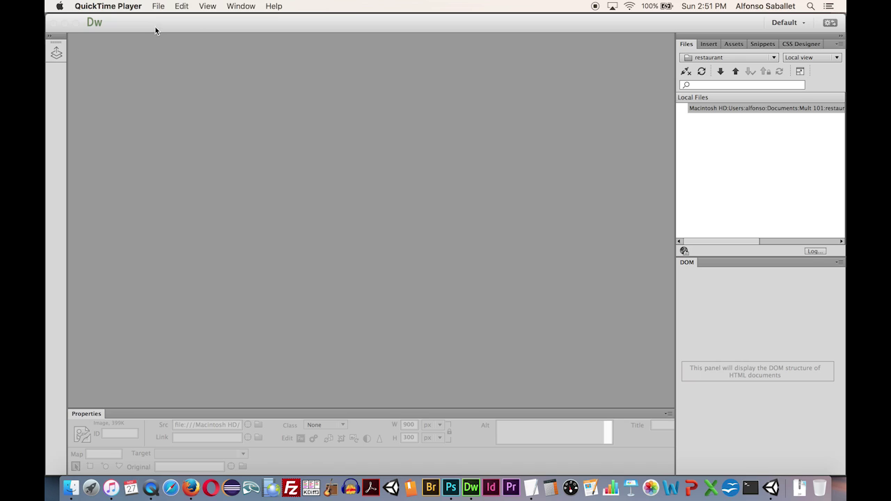
# Switch to Dreamweaver and change the workspace layout to Beginner.
pyautogui.click(177, 30)
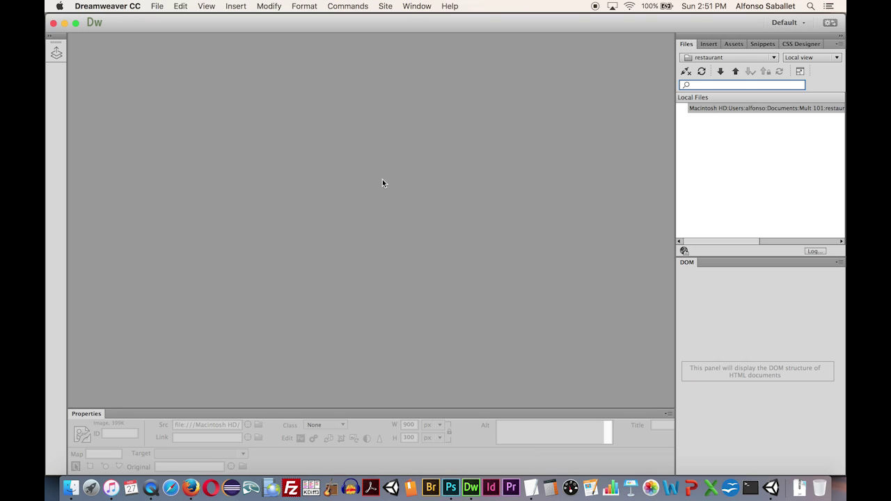
pyautogui.click(804, 28)
pyautogui.click(794, 25)
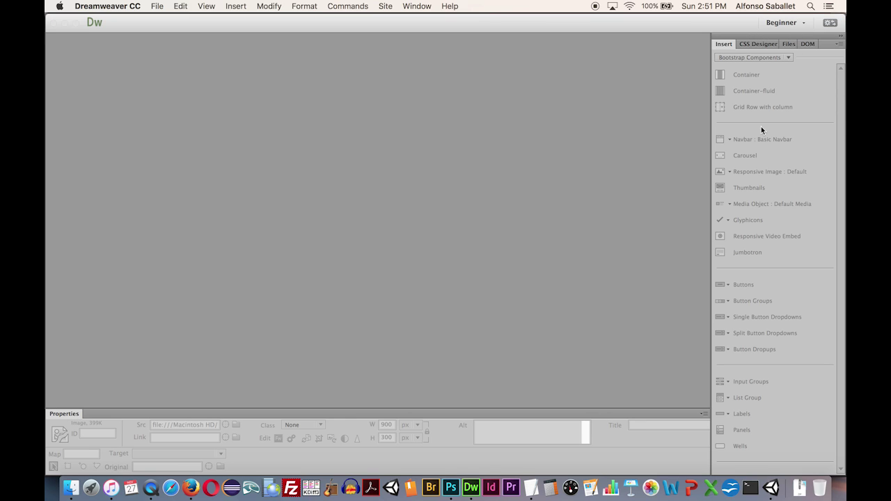
# Look through the CSS Designer, Files and DOM panels of the workspace.
pyautogui.click(752, 45)
pyautogui.click(771, 44)
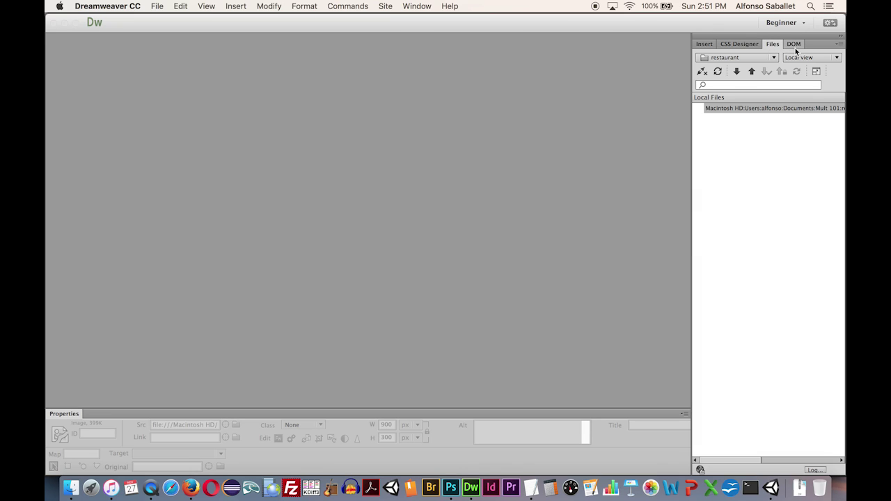
pyautogui.click(795, 44)
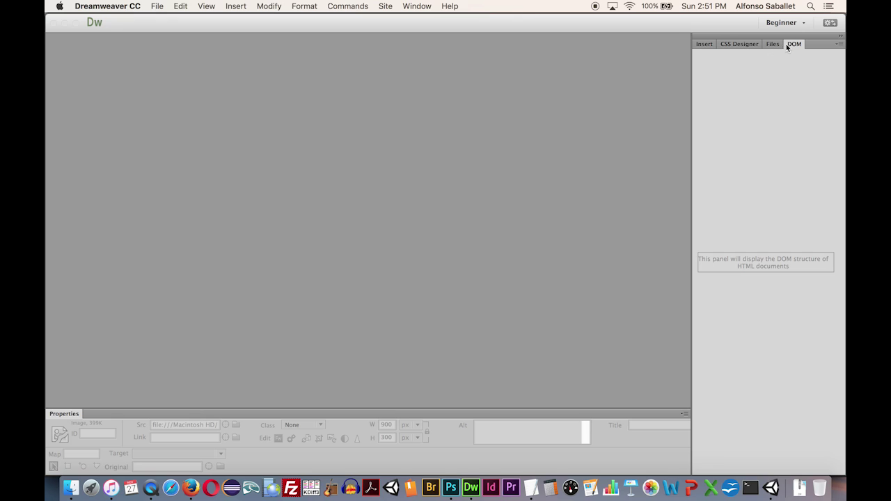
# Dock the DOM panel below the Files panel and return it to its original group.
pyautogui.moveTo(787, 46); pyautogui.dragTo(702, 347)
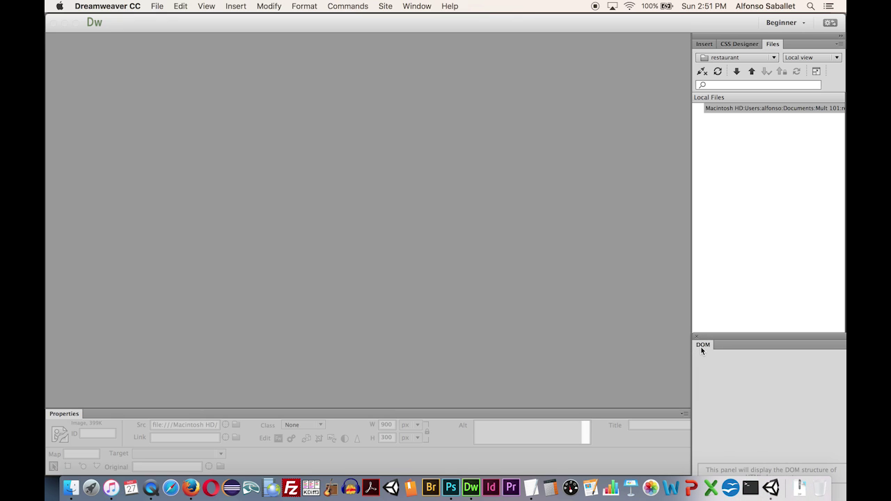
pyautogui.moveTo(701, 343); pyautogui.dragTo(810, 54)
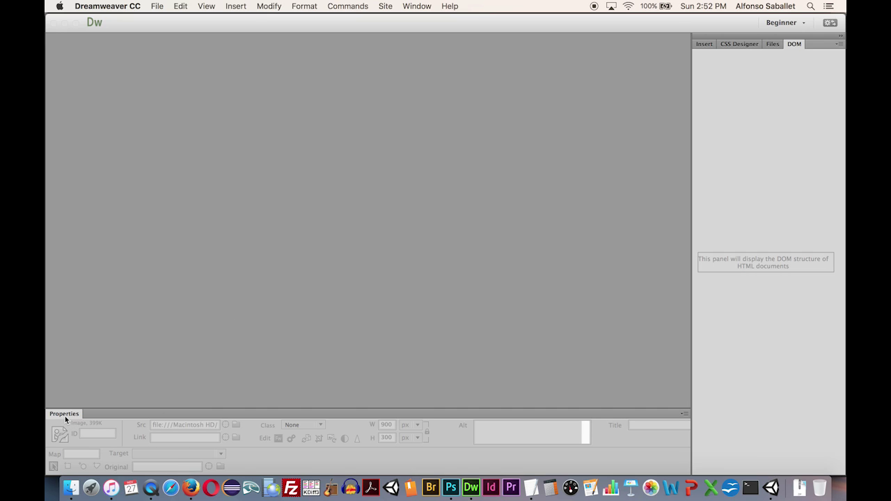
pyautogui.click(417, 6)
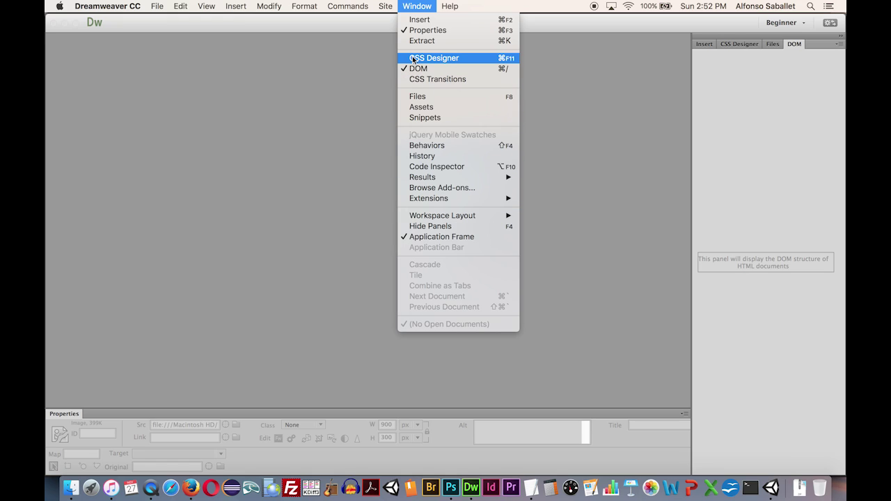
pyautogui.click(364, 69)
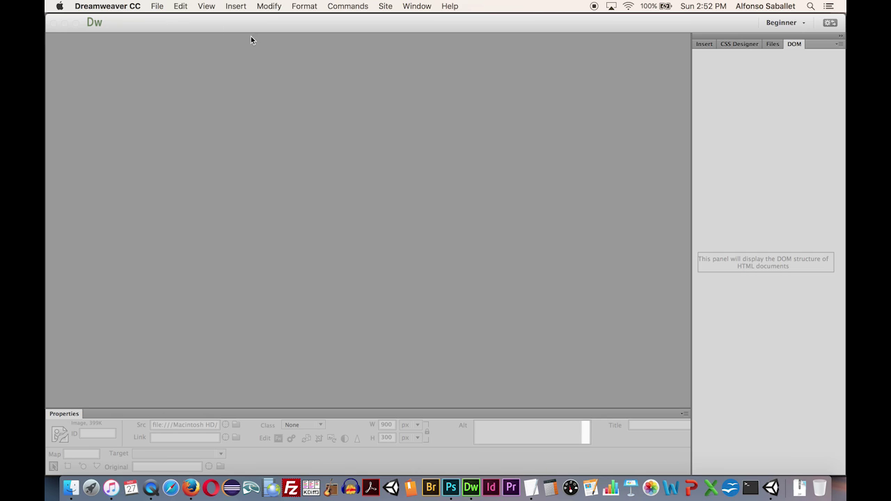
# Start a new site from the site manager and name it "restaurant 2".
pyautogui.click(773, 44)
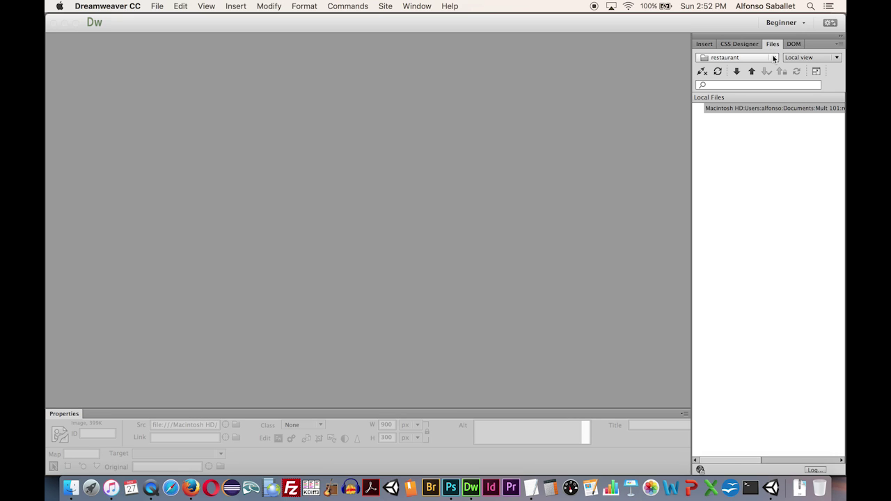
pyautogui.click(774, 58)
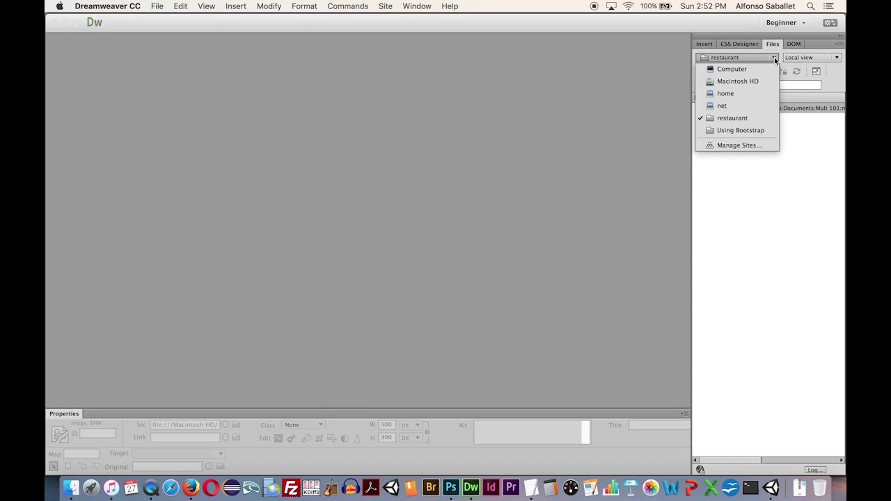
pyautogui.click(743, 146)
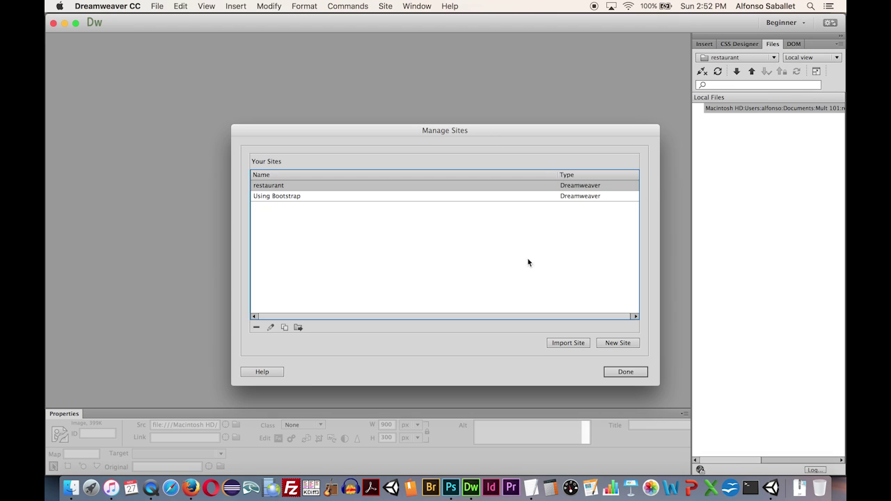
pyautogui.click(618, 344)
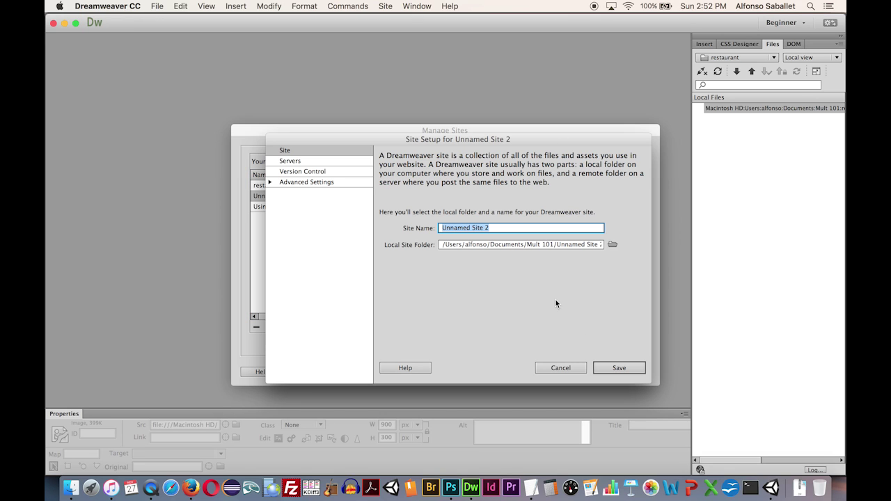
pyautogui.write('restu')
pyautogui.press('BackSpace')
pyautogui.write('aurant 2')
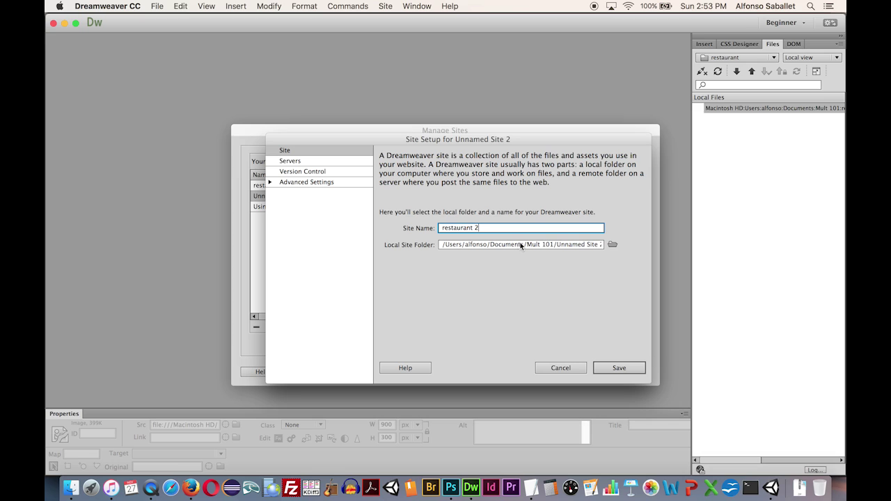
# Set the local site folder to "restaurant resp 2" inside Documents/Mult 101 and save the site definition.
pyautogui.click(613, 245)
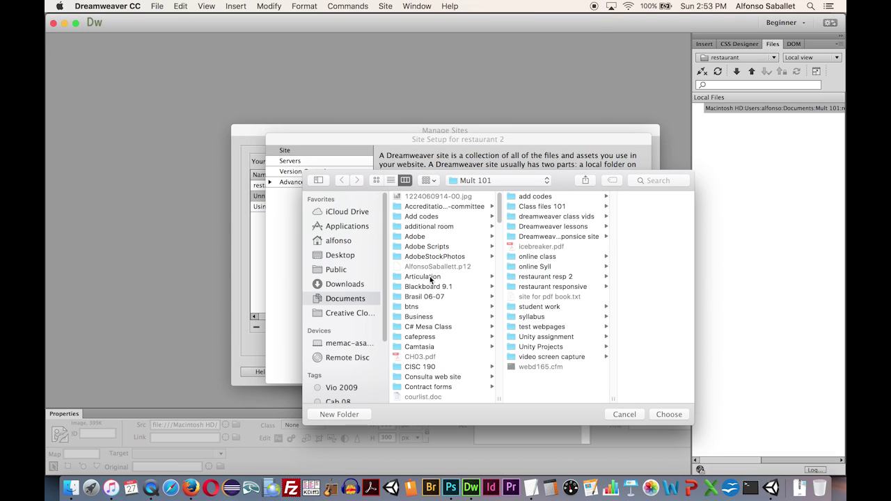
pyautogui.click(322, 300)
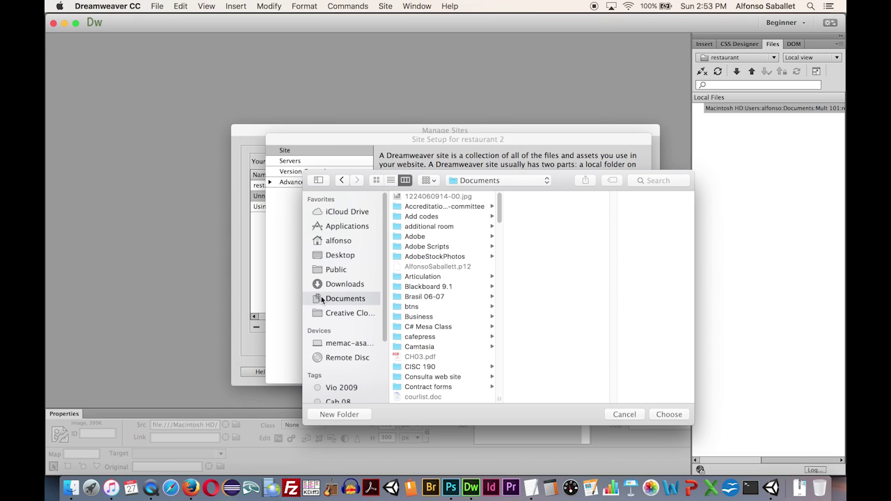
pyautogui.scroll(-10, 446, 266)
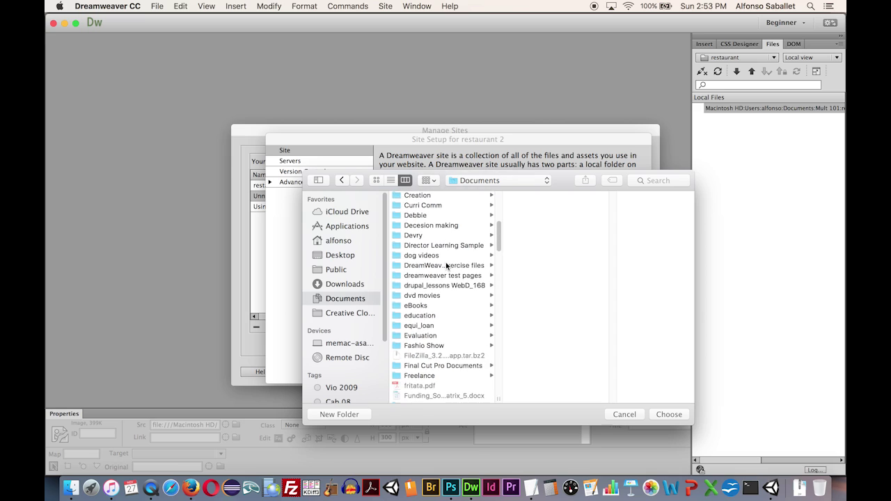
pyautogui.scroll(-10, 447, 266)
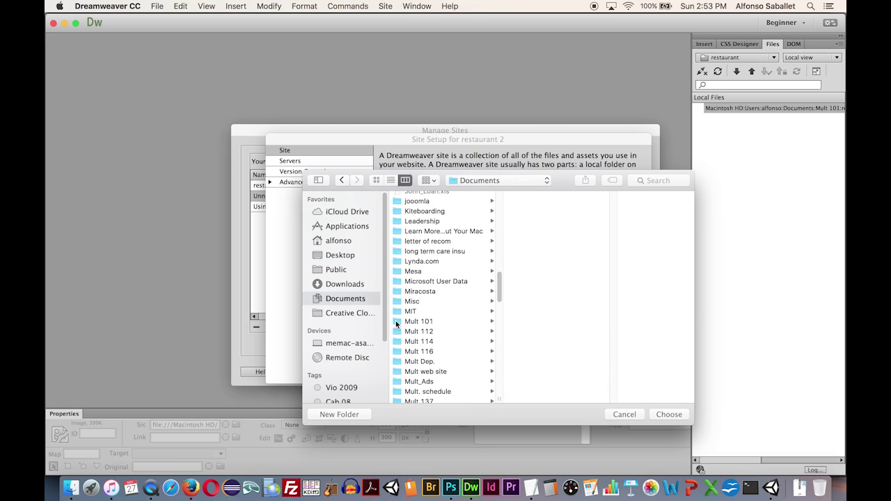
pyautogui.click(397, 320)
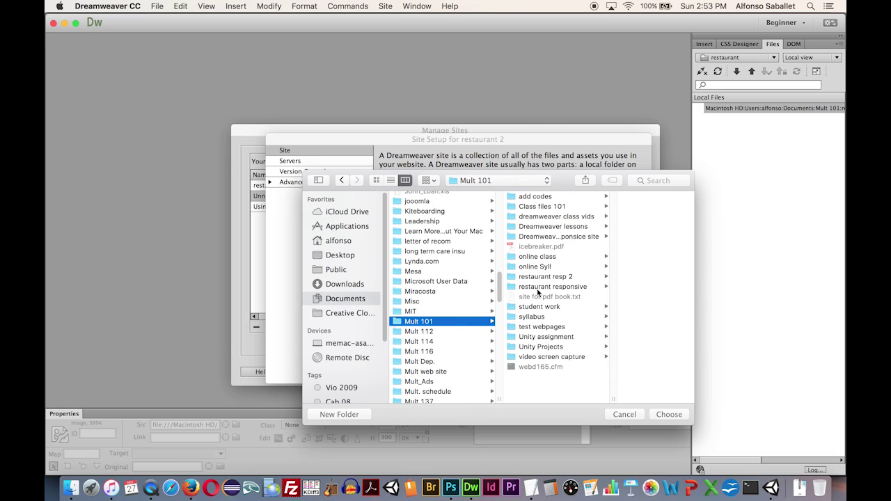
pyautogui.click(514, 278)
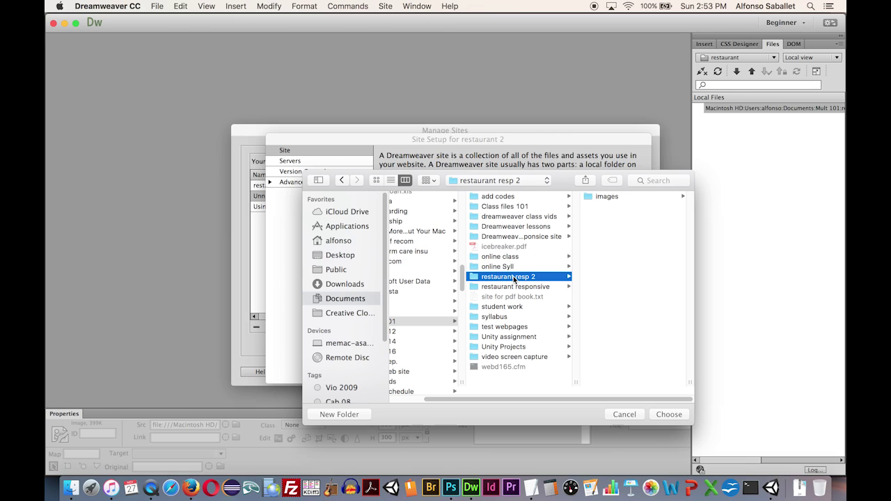
pyautogui.click(663, 413)
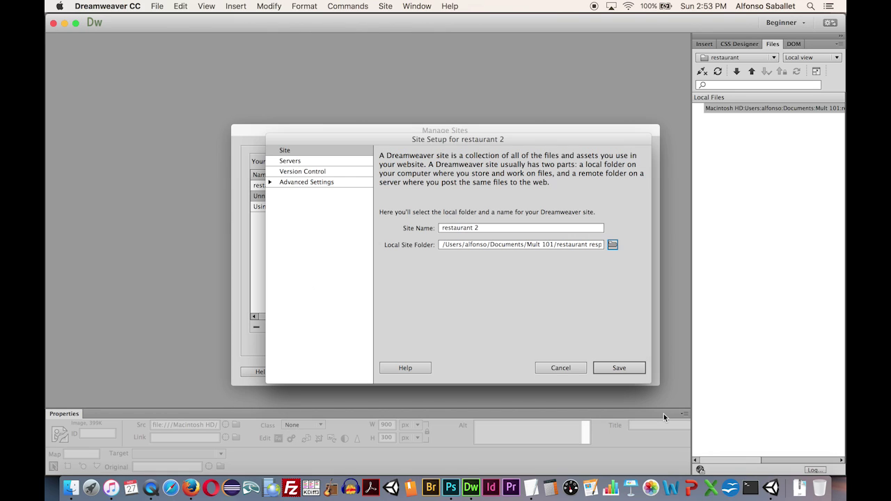
pyautogui.click(619, 368)
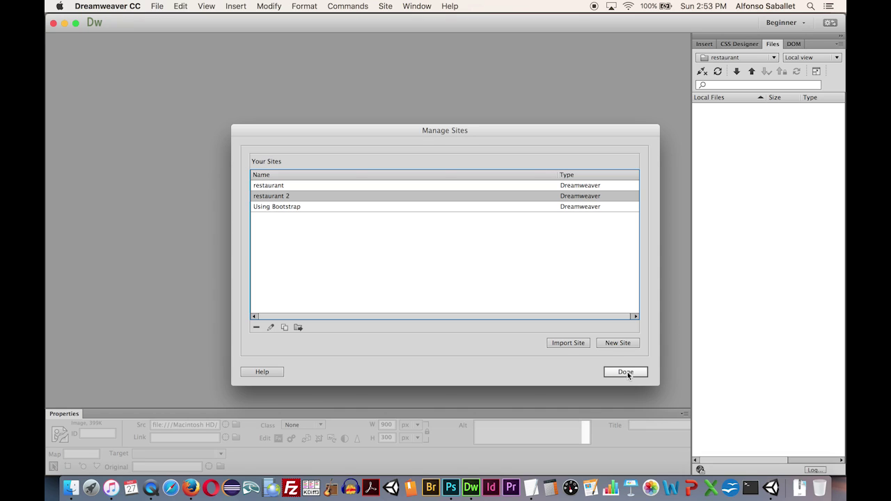
pyautogui.click(627, 372)
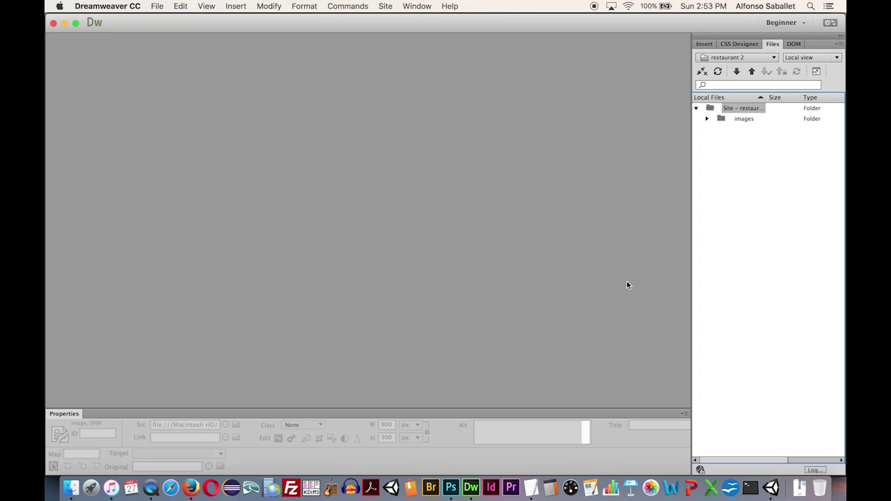
# Examine the file names in the site's images folder, widening the Local Files column, and collapse the site tree.
pyautogui.click(706, 118)
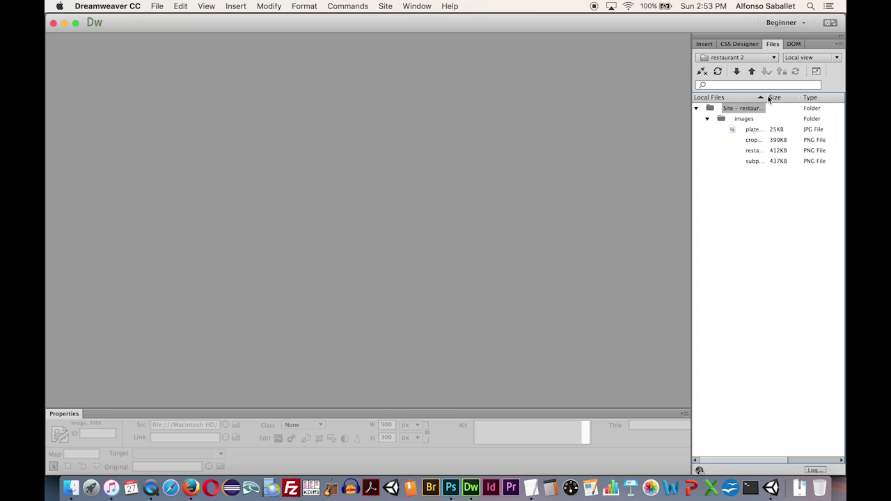
pyautogui.moveTo(768, 99); pyautogui.dragTo(813, 97)
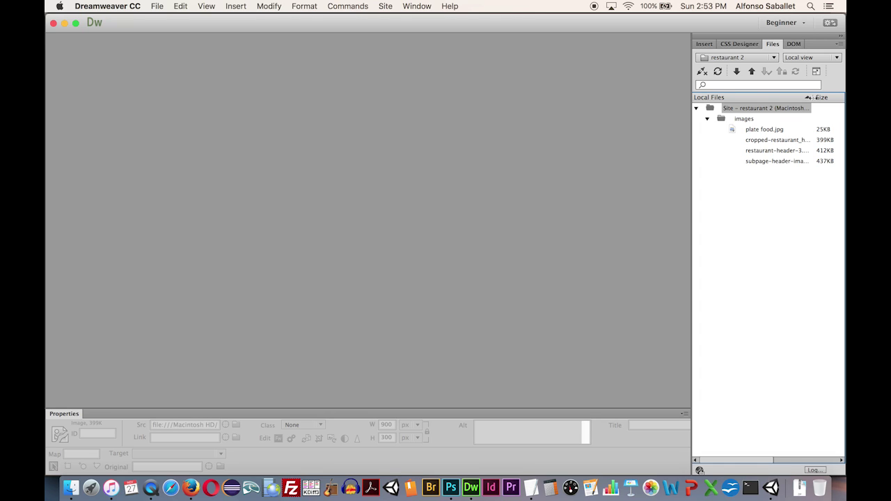
pyautogui.click(696, 109)
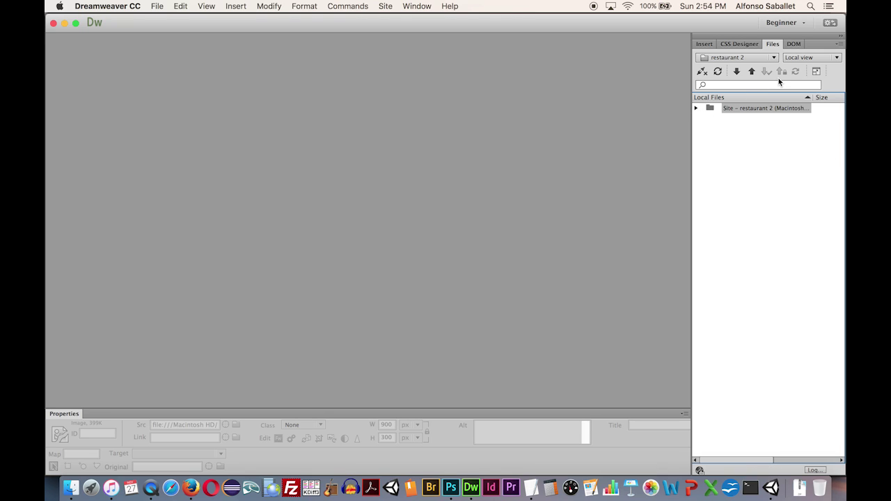
# Create a new HTML document using the Bootstrap framework with new Bootstrap CSS and no pre-built layout.
pyautogui.click(158, 7)
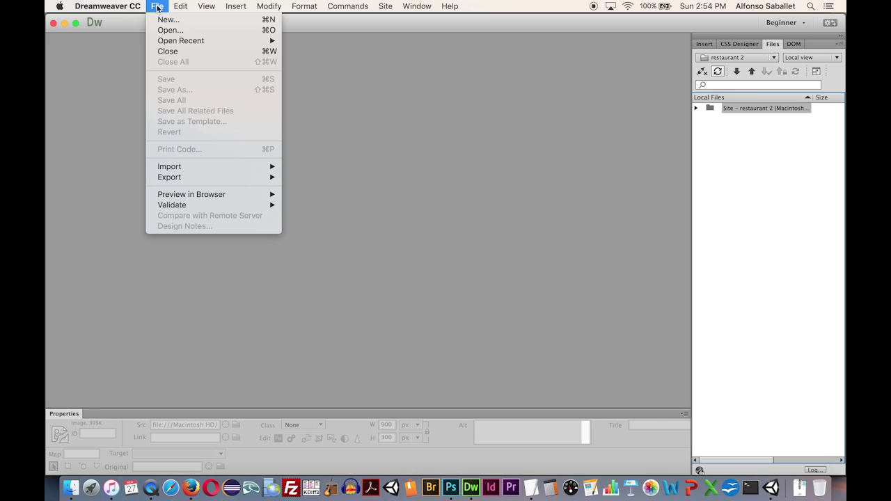
pyautogui.click(164, 20)
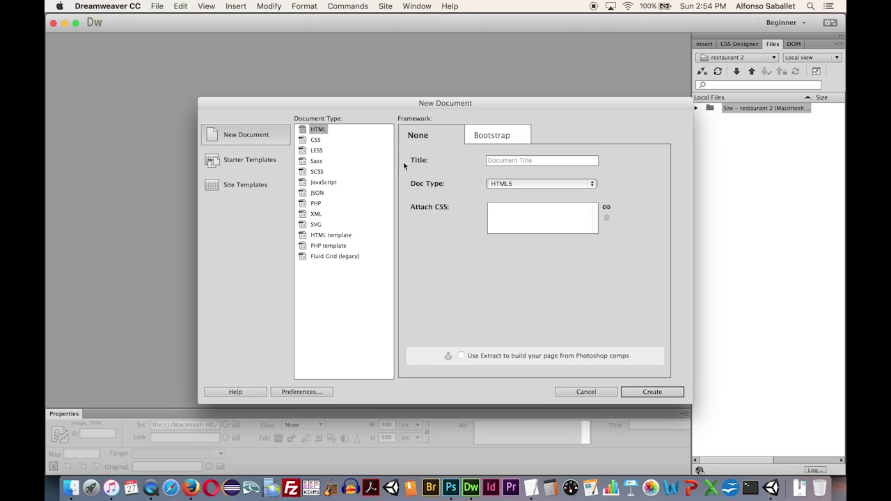
pyautogui.click(486, 137)
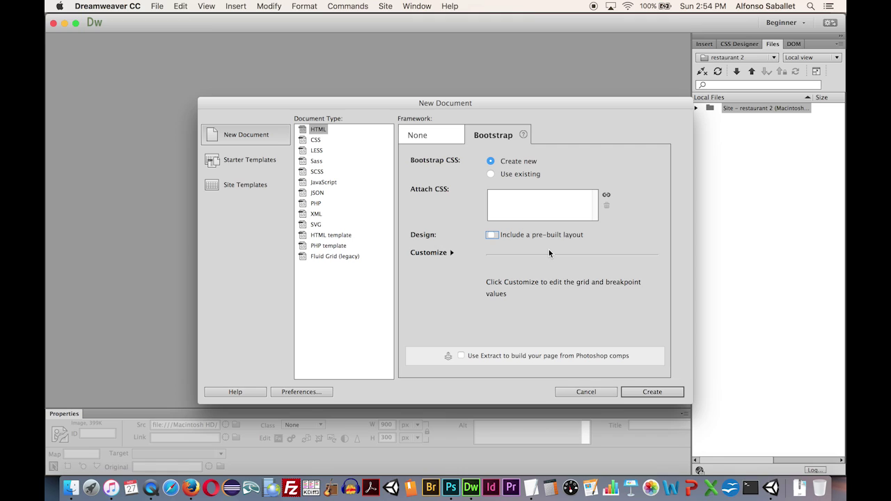
pyautogui.click(450, 253)
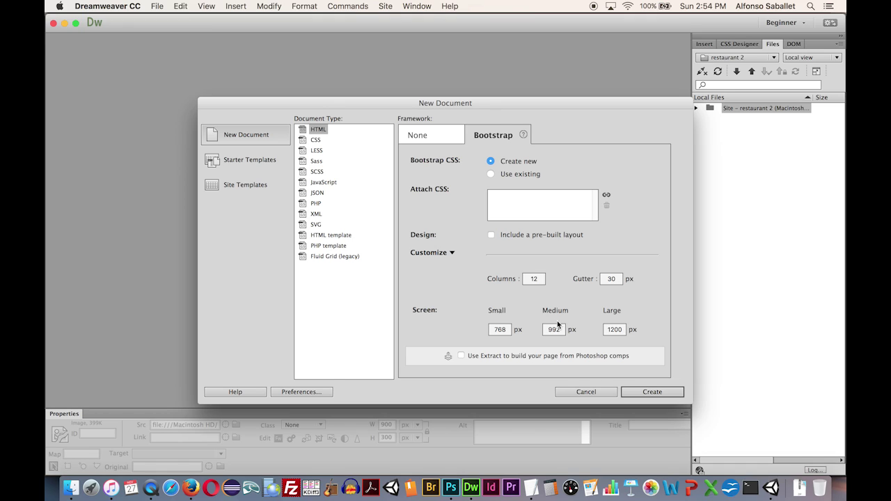
pyautogui.click(644, 395)
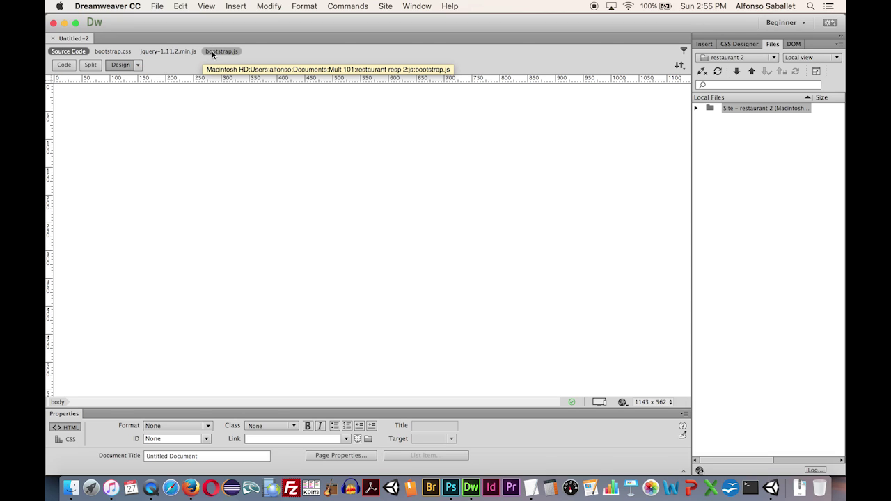
# Show the page in Split view and examine the file path of the bootstrap.css link in the head.
pyautogui.click(90, 65)
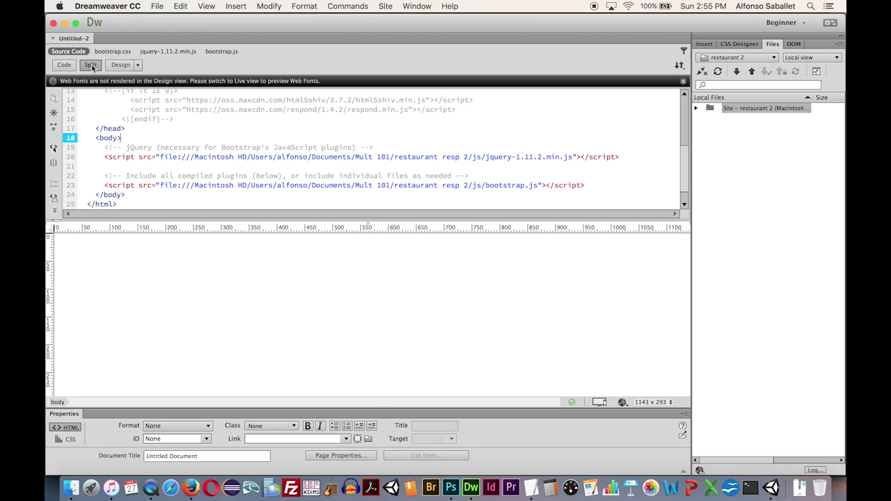
pyautogui.scroll(3, 146, 130)
pyautogui.scroll(3, 147, 130)
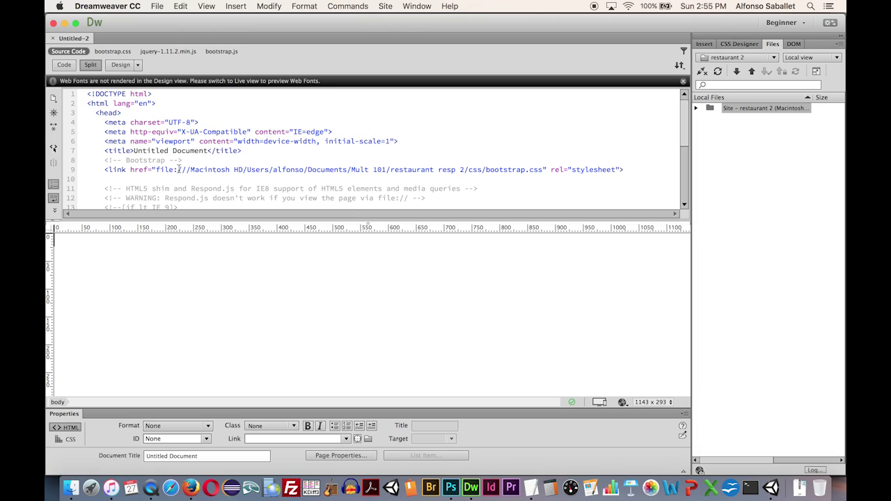
pyautogui.moveTo(176, 169); pyautogui.dragTo(190, 169)
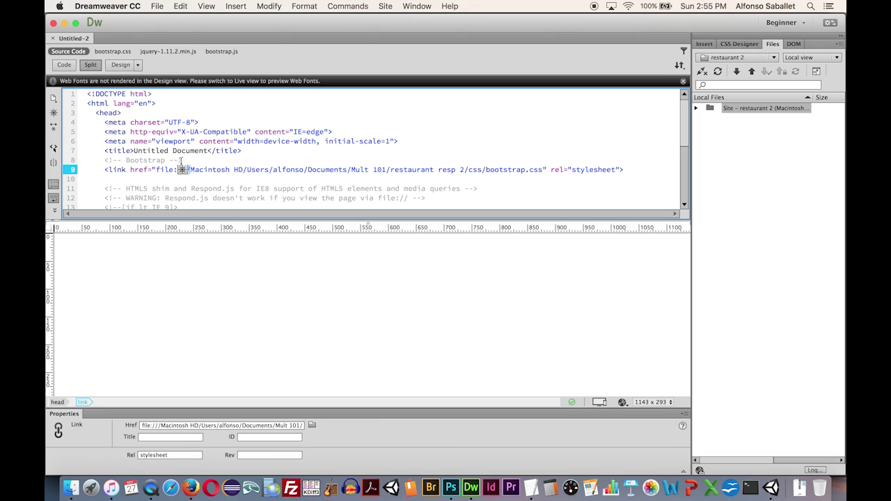
# Save the new page as index.html in the "restaurant resp 2" folder.
pyautogui.click(157, 6)
pyautogui.click(173, 81)
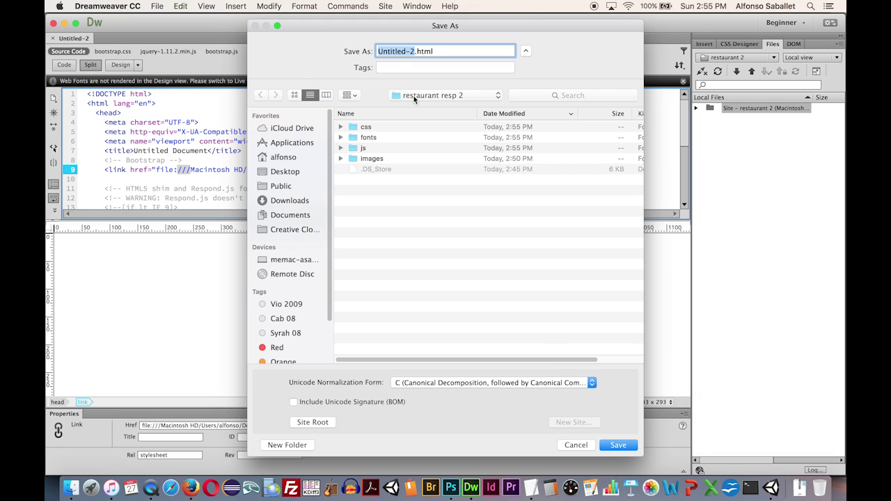
pyautogui.write('index')
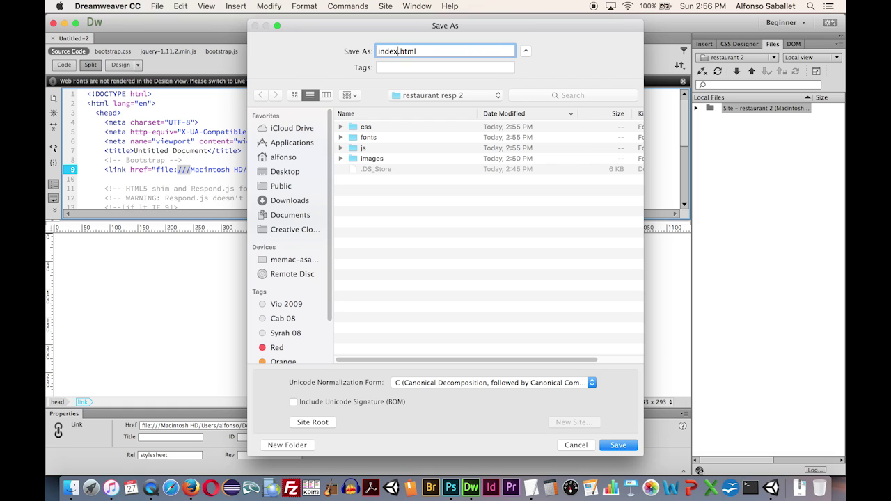
pyautogui.press('Return')
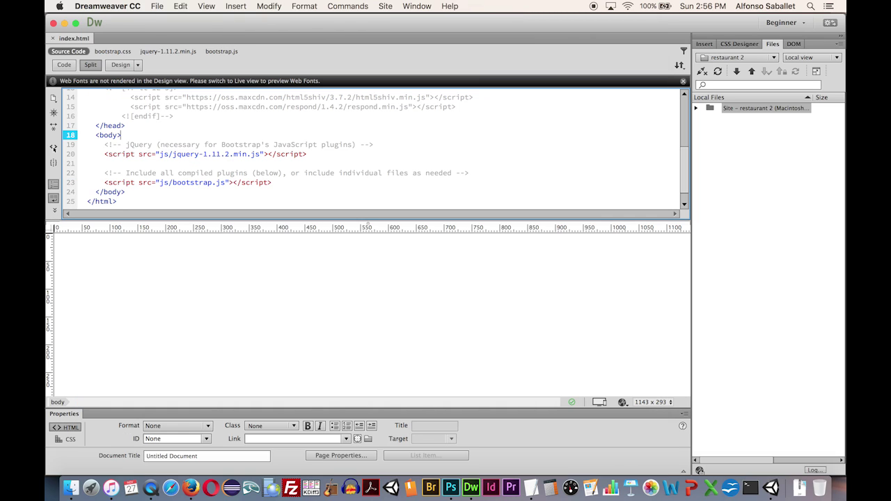
# Switch the page preview from Design to Live and examine the bootstrap.css link path in Split view.
pyautogui.click(131, 67)
pyautogui.click(138, 65)
pyautogui.click(148, 79)
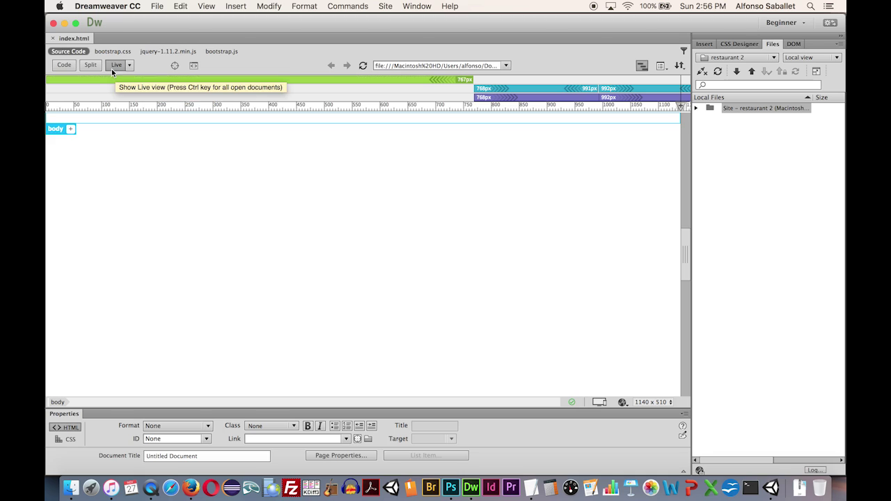
pyautogui.click(93, 65)
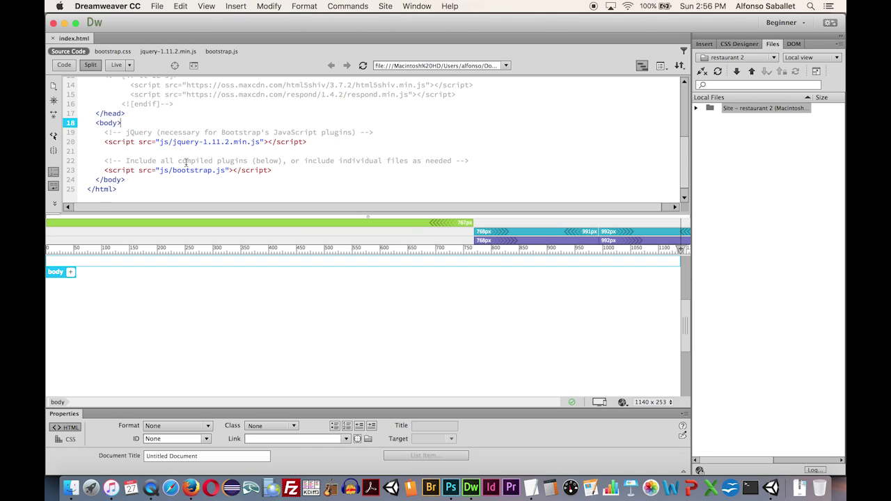
pyautogui.scroll(5, 183, 156)
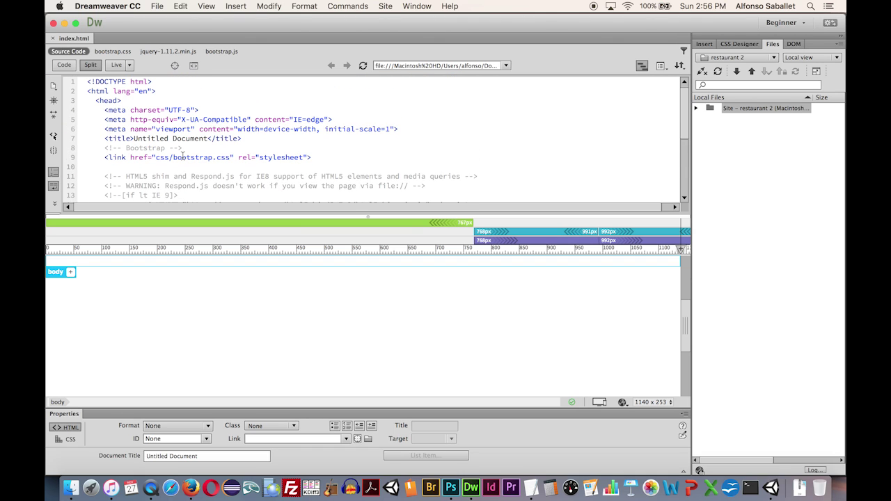
pyautogui.click(164, 158)
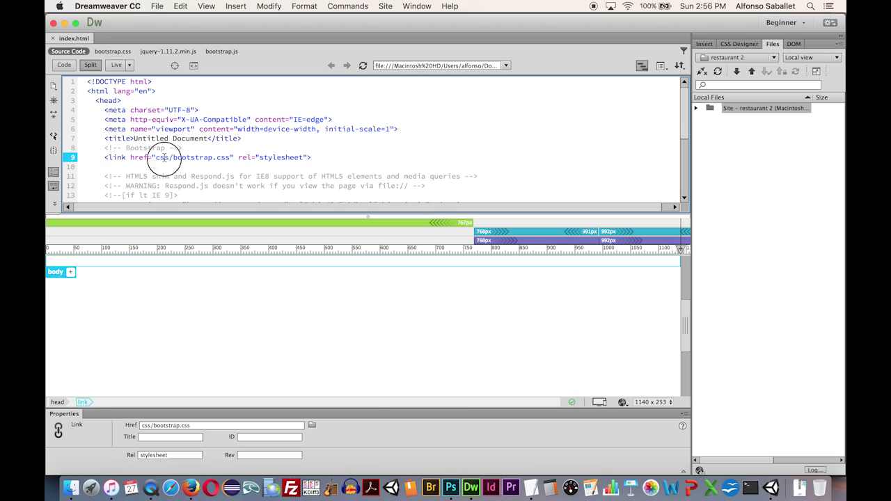
pyautogui.moveTo(156, 157); pyautogui.dragTo(230, 158)
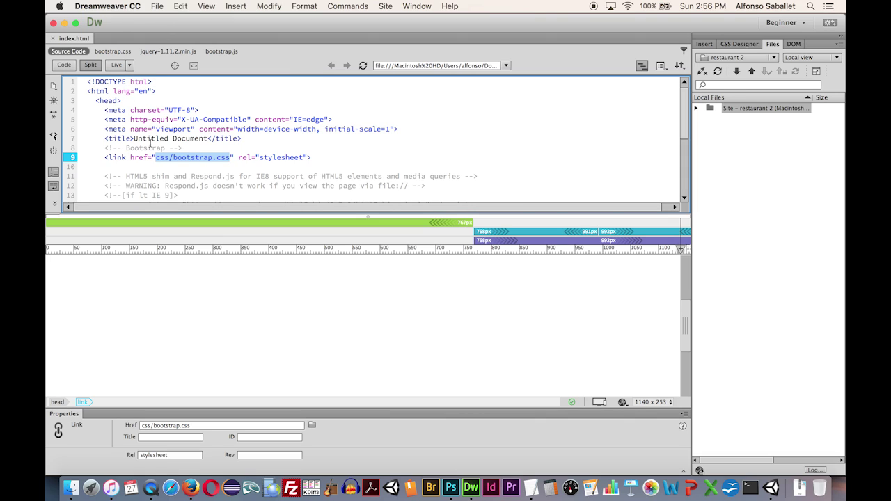
# Select the page body in Live view and insert a Bootstrap Container-fluid into it.
pyautogui.click(113, 67)
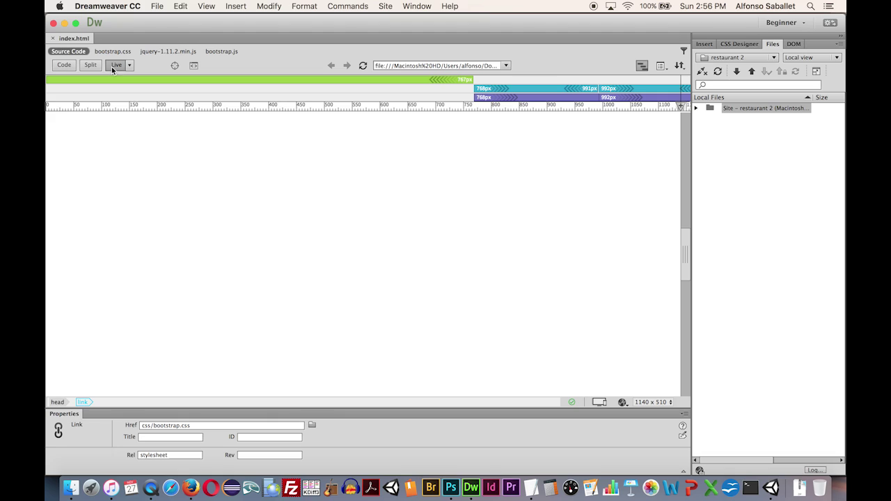
pyautogui.click(133, 123)
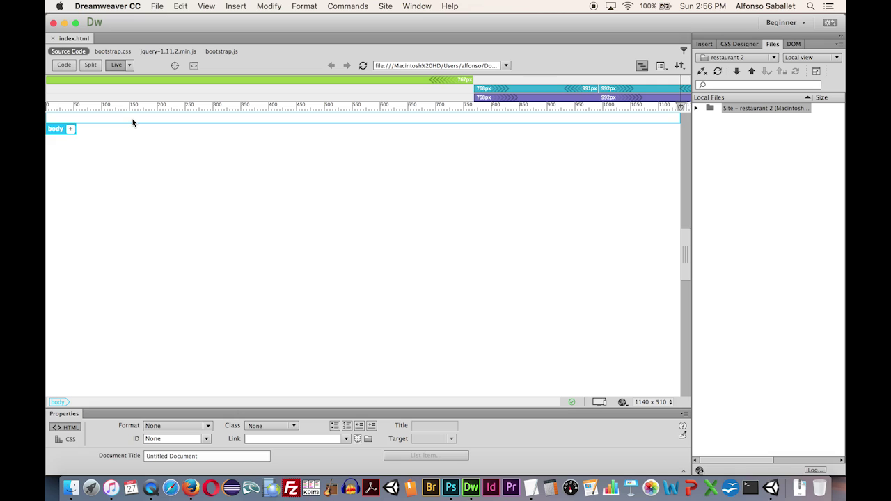
pyautogui.click(90, 65)
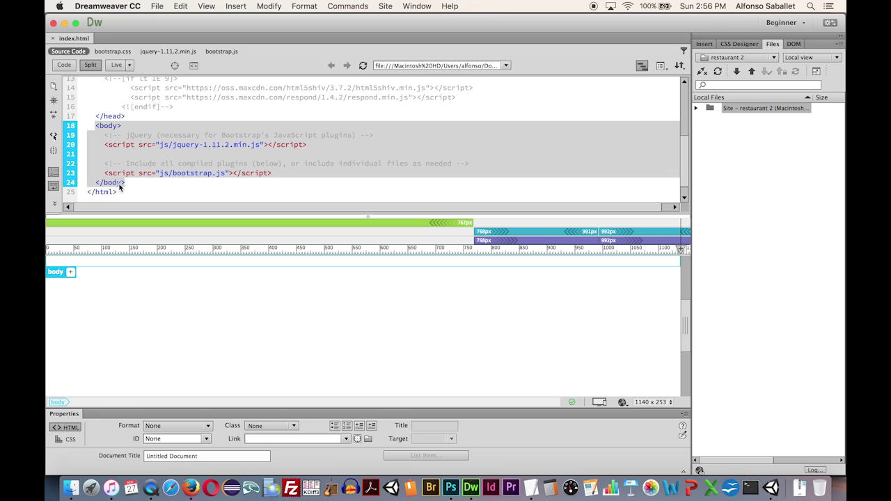
pyautogui.click(115, 64)
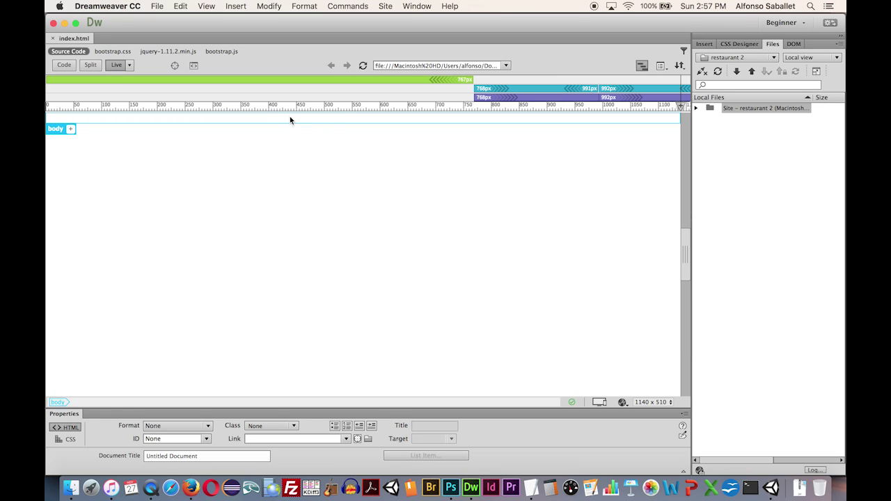
pyautogui.click(705, 44)
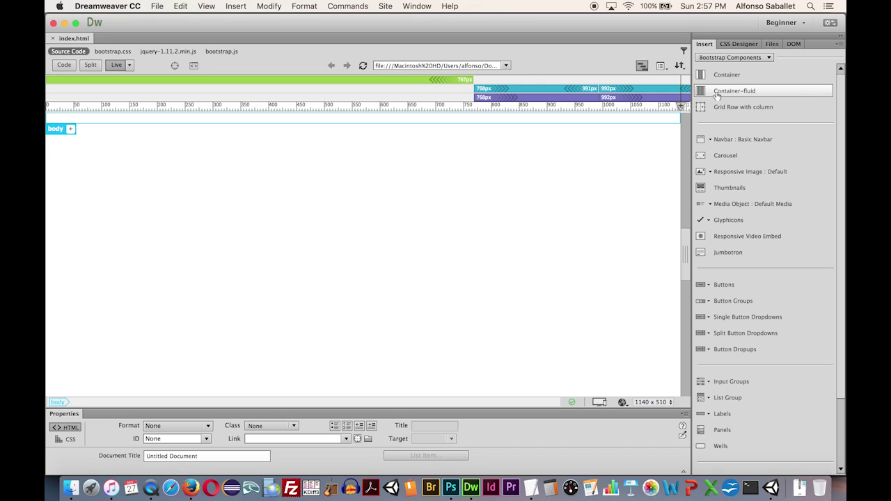
pyautogui.click(731, 57)
pyautogui.click(728, 59)
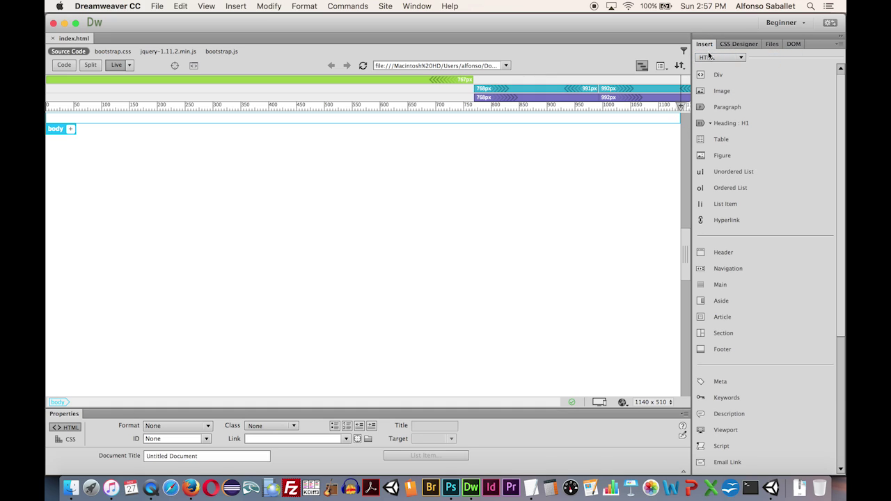
pyautogui.click(720, 60)
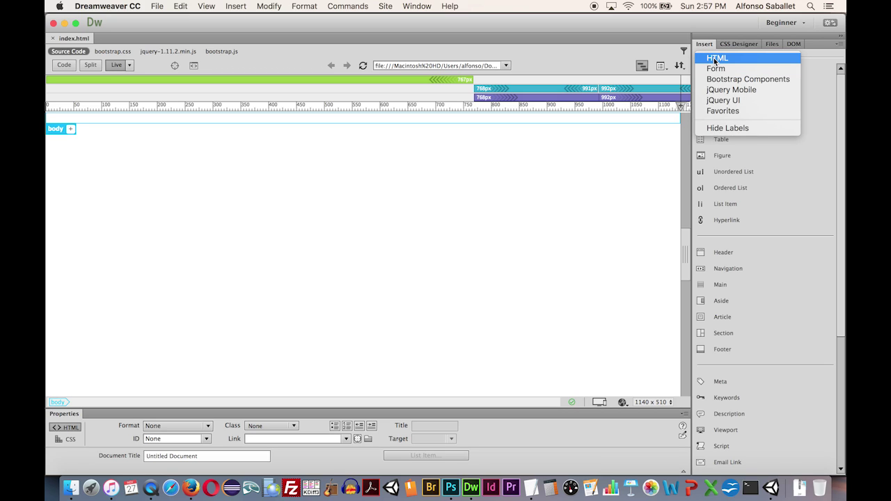
pyautogui.click(721, 80)
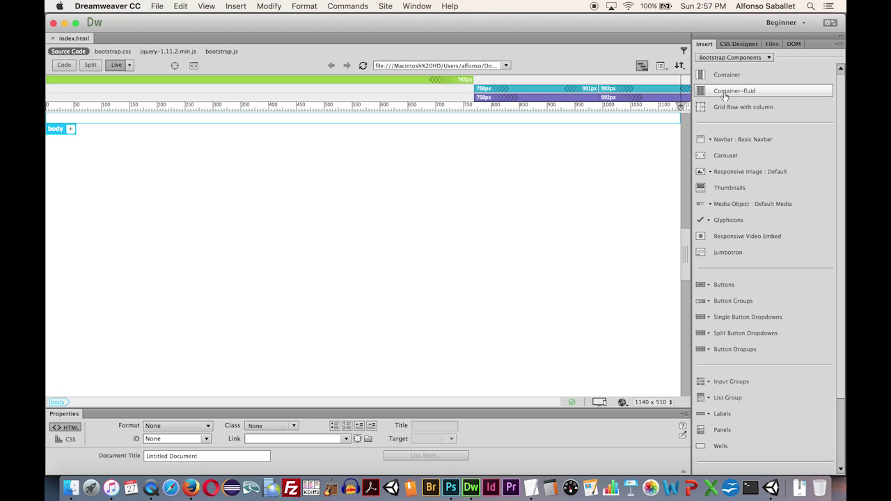
pyautogui.click(719, 91)
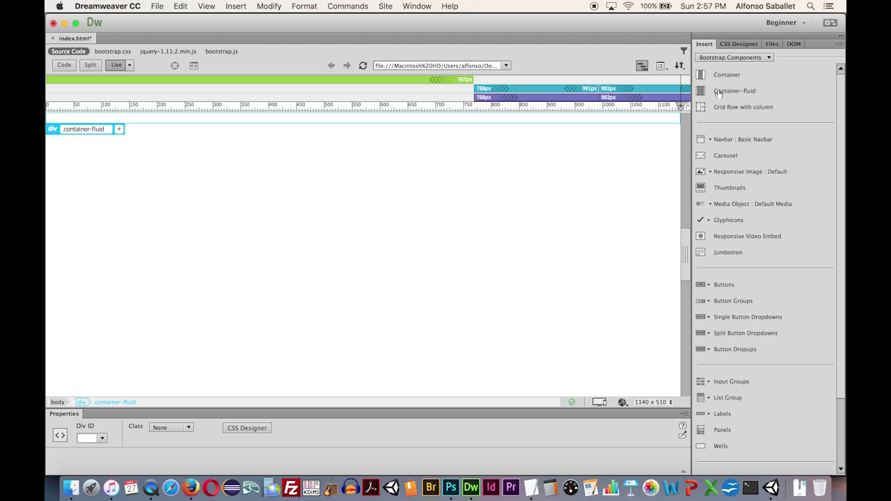
# Show the code in Split view, select the container-fluid div in the DOM tree, and nest a Basic Navbar inside it.
pyautogui.click(90, 65)
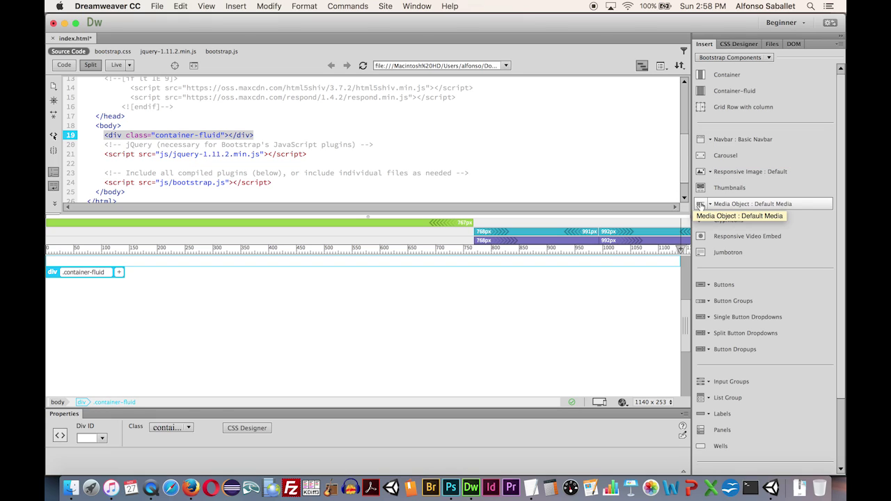
pyautogui.click(727, 220)
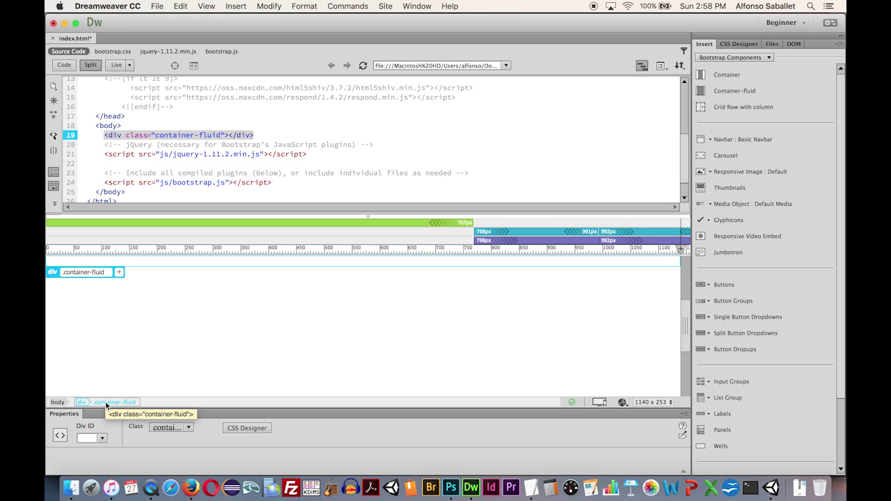
pyautogui.click(797, 44)
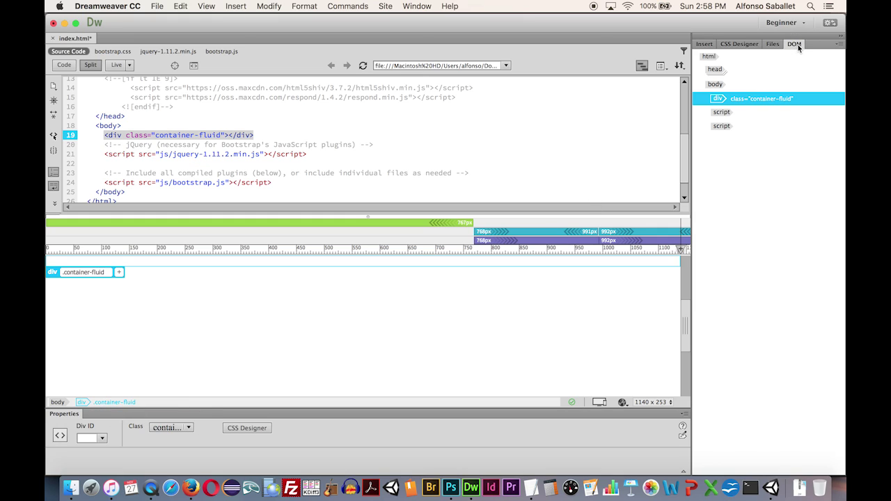
pyautogui.click(709, 84)
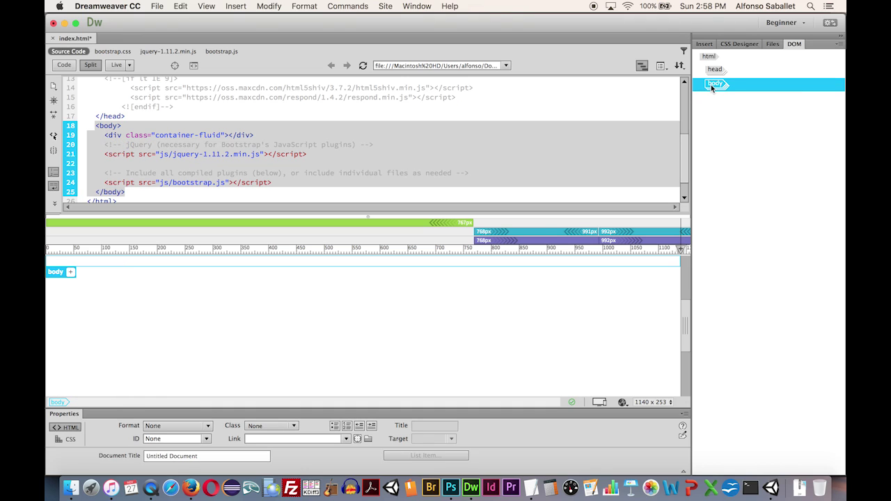
pyautogui.click(711, 84)
pyautogui.click(718, 99)
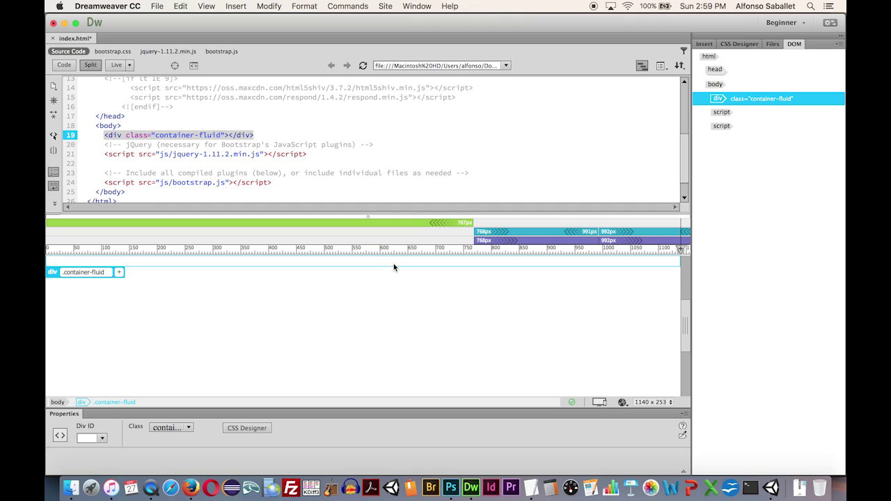
pyautogui.click(705, 44)
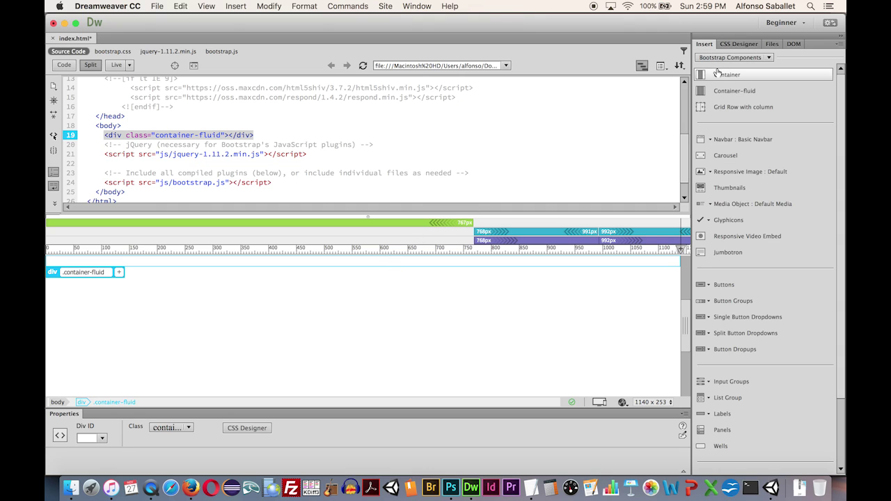
pyautogui.click(730, 141)
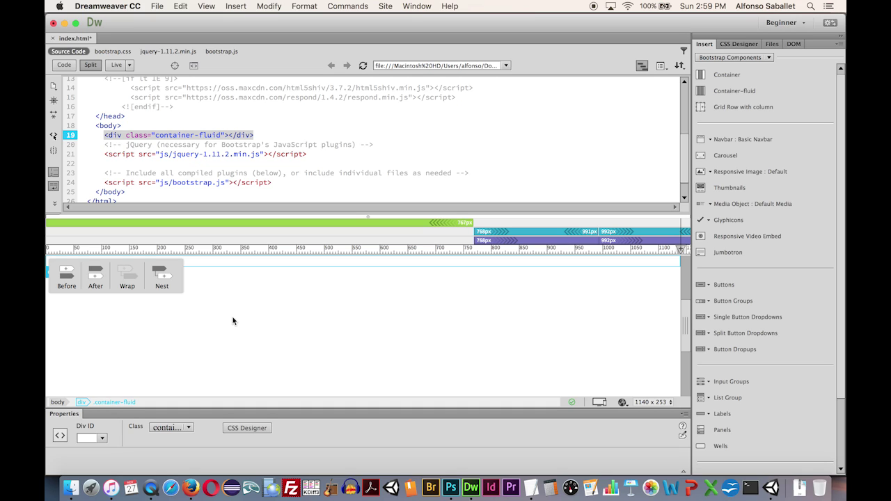
pyautogui.click(167, 277)
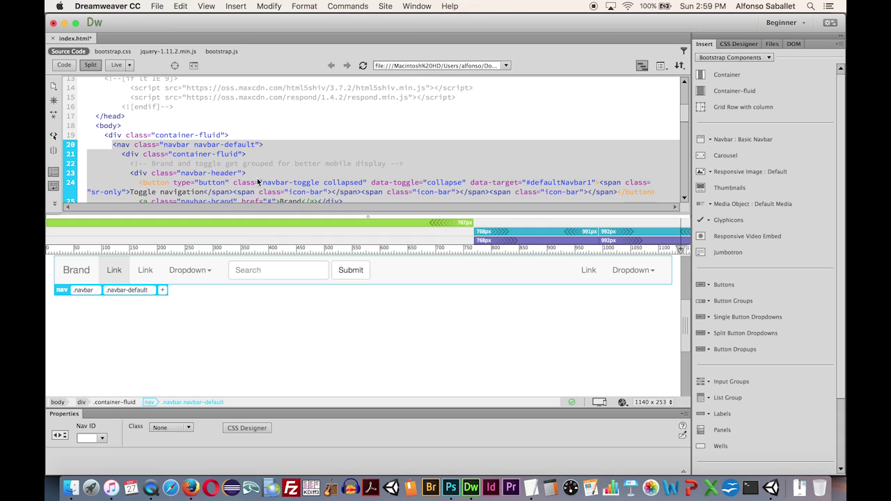
# Select the whole nav element of the navbar and insert a Bootstrap Carousel after it.
pyautogui.click(267, 306)
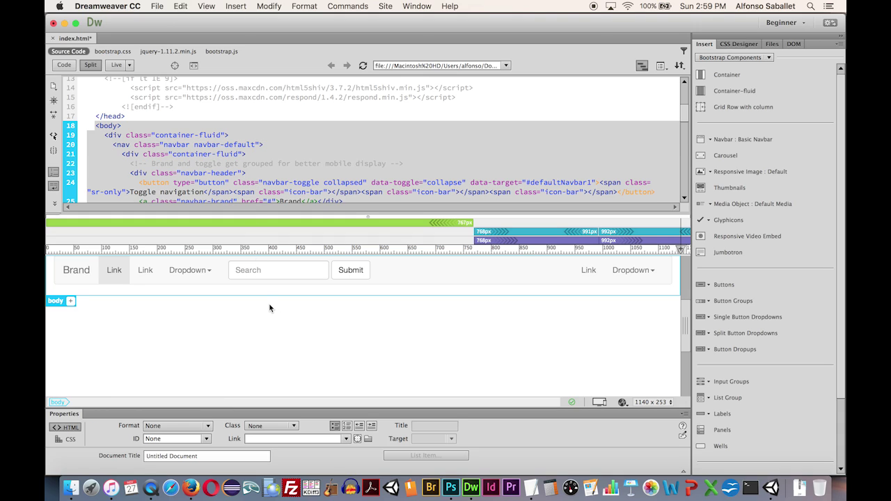
pyautogui.click(222, 272)
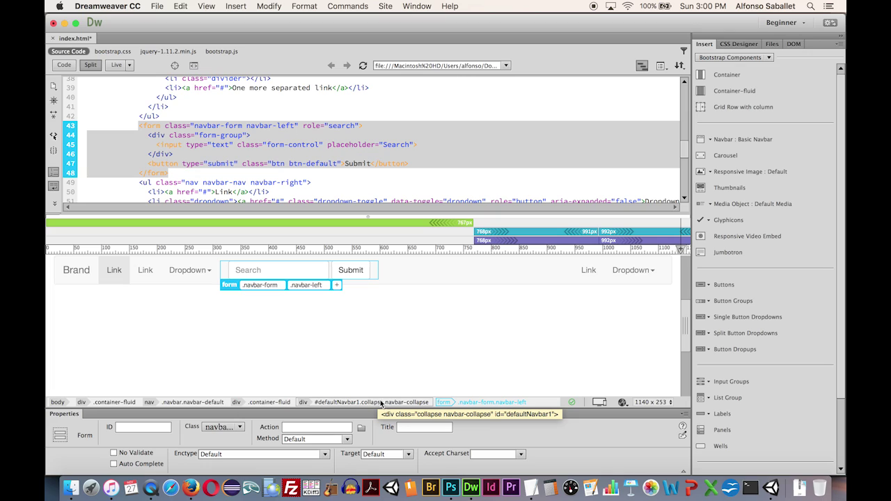
pyautogui.click(175, 403)
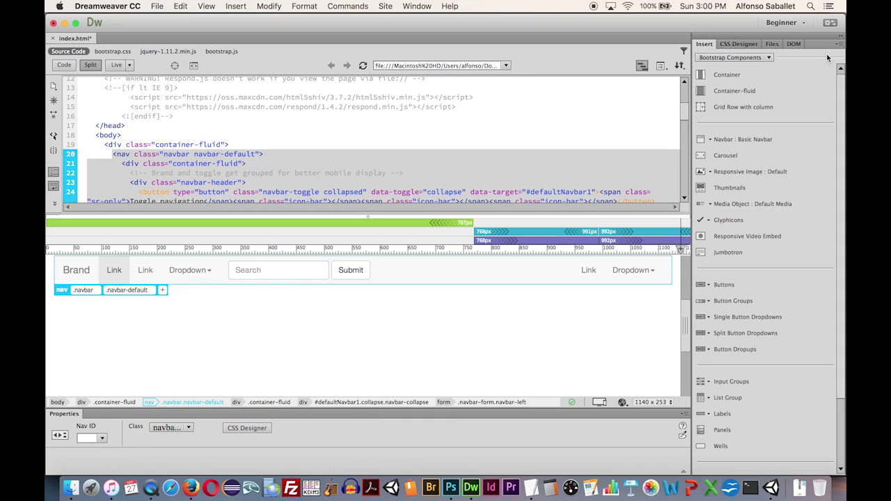
pyautogui.click(792, 44)
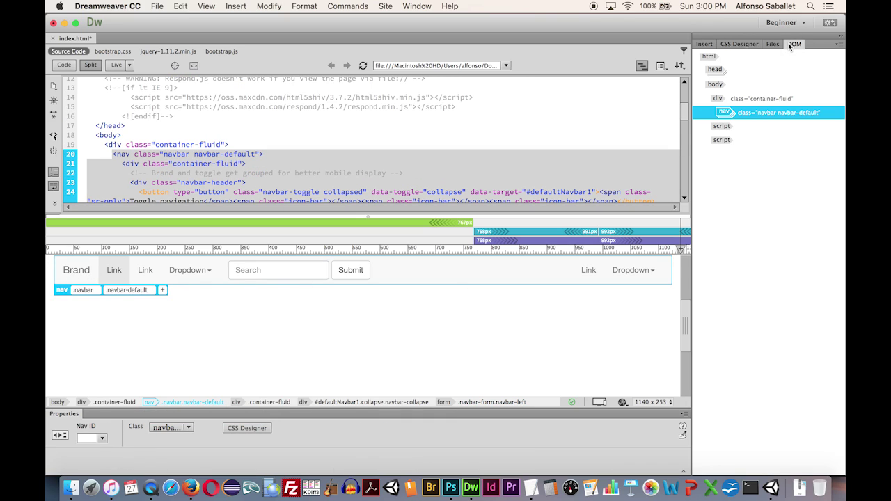
pyautogui.click(724, 114)
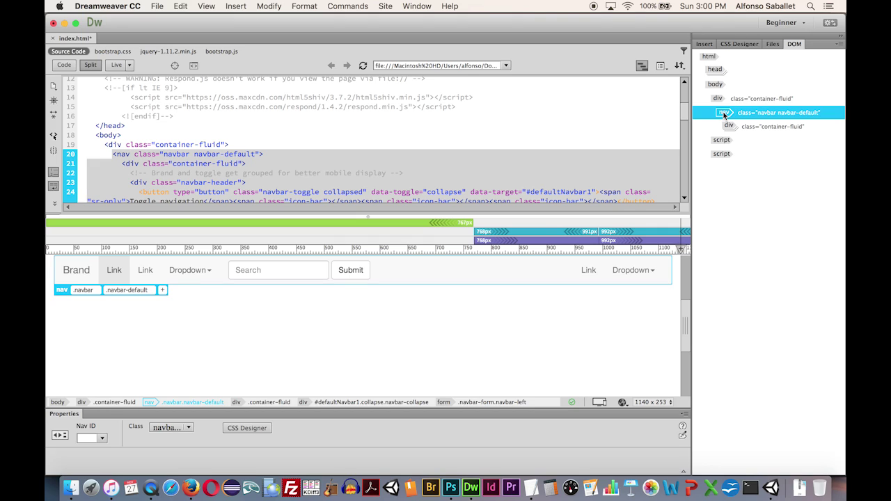
pyautogui.click(724, 114)
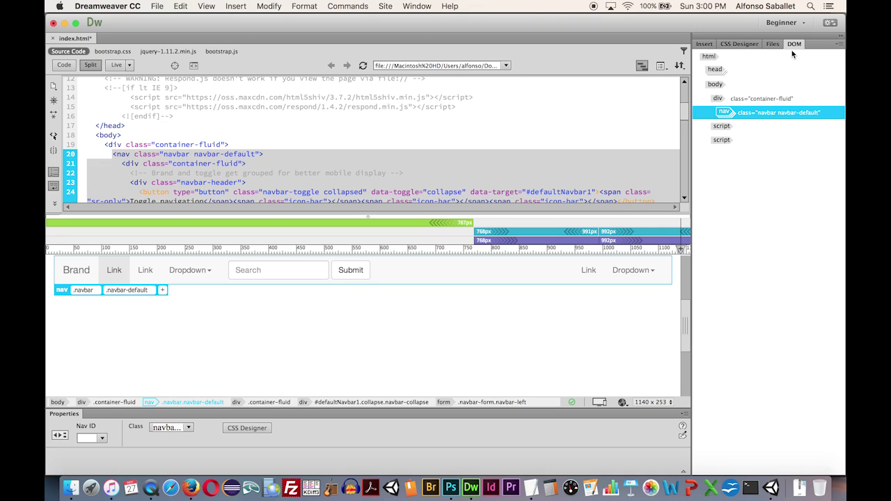
pyautogui.click(704, 44)
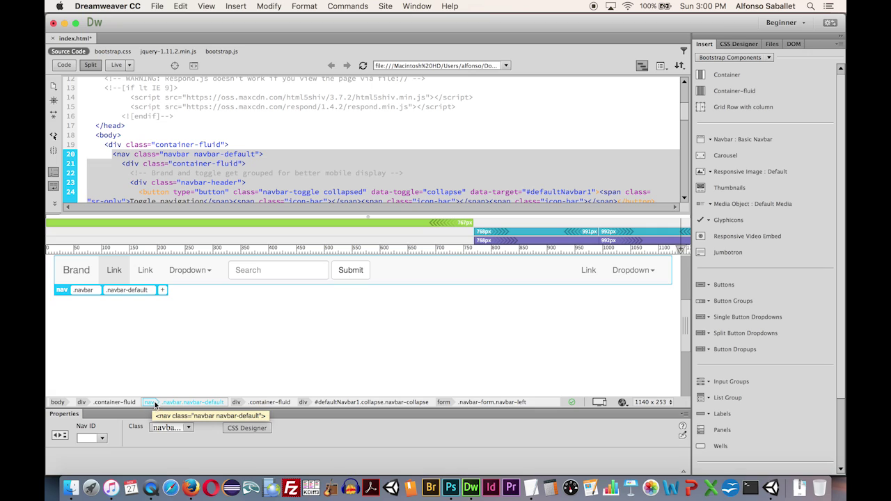
pyautogui.click(712, 158)
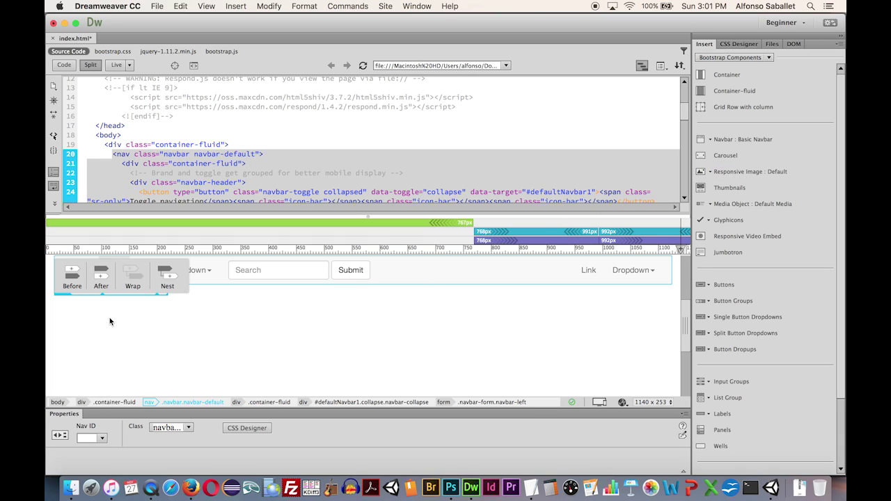
pyautogui.click(101, 278)
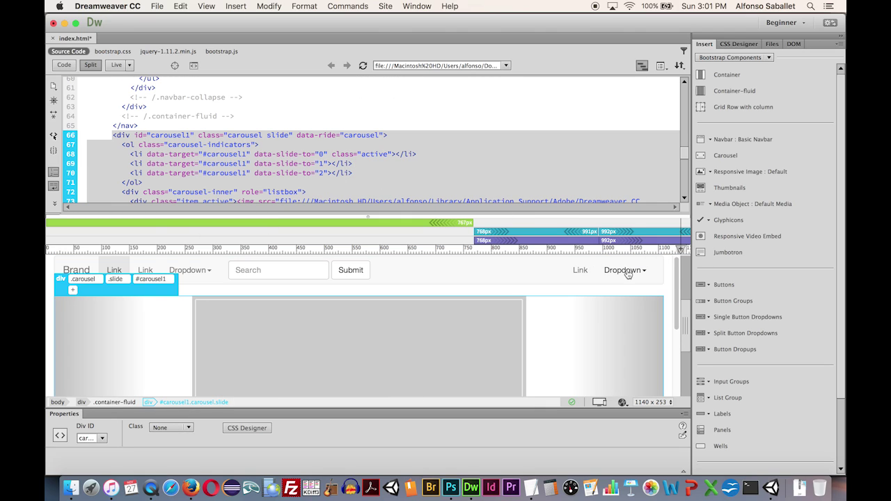
pyautogui.moveTo(674, 291); pyautogui.dragTo(682, 357)
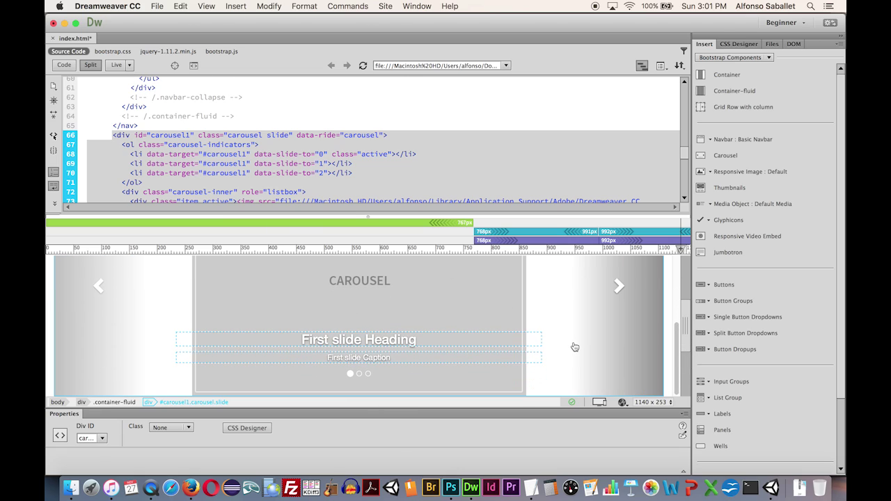
# Test the carousel's next and previous slide controls in the live preview.
pyautogui.click(618, 295)
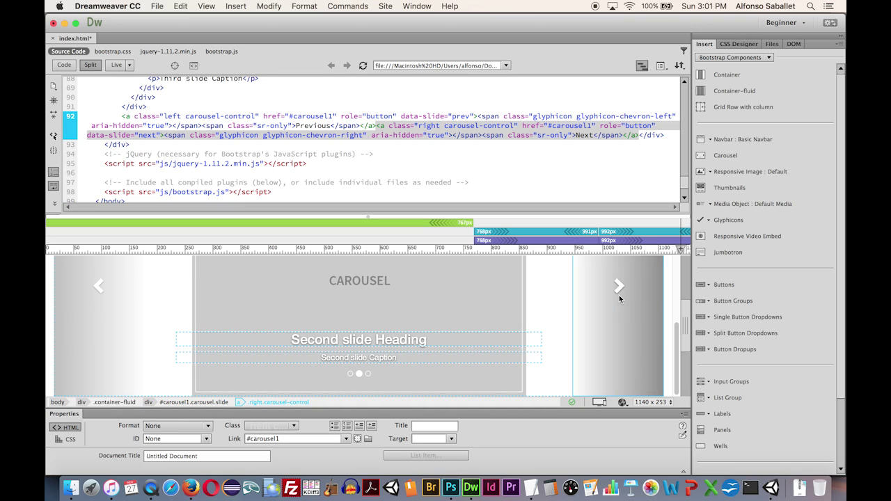
pyautogui.click(99, 287)
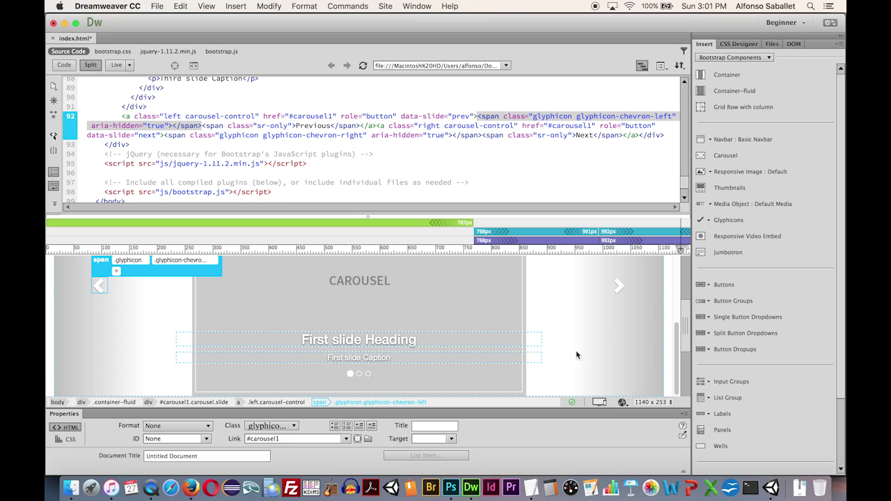
pyautogui.click(625, 289)
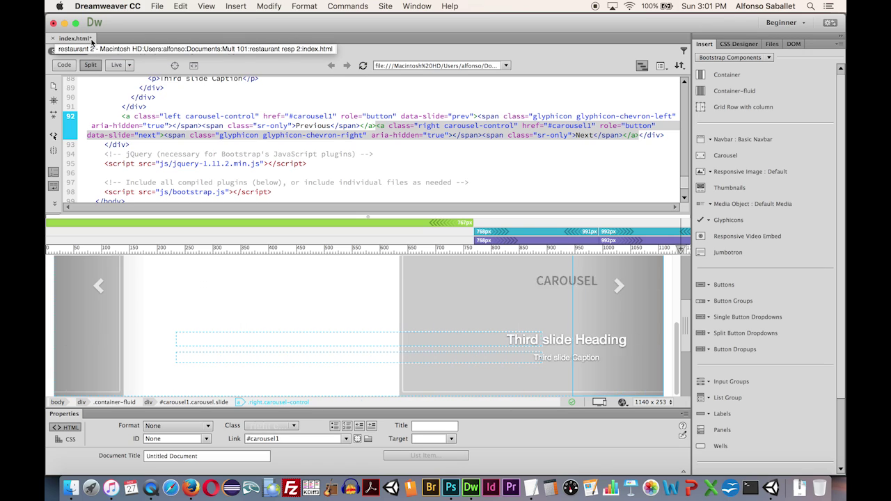
# Save index.html, accept the copied dependent carousel image file, and preview the page in Firefox.
pyautogui.press('super+s')
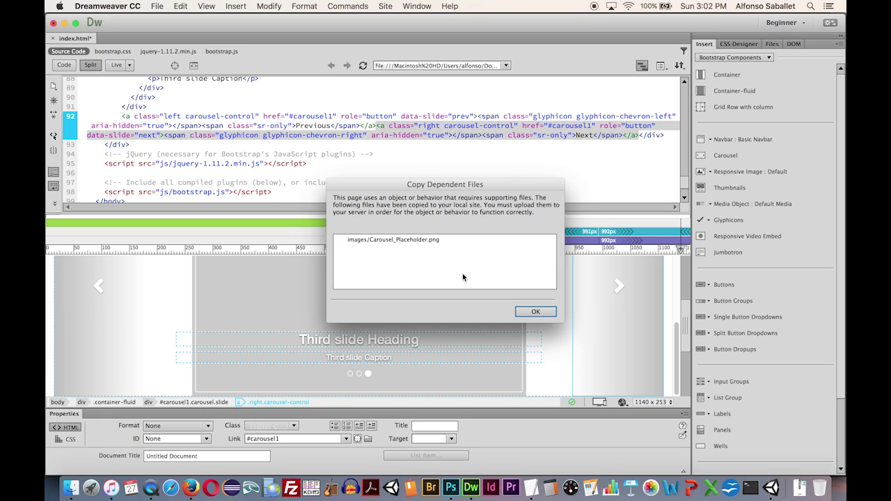
pyautogui.click(534, 313)
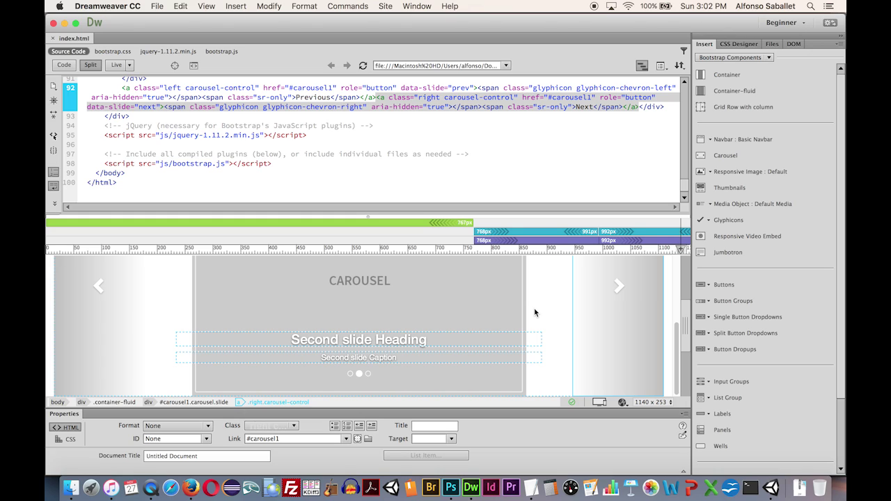
pyautogui.click(622, 404)
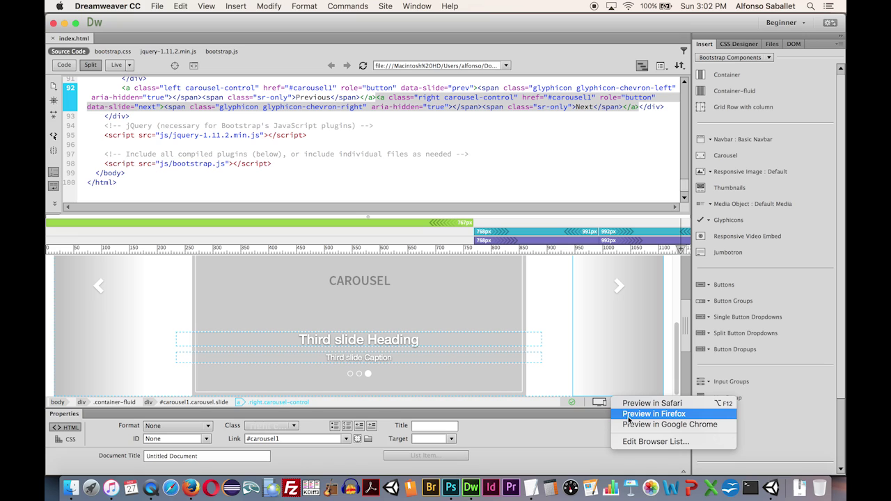
pyautogui.click(629, 415)
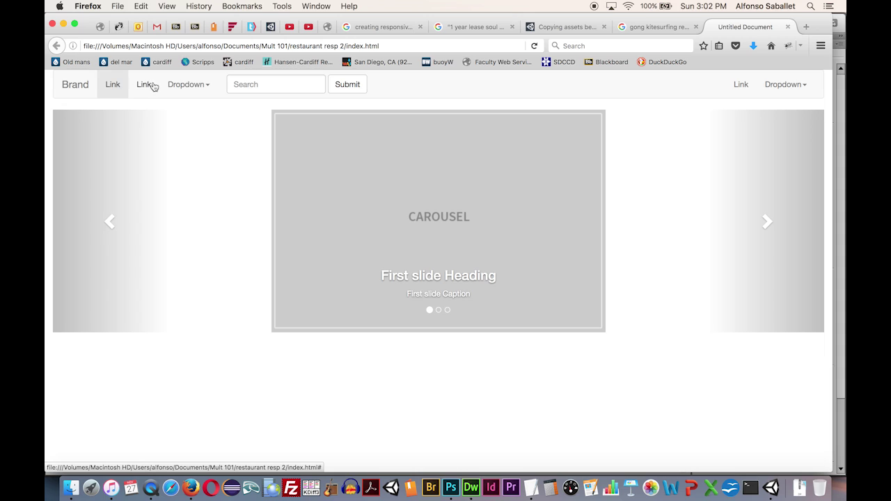
# Test the first Dropdown of the navbar in Firefox and switch back to Dreamweaver.
pyautogui.click(194, 85)
pyautogui.click(193, 85)
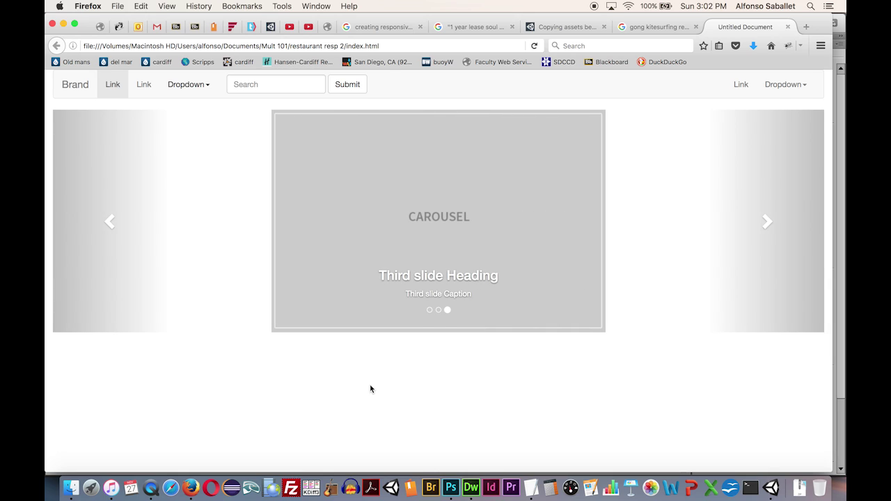
pyautogui.press('super+Tab')
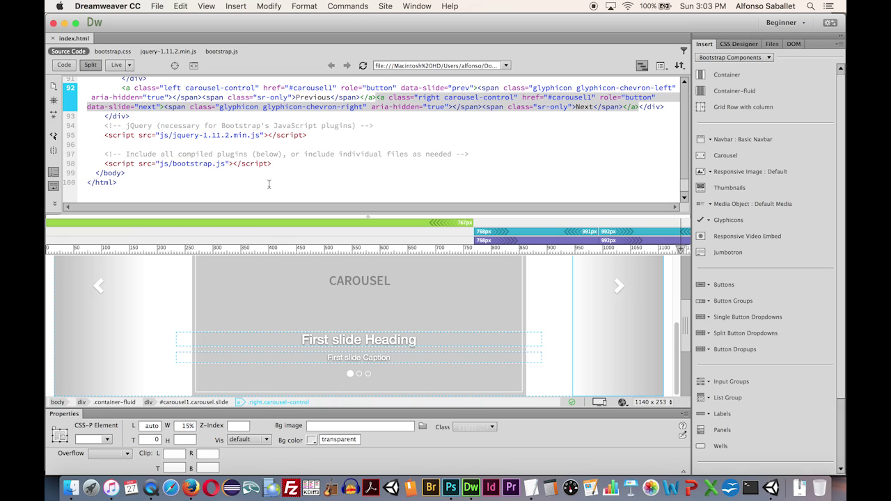
# Select the whole #carousel1 div and insert a Bootstrap Thumbnails component after it.
pyautogui.click(679, 363)
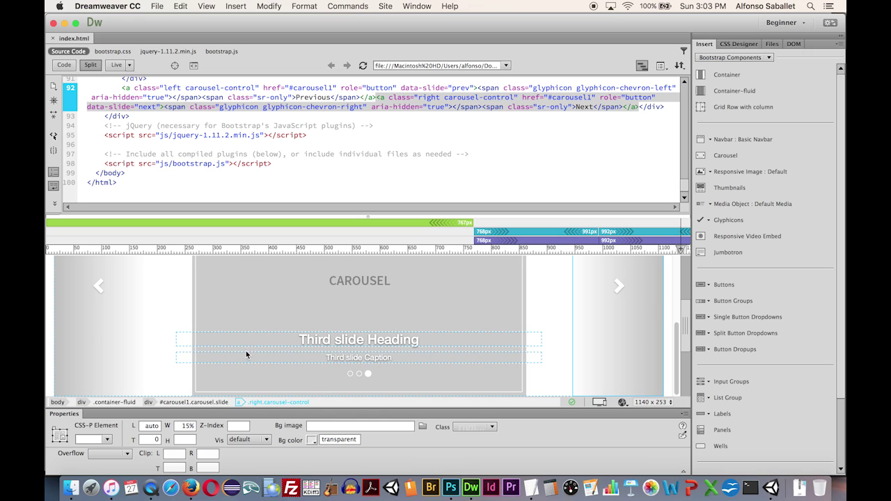
pyautogui.click(130, 300)
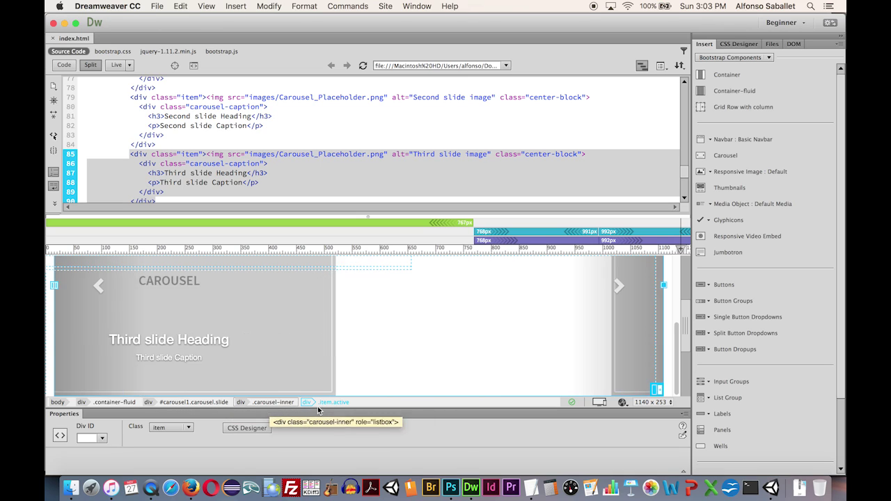
pyautogui.click(188, 403)
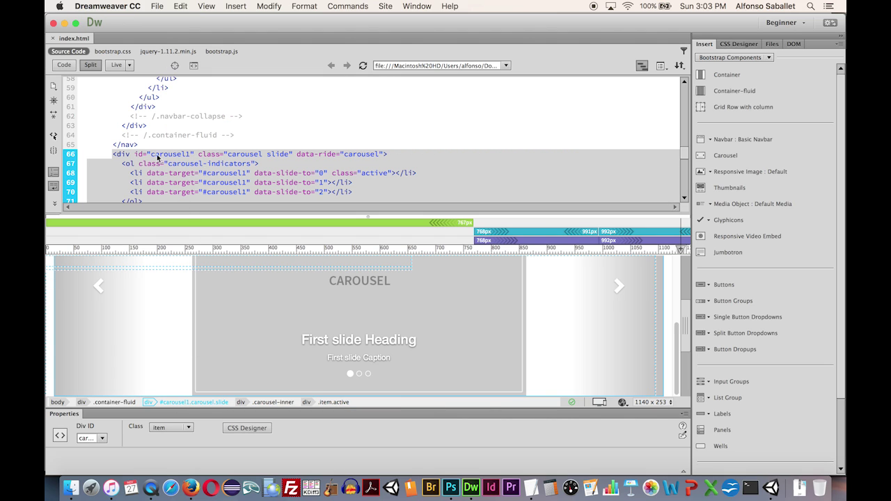
pyautogui.scroll(-8, 160, 142)
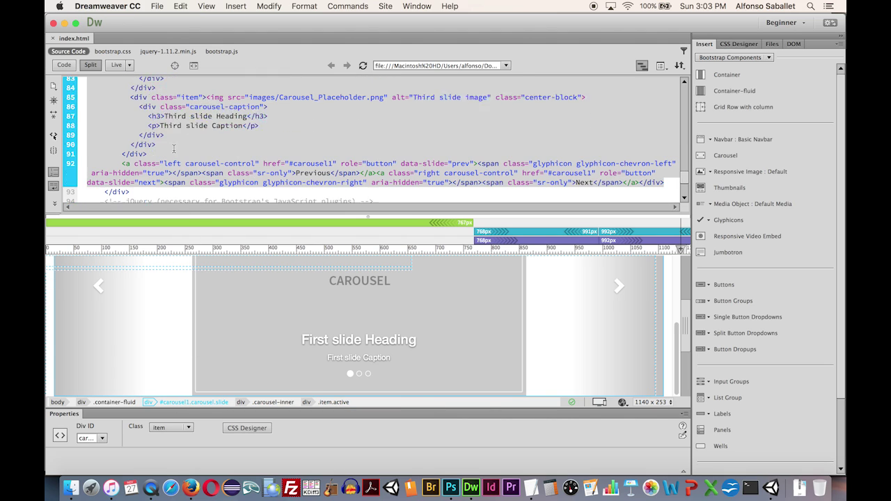
pyautogui.scroll(7, 179, 151)
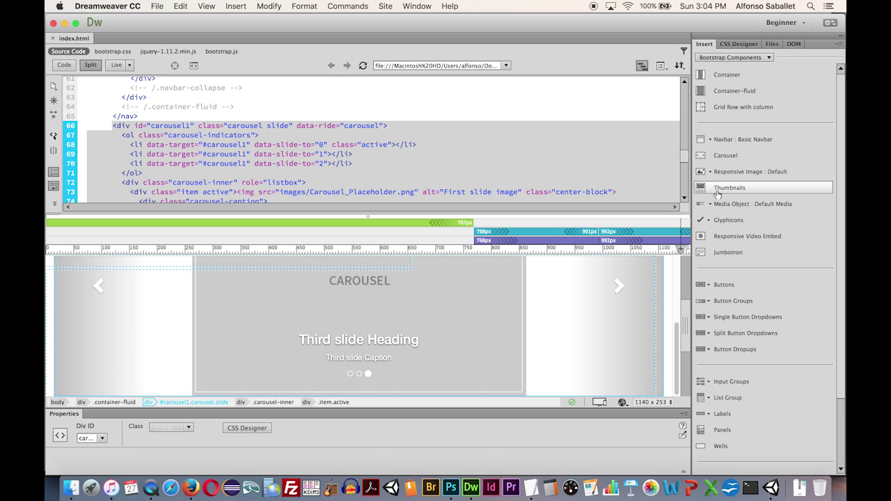
pyautogui.click(717, 190)
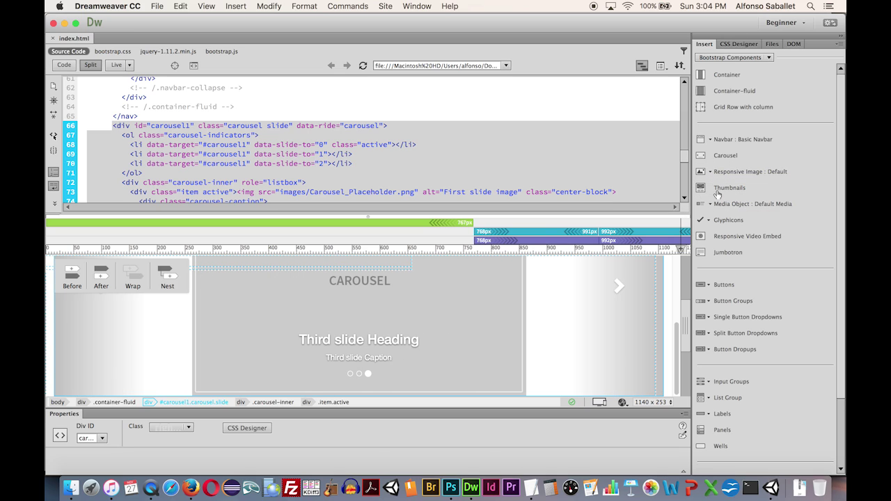
pyautogui.click(102, 279)
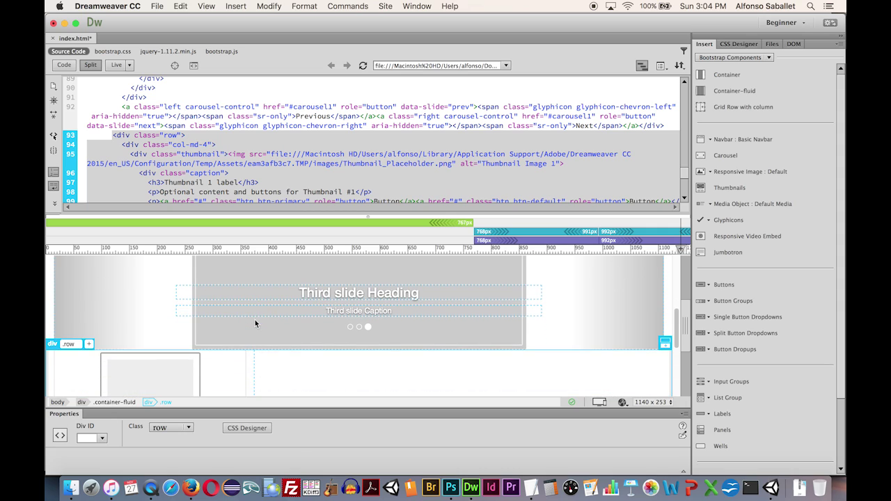
# Examine the inserted thumbnail row in the live preview and read through its markup in the code.
pyautogui.scroll(-3, 255, 323)
pyautogui.scroll(-3, 257, 324)
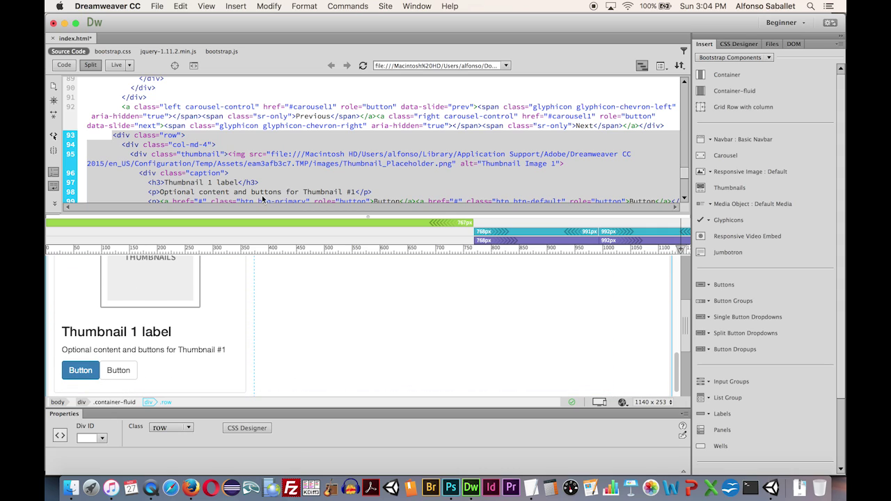
pyautogui.click(684, 200)
pyautogui.click(684, 201)
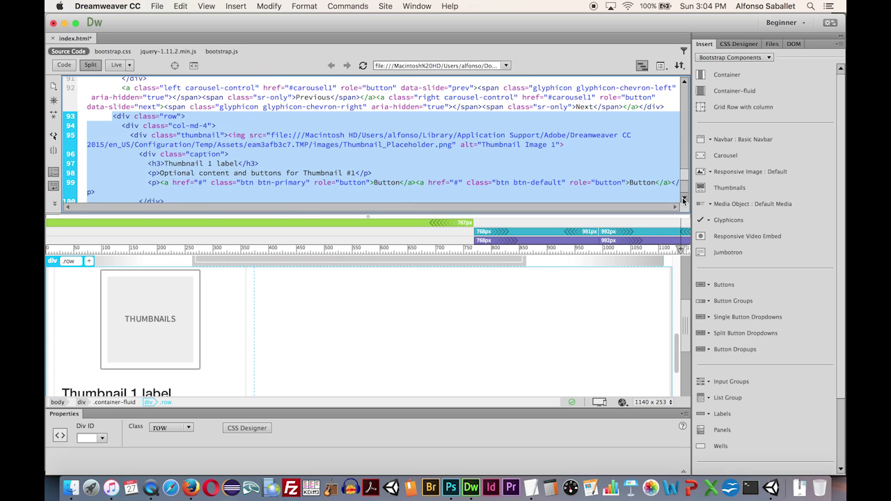
pyautogui.click(683, 201)
pyautogui.click(684, 201)
pyautogui.click(684, 201)
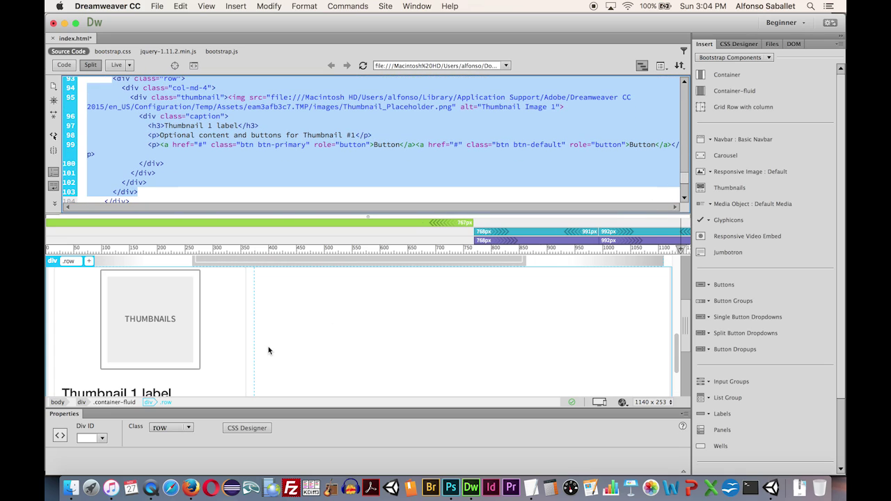
# Select the row div that contains the thumbnail and show the page in Live view without the code.
pyautogui.click(227, 325)
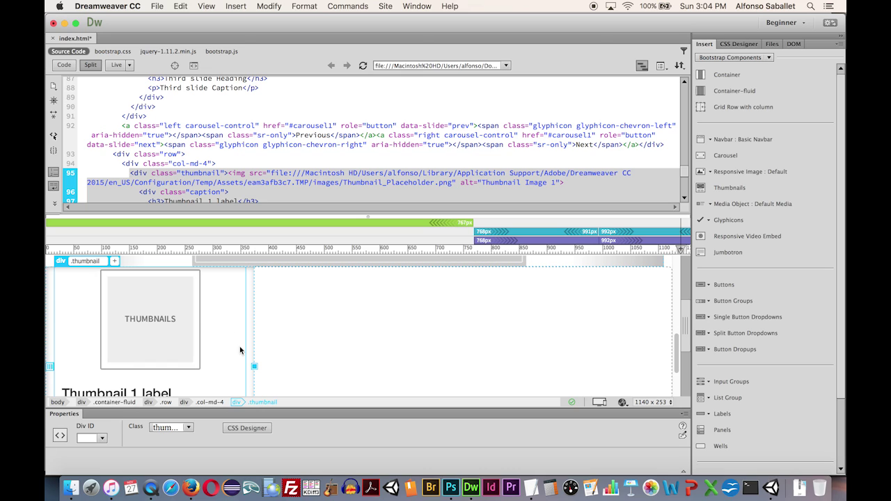
pyautogui.scroll(-2, 203, 162)
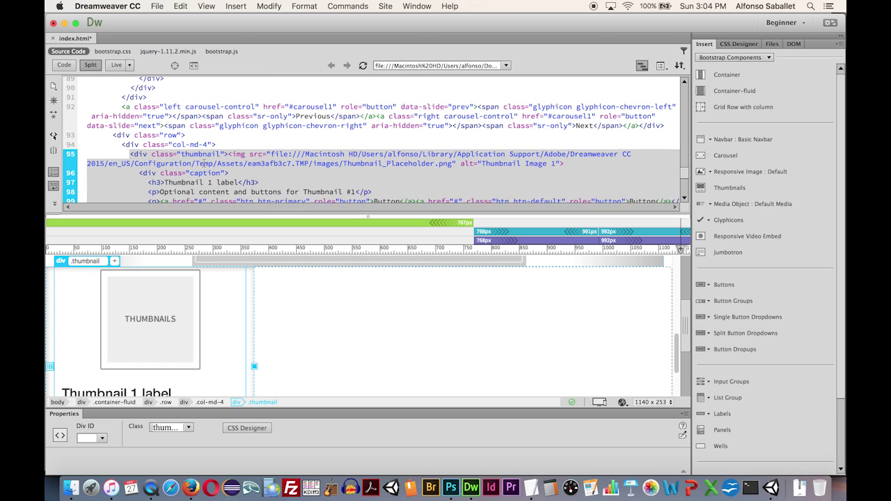
pyautogui.scroll(-2, 203, 163)
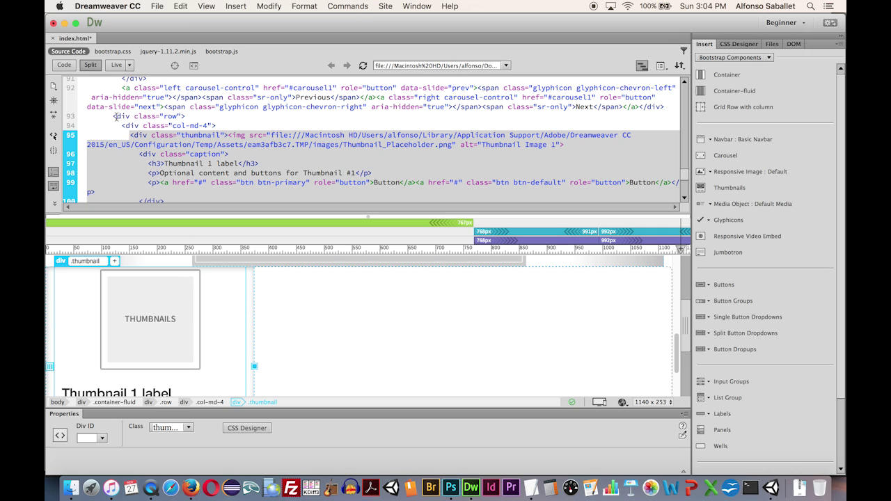
pyautogui.click(160, 116)
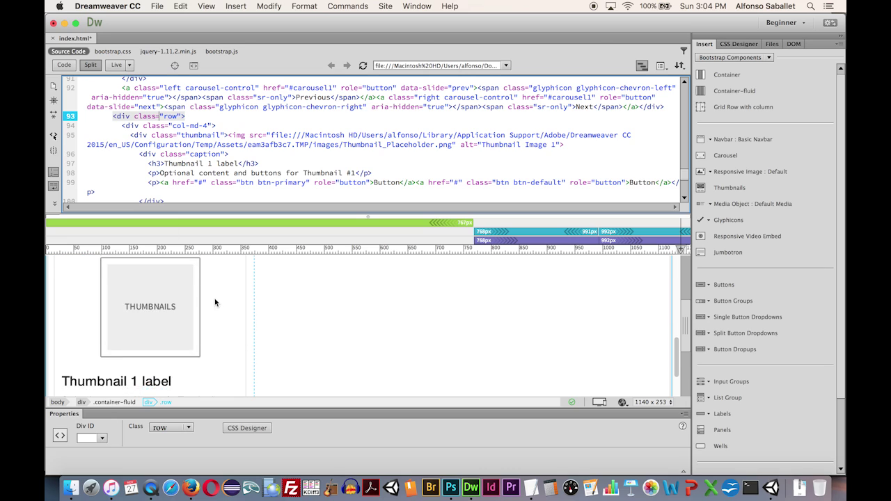
pyautogui.click(116, 65)
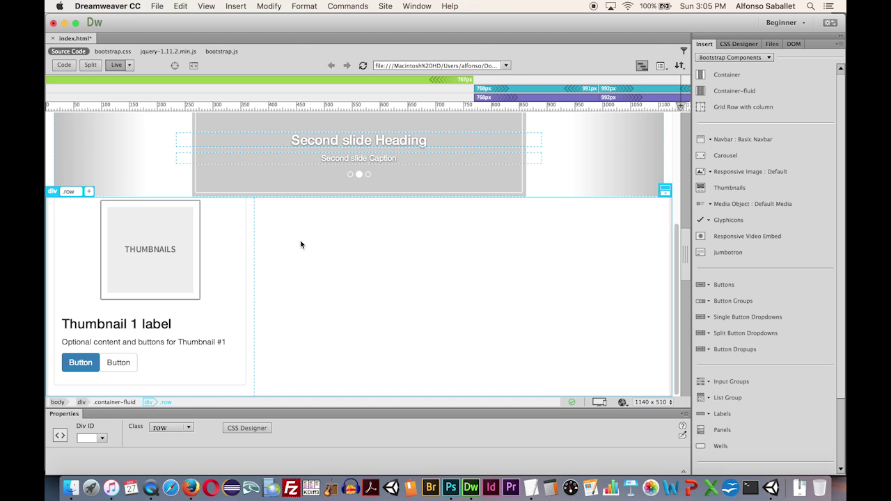
# Try to duplicate the whole thumbnail row by pasting a copy of it below the original.
pyautogui.scroll(5, 380, 227)
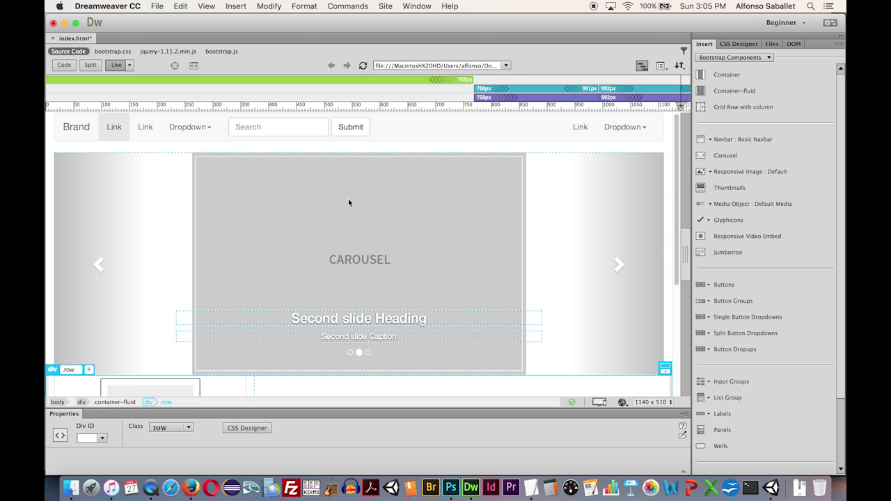
pyautogui.scroll(-5, 348, 198)
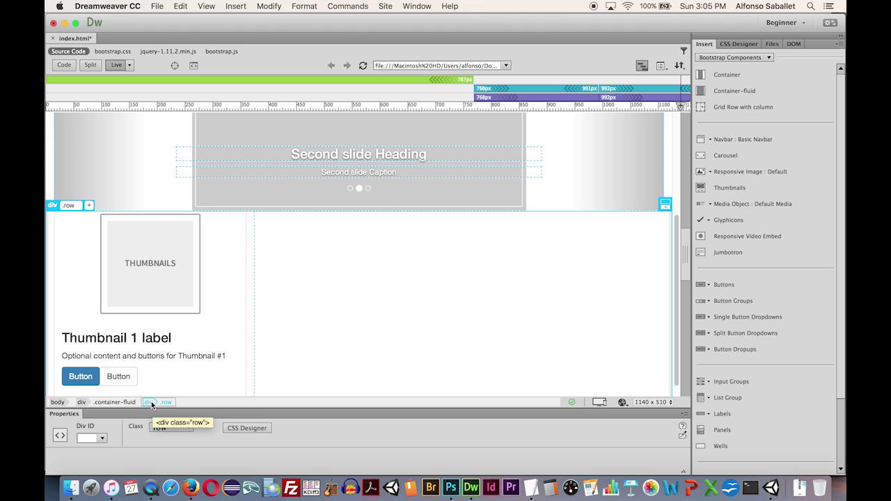
pyautogui.press('super+v')
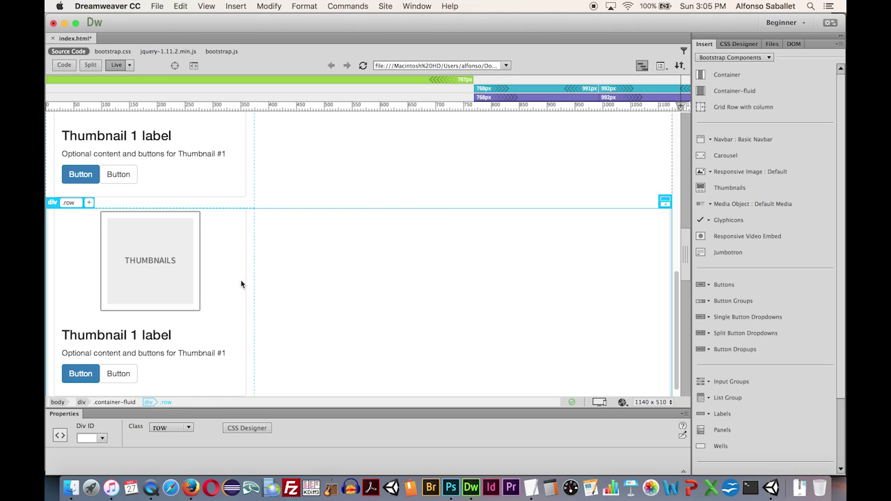
pyautogui.scroll(-1, 241, 281)
pyautogui.scroll(6, 181, 223)
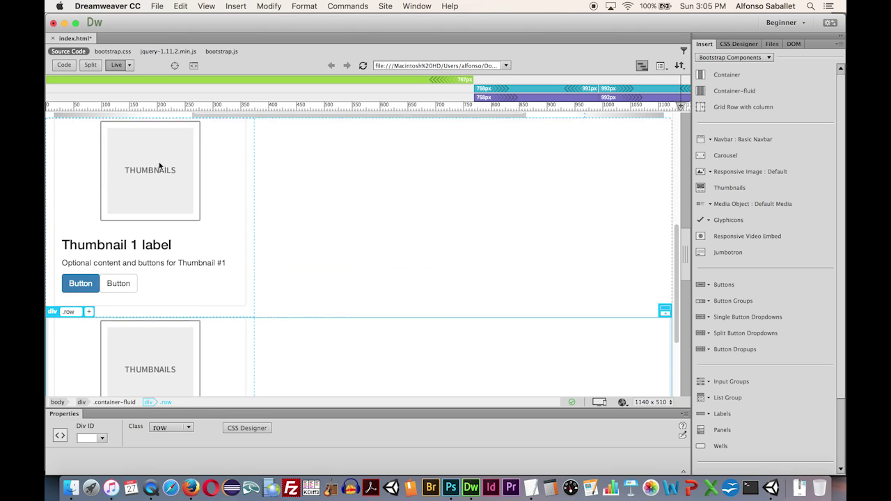
pyautogui.scroll(-2, 197, 314)
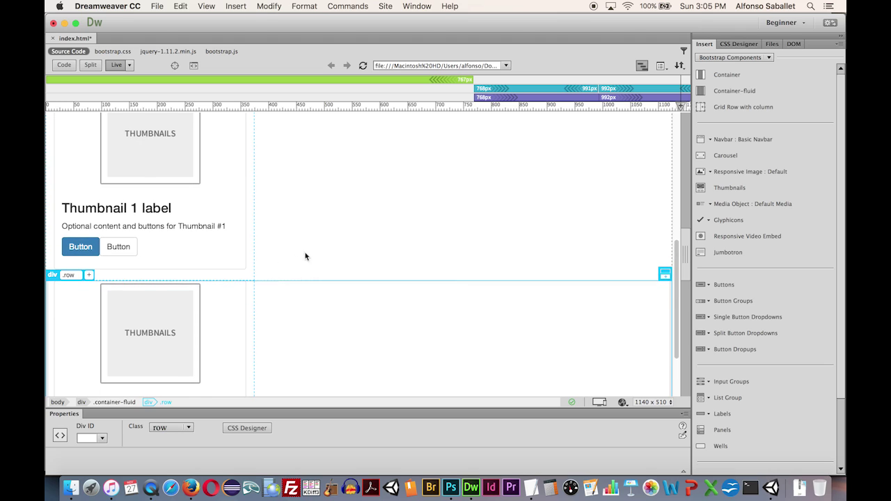
pyautogui.scroll(1, 334, 202)
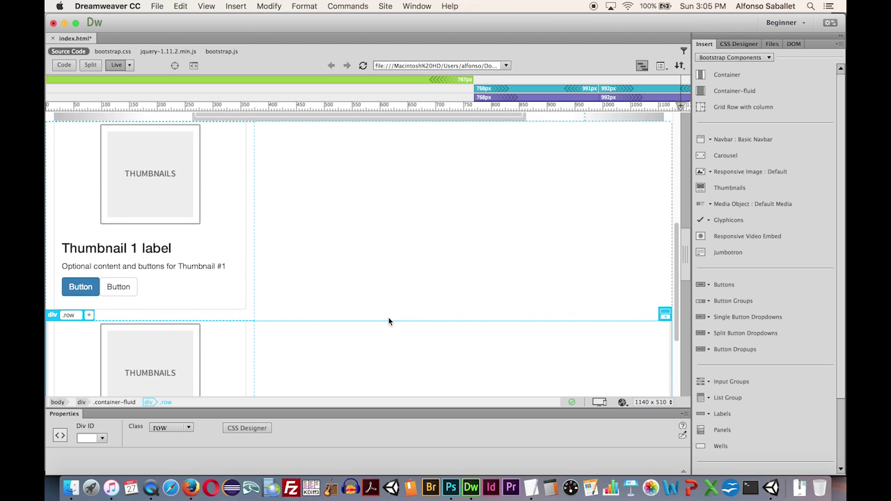
pyautogui.scroll(2, 388, 321)
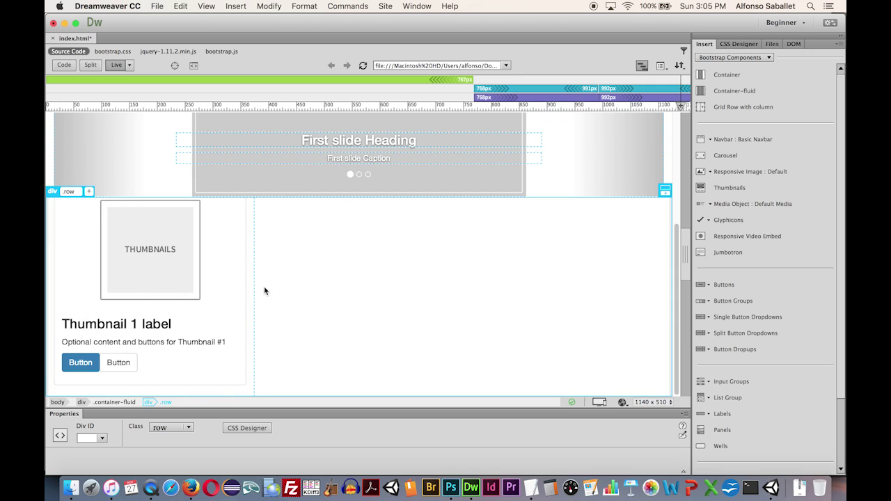
# Select the col-md-4 div around the thumbnail and duplicate it within the same row.
pyautogui.click(71, 262)
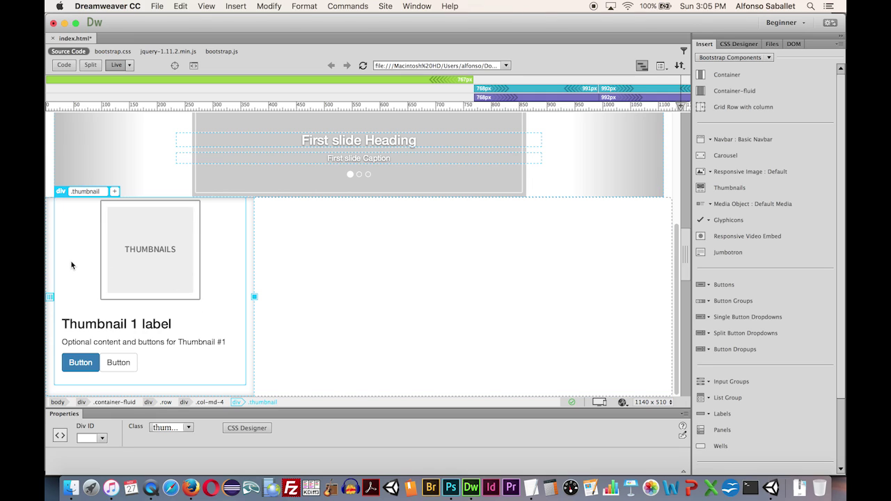
pyautogui.click(203, 402)
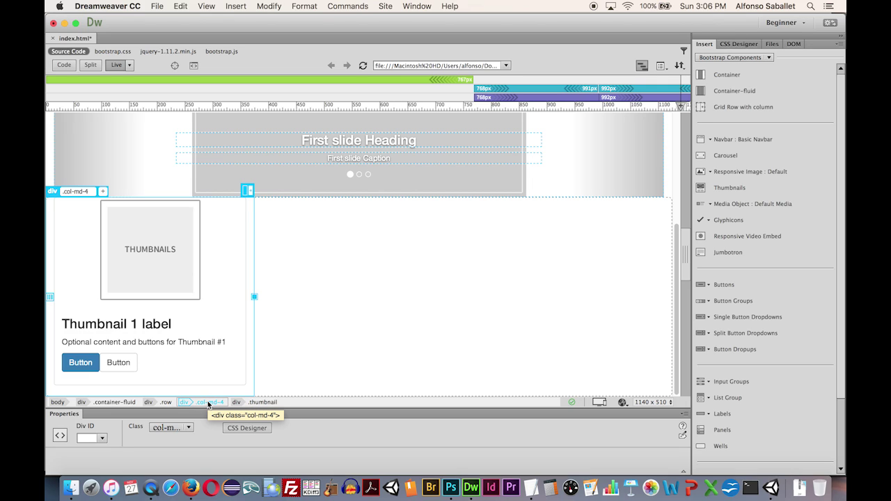
pyautogui.click(178, 6)
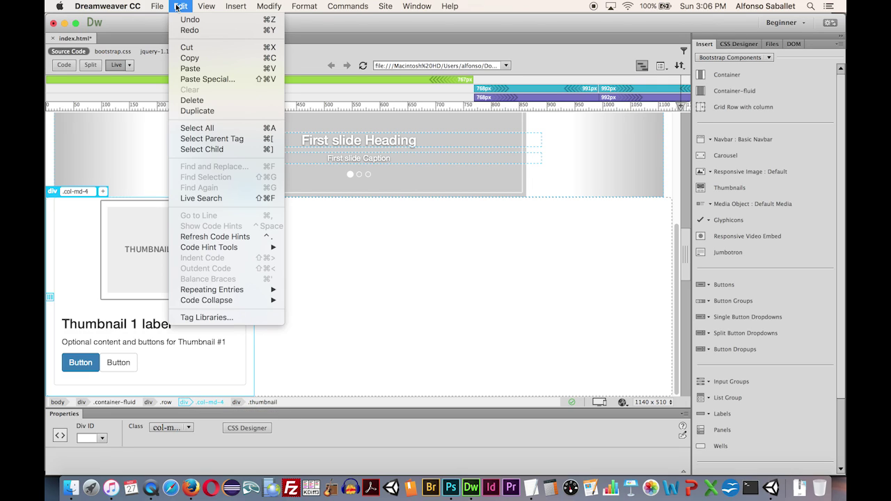
pyautogui.click(202, 110)
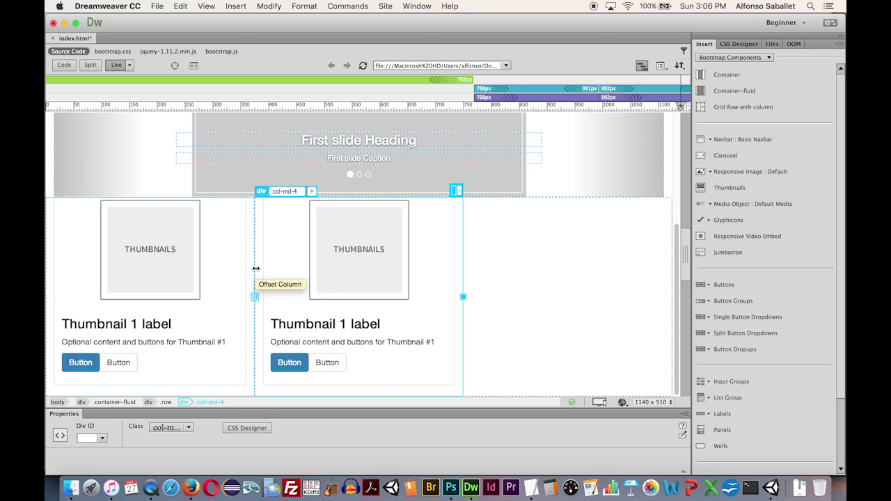
# Duplicate the second col-md-4 thumbnail column so the row holds three thumbnails side by side.
pyautogui.press('super+d')
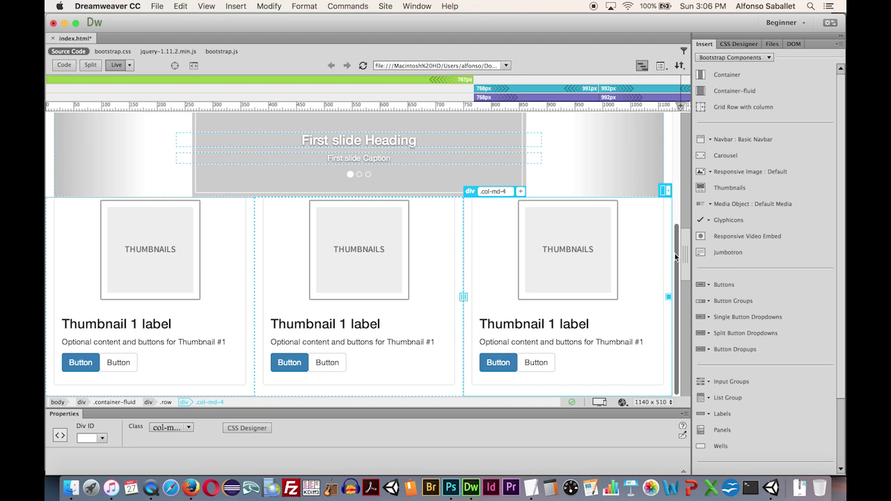
pyautogui.moveTo(675, 257); pyautogui.dragTo(677, 280)
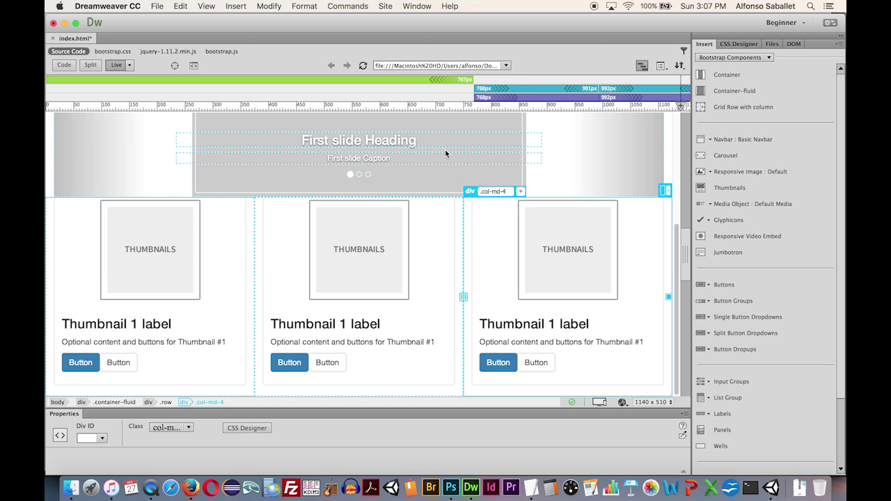
# Inspect the first carousel slide's image, heading and caption as separately selectable elements.
pyautogui.scroll(3, 445, 151)
pyautogui.scroll(5, 446, 150)
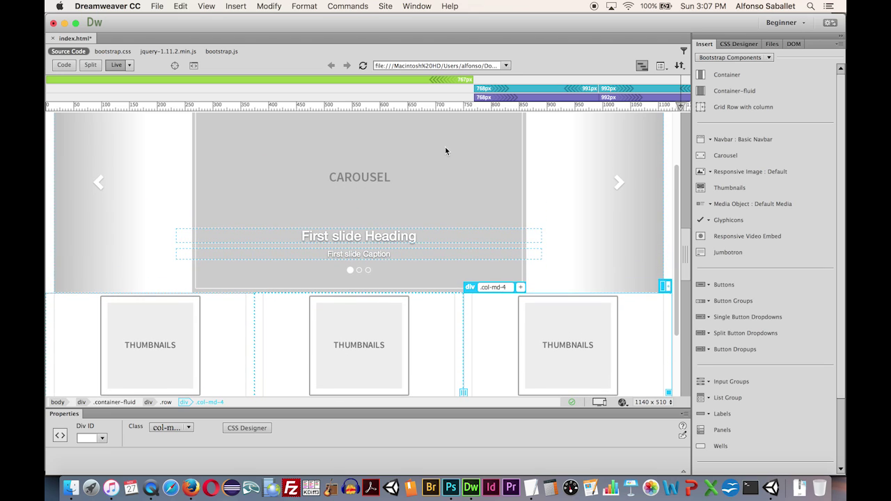
pyautogui.scroll(1, 445, 151)
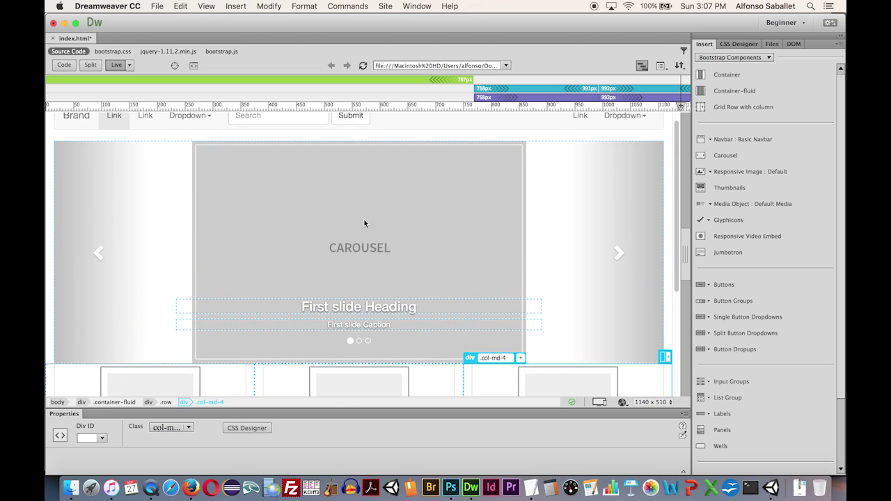
pyautogui.click(356, 236)
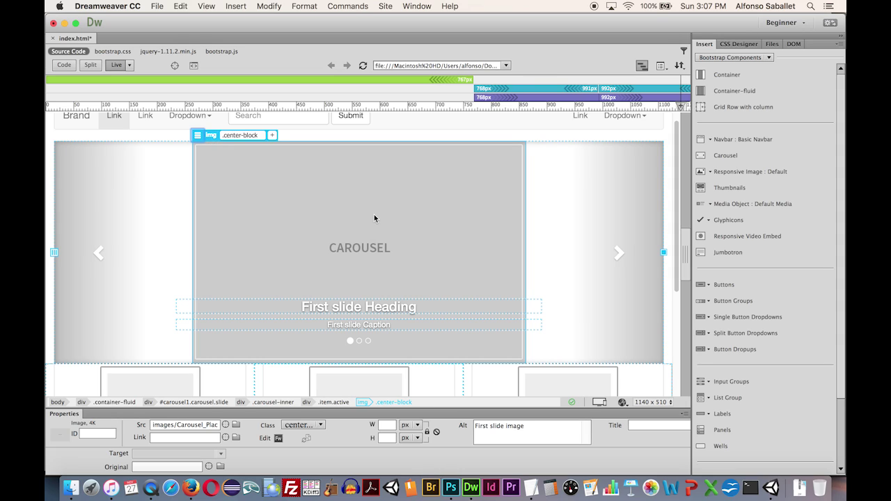
pyautogui.click(359, 316)
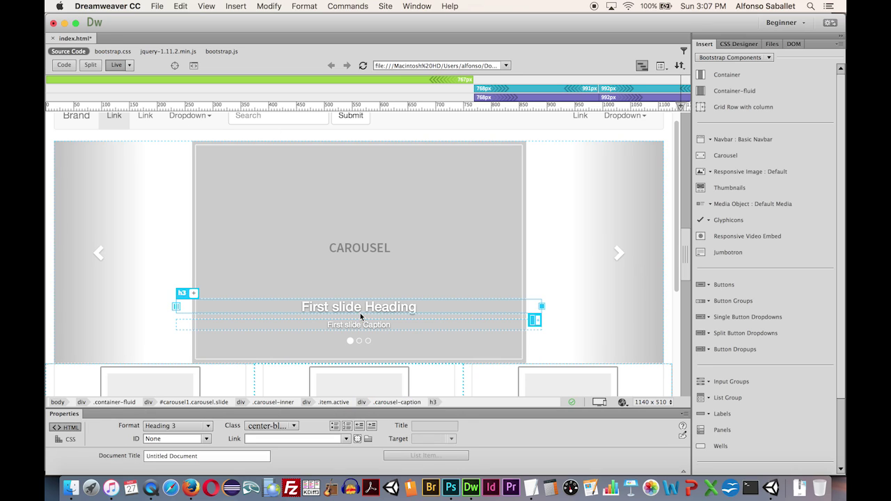
pyautogui.click(378, 306)
pyautogui.click(376, 246)
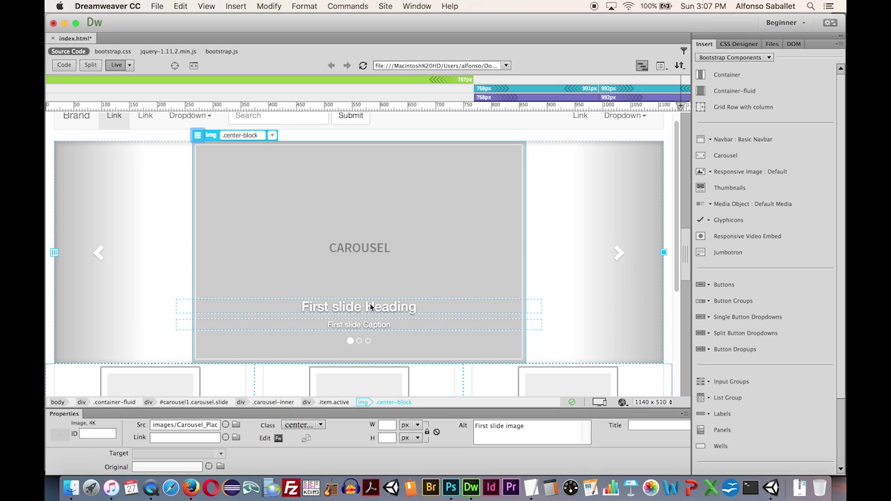
pyautogui.click(369, 324)
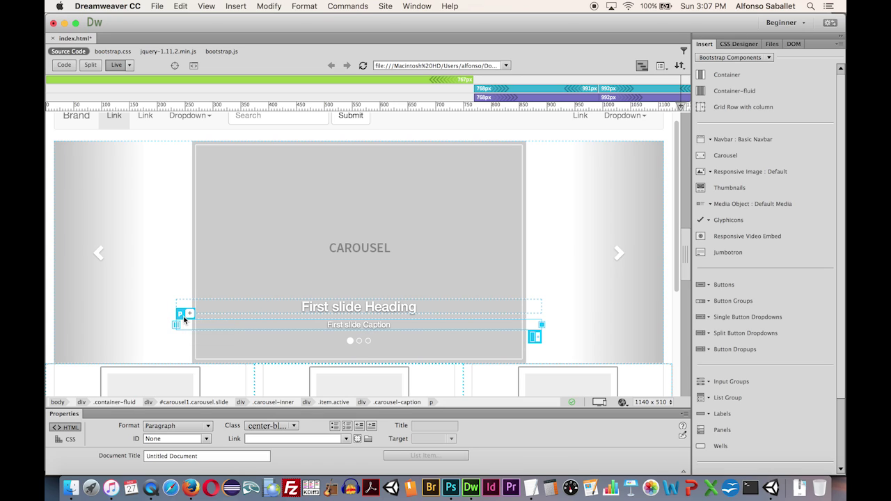
# Browse the carousel slides using both the slide indicators and the previous and next arrows, inspecting the second slide's image.
pyautogui.click(359, 341)
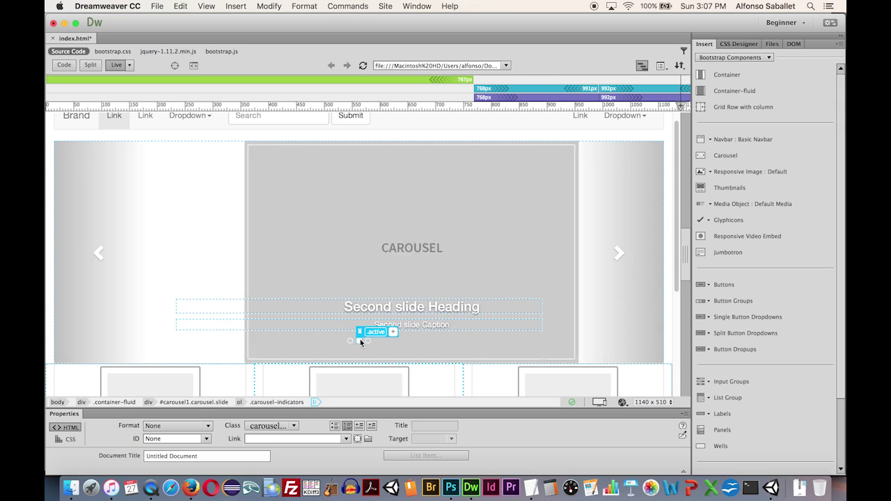
pyautogui.click(318, 200)
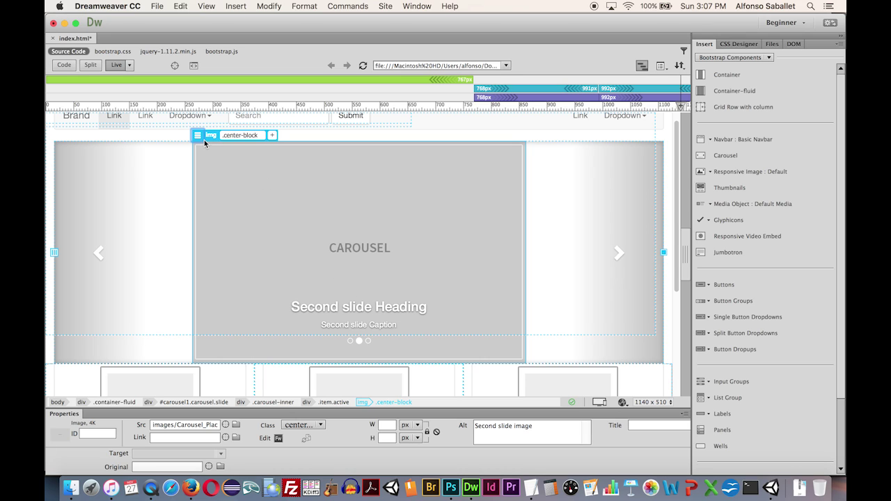
pyautogui.click(350, 343)
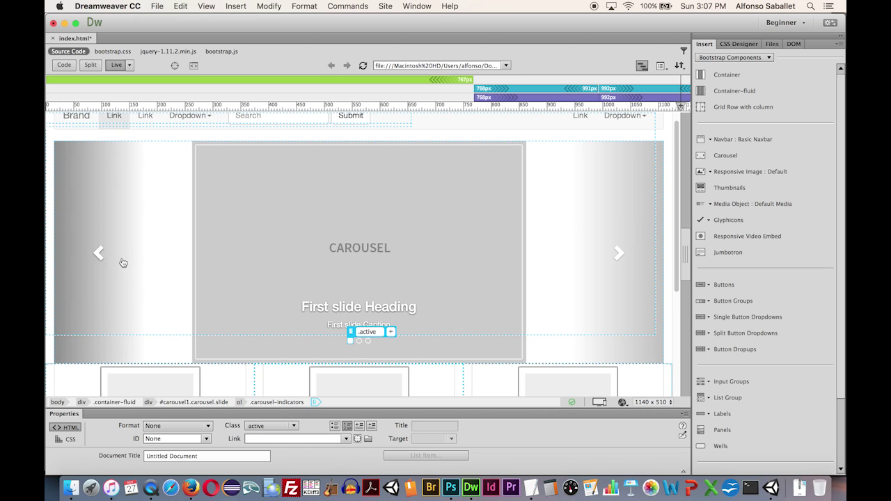
pyautogui.click(98, 256)
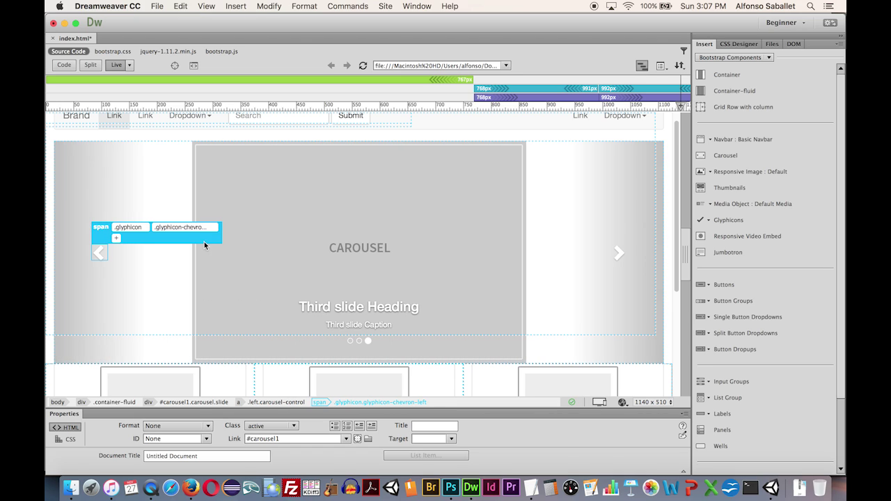
pyautogui.click(615, 255)
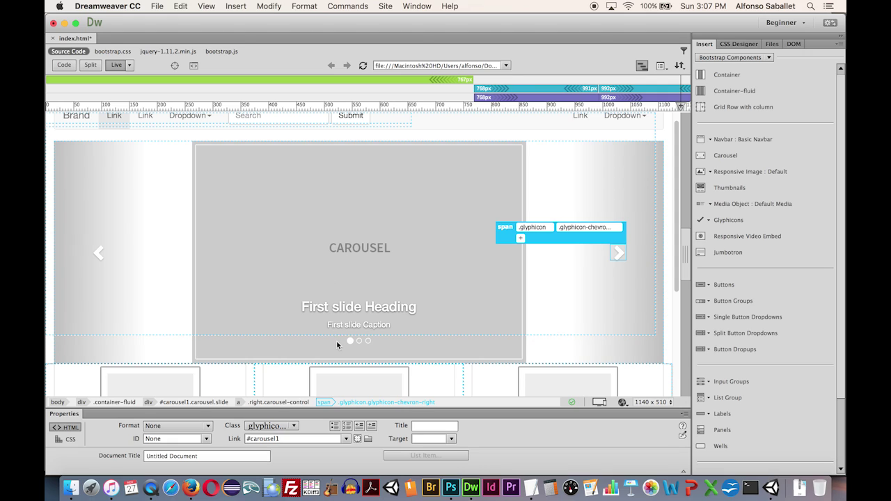
# Replace the first carousel slide's placeholder image source with images/cropped-restaurant_header.png.
pyautogui.click(257, 203)
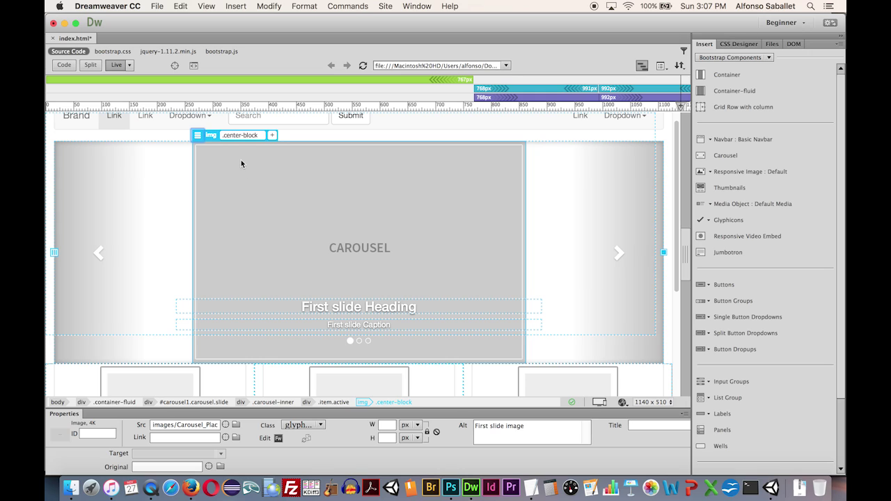
pyautogui.click(197, 136)
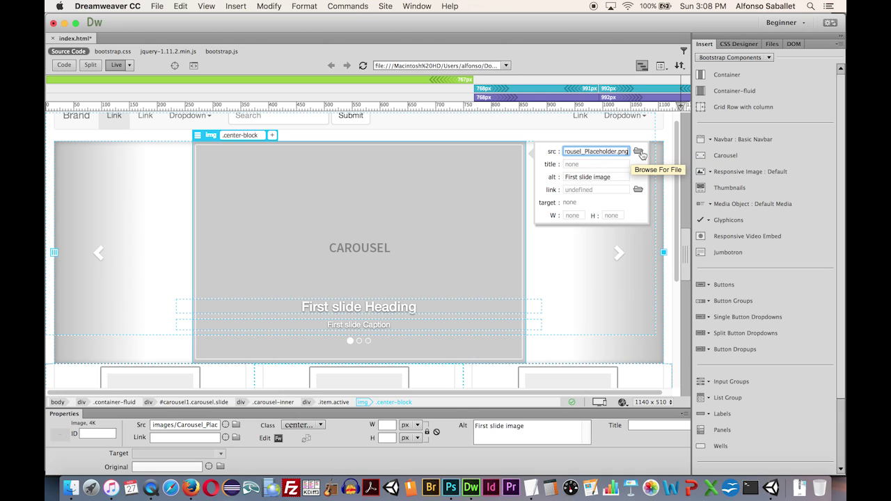
pyautogui.click(639, 153)
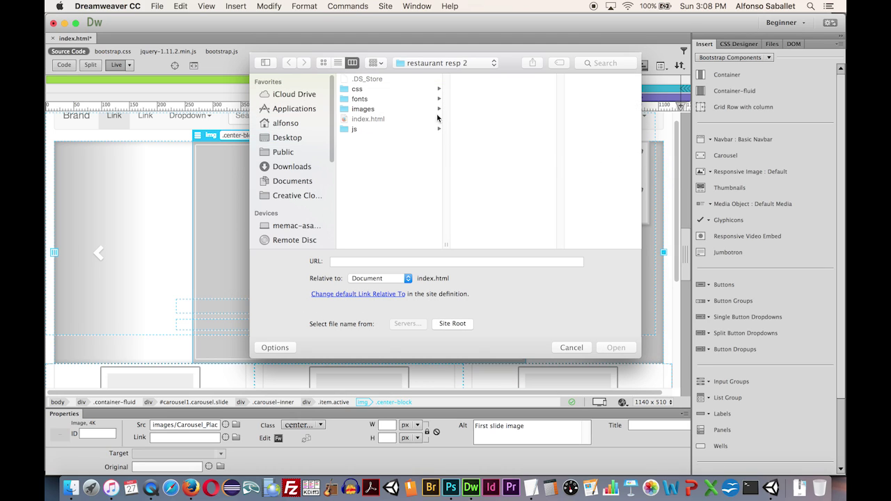
pyautogui.click(346, 112)
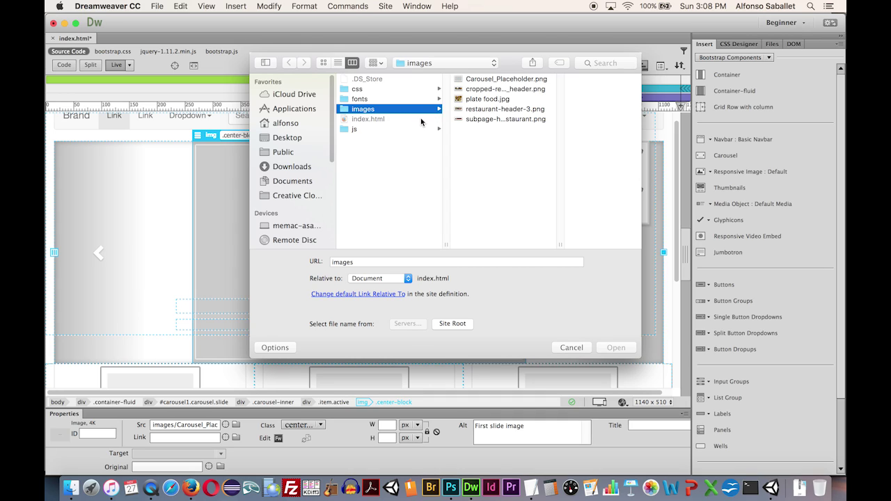
pyautogui.click(463, 99)
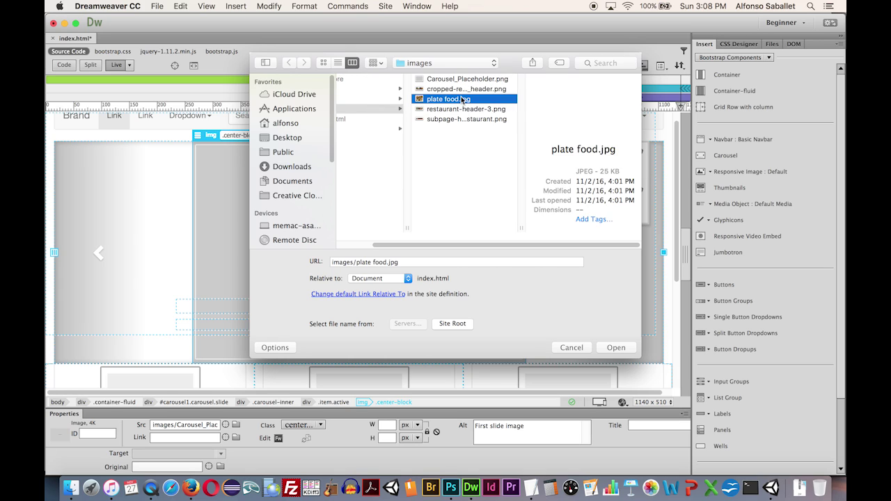
pyautogui.click(450, 89)
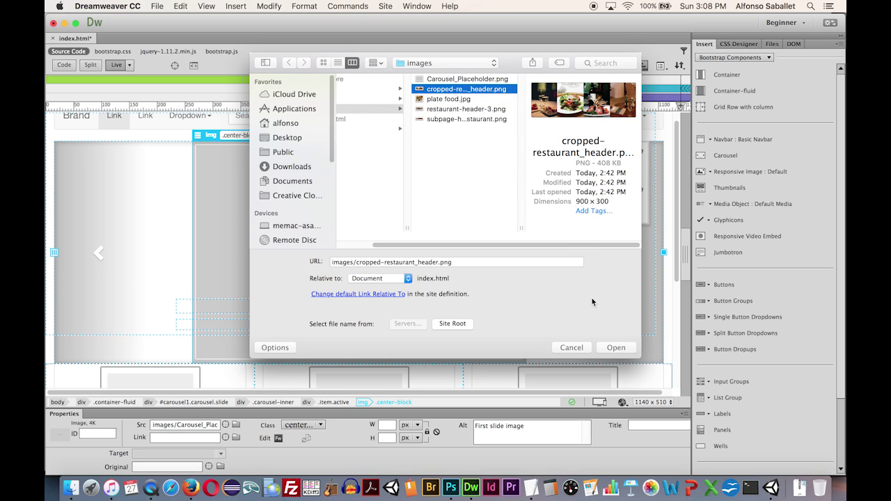
pyautogui.click(615, 348)
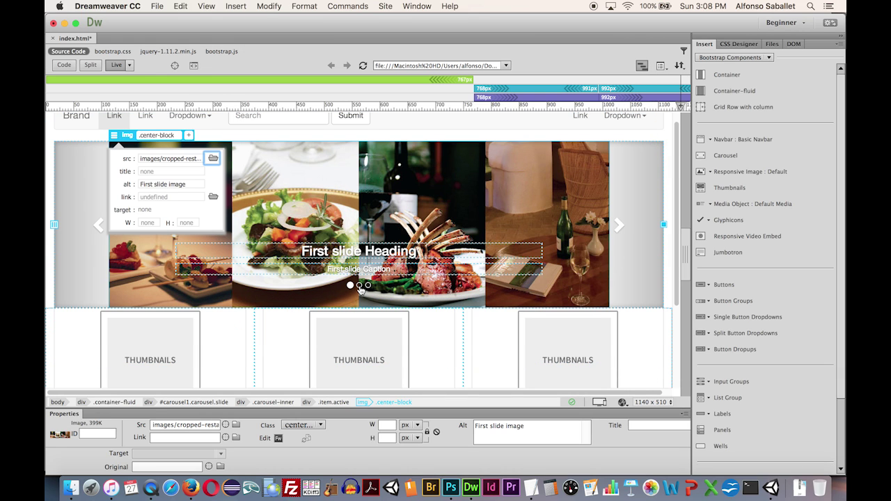
# Switch to the second carousel slide and replace its placeholder image source with images/restaurant-header-3.png.
pyautogui.click(359, 285)
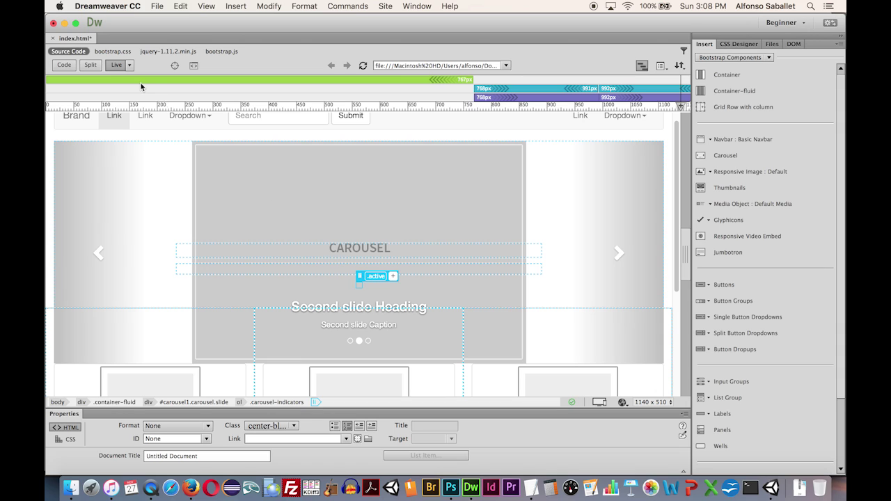
pyautogui.click(274, 192)
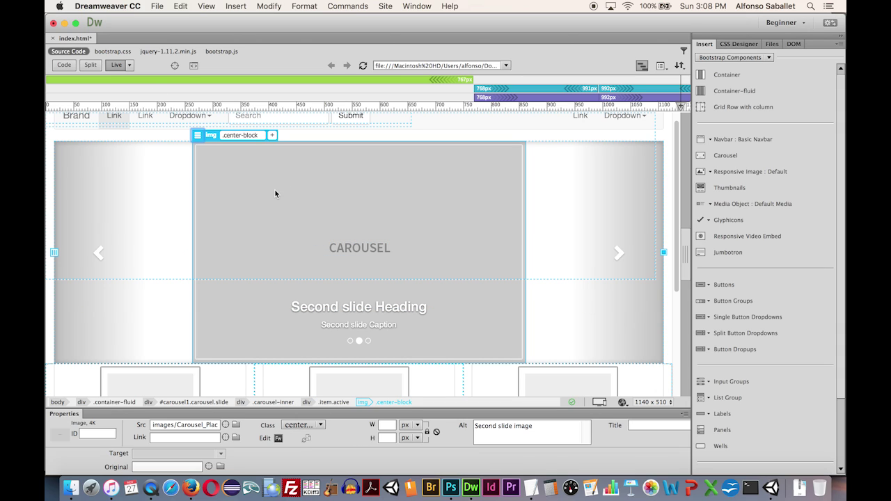
pyautogui.click(199, 140)
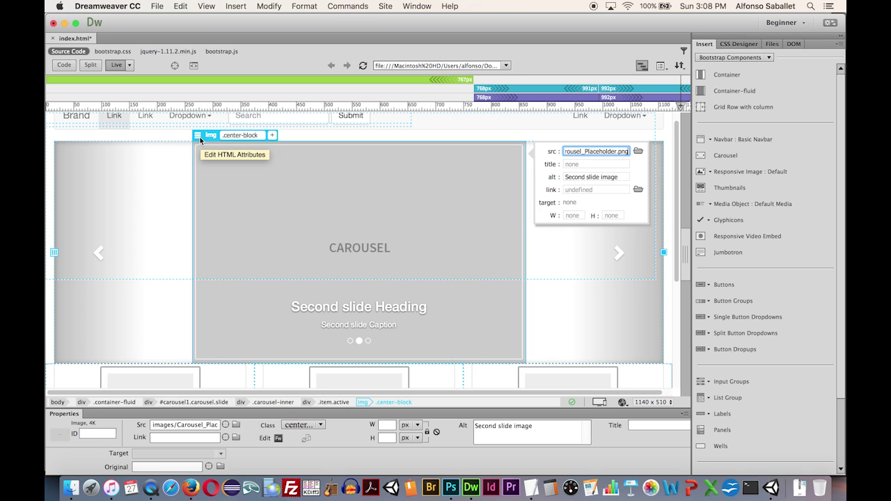
pyautogui.click(638, 151)
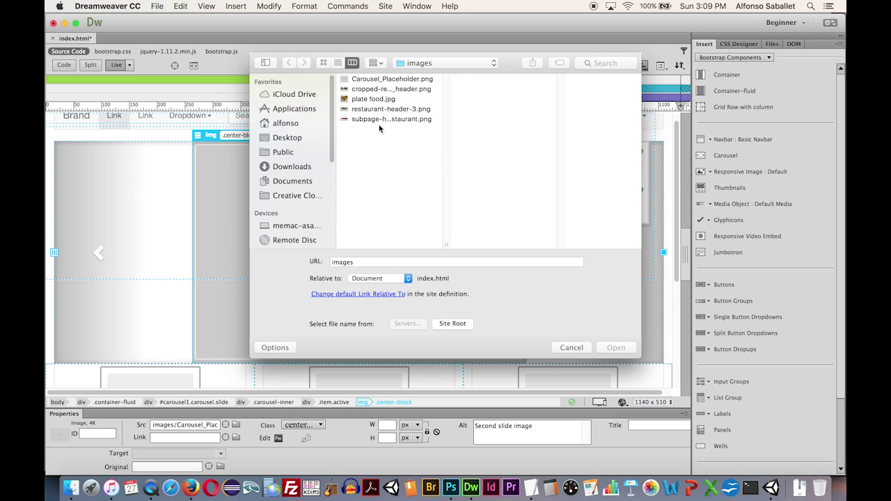
pyautogui.click(373, 110)
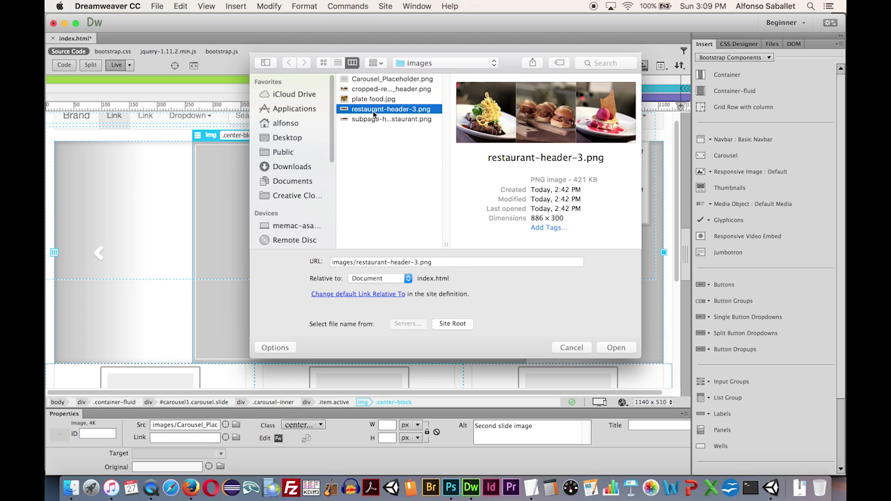
pyautogui.click(617, 350)
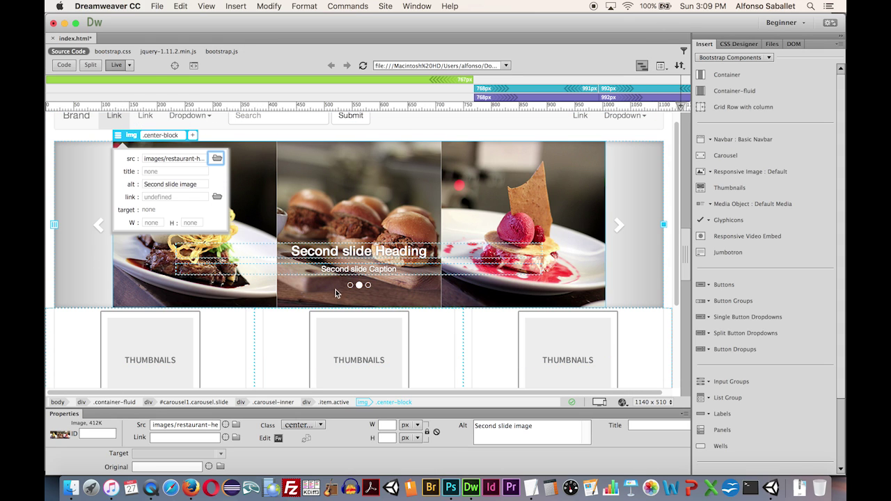
# Set the third carousel slide's image source to images/subpage-header-image-restaurant.png, finishing with a switch back to the second slide.
pyautogui.scroll(1, 381, 286)
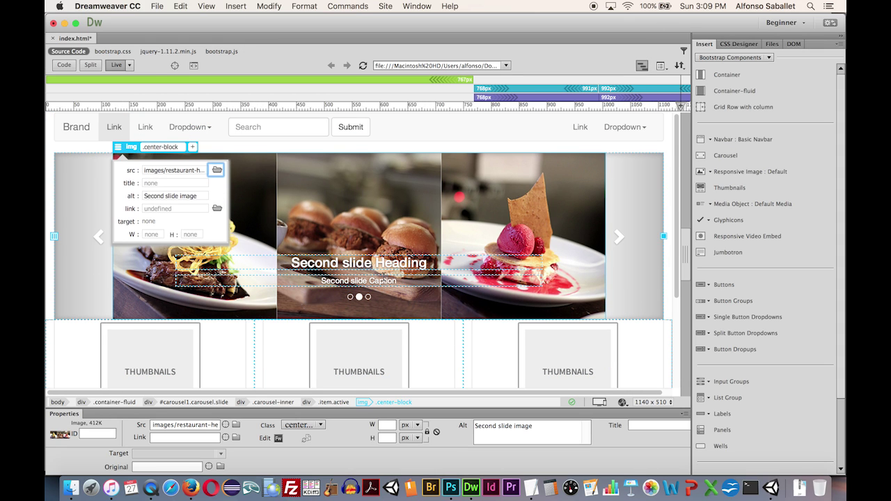
pyautogui.click(618, 238)
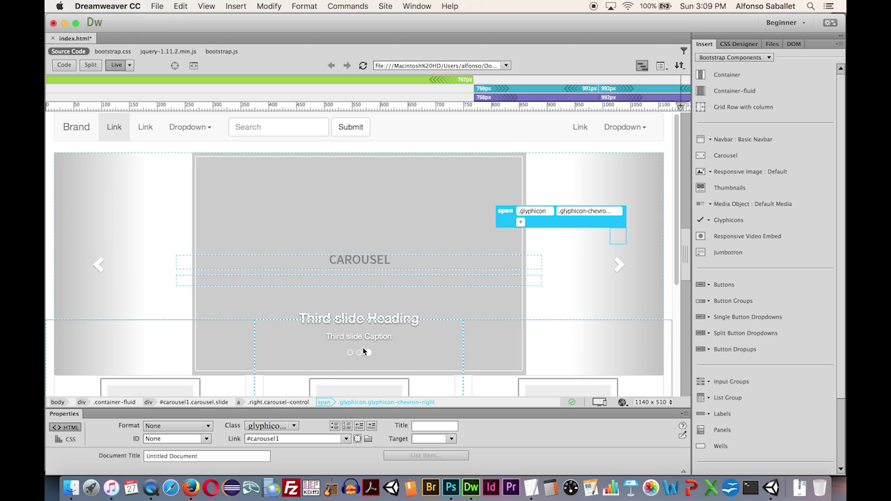
pyautogui.click(227, 183)
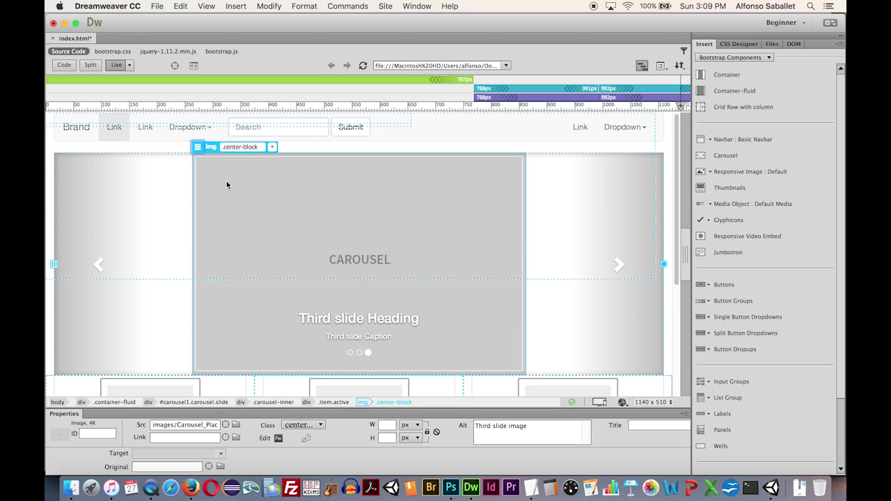
pyautogui.click(197, 147)
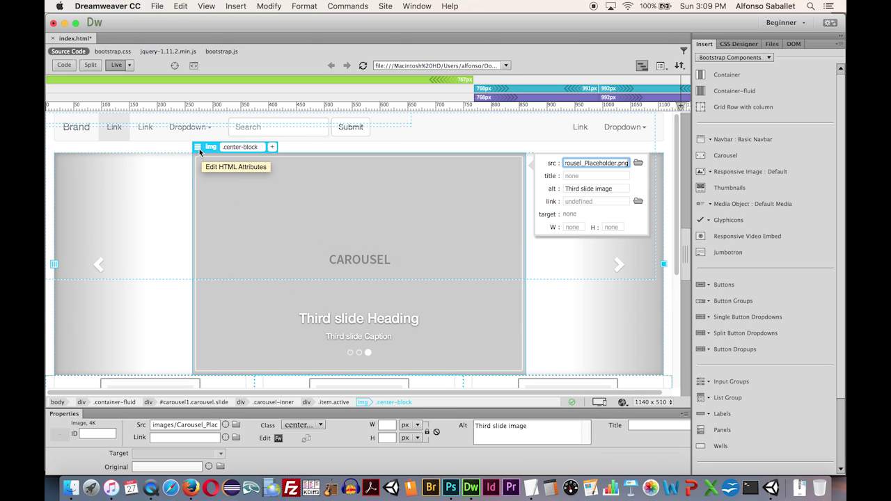
pyautogui.click(638, 162)
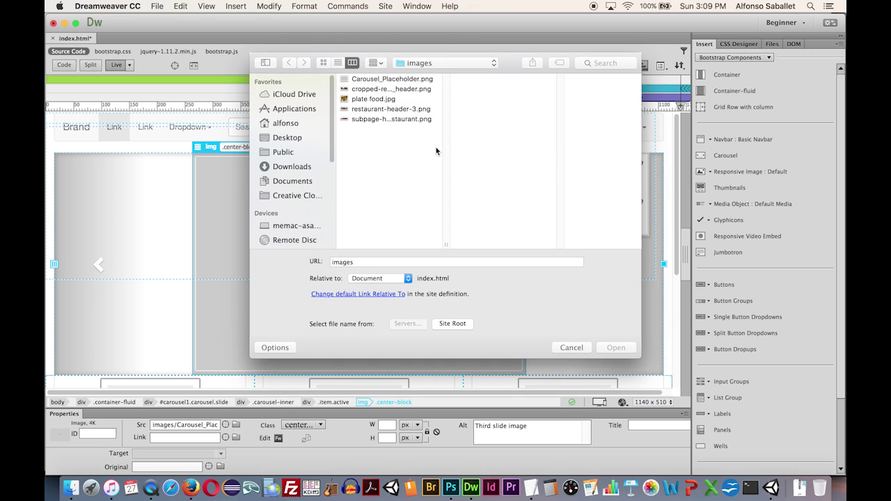
pyautogui.click(361, 109)
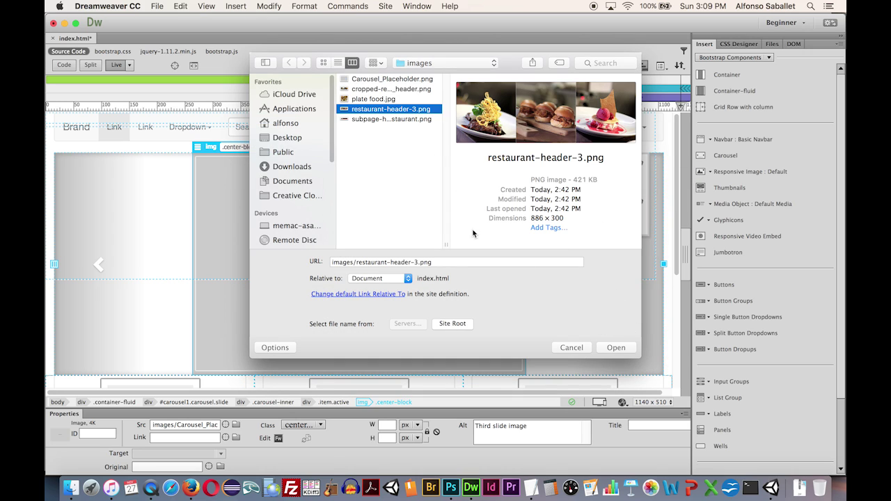
pyautogui.click(388, 120)
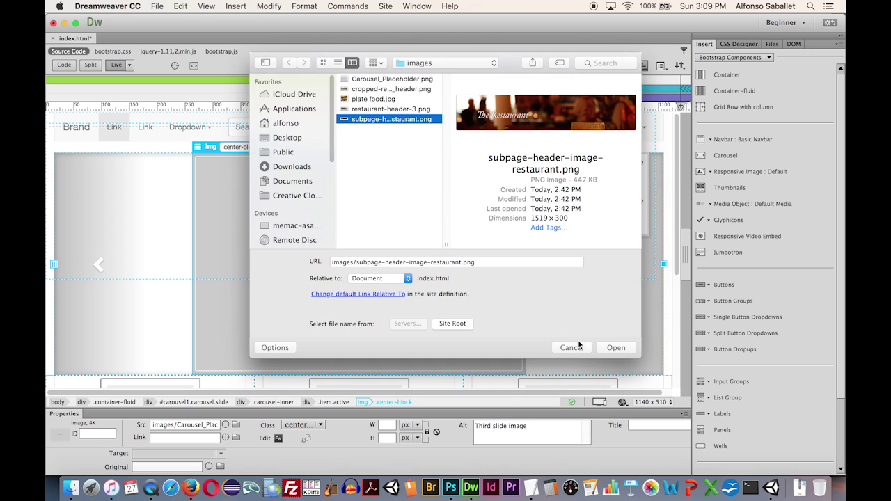
pyautogui.click(610, 348)
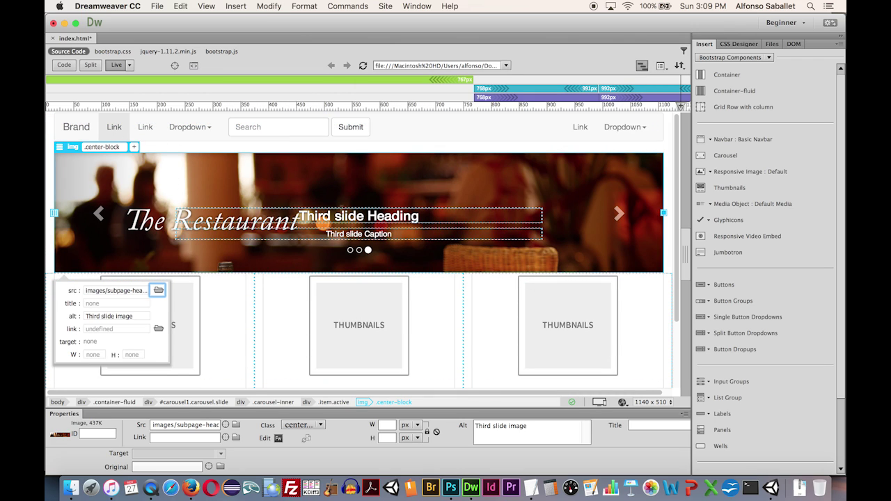
pyautogui.click(360, 252)
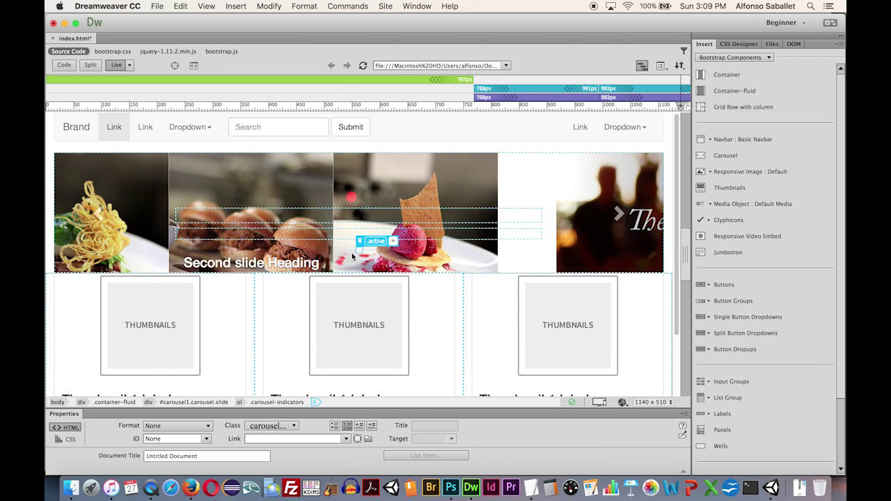
# Return the carousel to its first slide and replace the first thumbnail's placeholder with images/plate food.jpg.
pyautogui.click(350, 299)
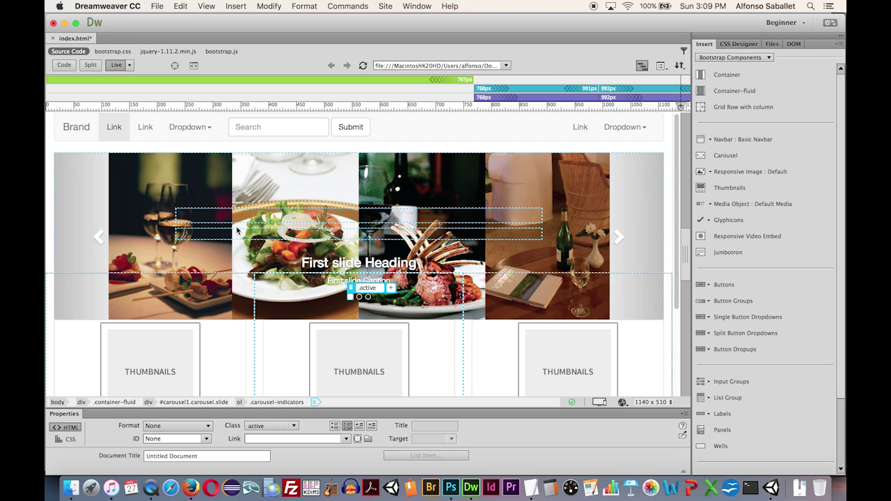
pyautogui.scroll(-2, 238, 228)
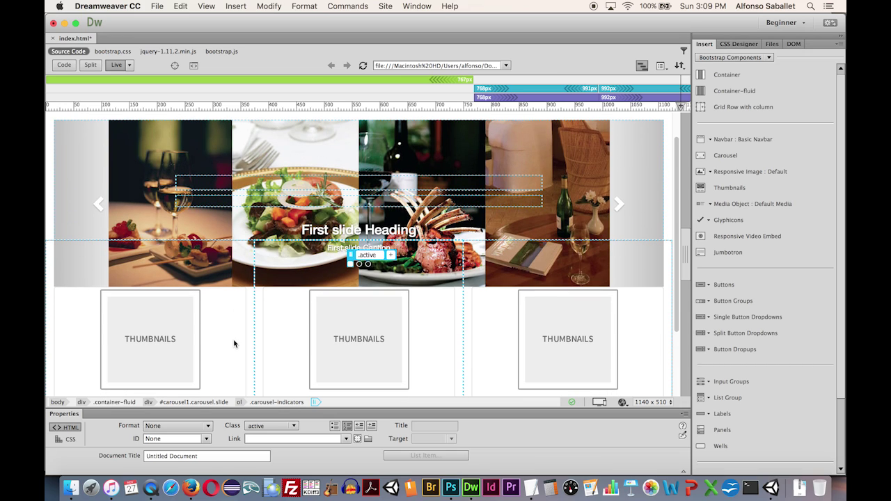
pyautogui.click(149, 334)
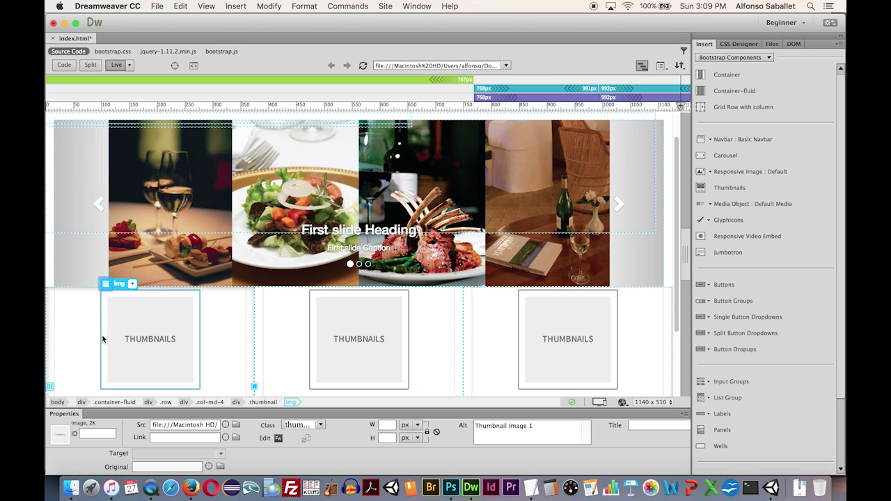
pyautogui.click(106, 284)
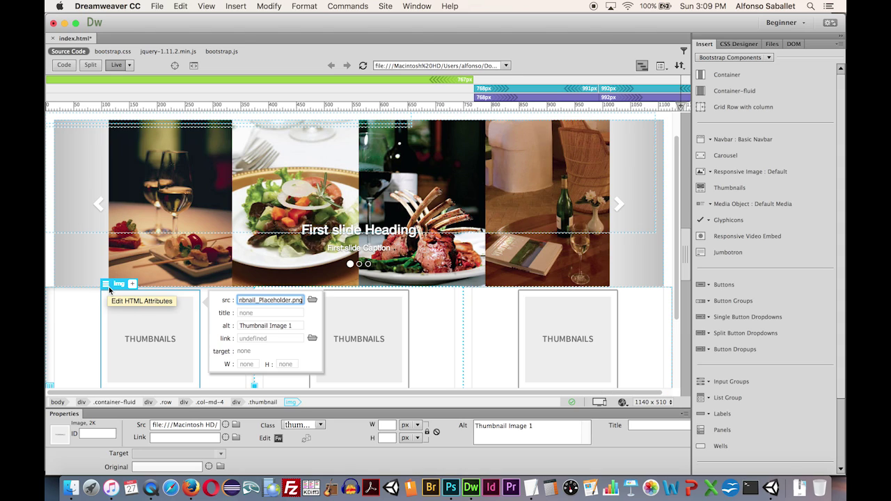
pyautogui.click(312, 300)
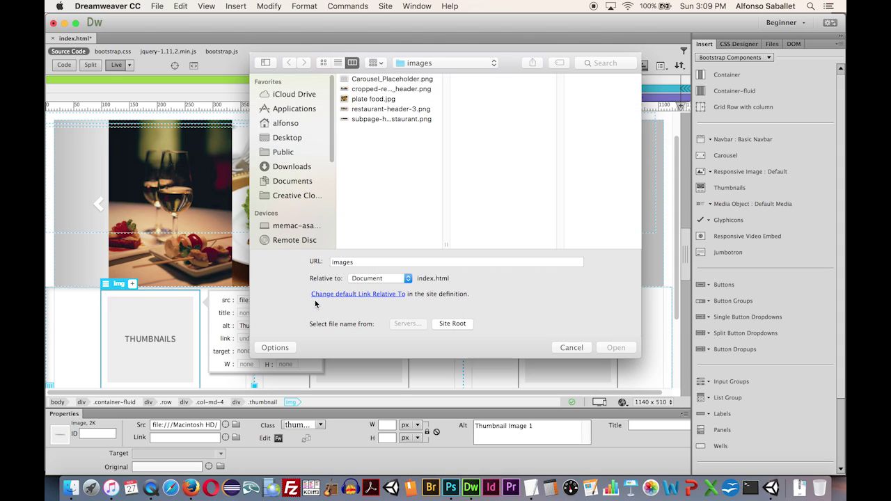
pyautogui.click(353, 89)
pyautogui.click(356, 99)
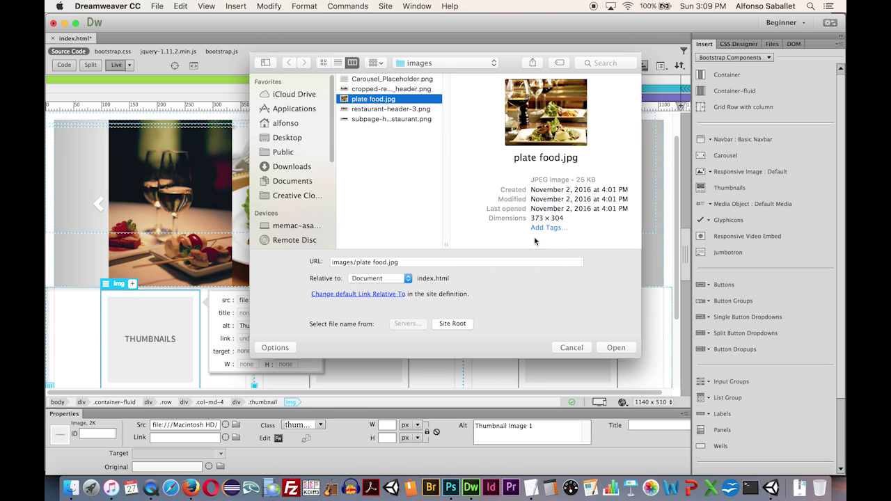
pyautogui.click(614, 348)
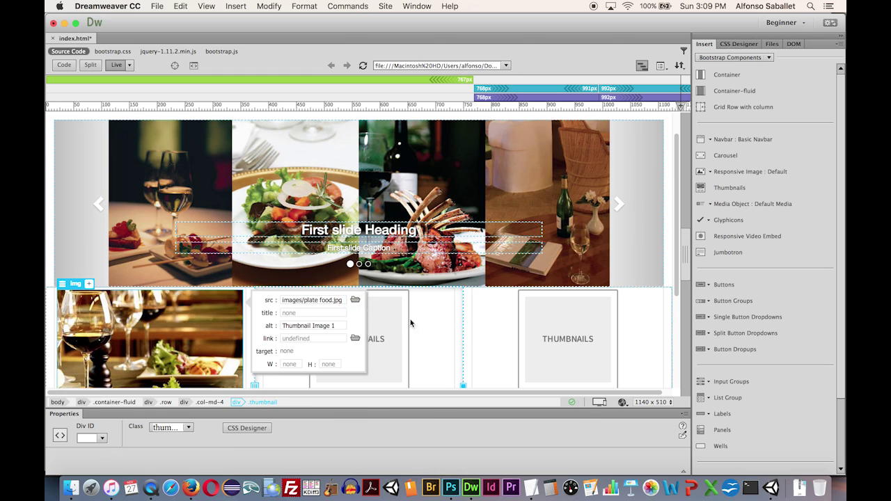
# Replace the second thumbnail's placeholder image source with images/plate food.jpg.
pyautogui.click(360, 317)
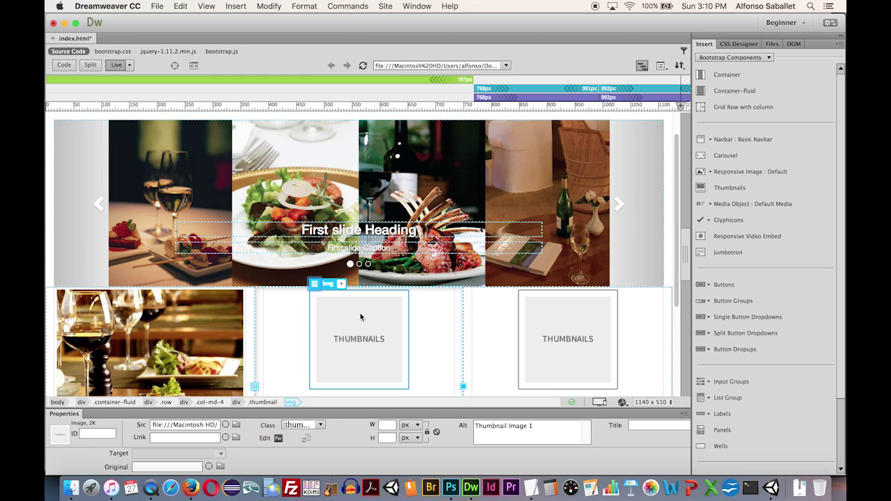
pyautogui.click(315, 284)
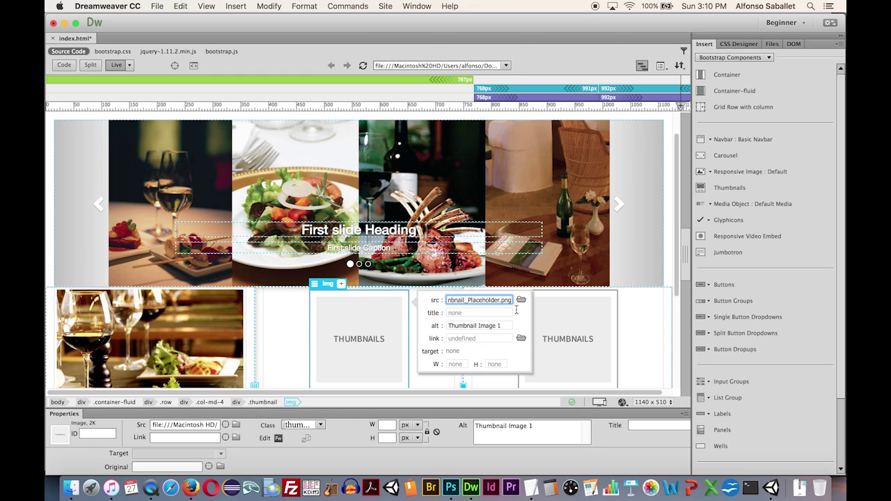
pyautogui.click(520, 299)
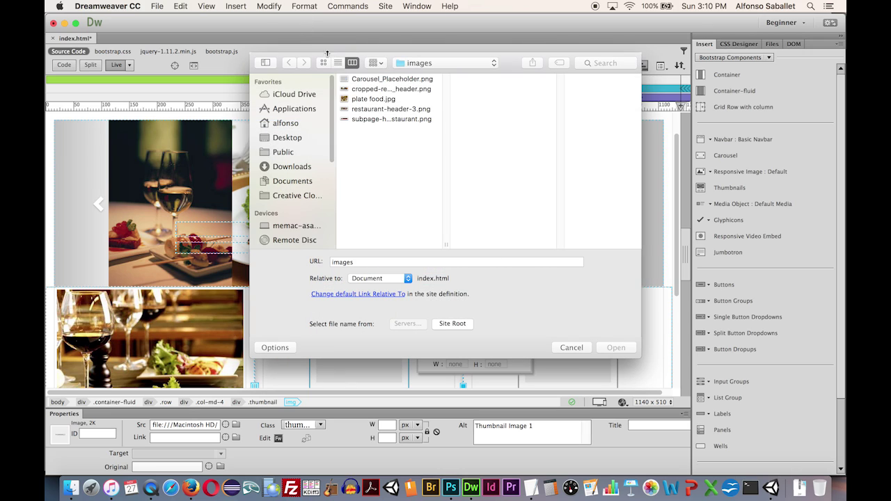
pyautogui.click(361, 99)
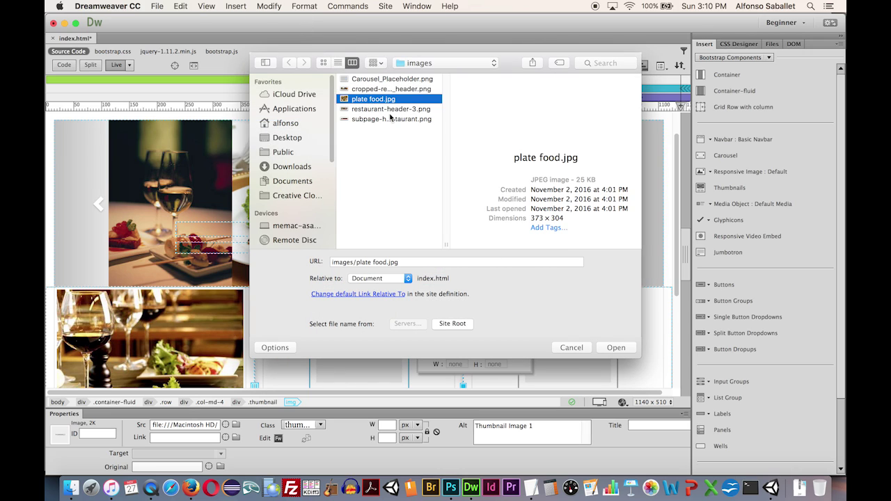
pyautogui.click(610, 348)
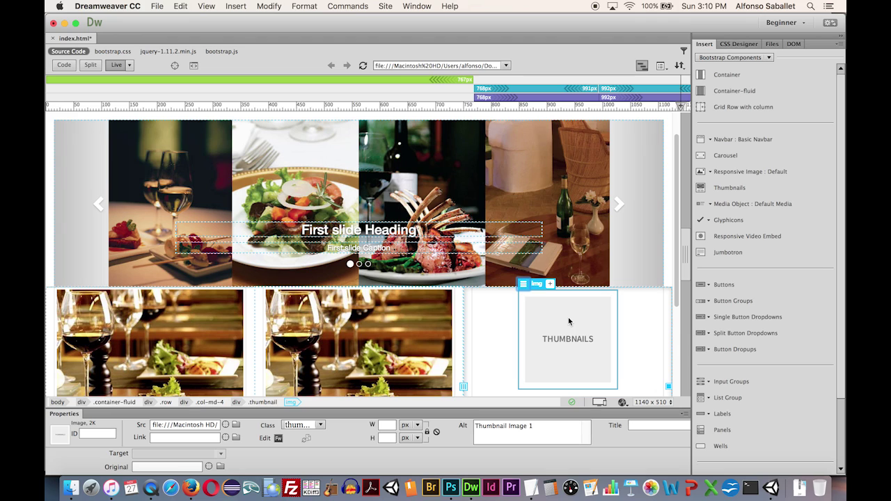
# Set the third thumbnail's image source to images/plate food.jpg.
pyautogui.click(523, 284)
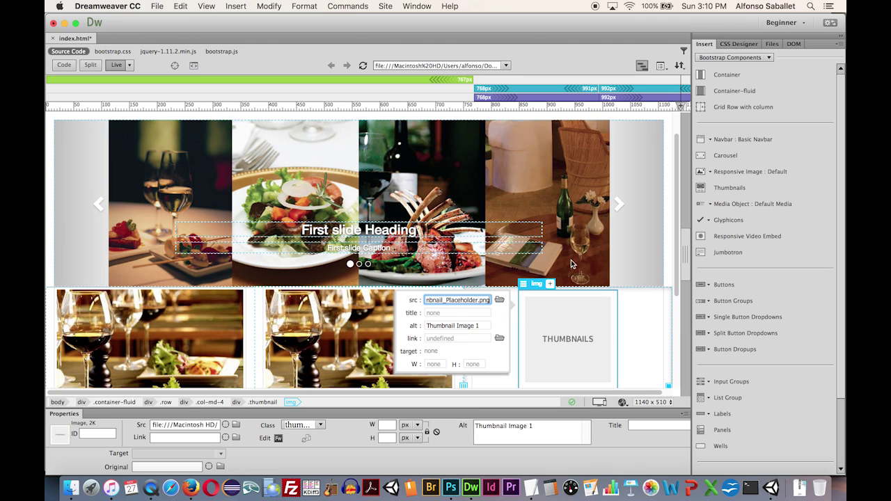
pyautogui.click(499, 300)
pyautogui.click(376, 99)
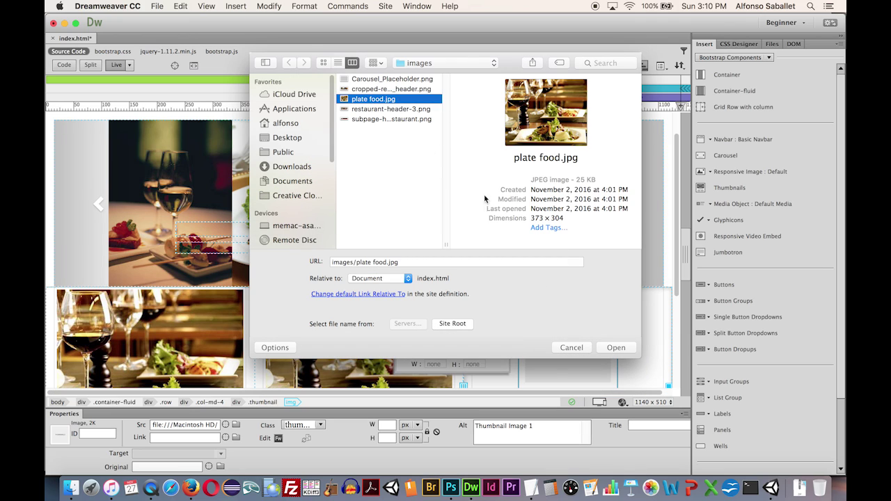
pyautogui.click(615, 348)
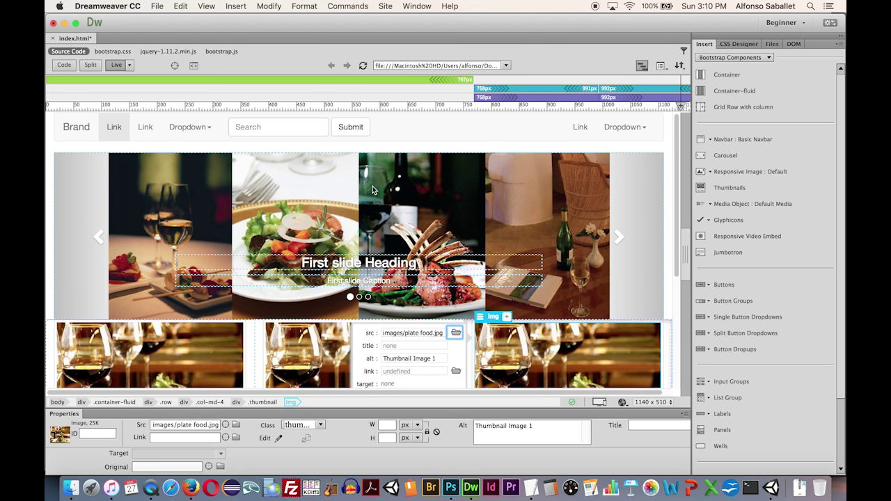
# Look over the three thumbnails, then save index.html and accept the copying of its dependent files.
pyautogui.scroll(-5, 372, 189)
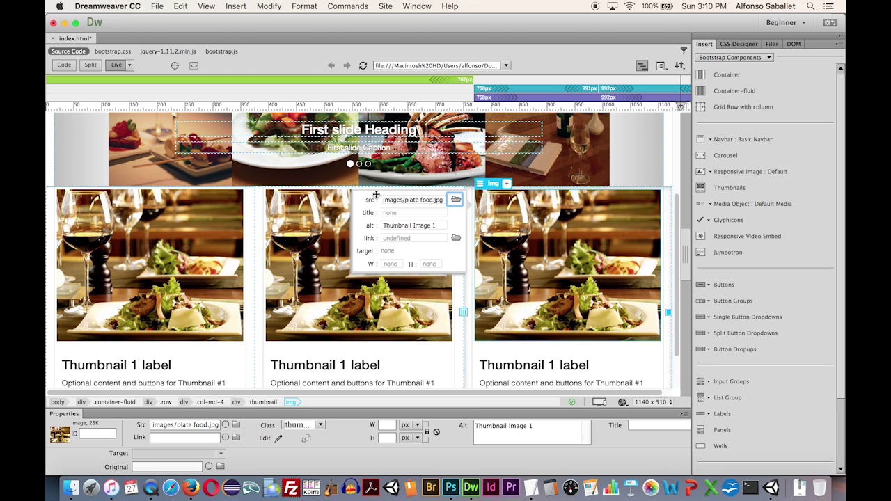
pyautogui.scroll(3, 74, 165)
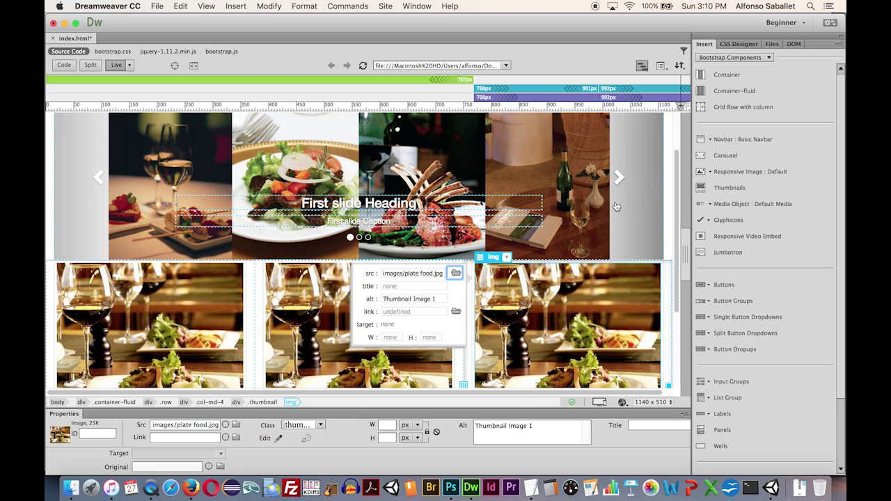
pyautogui.press('super+s')
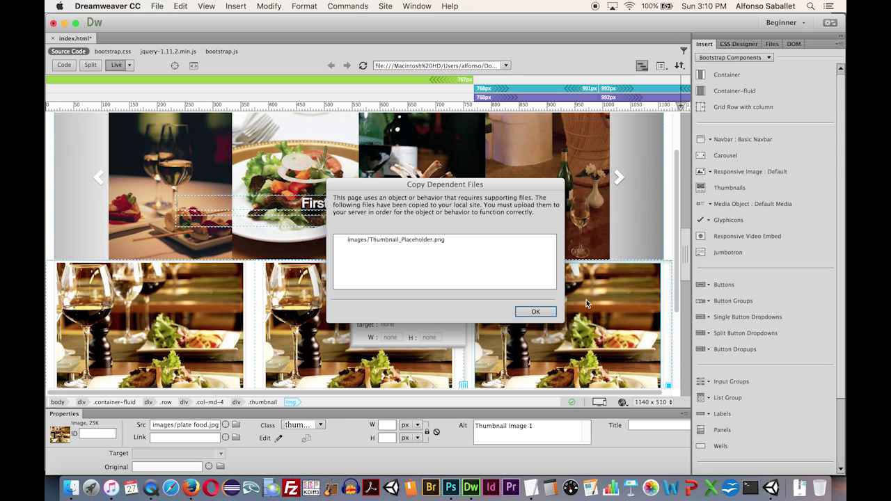
pyautogui.click(524, 311)
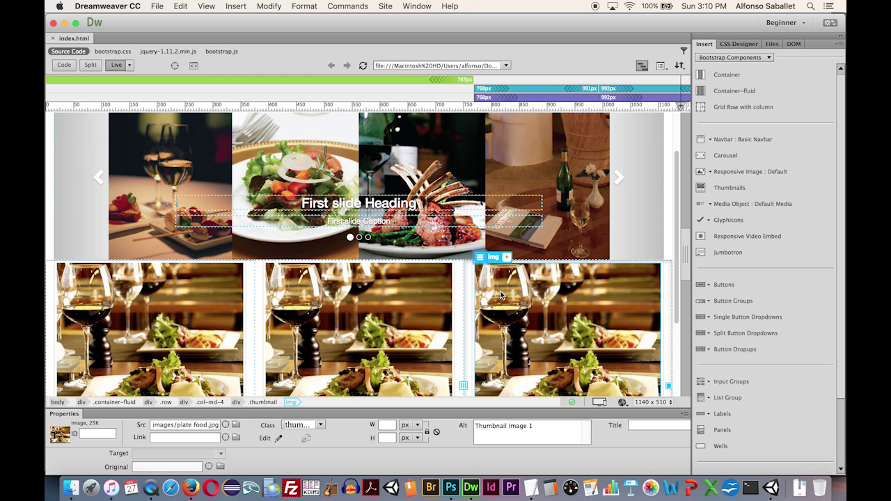
# Switch to Firefox and reload index.html to check the carousel slides and the thumbnails with their captions.
pyautogui.press('super+Tab')
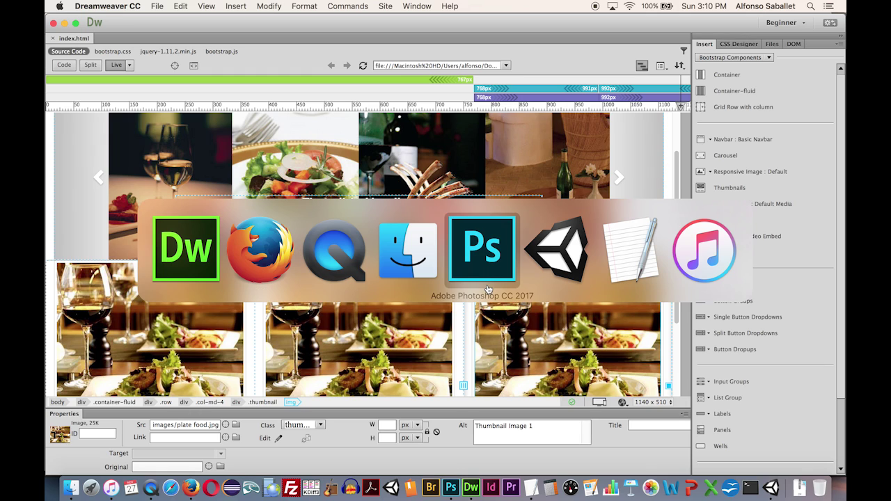
pyautogui.click(273, 269)
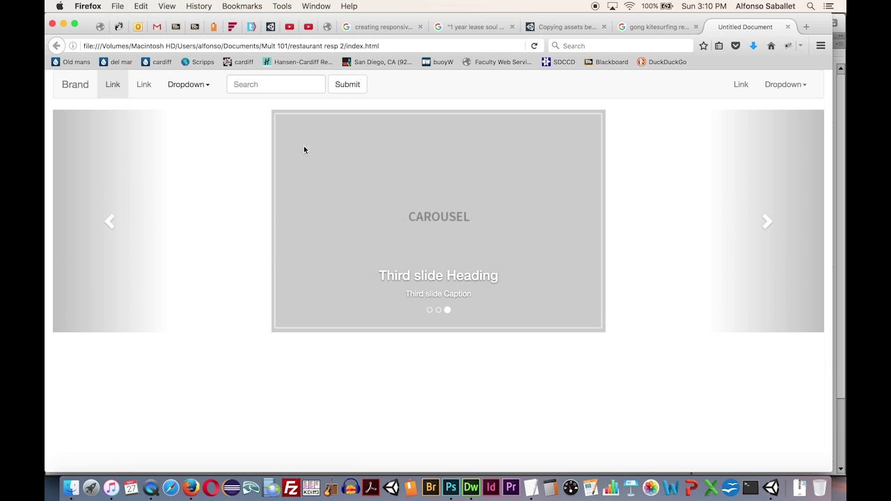
pyautogui.click(535, 44)
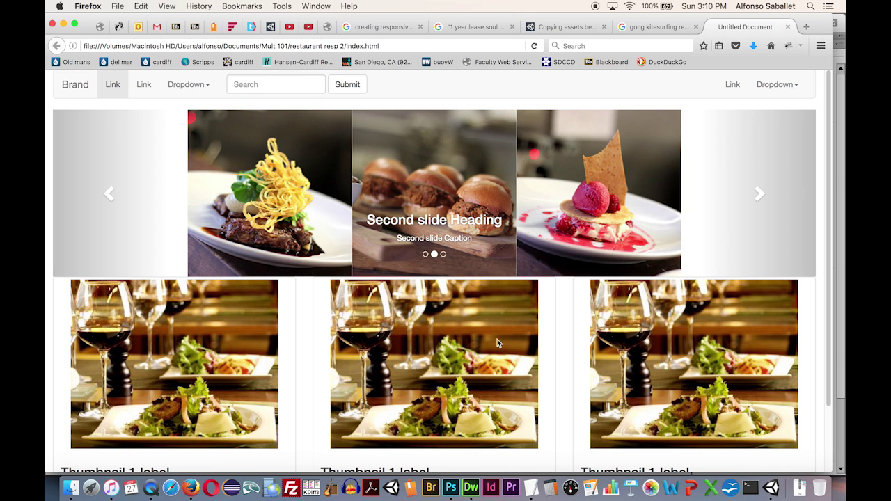
pyautogui.scroll(-2, 497, 339)
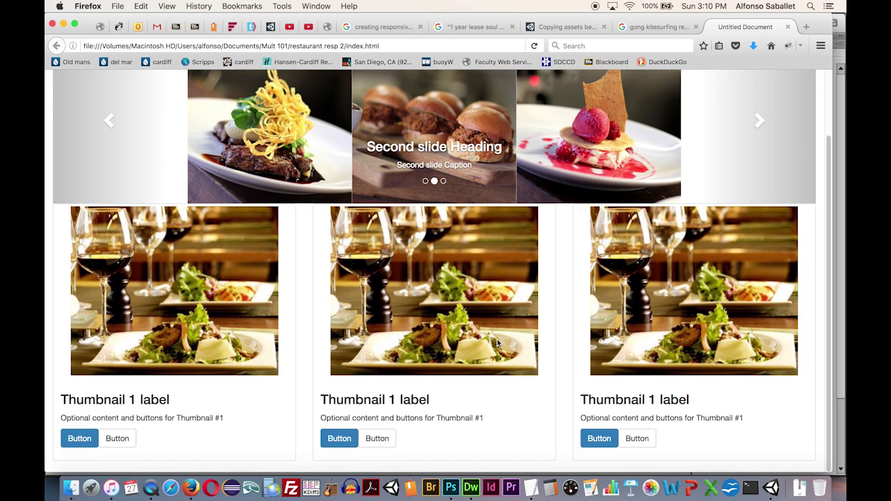
pyautogui.scroll(2, 497, 339)
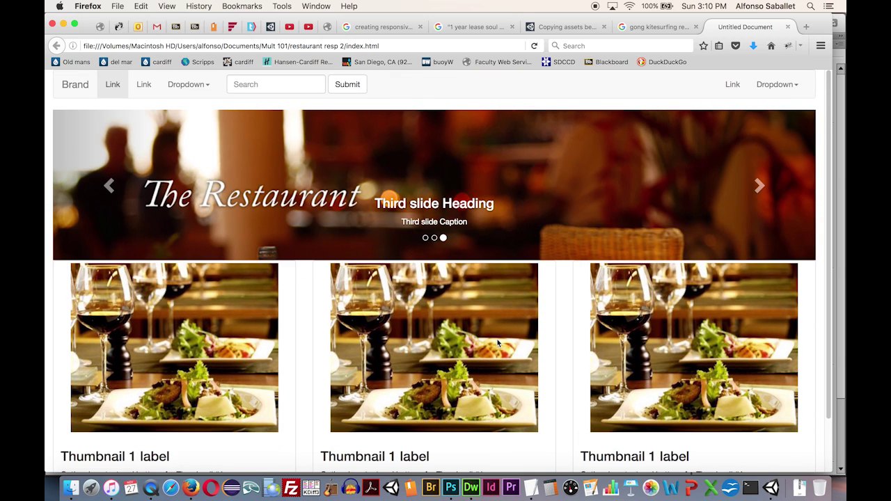
# Switch back to Dreamweaver and delete the whole search form, including its Submit button, from the navbar.
pyautogui.press('super+Tab')
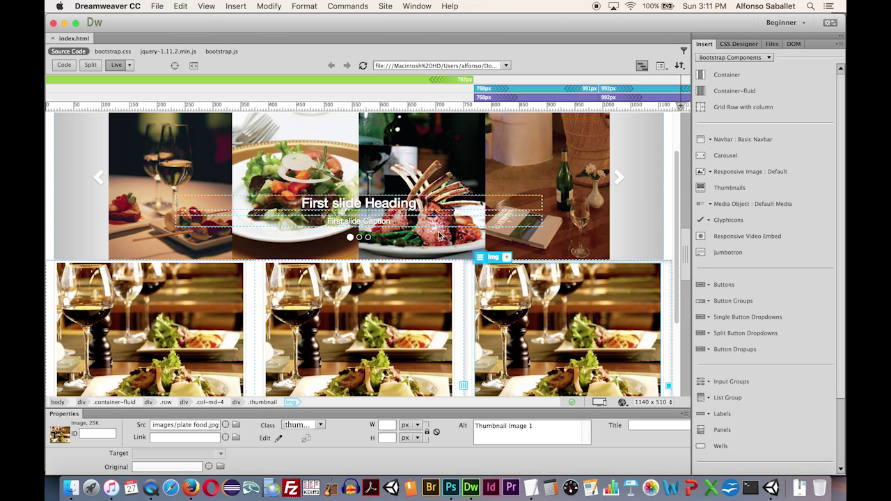
pyautogui.scroll(-3, 440, 236)
pyautogui.scroll(5, 439, 236)
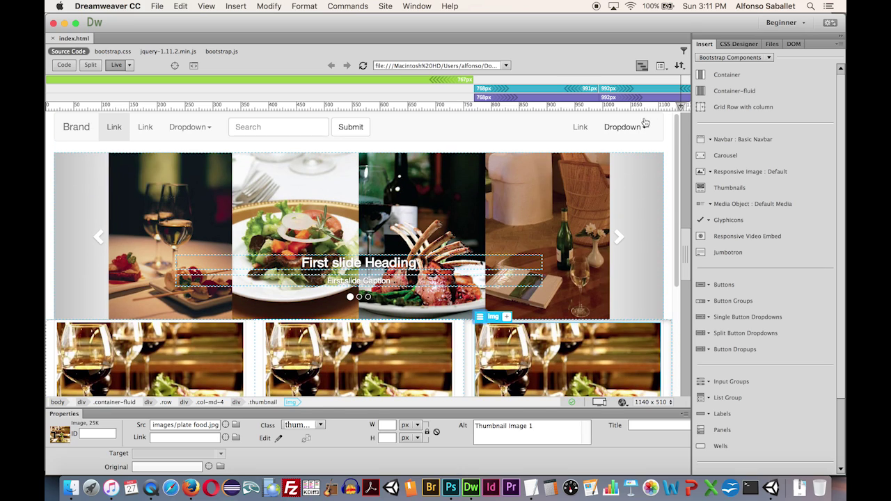
pyautogui.click(272, 126)
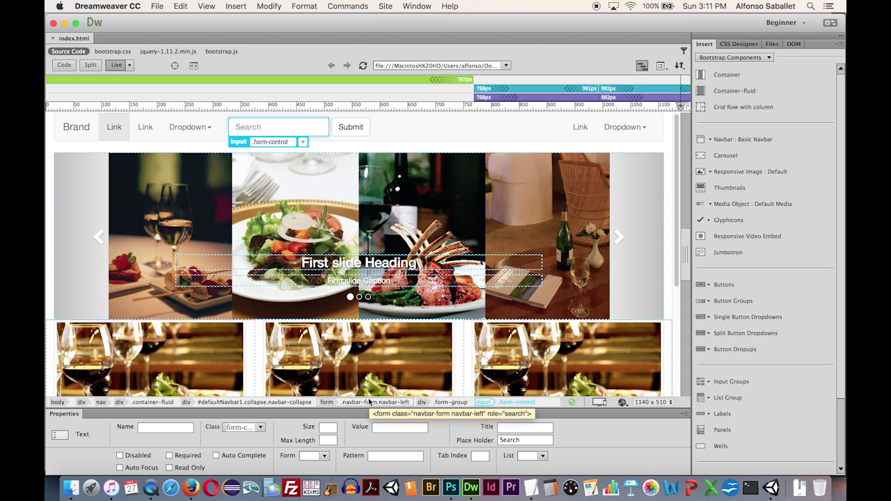
pyautogui.click(328, 402)
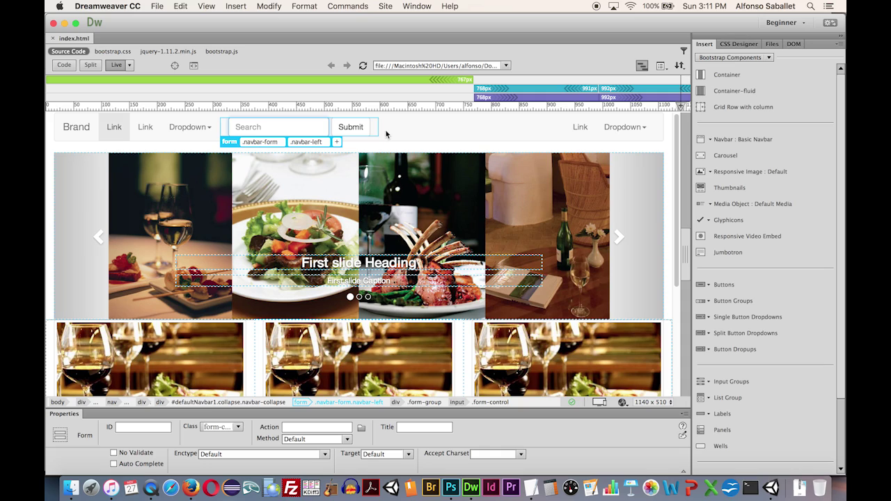
pyautogui.press('Delete')
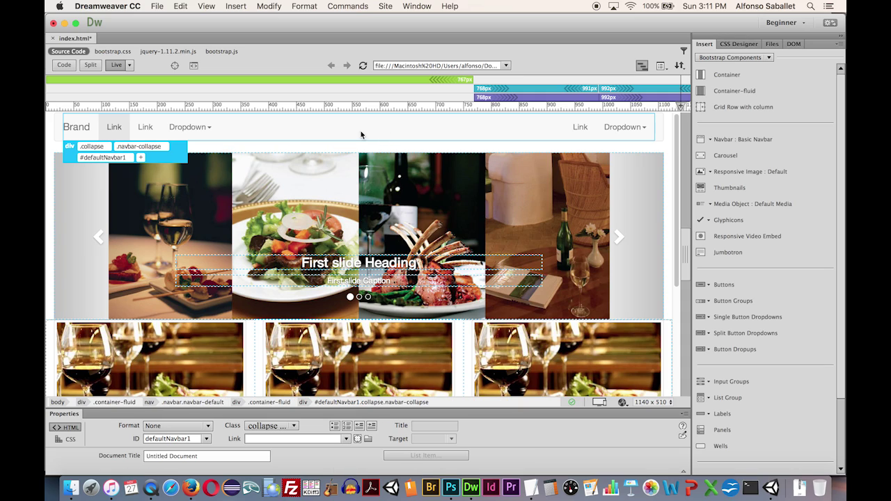
# Delete the navbar's first link list (ul.nav.navbar-nav) with its two links and dropdown.
pyautogui.click(189, 128)
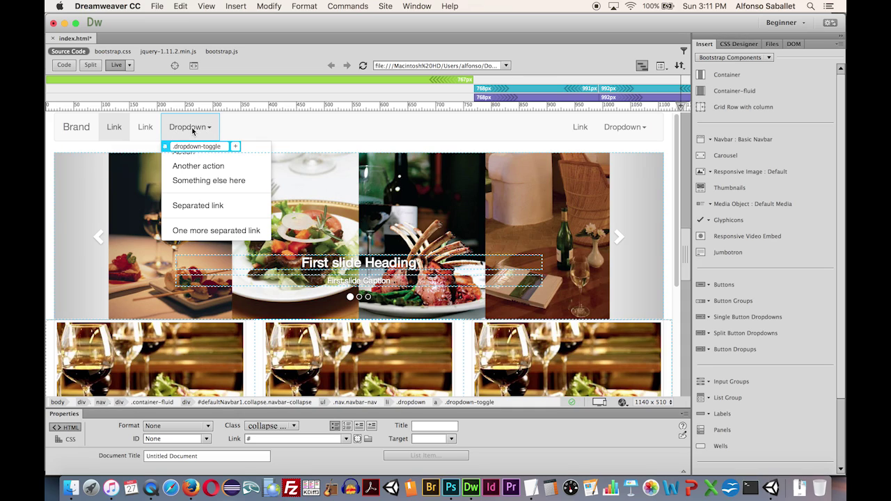
pyautogui.click(184, 127)
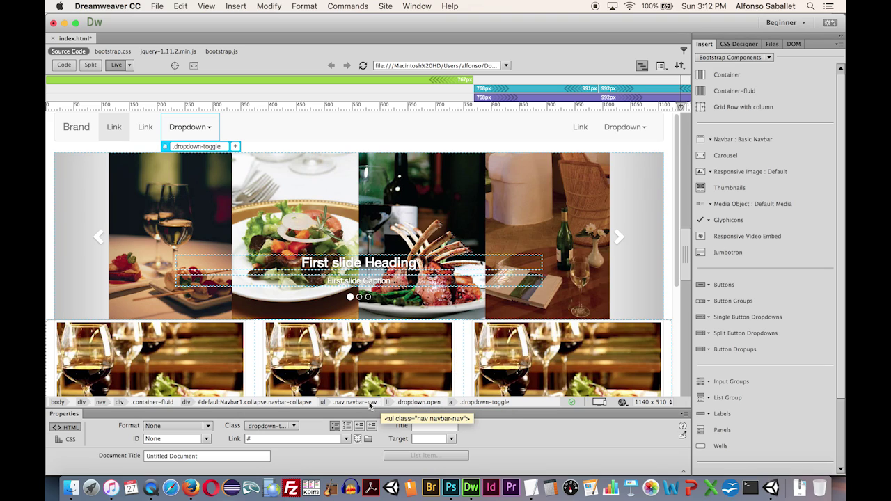
pyautogui.click(408, 404)
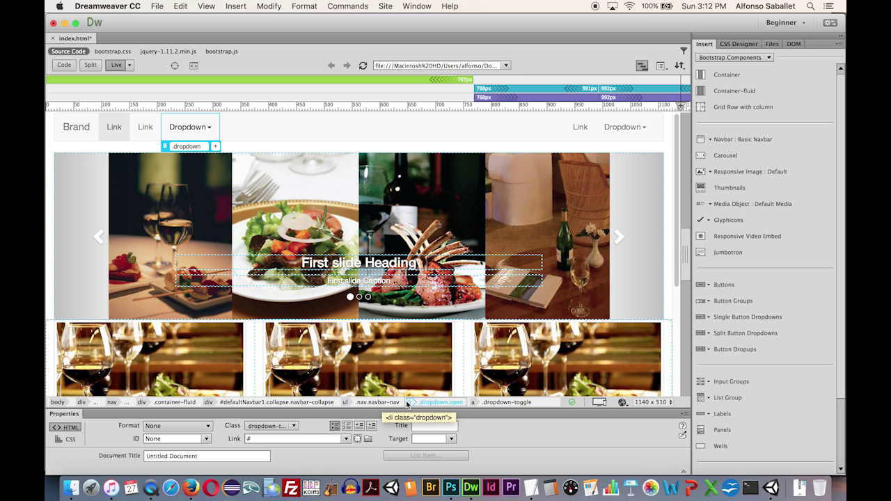
pyautogui.click(382, 402)
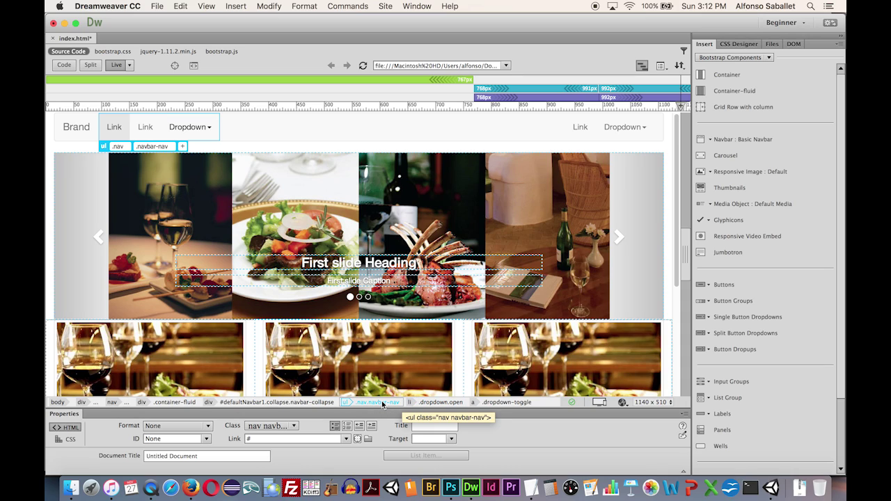
pyautogui.click(435, 402)
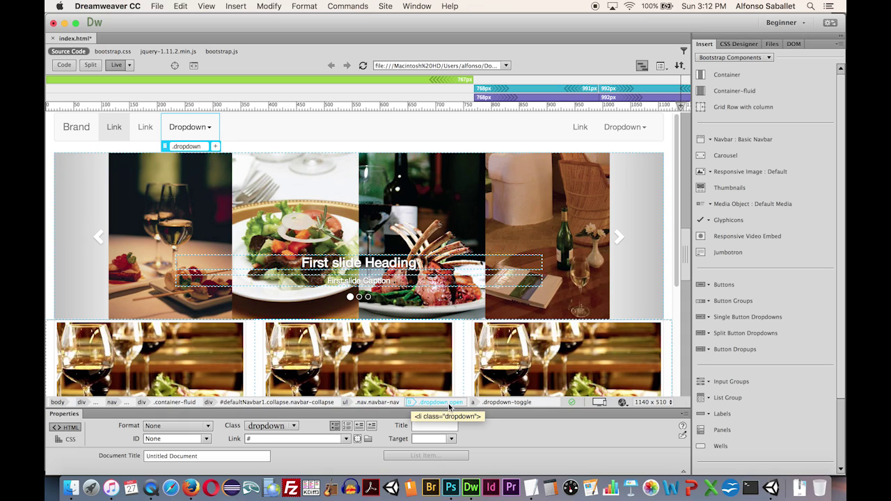
pyautogui.click(368, 402)
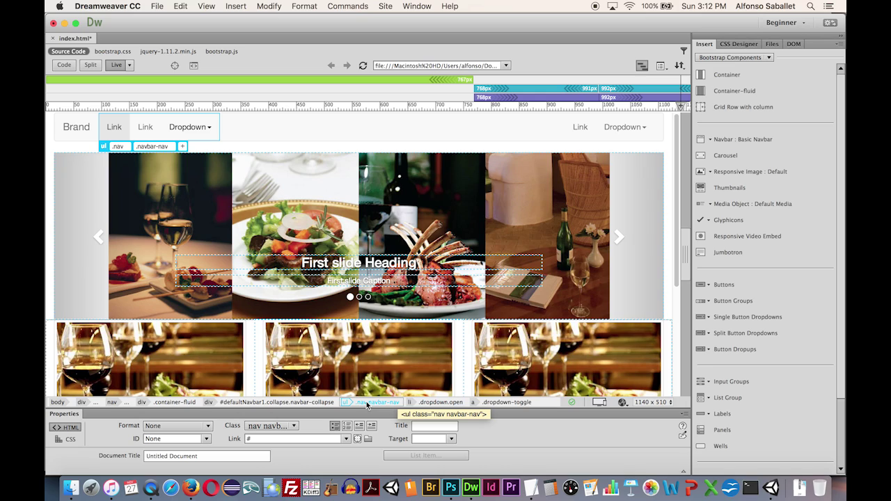
pyautogui.click(433, 402)
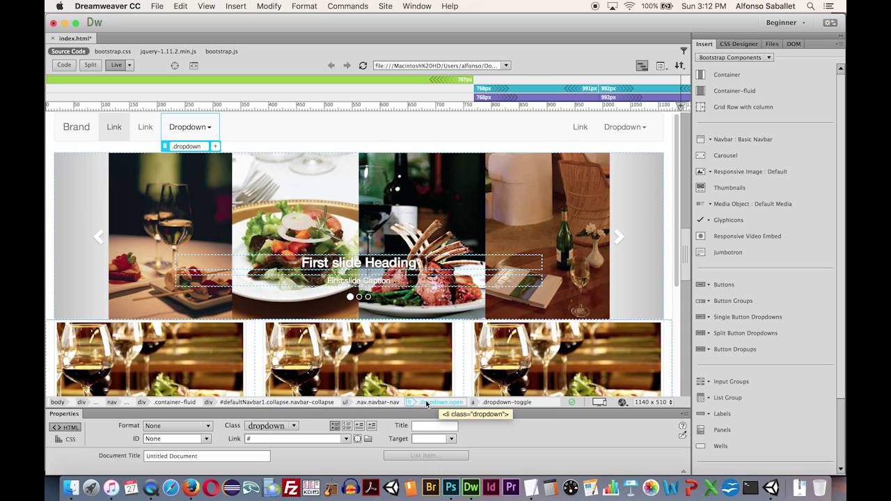
pyautogui.click(385, 402)
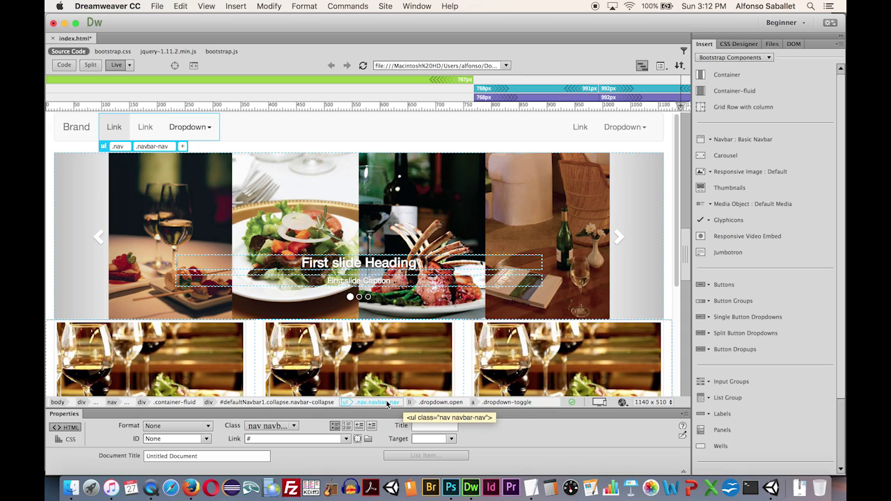
pyautogui.click(335, 401)
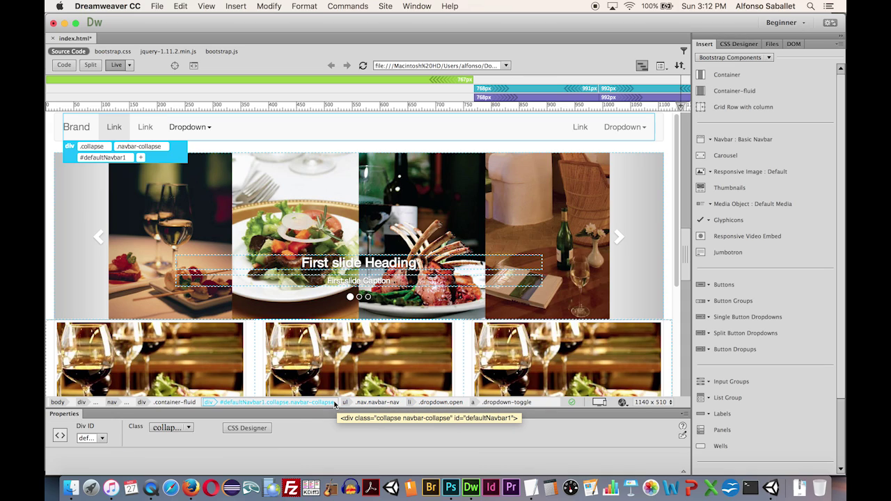
pyautogui.click(365, 402)
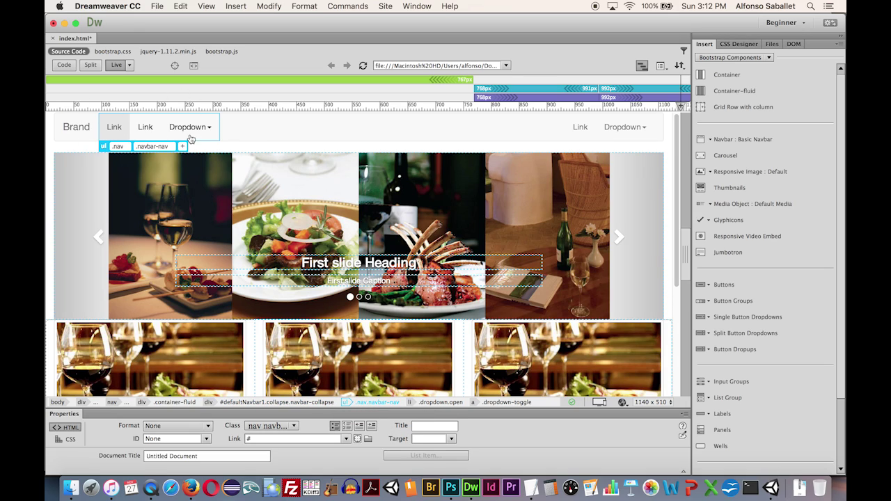
pyautogui.press('Delete')
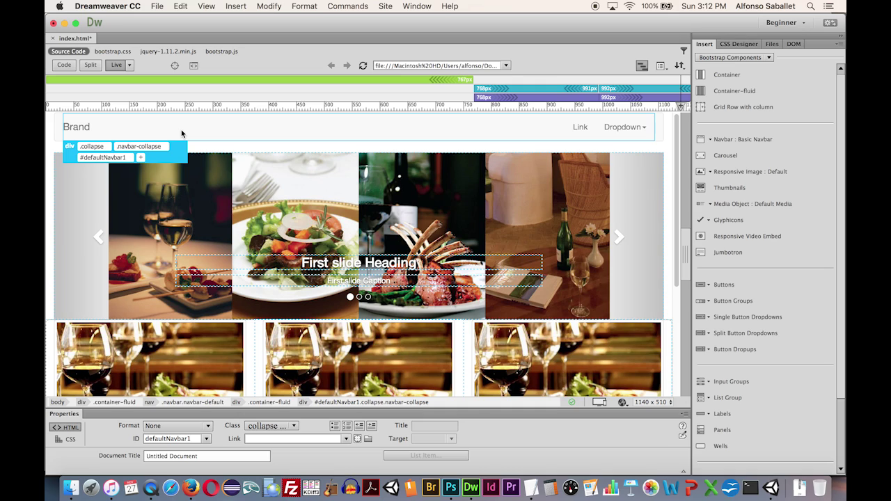
# Replace the navbar's Brand text with Restaurant, without leaving an extra line break.
pyautogui.click(76, 126)
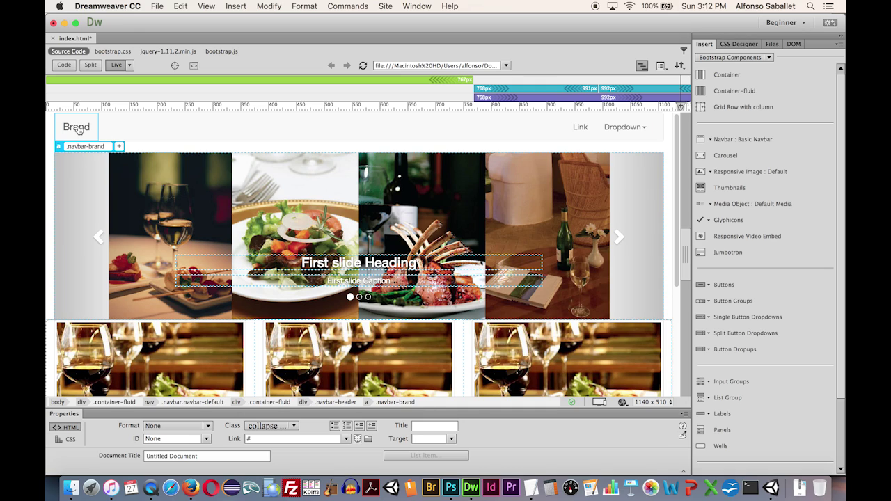
pyautogui.doubleClick(81, 128)
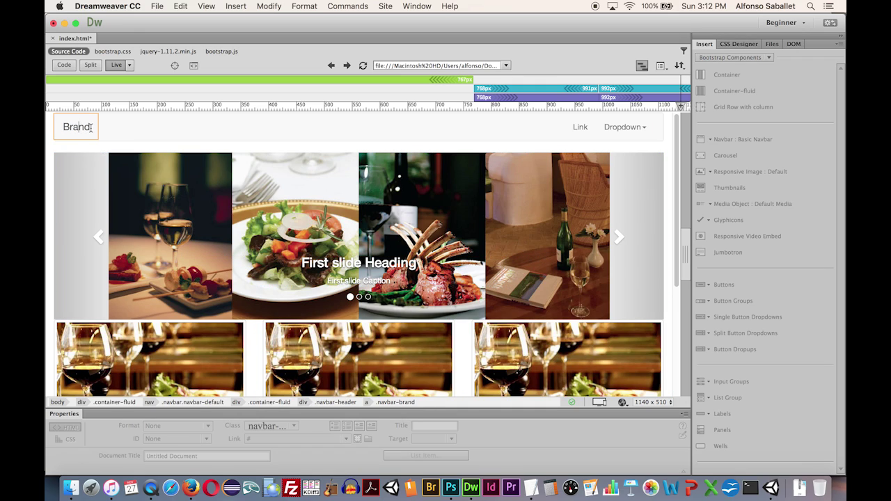
pyautogui.moveTo(92, 128); pyautogui.dragTo(61, 127)
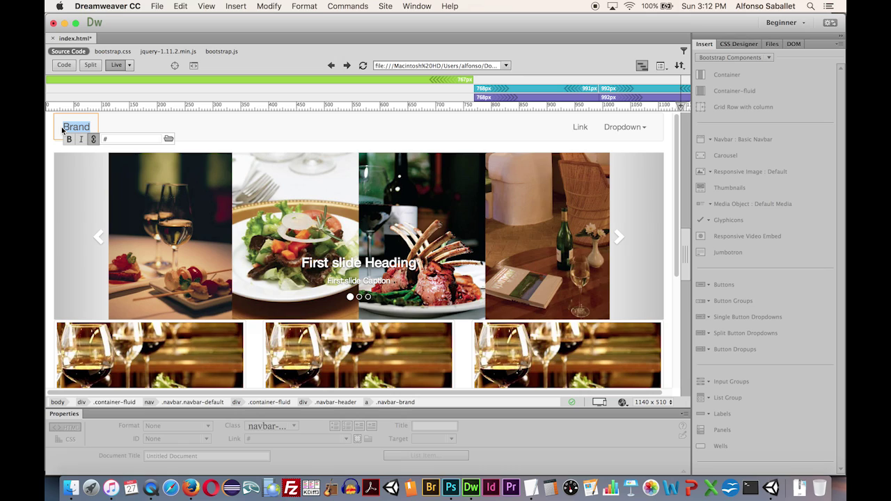
pyautogui.write('Res')
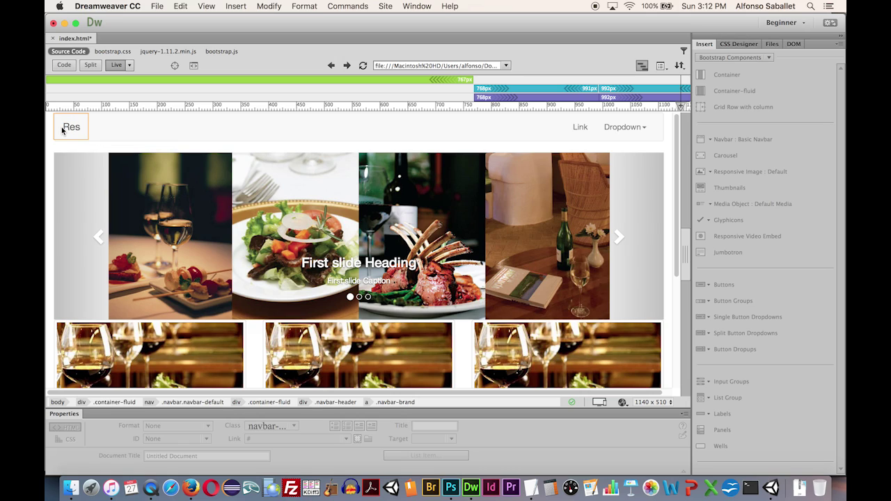
pyautogui.write('taurant')
pyautogui.press('Return')
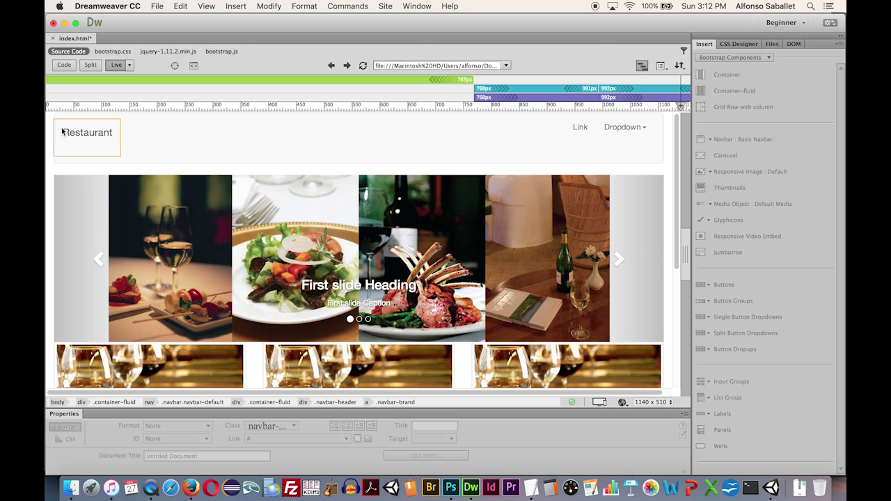
pyautogui.press('BackSpace')
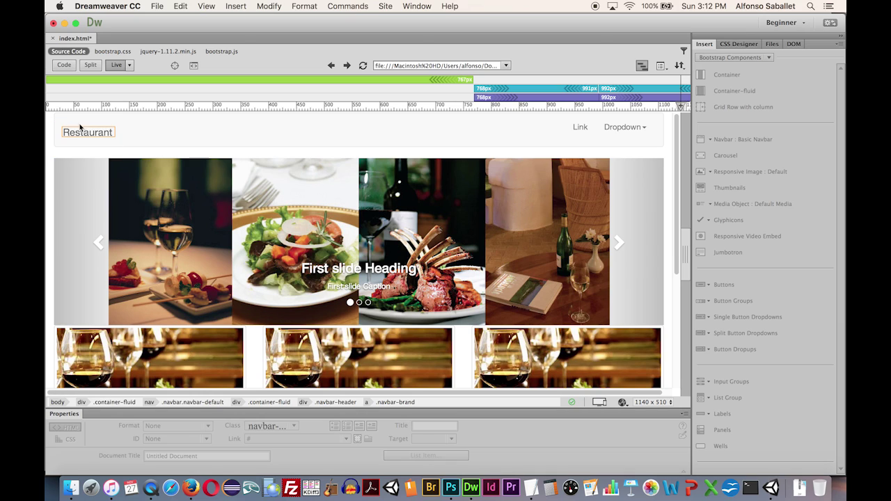
pyautogui.press('Escape')
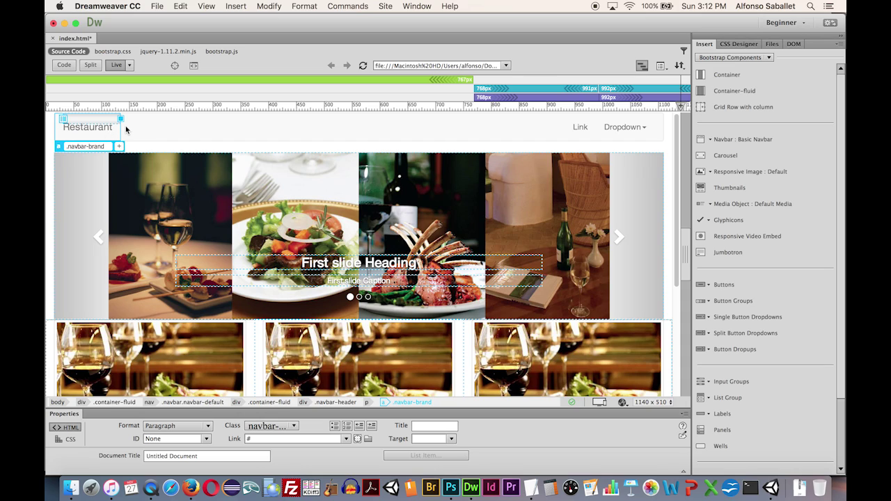
# Delete the whole dropdown list item from the navbar-right list, keeping its single link.
pyautogui.click(625, 130)
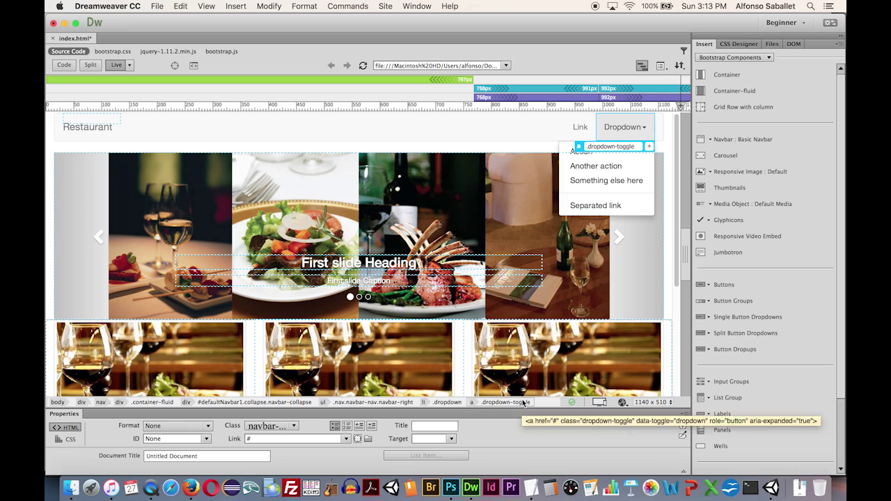
pyautogui.click(436, 403)
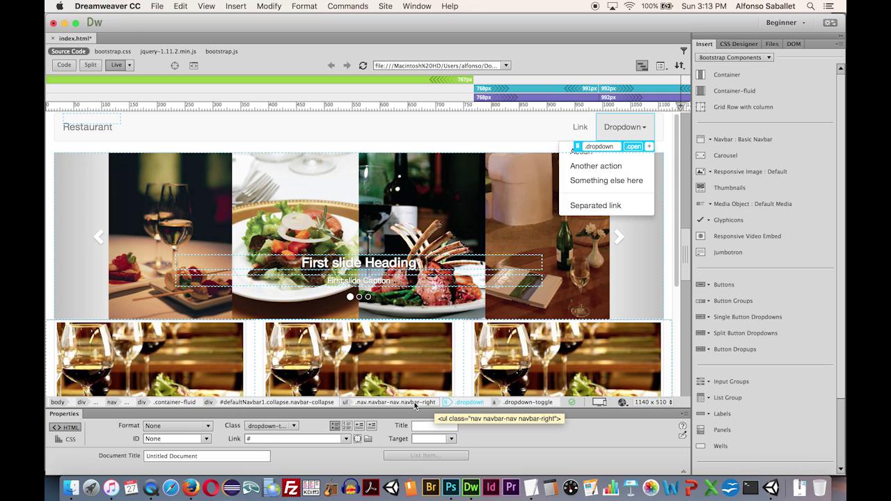
pyautogui.click(415, 403)
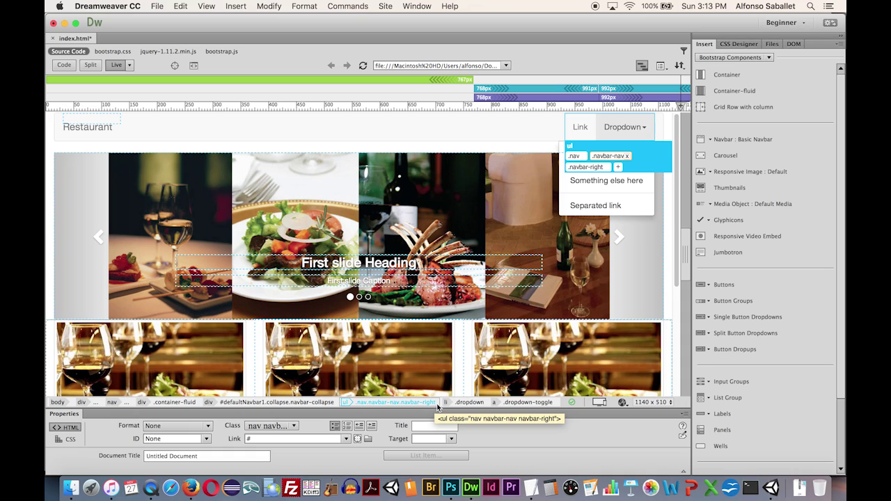
pyautogui.click(468, 402)
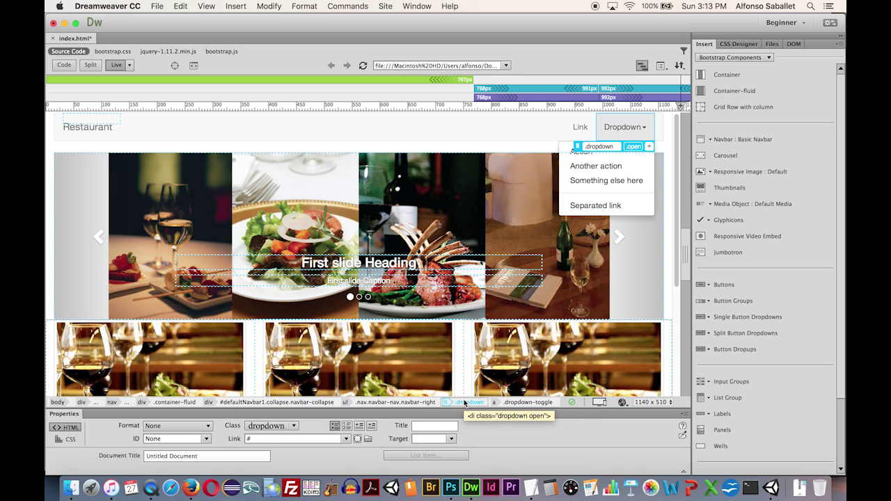
pyautogui.click(465, 404)
pyautogui.press('Delete')
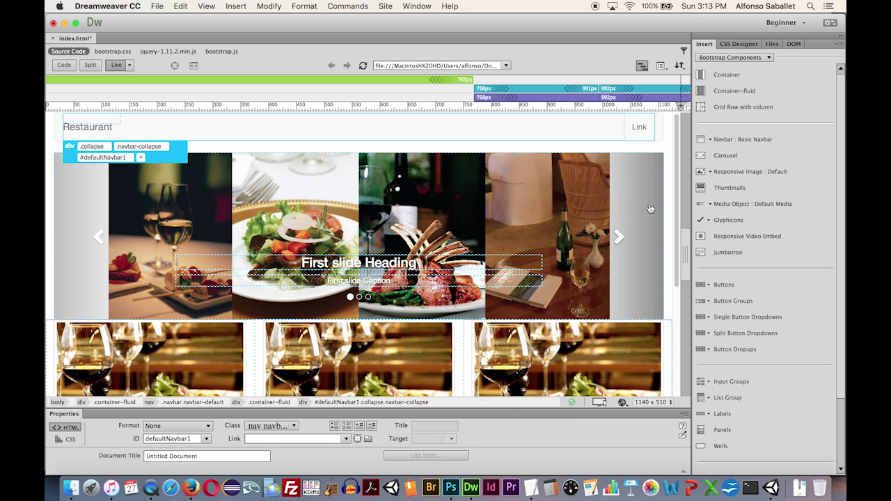
# Duplicate the remaining link's whole ul.nav.navbar-nav.navbar-right list twice to make three navbar links.
pyautogui.click(637, 126)
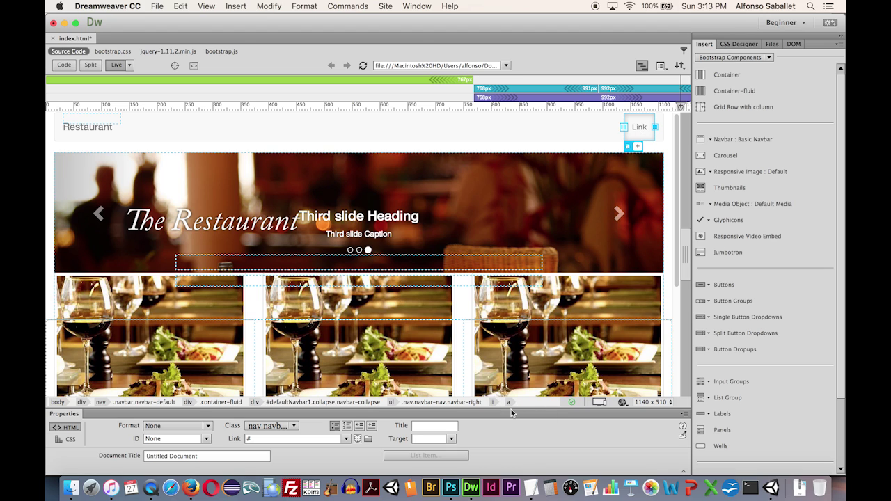
pyautogui.click(474, 403)
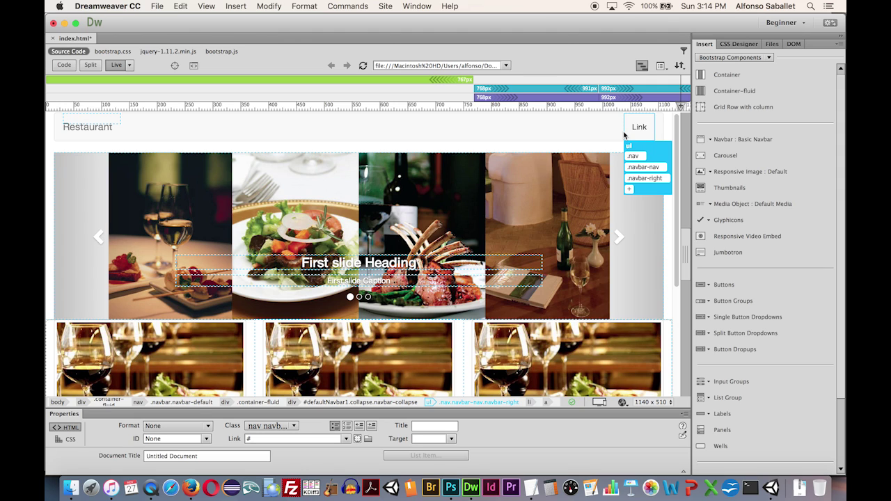
pyautogui.press('super+d')
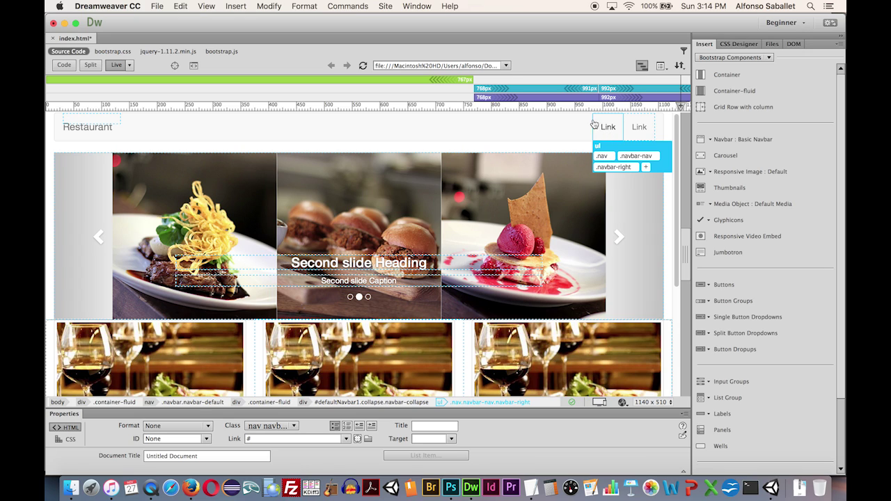
pyautogui.press('super+d')
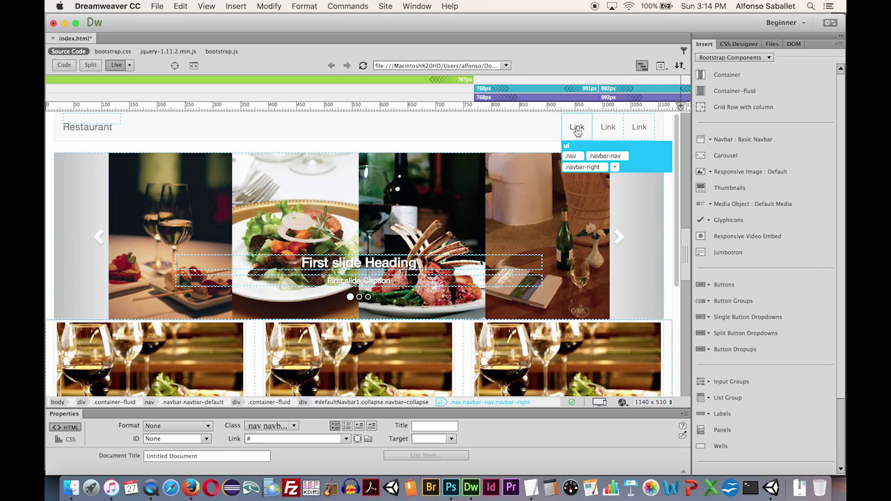
pyautogui.click(576, 130)
pyautogui.doubleClick(576, 130)
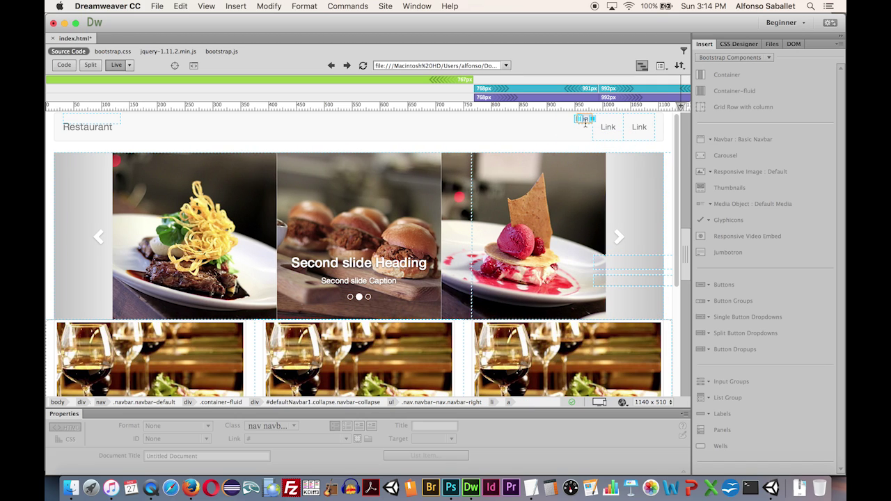
pyautogui.click(489, 135)
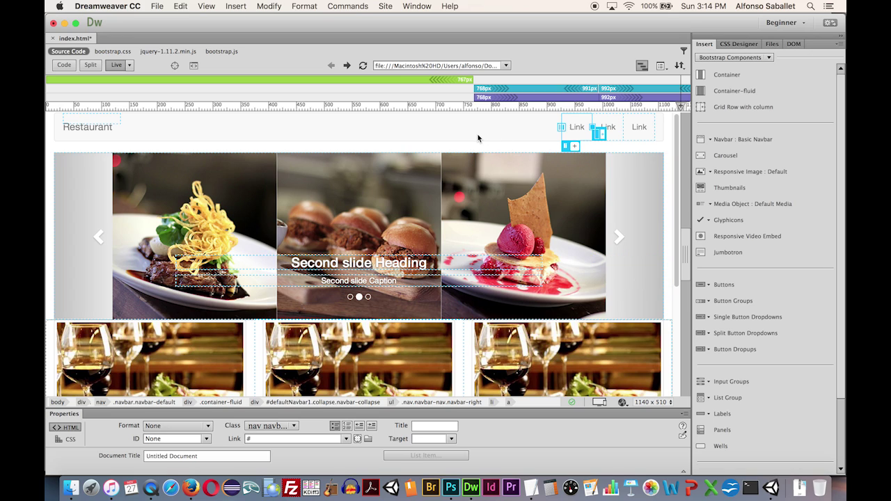
# Show code and page together and change the leftmost navbar link's text to Home in the code.
pyautogui.click(91, 65)
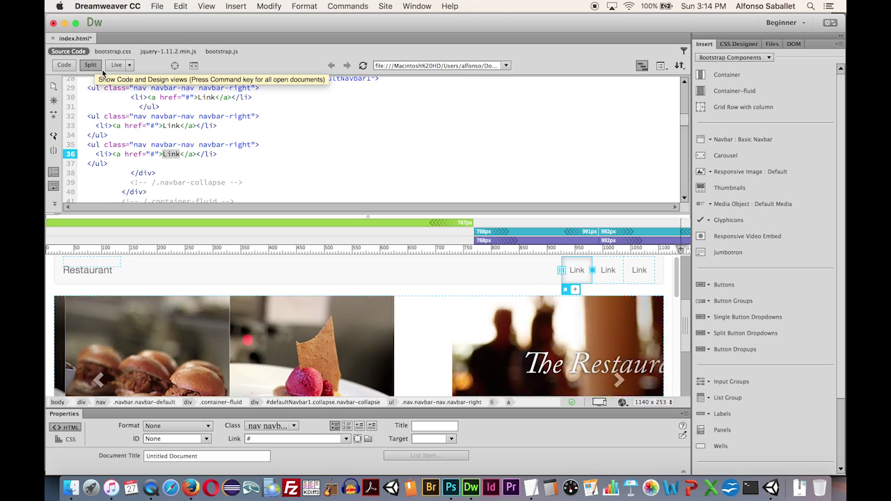
pyautogui.click(575, 274)
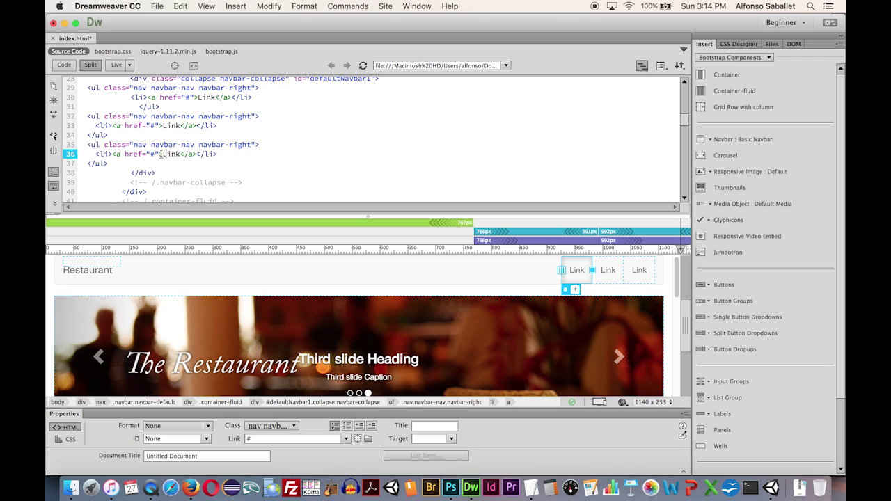
pyautogui.moveTo(165, 154); pyautogui.dragTo(178, 159)
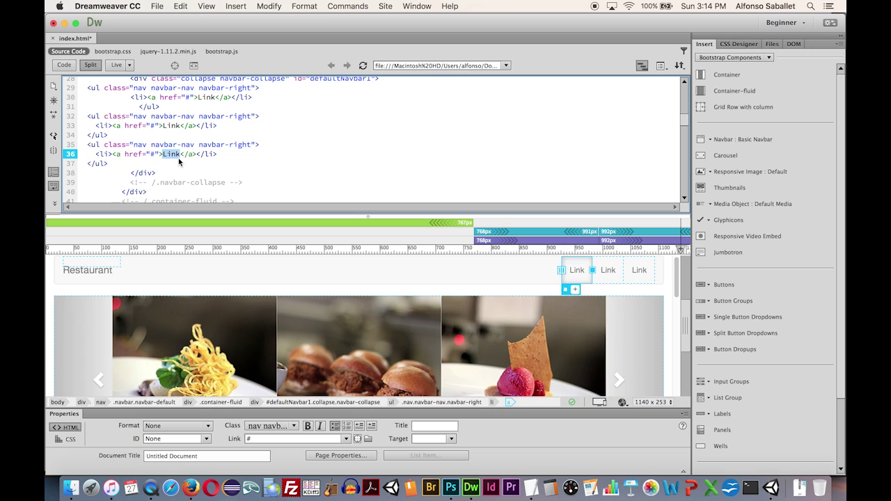
pyautogui.press('BackSpace')
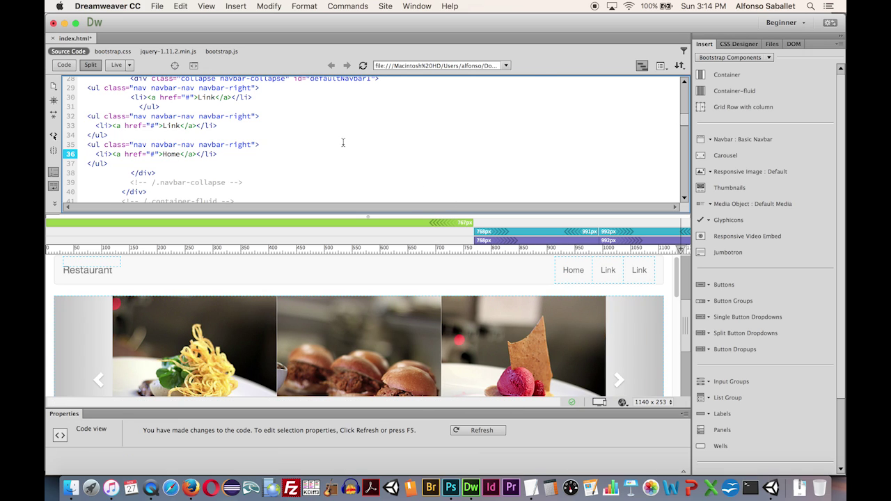
# Change the middle navbar link's text to About in the code.
pyautogui.click(607, 272)
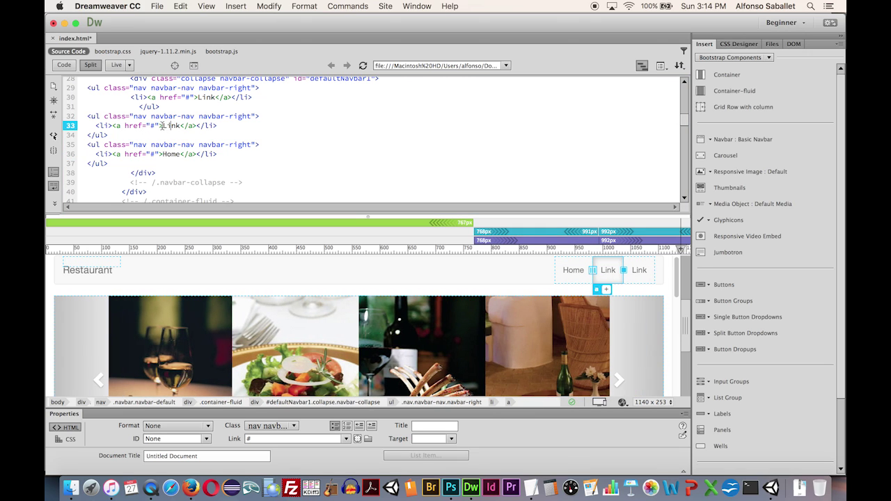
pyautogui.moveTo(162, 126); pyautogui.dragTo(180, 128)
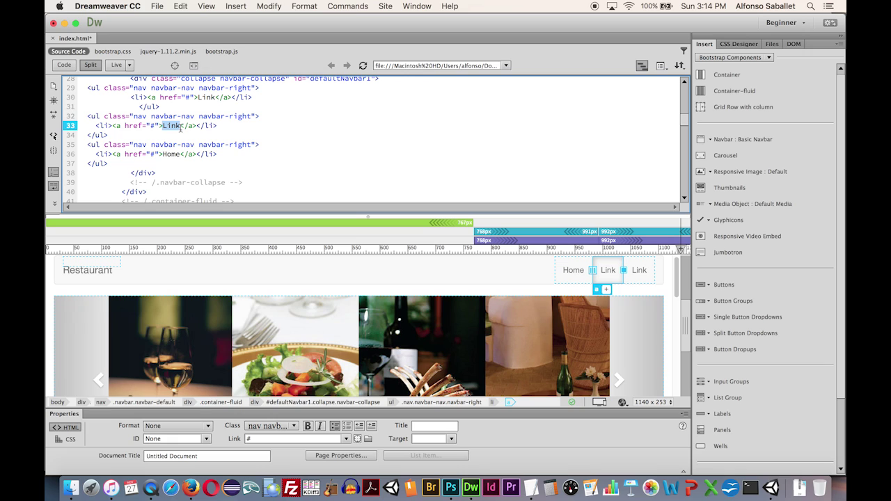
pyautogui.write('About')
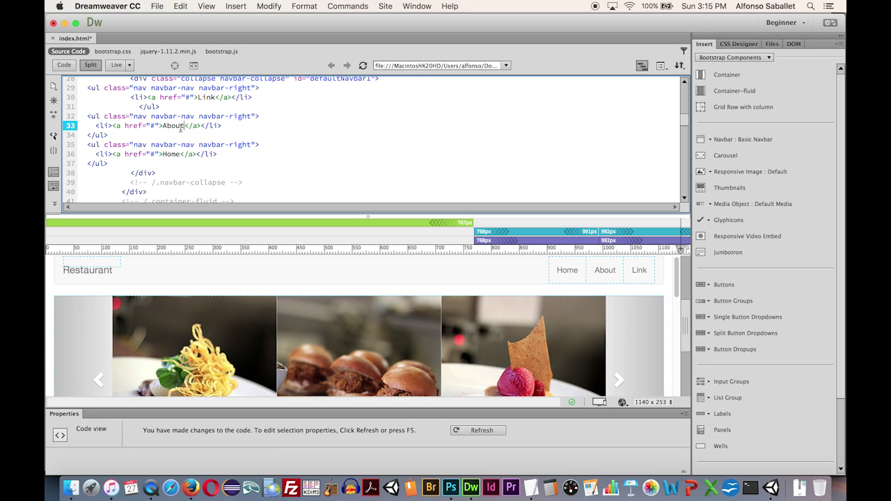
# Change the rightmost navbar link's text in the code first to Yelp and finally to Review.
pyautogui.click(636, 273)
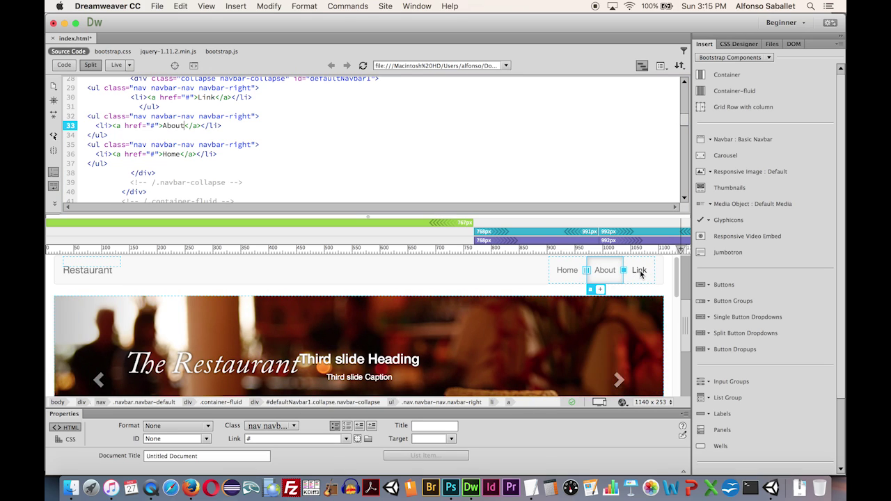
pyautogui.click(640, 274)
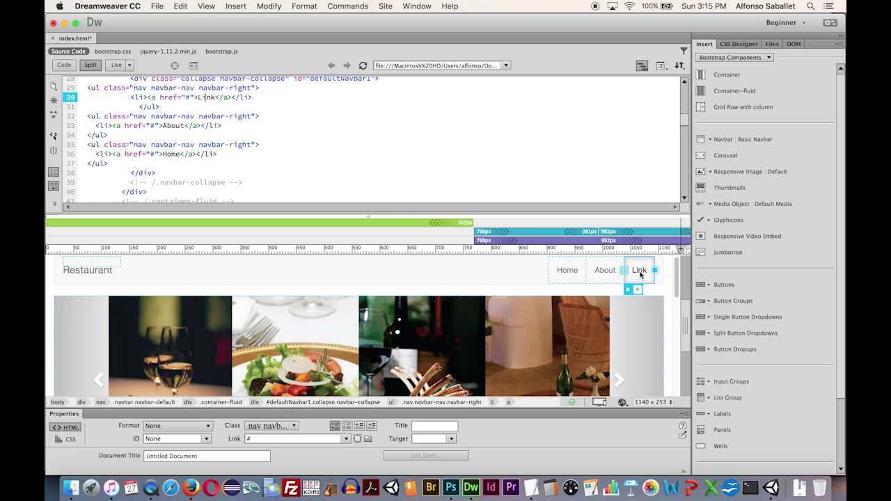
pyautogui.doubleClick(206, 97)
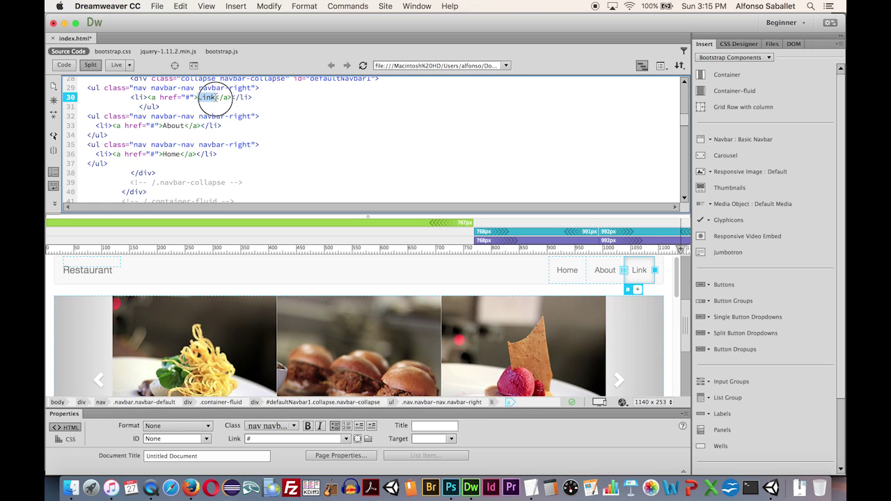
pyautogui.write('Yelp')
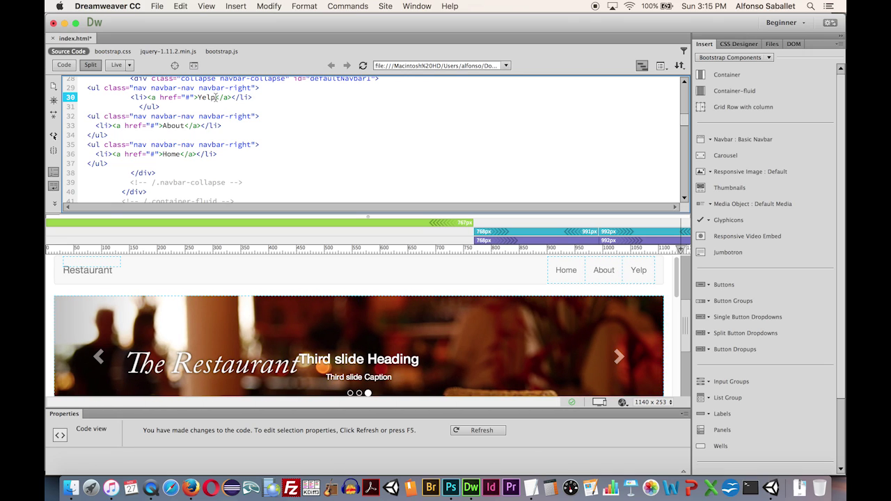
pyautogui.doubleClick(208, 98)
pyautogui.write('Review')
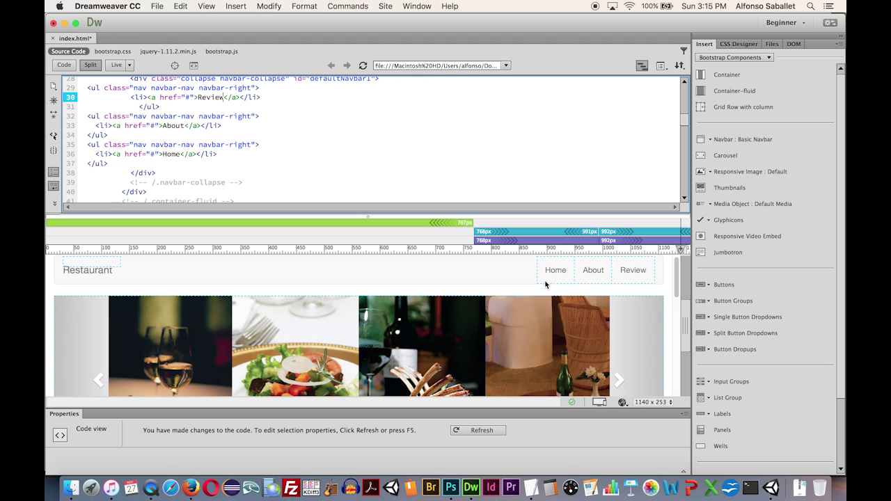
# Select the Review link in the navbar and clear its # placeholder address.
pyautogui.click(622, 280)
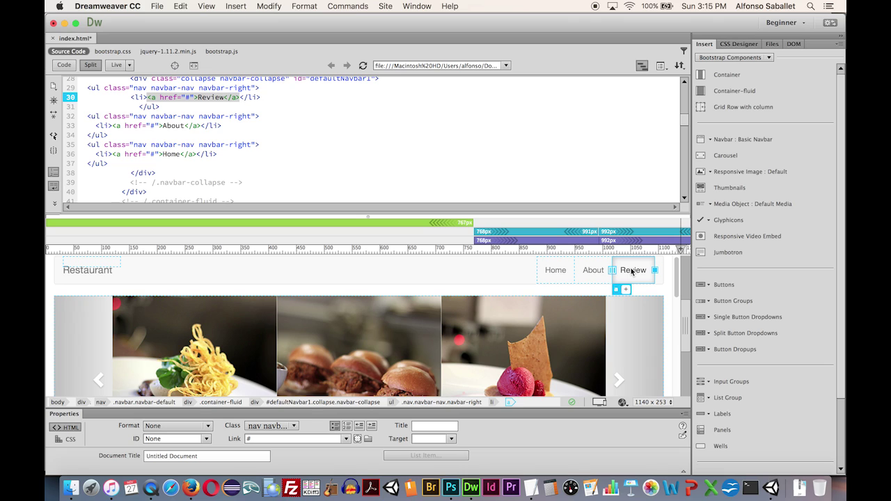
pyautogui.click(631, 271)
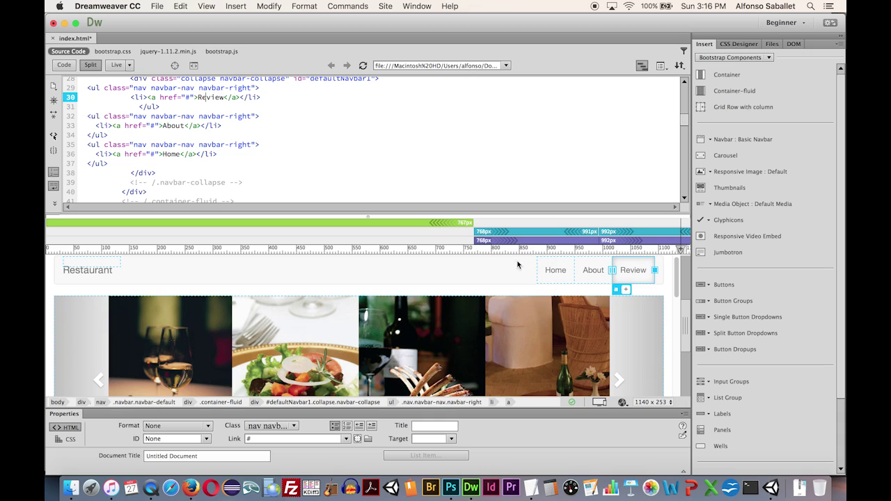
pyautogui.click(558, 275)
pyautogui.click(592, 271)
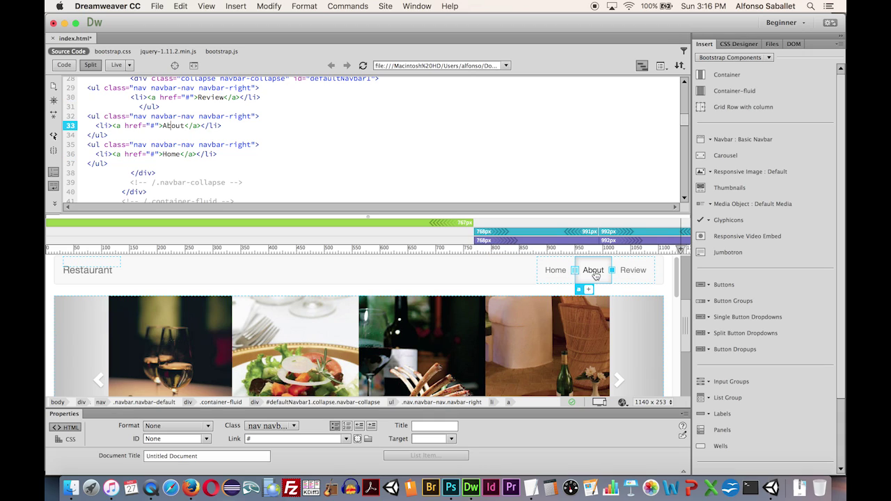
pyautogui.click(630, 272)
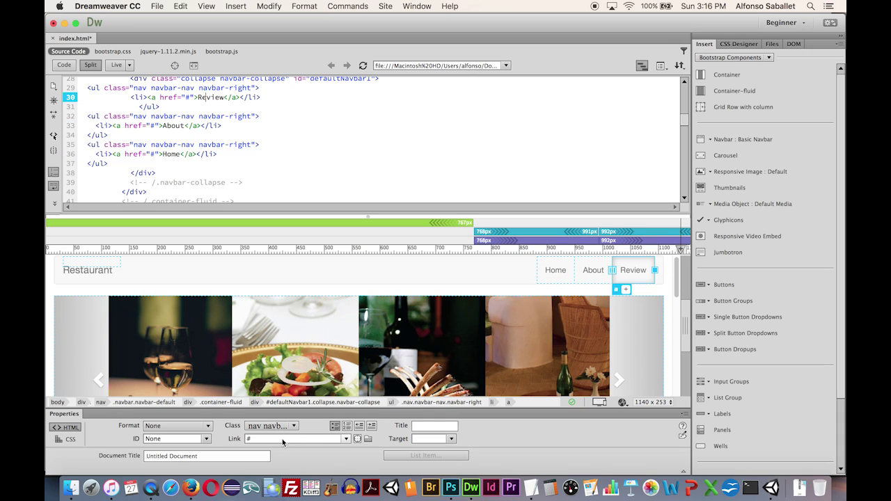
pyautogui.moveTo(281, 438); pyautogui.dragTo(243, 444)
pyautogui.press('BackSpace')
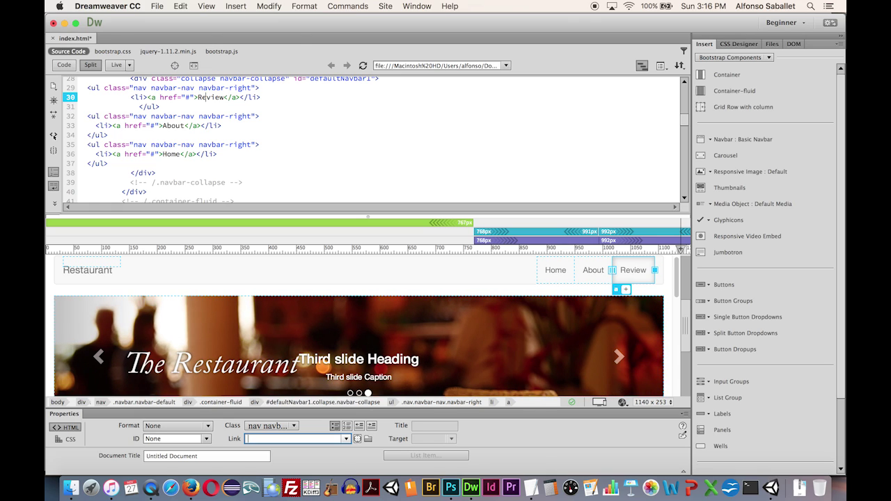
# Switch to Firefox, search for yelp in a new tab, open the Yelp San Diego page and copy its address.
pyautogui.press('super+Tab')
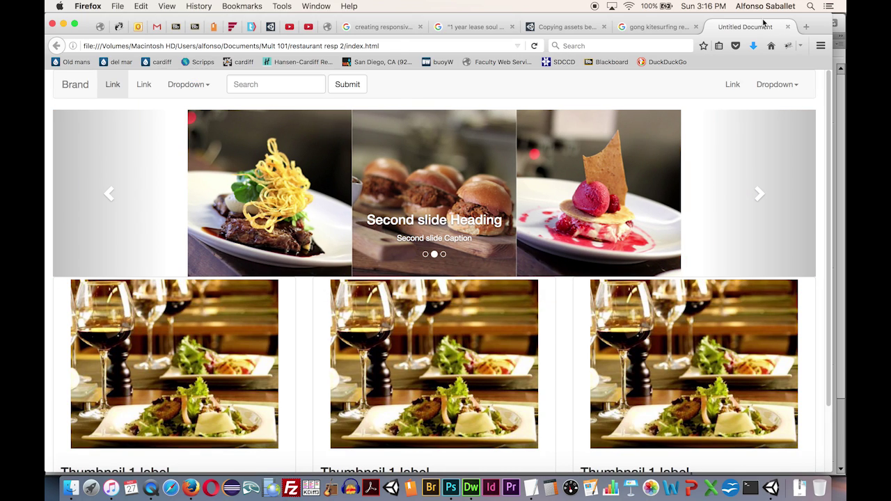
pyautogui.click(806, 27)
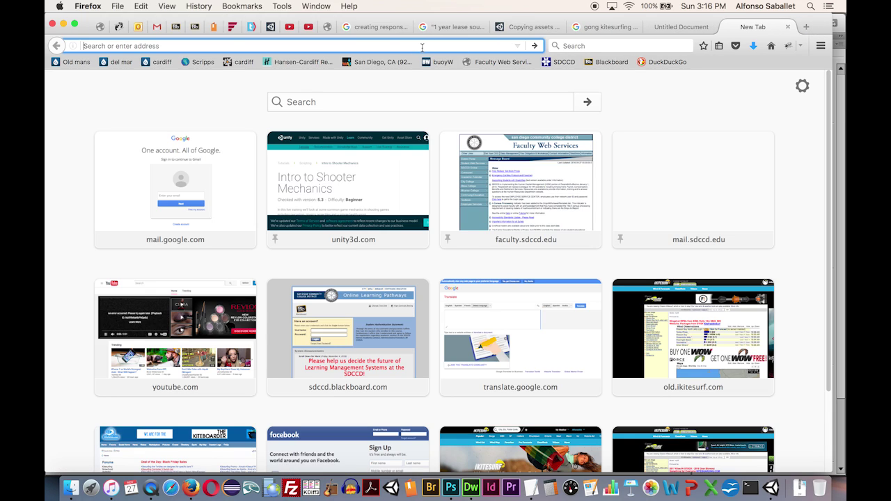
pyautogui.write('yel')
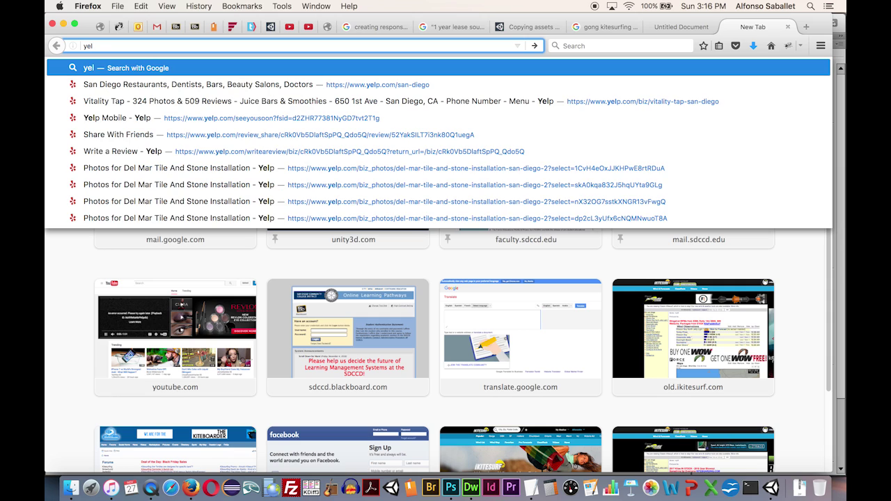
pyautogui.write('p')
pyautogui.press('Return')
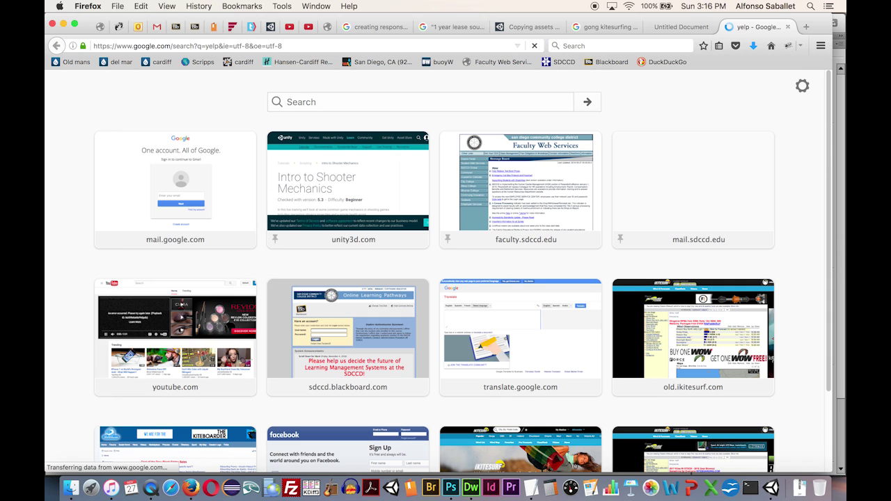
pyautogui.click(221, 175)
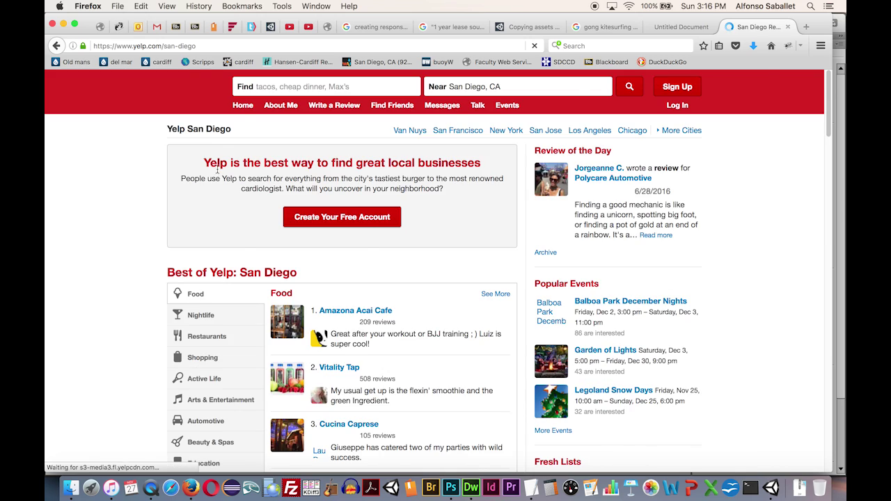
pyautogui.click(172, 49)
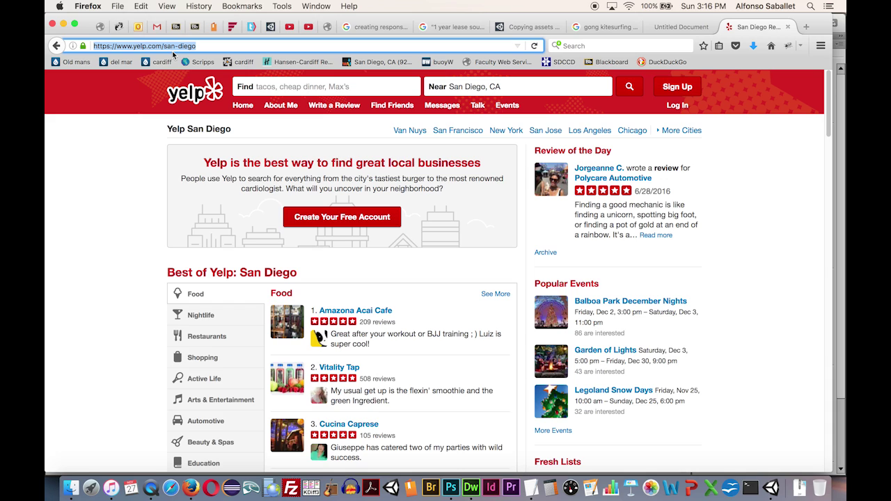
pyautogui.press('super+Tab')
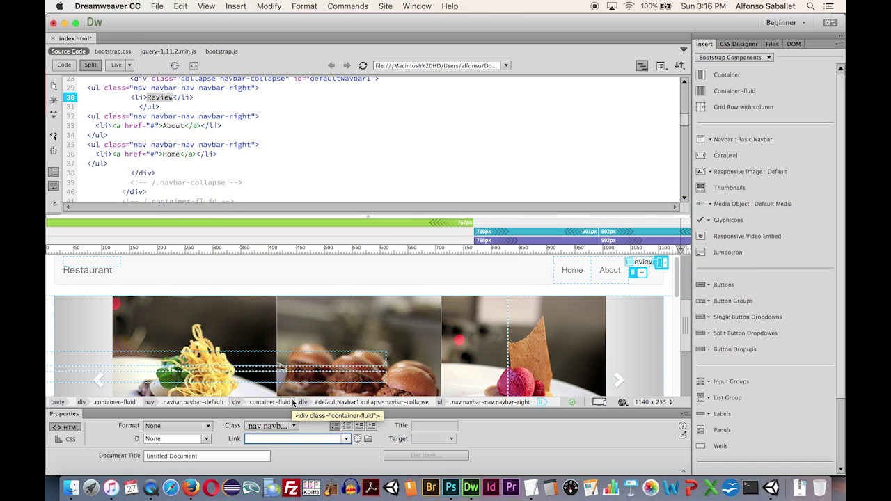
pyautogui.press('super+v')
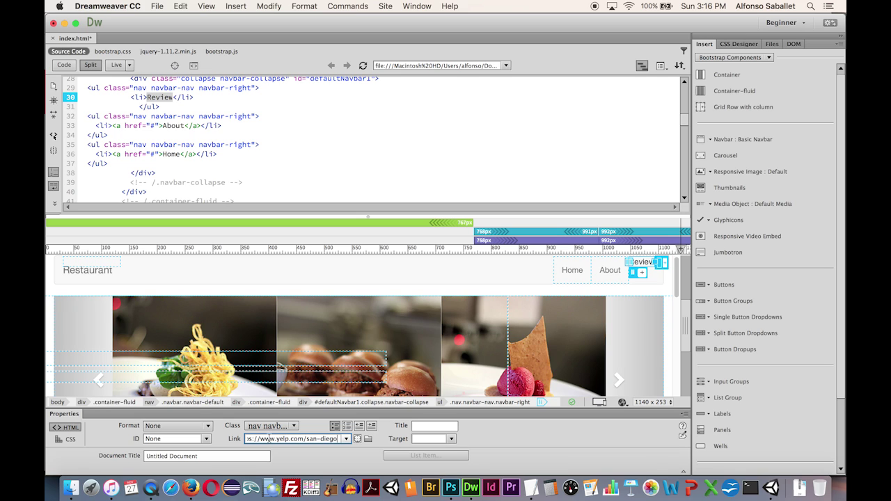
pyautogui.moveTo(263, 440); pyautogui.dragTo(238, 440)
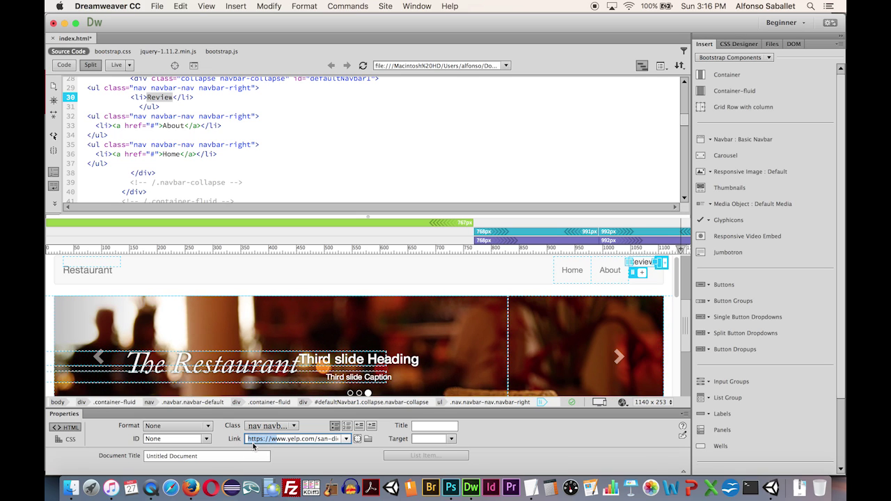
pyautogui.click(249, 441)
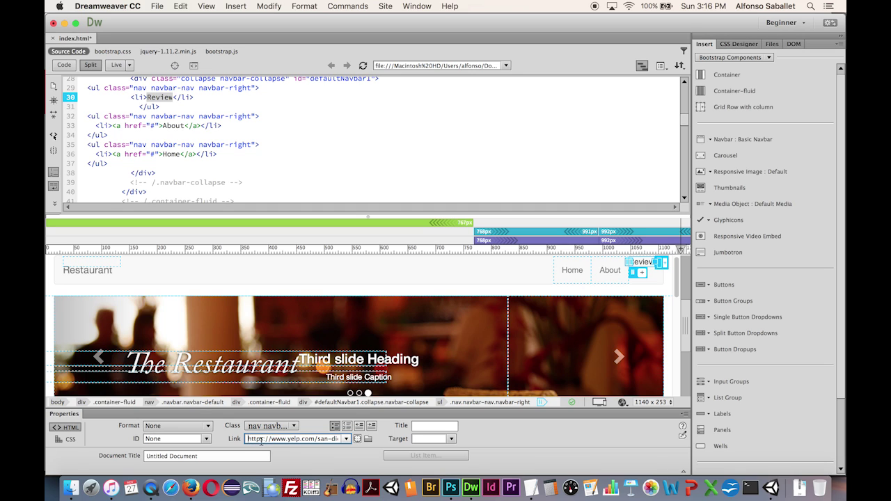
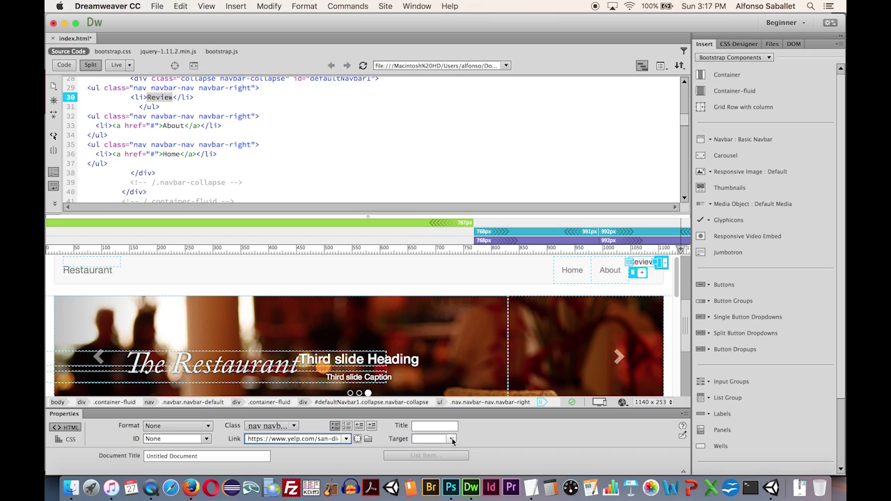
# Set the Review link's target to _blank and save the page.
pyautogui.click(452, 438)
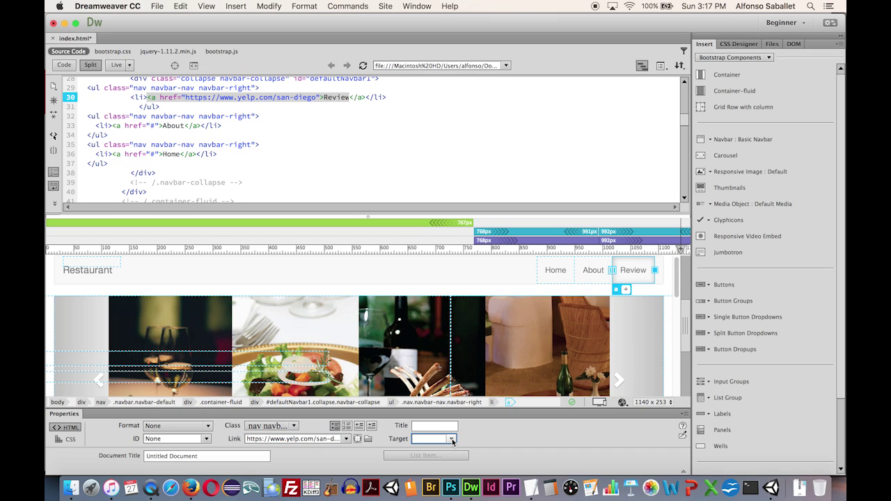
pyautogui.click(452, 439)
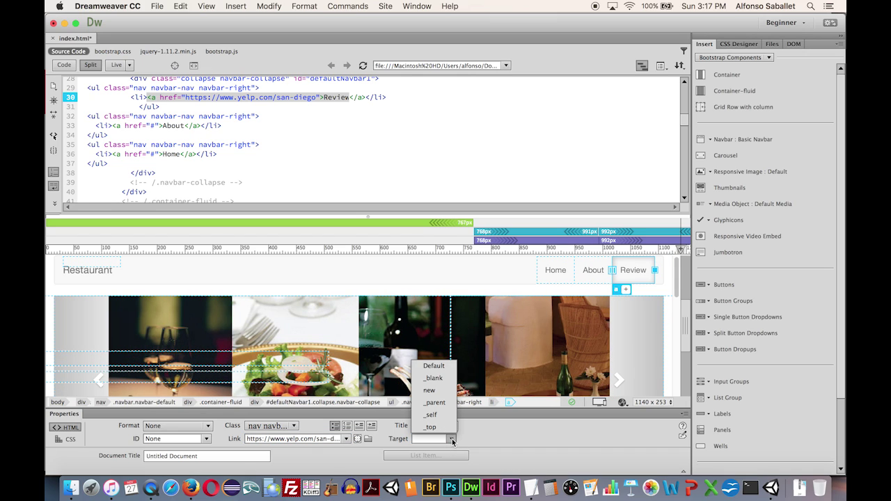
pyautogui.click(441, 378)
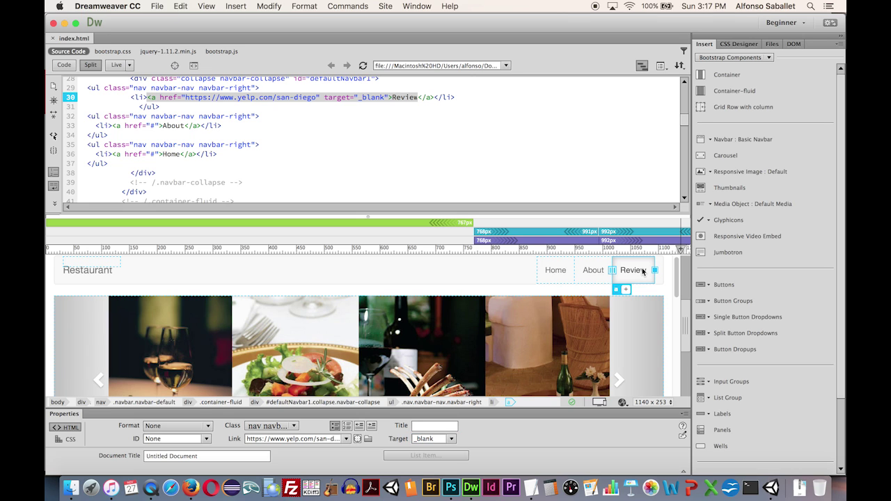
# Switch to Firefox, reload the restaurant page, test the Review link and close both Yelp pages.
pyautogui.press('super+Tab')
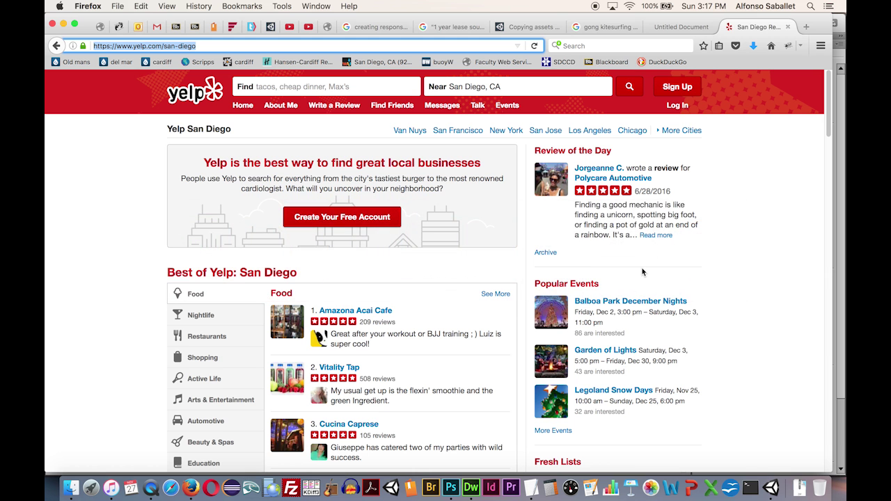
pyautogui.click(688, 27)
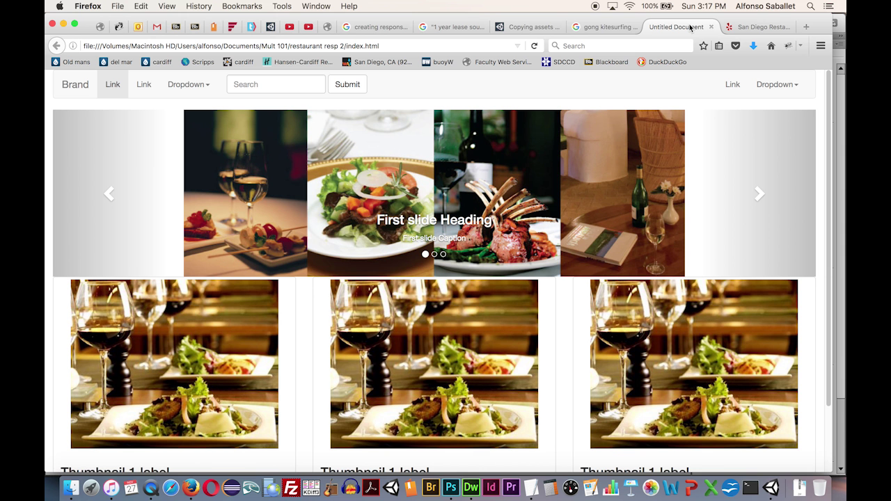
pyautogui.press('super+r')
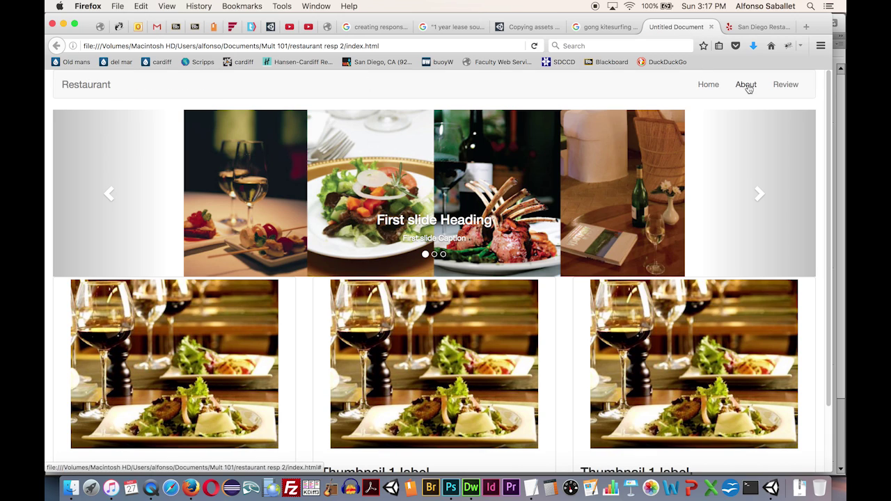
pyautogui.click(785, 85)
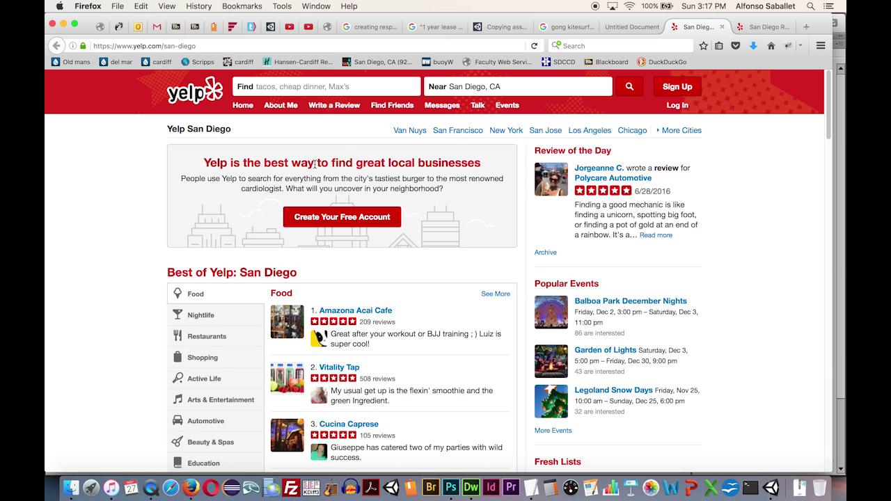
pyautogui.click(723, 27)
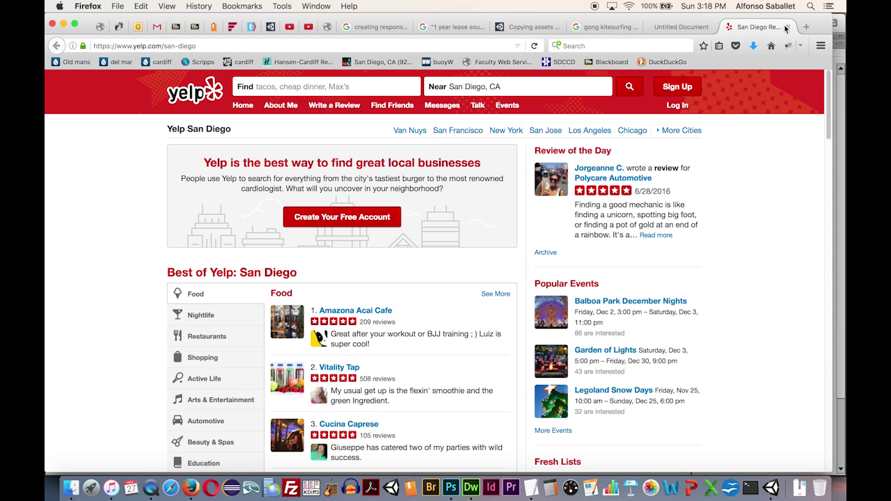
pyautogui.click(788, 28)
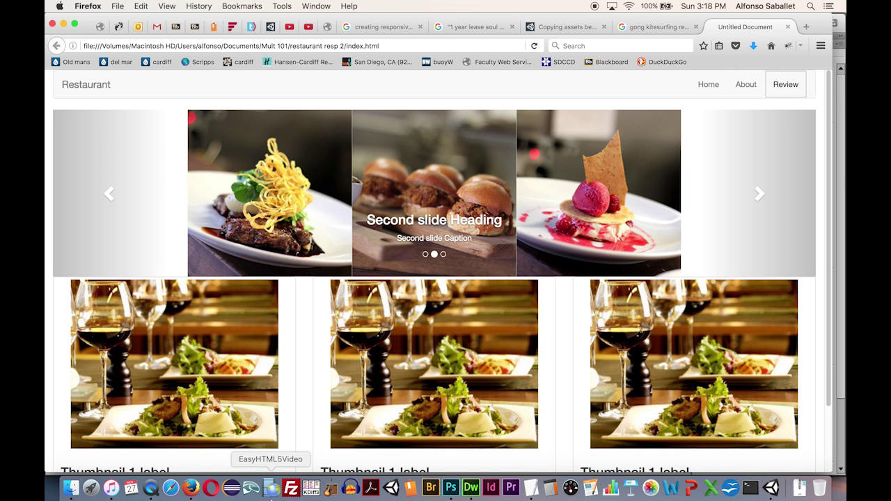
# Switch back to Dreamweaver and set the page's document title to Restaurant.
pyautogui.press('super+Tab')
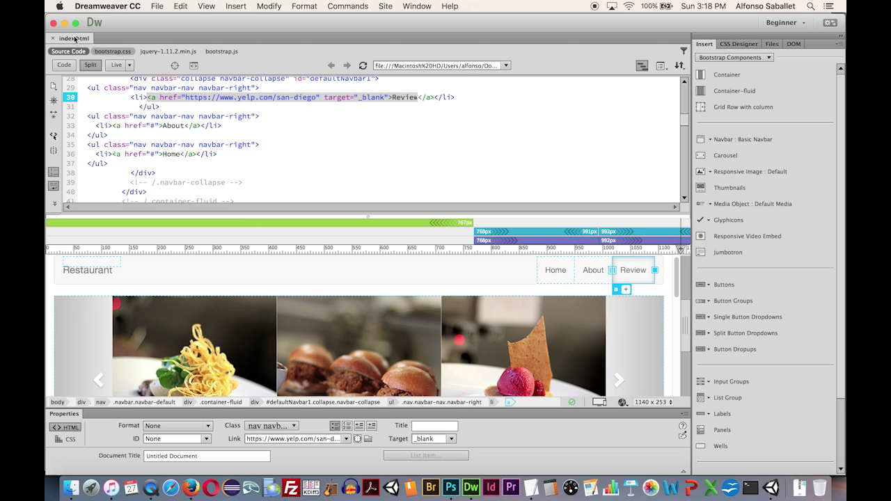
pyautogui.click(210, 458)
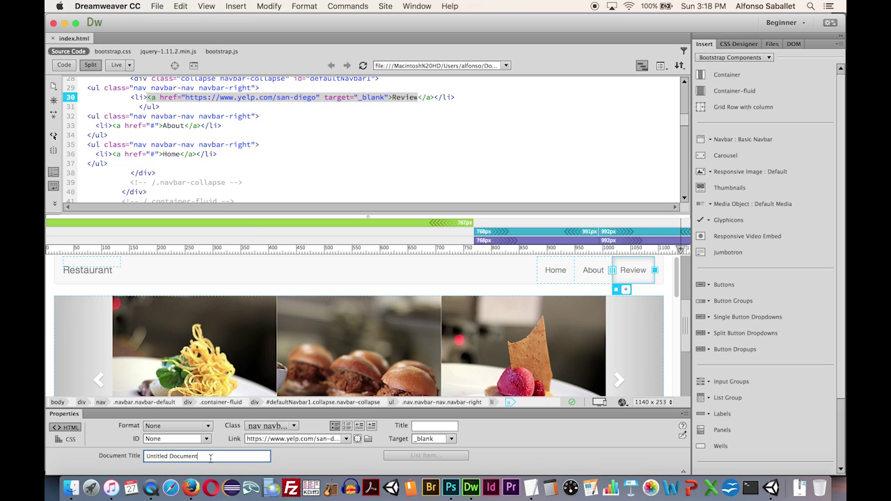
pyautogui.moveTo(211, 458); pyautogui.dragTo(110, 456)
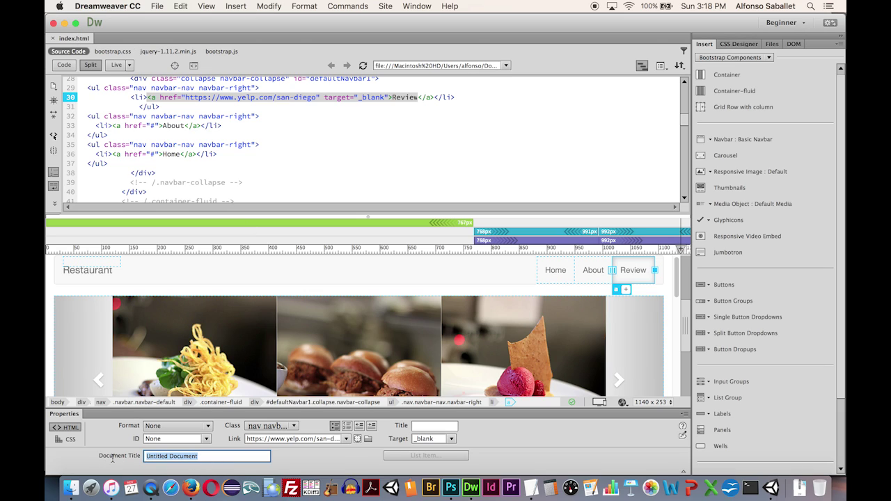
pyautogui.write('Resu')
pyautogui.press('BackSpace')
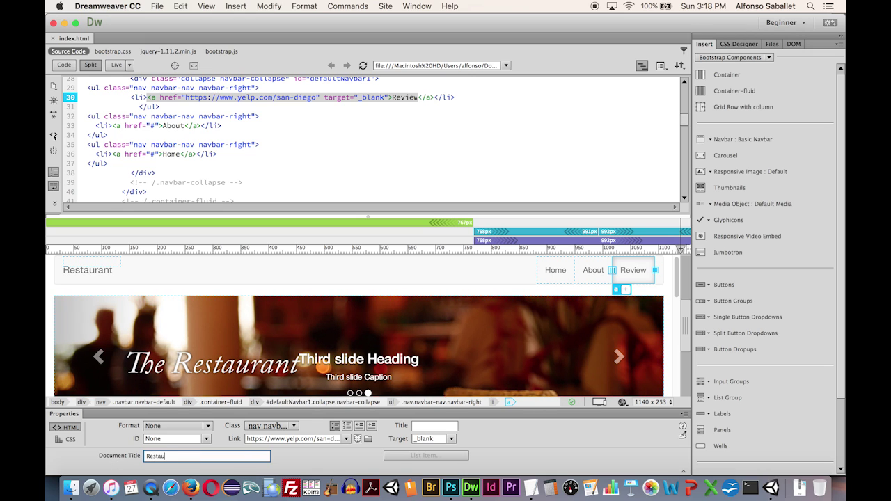
pyautogui.write('taurant')
pyautogui.press('Return')
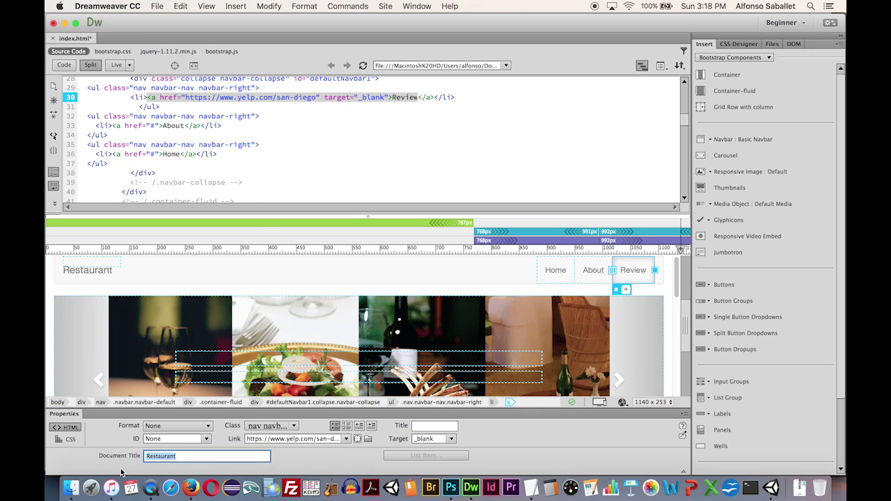
# Save the page and preview its new title in Firefox before returning to Dreamweaver.
pyautogui.press('super+s')
pyautogui.press('F12')
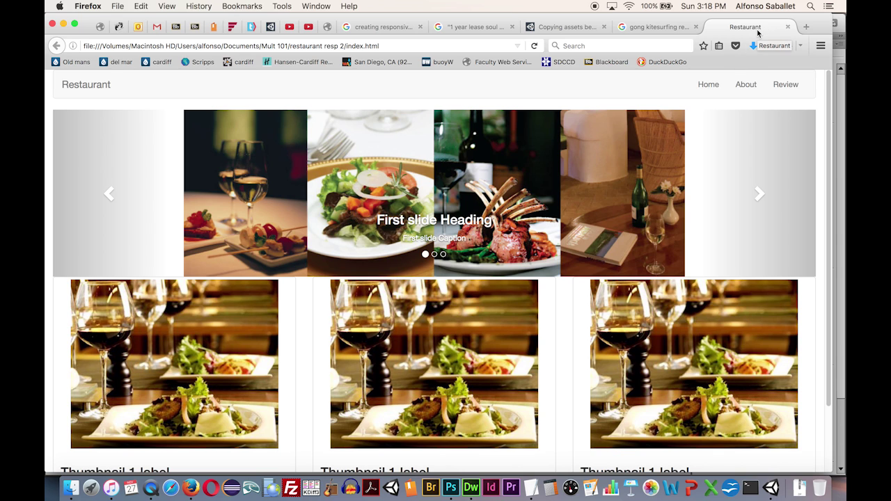
pyautogui.press('super+Tab')
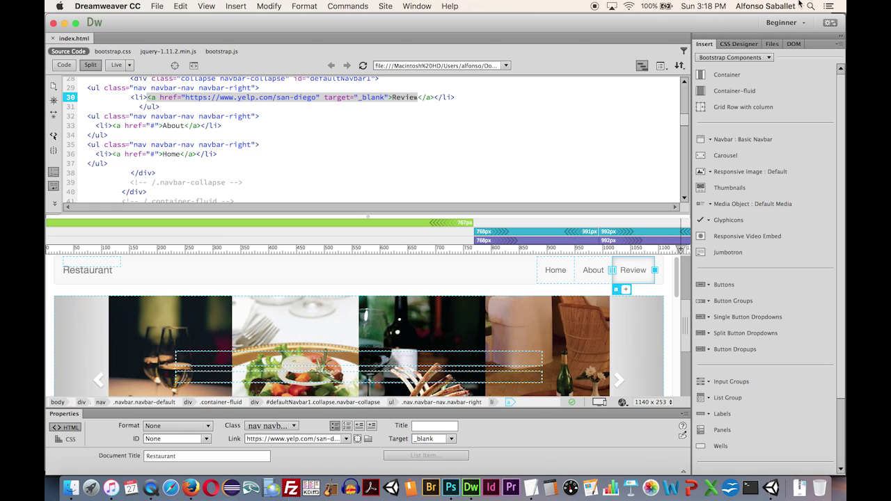
# Replace the first thumbnail's heading with "Great Food".
pyautogui.scroll(-4, 488, 307)
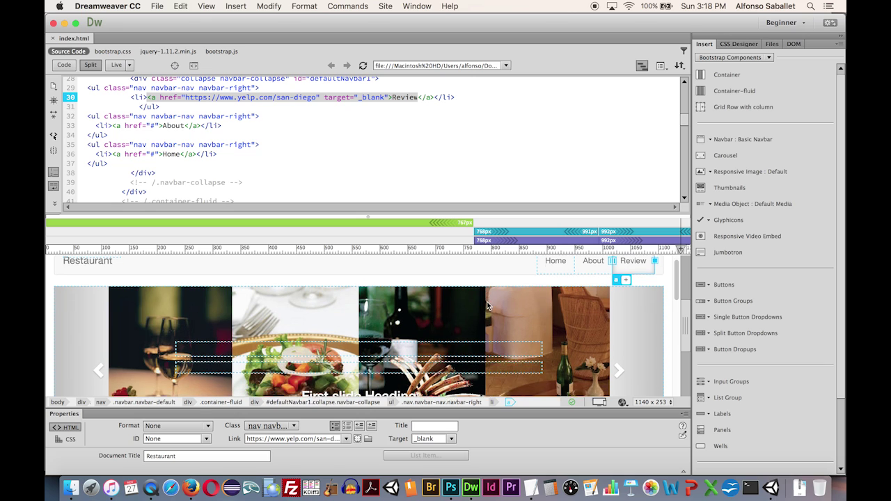
pyautogui.scroll(-4, 487, 306)
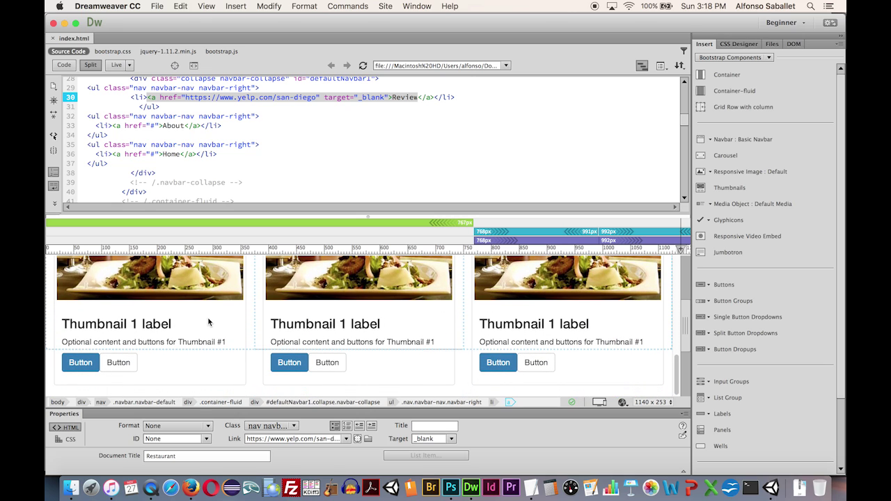
pyautogui.click(110, 323)
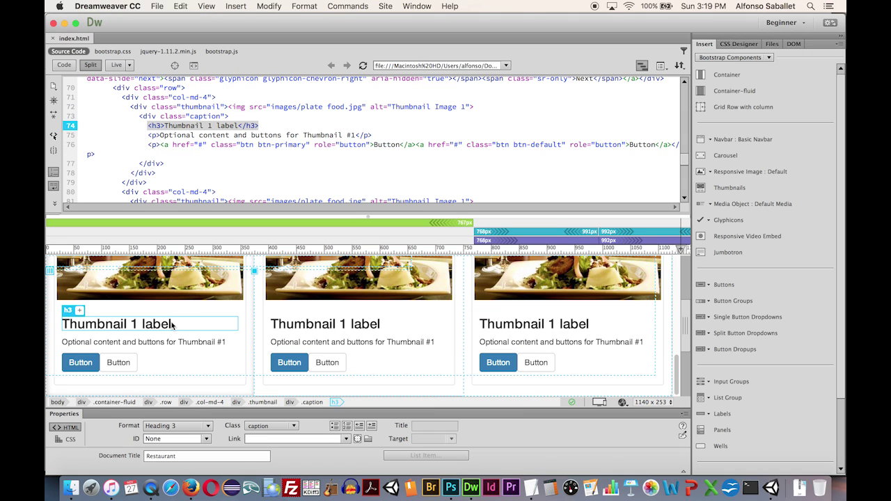
pyautogui.click(172, 326)
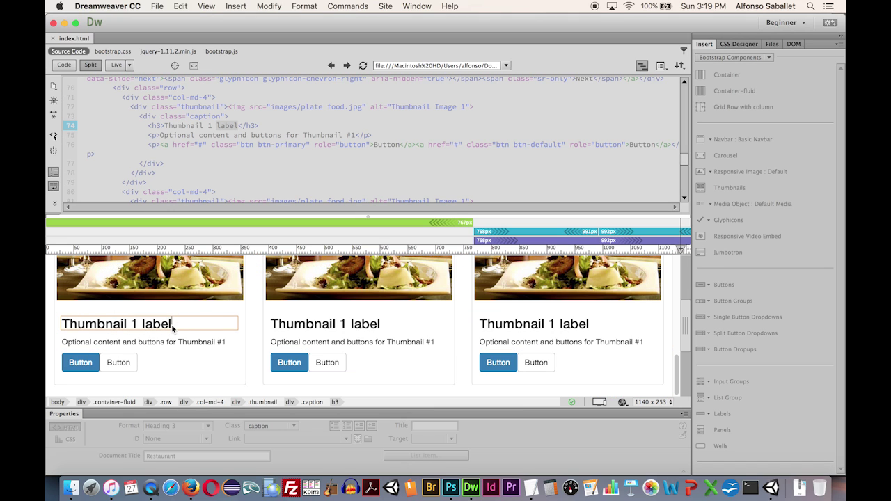
pyautogui.moveTo(172, 326); pyautogui.dragTo(128, 326)
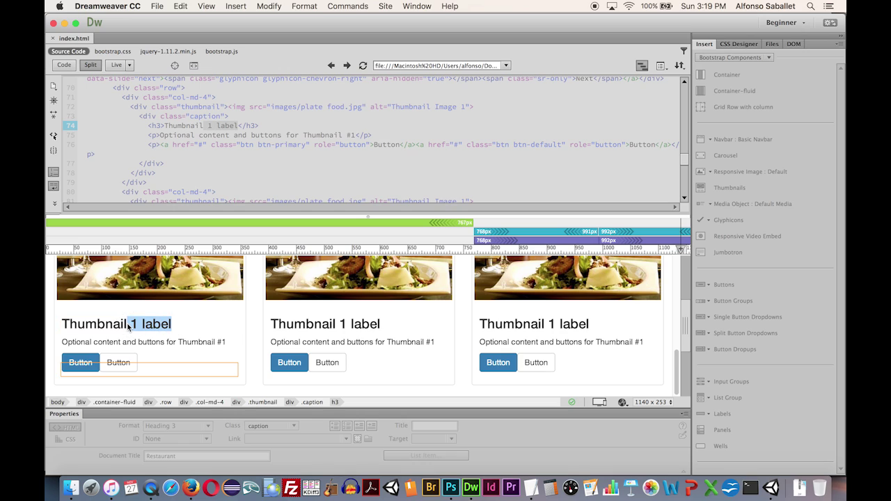
pyautogui.tripleClick(128, 325)
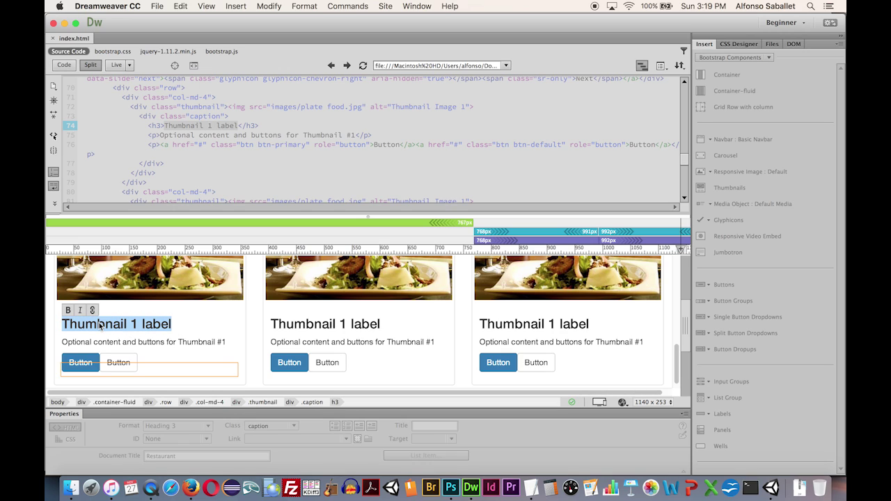
pyautogui.doubleClick(100, 325)
pyautogui.click(100, 325)
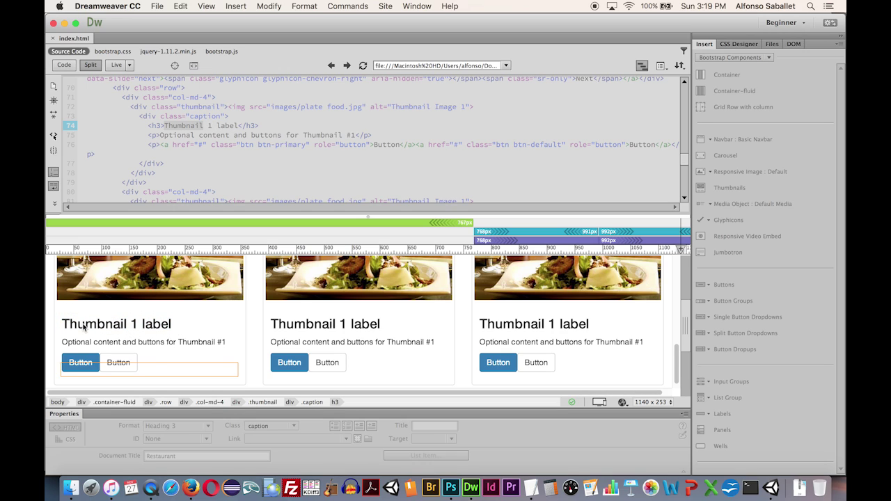
pyautogui.scroll(2, 105, 355)
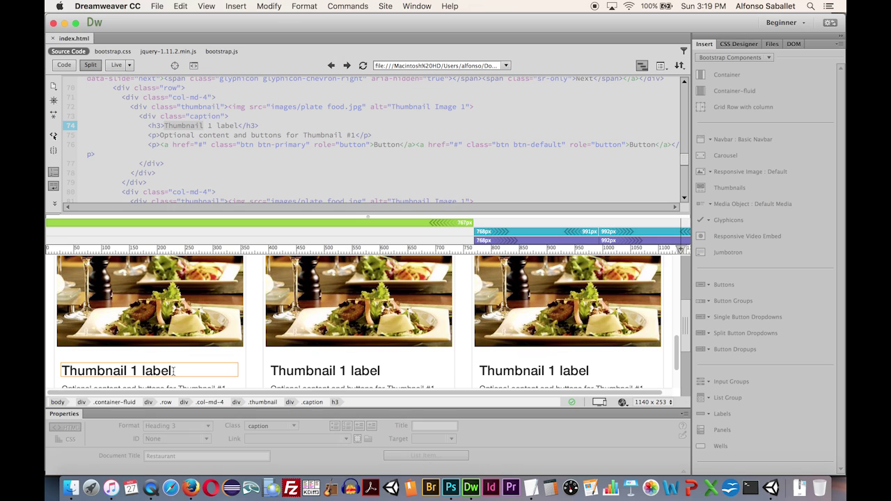
pyautogui.moveTo(173, 371); pyautogui.dragTo(62, 373)
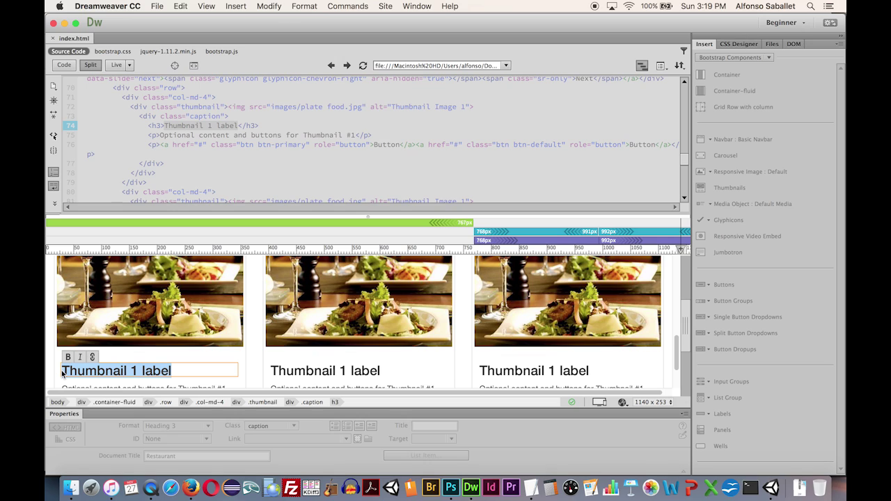
pyautogui.write('Grea')
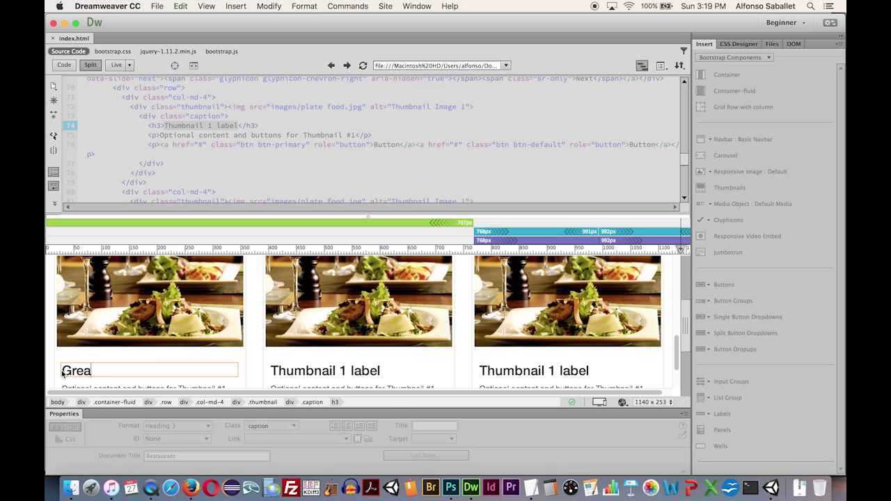
pyautogui.write('t Fod')
pyautogui.scroll(-2, 62, 374)
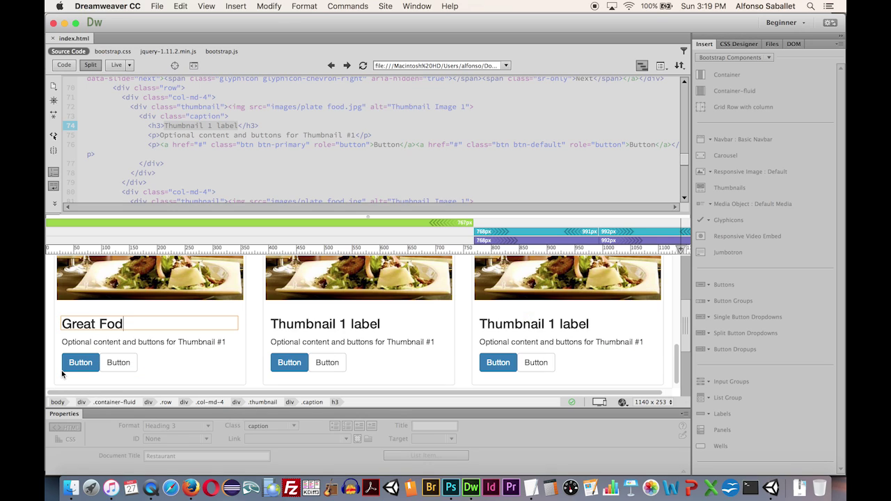
pyautogui.press('BackSpace')
pyautogui.write('od')
# Replace the second thumbnail's heading with "More Great Food".
pyautogui.scroll(2, 282, 324)
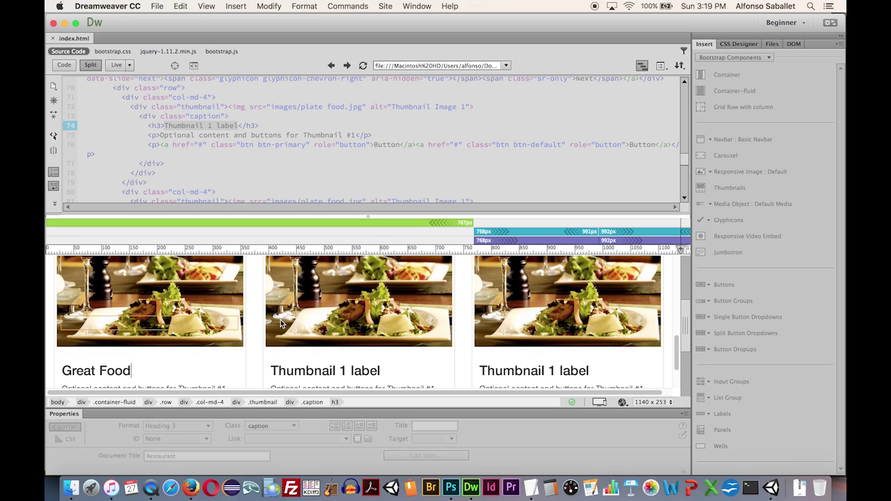
pyautogui.click(288, 374)
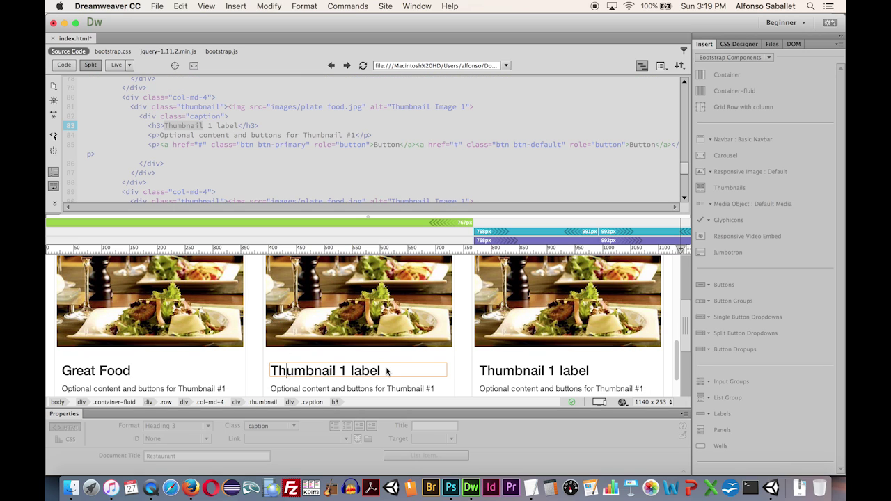
pyautogui.moveTo(383, 370); pyautogui.dragTo(276, 367)
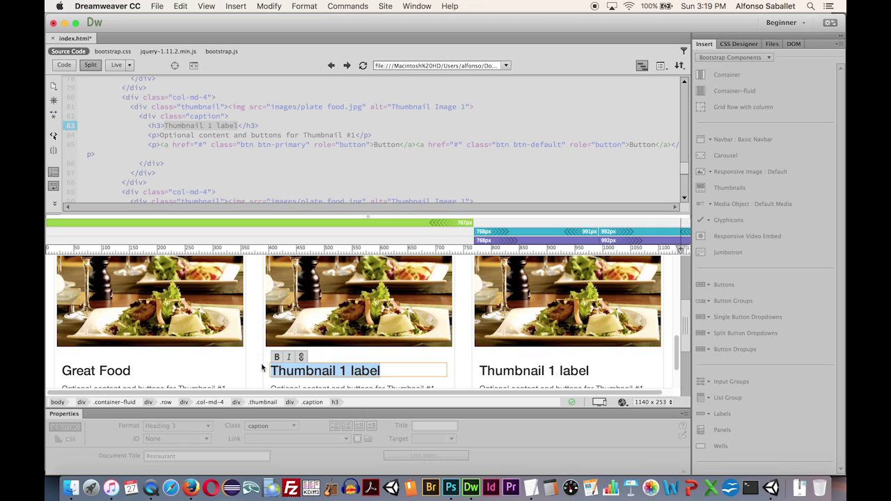
pyautogui.write('More G')
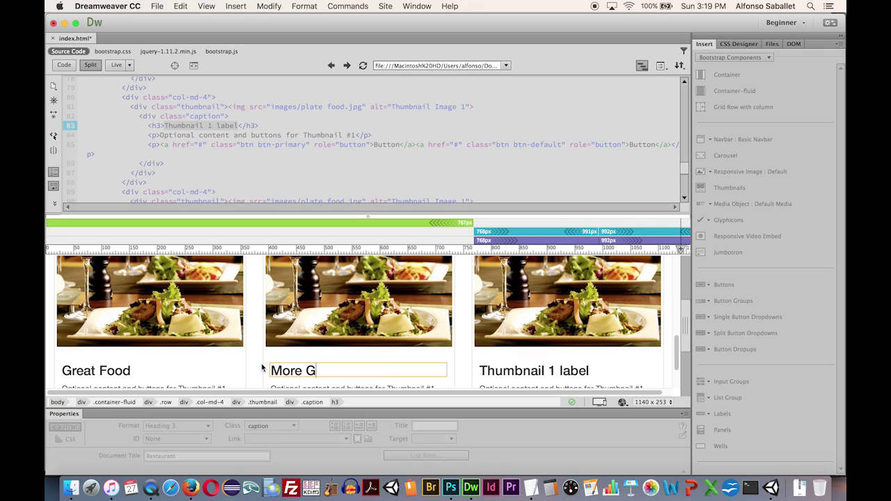
pyautogui.write('reat Food')
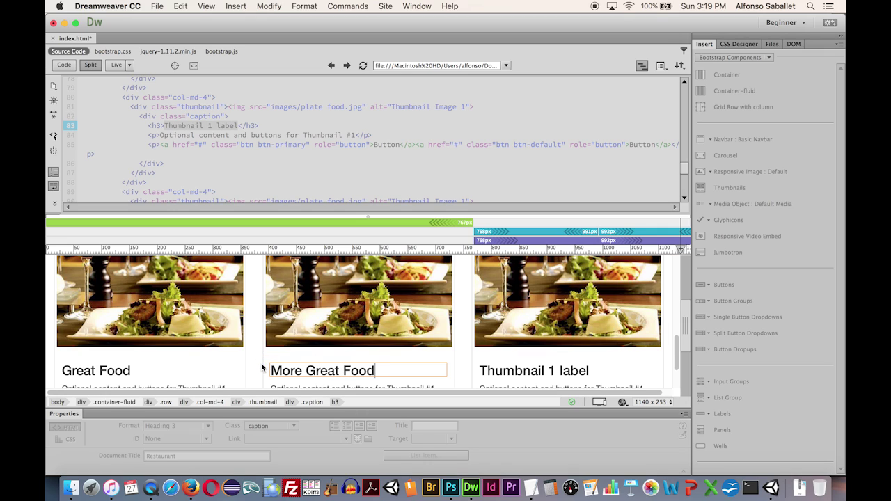
# Replace the third thumbnail's heading with "Even more great food".
pyautogui.scroll(-2, 515, 377)
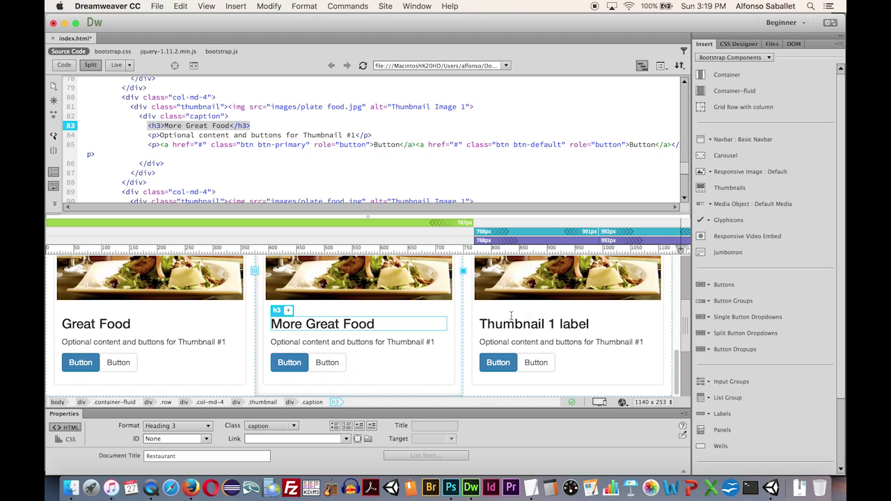
pyautogui.click(513, 325)
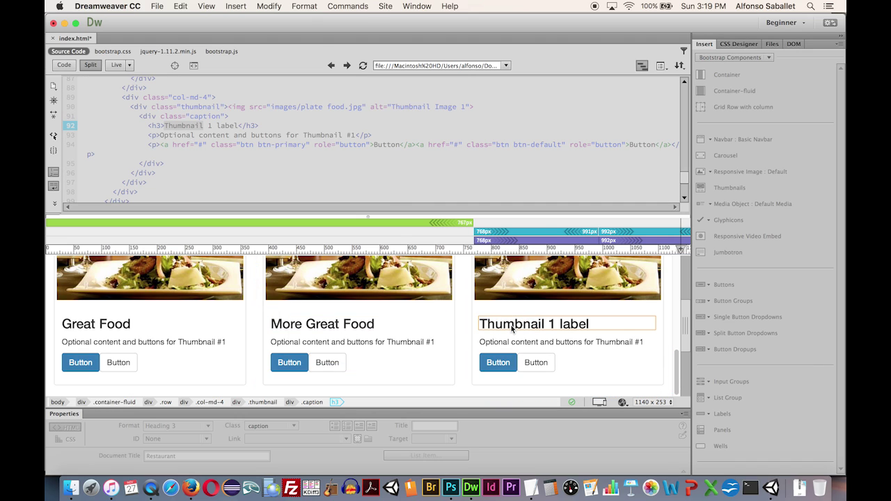
pyautogui.moveTo(593, 325); pyautogui.dragTo(462, 318)
pyautogui.write('Even ')
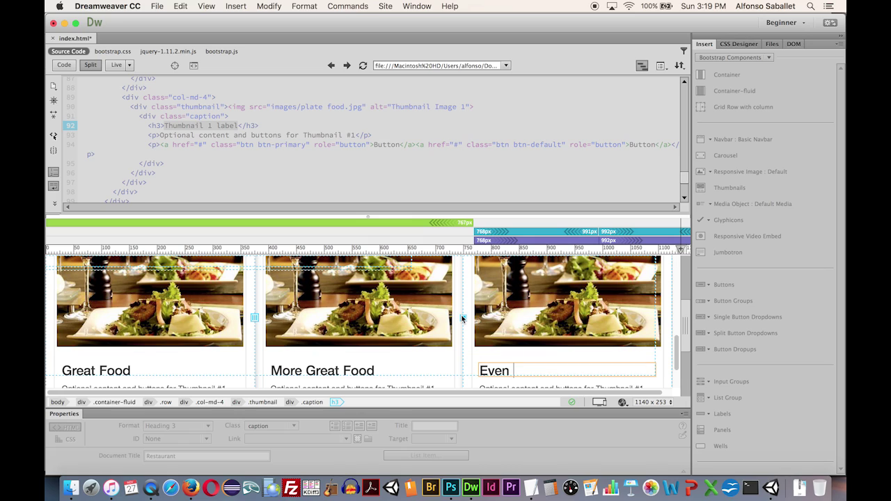
pyautogui.write('more great')
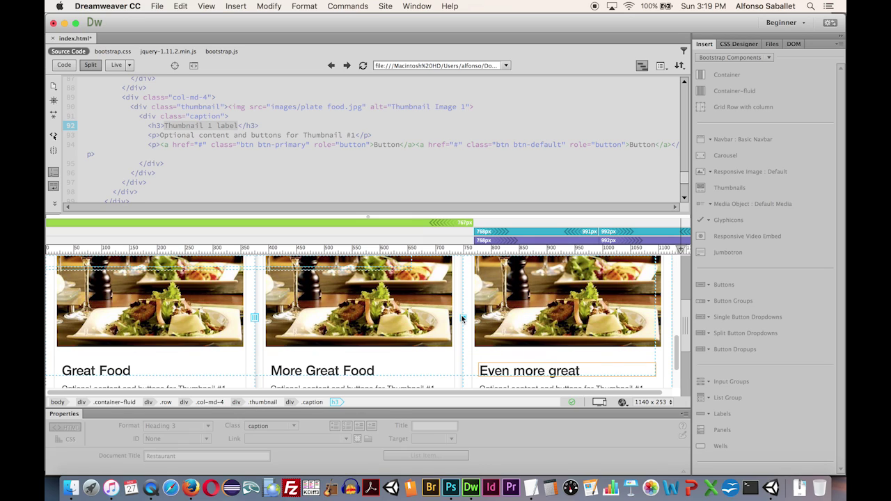
pyautogui.write(' food')
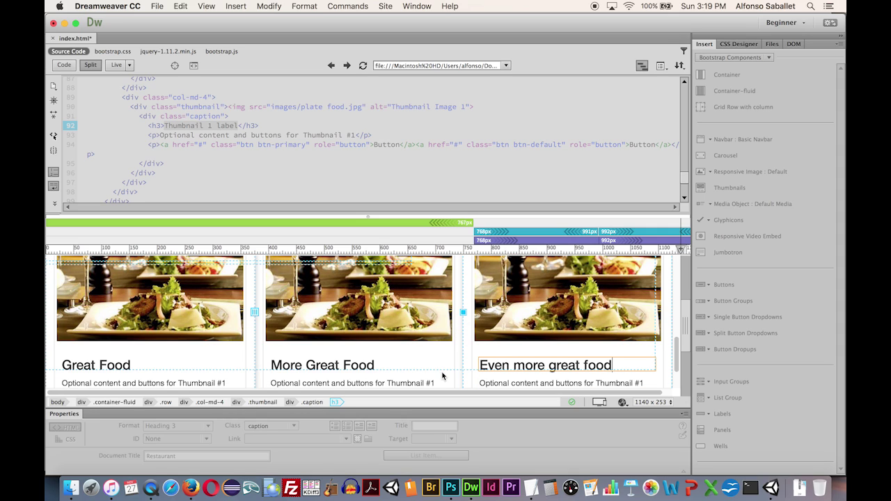
pyautogui.scroll(-2, 442, 376)
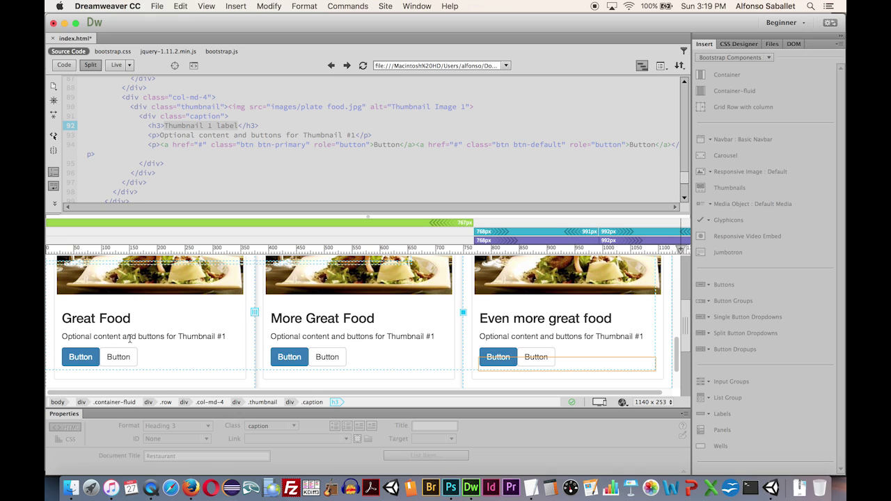
pyautogui.scroll(2, 130, 339)
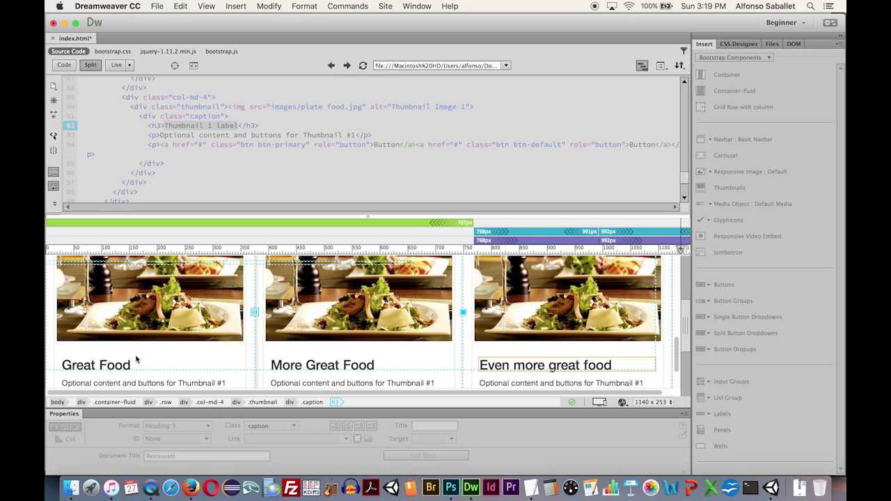
pyautogui.scroll(-1, 135, 352)
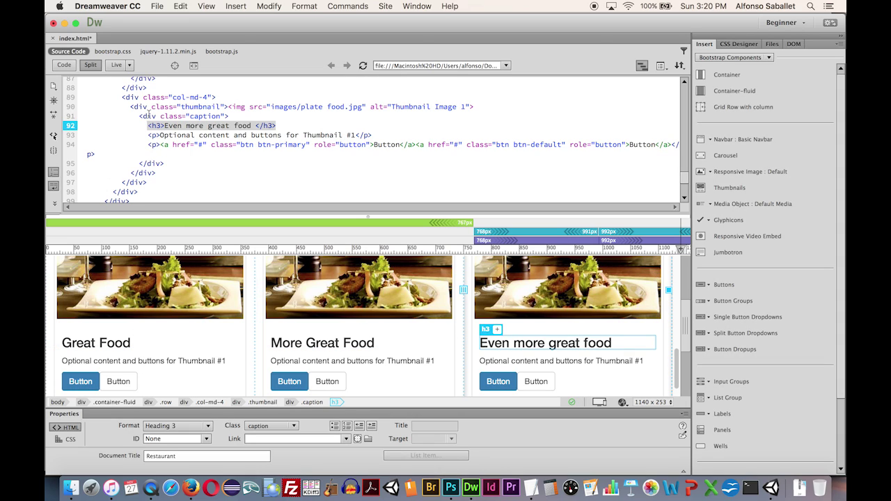
pyautogui.scroll(-2, 138, 299)
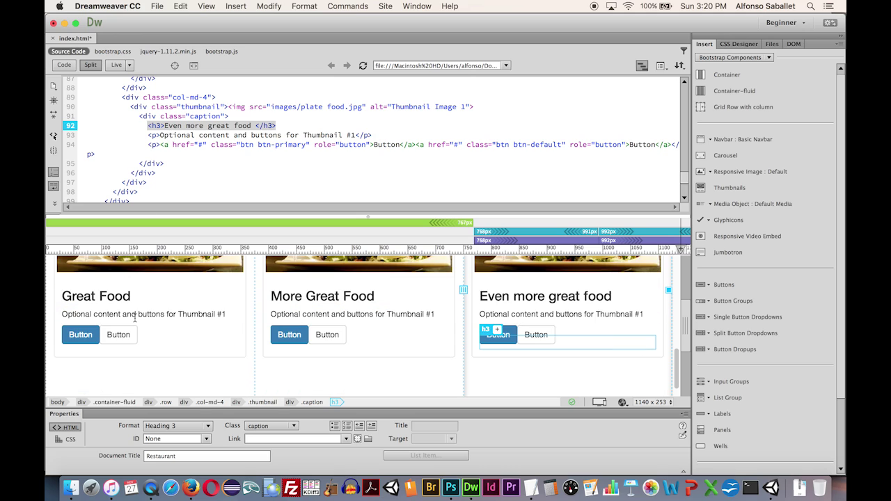
pyautogui.moveTo(62, 314); pyautogui.dragTo(137, 311)
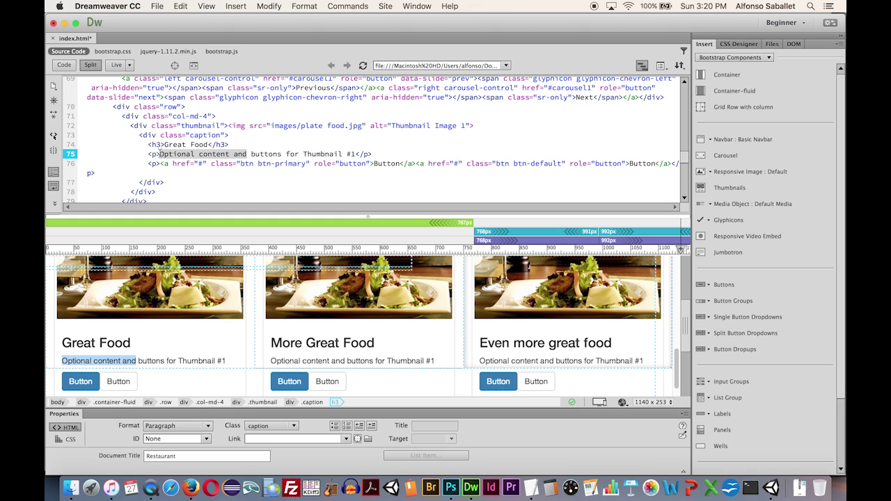
pyautogui.click(161, 153)
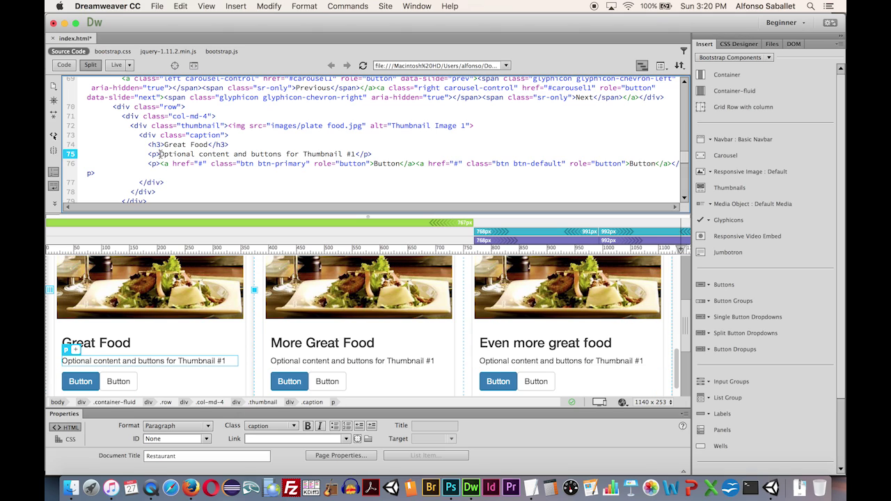
pyautogui.moveTo(161, 153); pyautogui.dragTo(212, 164)
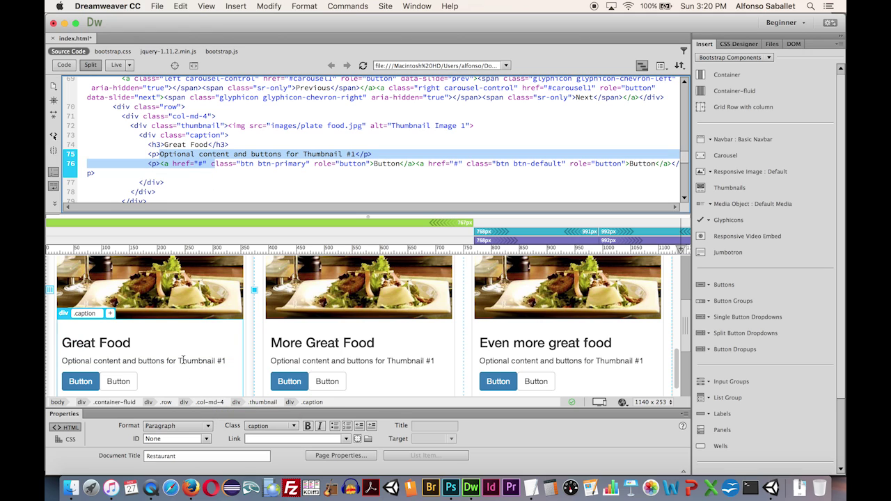
pyautogui.scroll(-2, 183, 360)
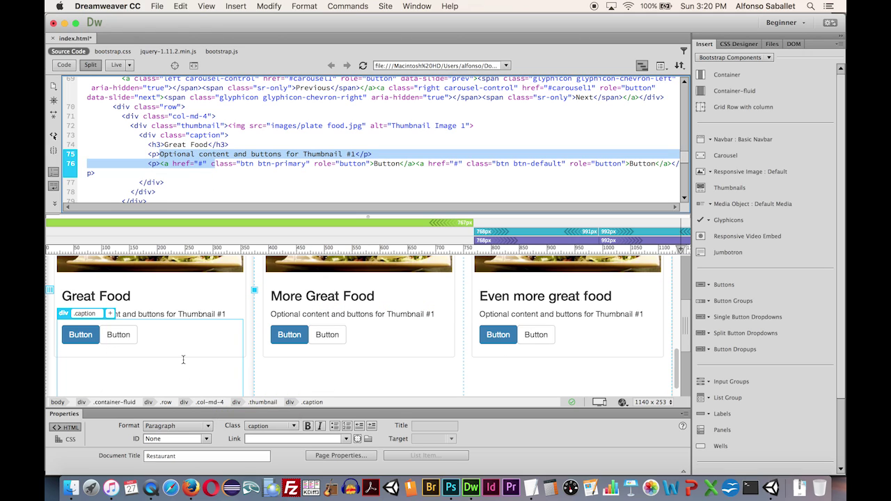
pyautogui.doubleClick(158, 314)
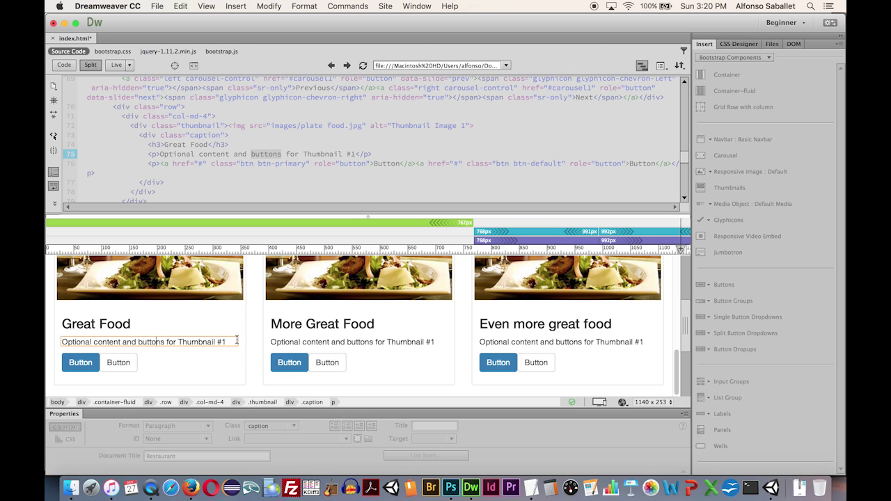
pyautogui.tripleClick(224, 341)
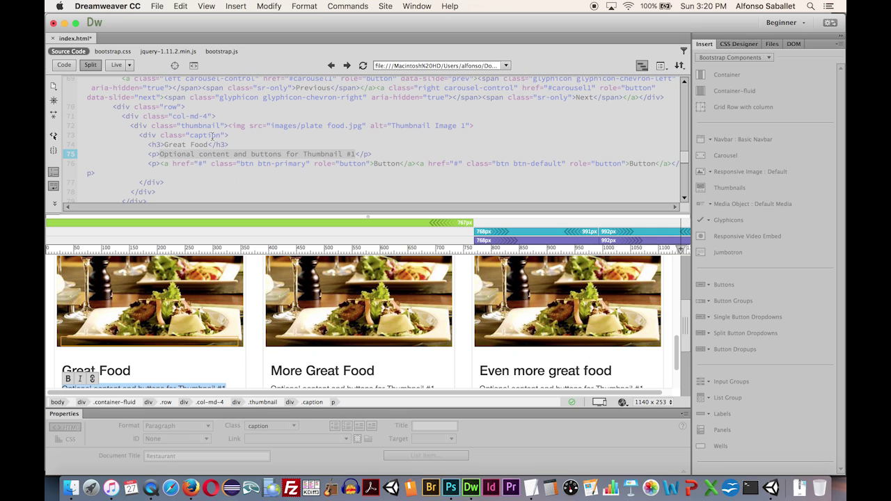
pyautogui.scroll(-2, 202, 319)
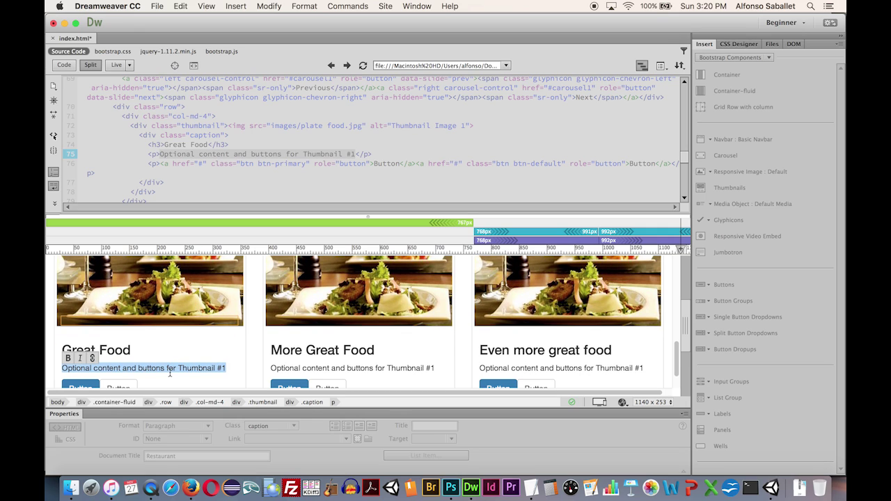
pyautogui.click(169, 374)
pyautogui.moveTo(145, 372); pyautogui.dragTo(86, 369)
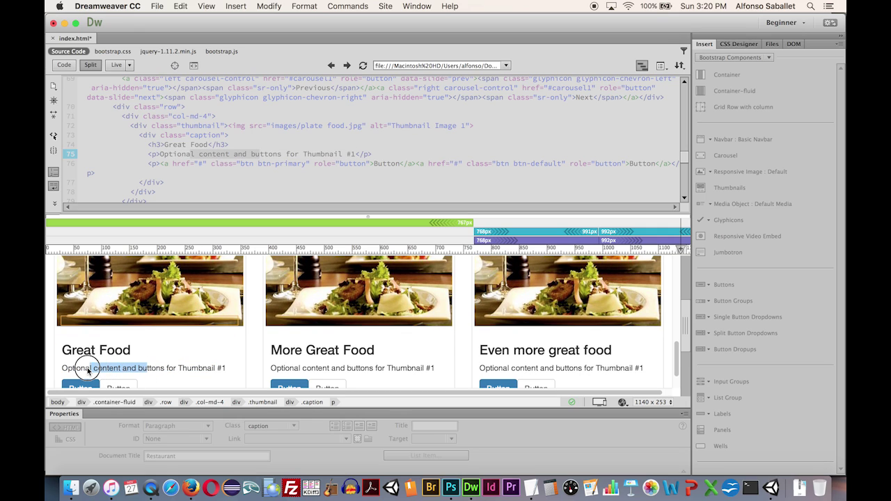
# Replace the first thumbnail's description in the code with placeholder text expanded from lorem50, and refresh the page view.
pyautogui.click(217, 155)
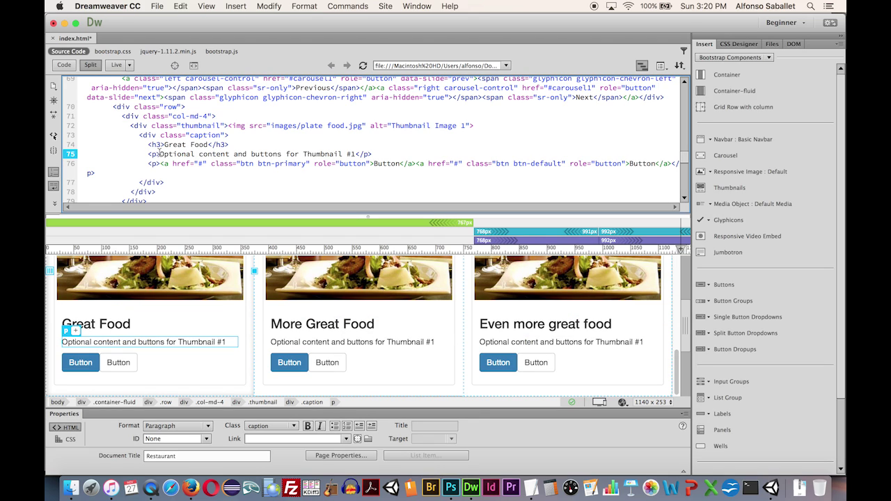
pyautogui.moveTo(160, 154); pyautogui.dragTo(356, 154)
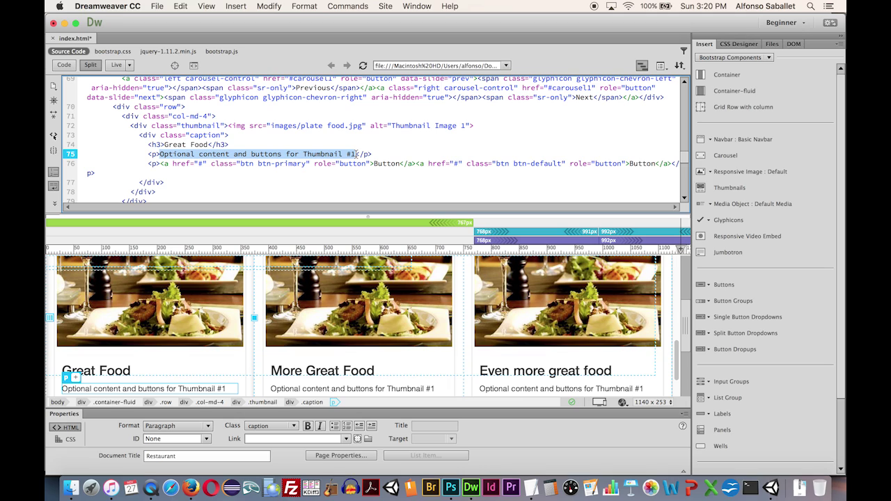
pyautogui.write('lorem')
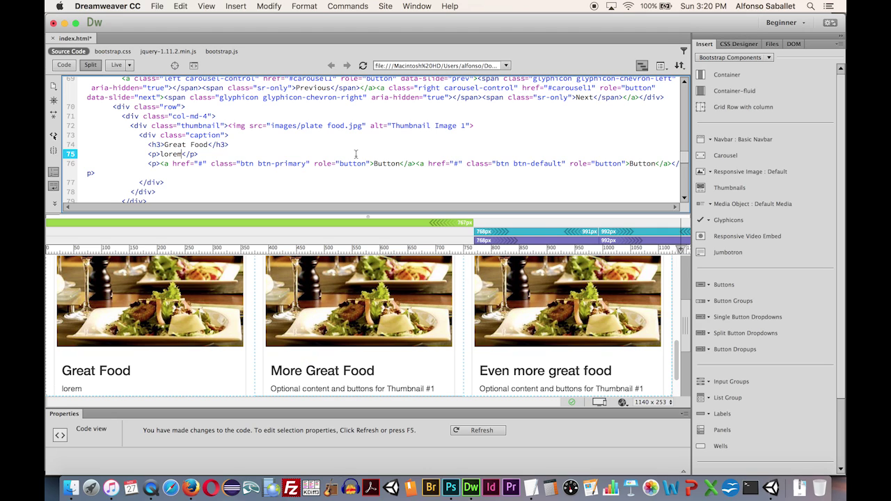
pyautogui.write('50')
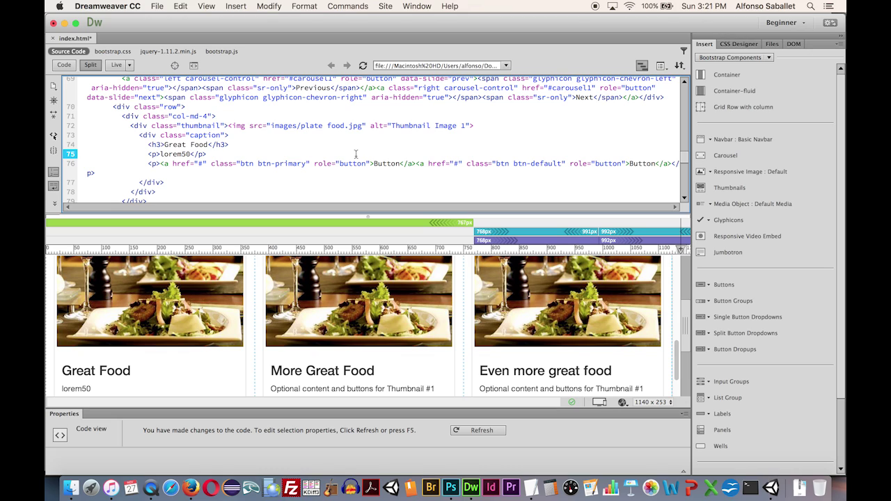
pyautogui.press('Tab')
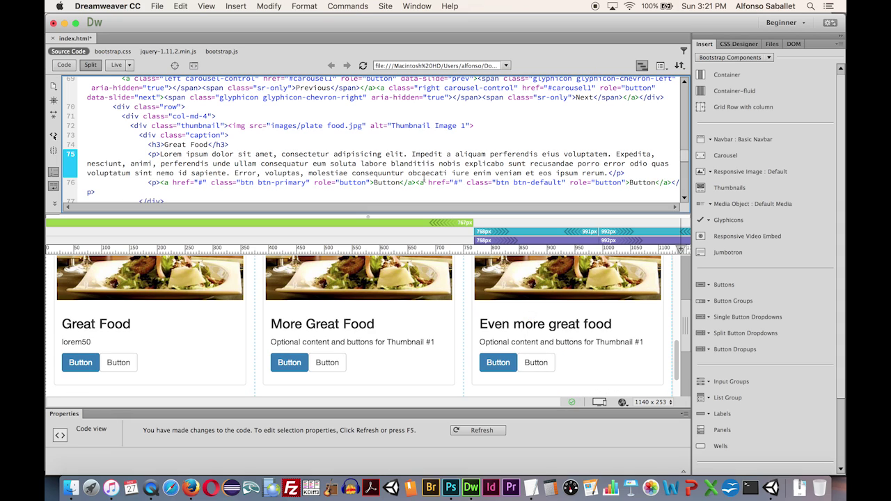
pyautogui.click(363, 66)
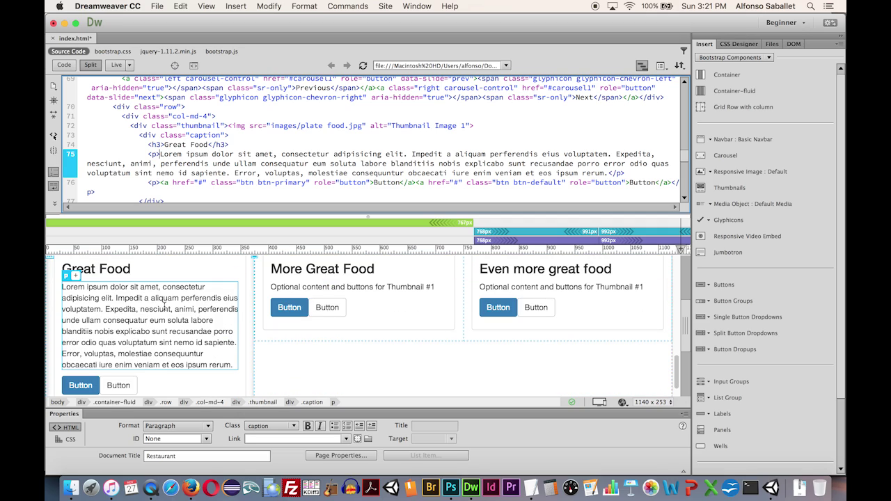
# Copy the first thumbnail's "Great Food" heading together with its whole lorem ipsum description.
pyautogui.click(64, 287)
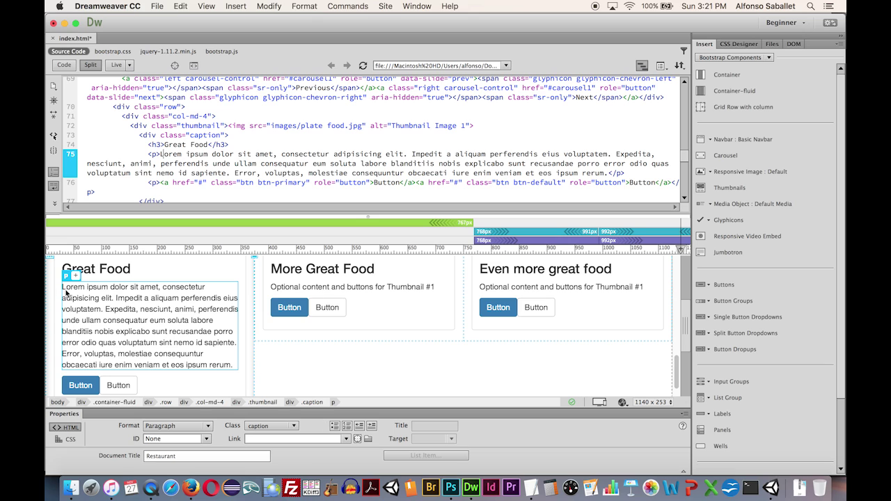
pyautogui.doubleClick(66, 293)
pyautogui.click(62, 287)
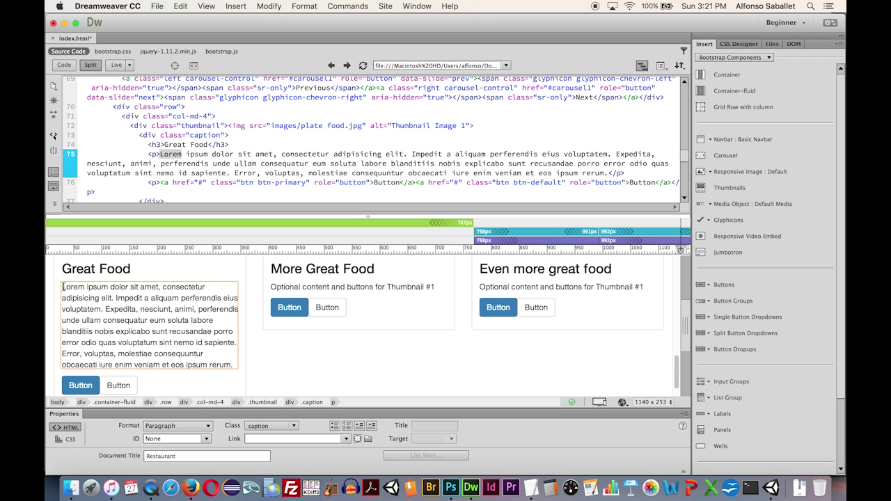
pyautogui.scroll(-2, 63, 287)
pyautogui.doubleClick(65, 294)
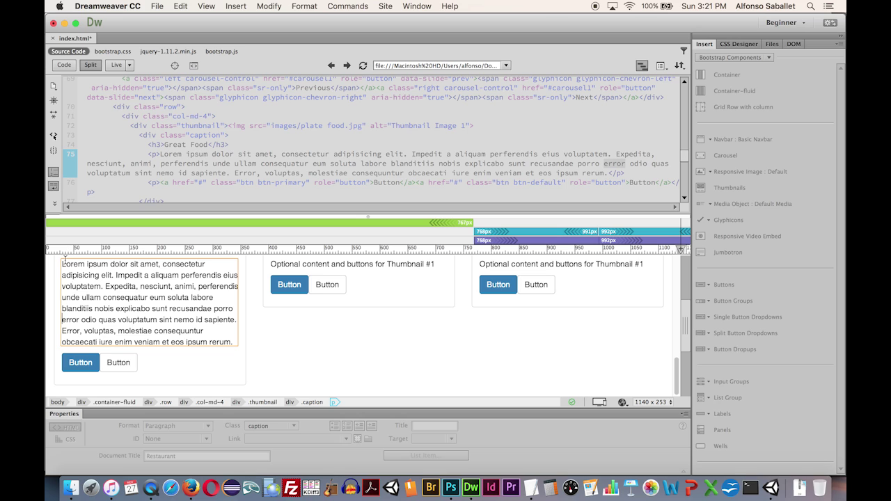
pyautogui.moveTo(62, 267); pyautogui.dragTo(235, 367)
pyautogui.press('super+c')
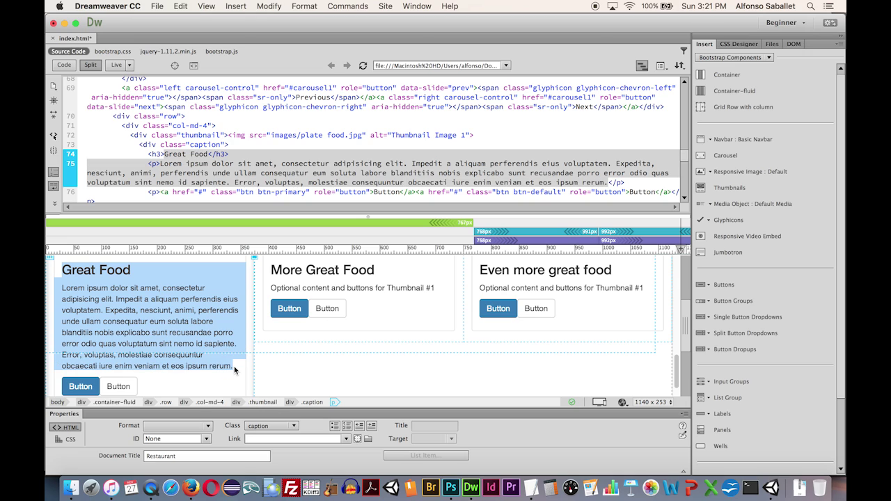
# Replace the description under "More Great Food" with the copied "Great Food" and lorem ipsum text.
pyautogui.click(349, 289)
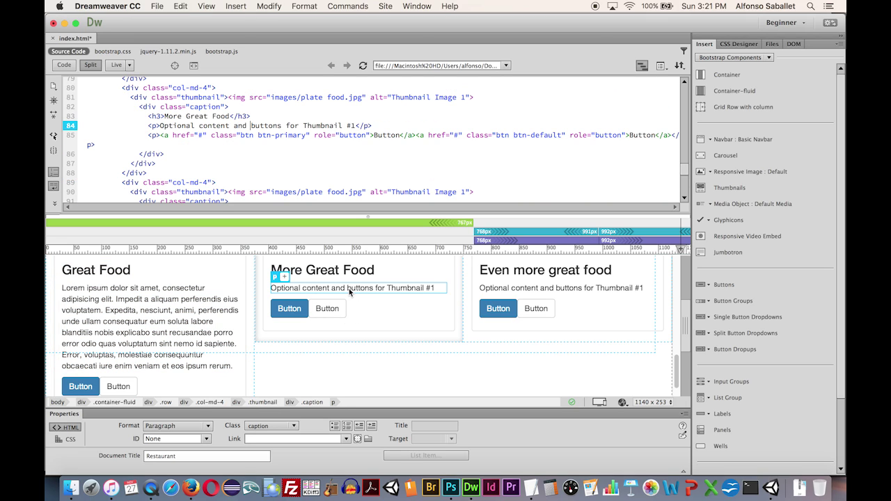
pyautogui.tripleClick(349, 289)
pyautogui.press('super+v')
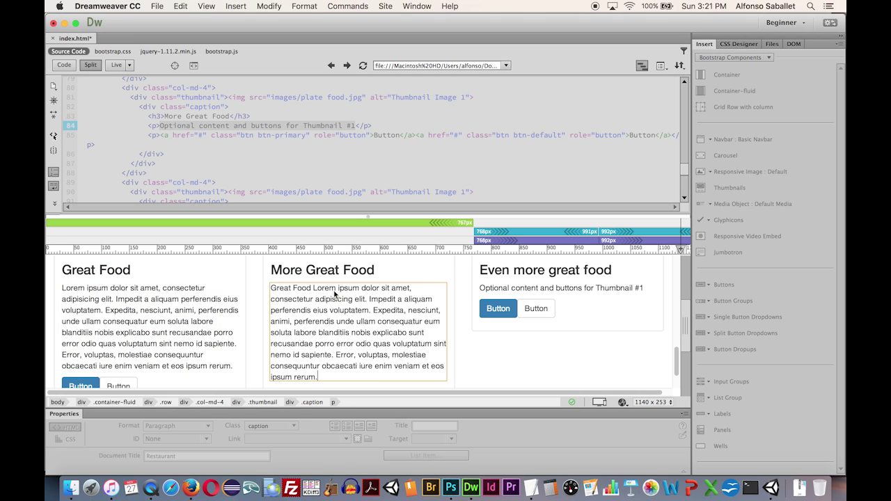
pyautogui.scroll(-2, 498, 287)
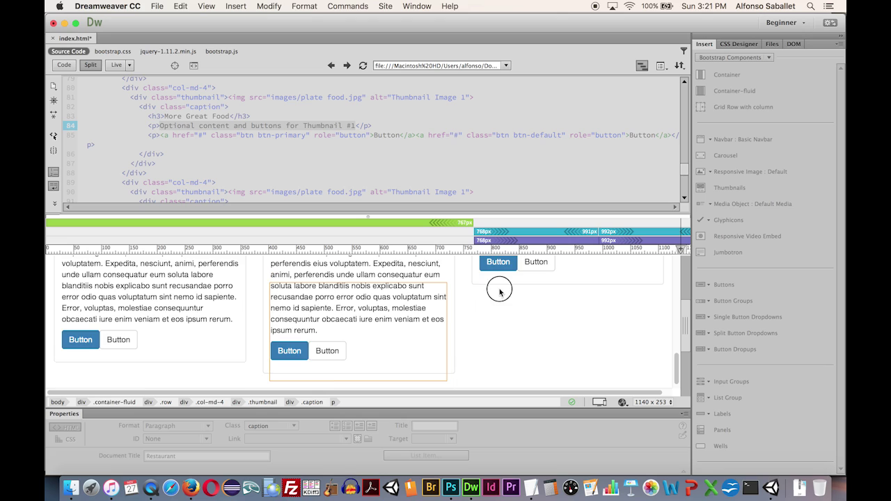
# Replace the description under "Even more great food" with the copied "Great Food" and lorem ipsum text.
pyautogui.scroll(3, 499, 296)
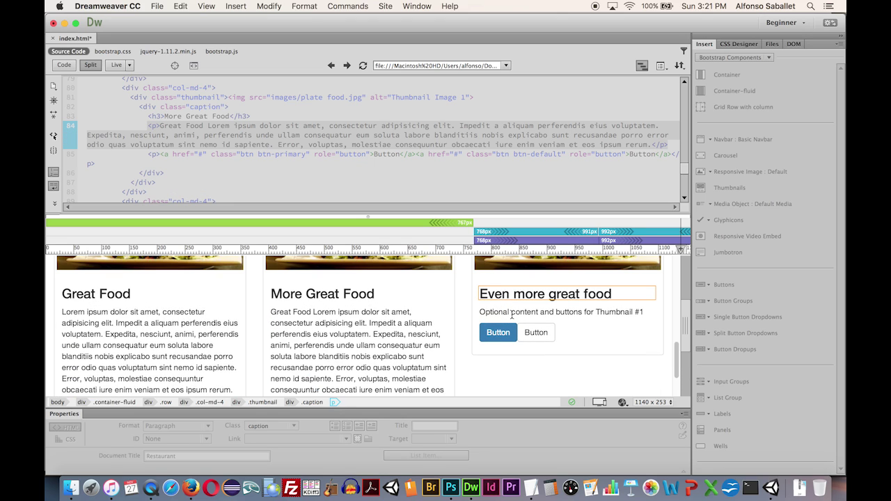
pyautogui.doubleClick(513, 314)
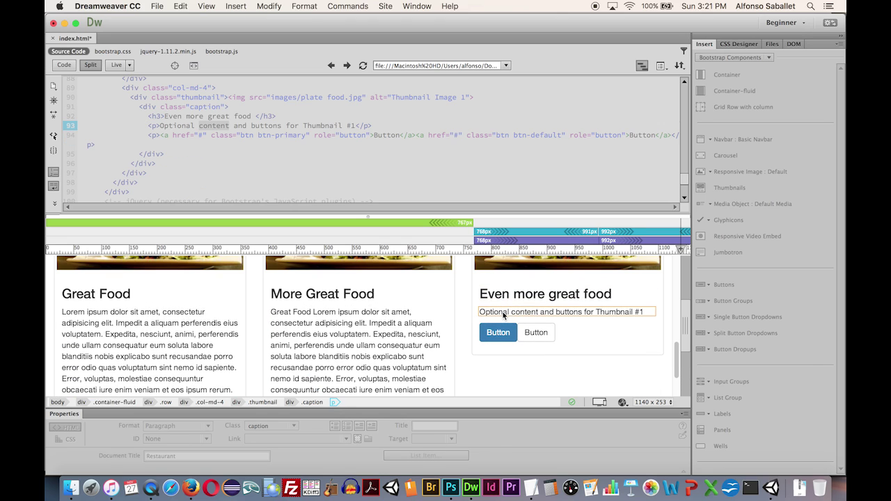
pyautogui.scroll(2, 499, 312)
pyautogui.press('super+a')
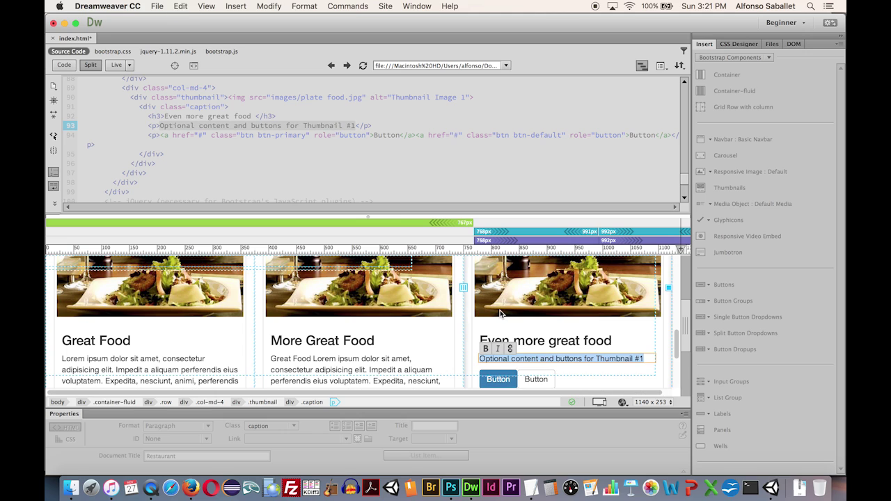
pyautogui.press('super+v')
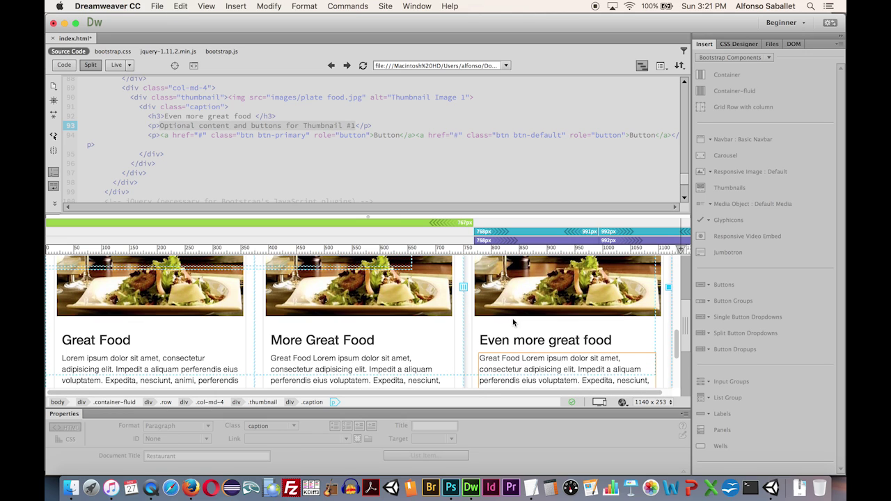
pyautogui.scroll(-3, 512, 318)
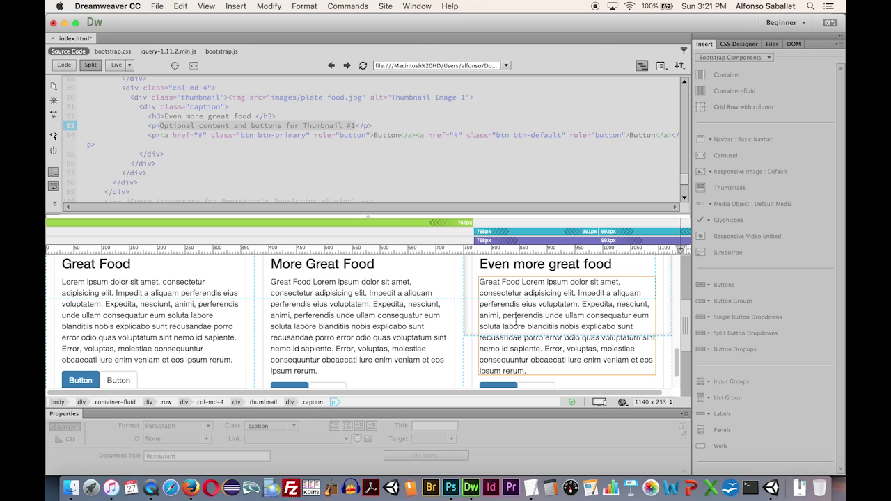
pyautogui.scroll(-1, 514, 322)
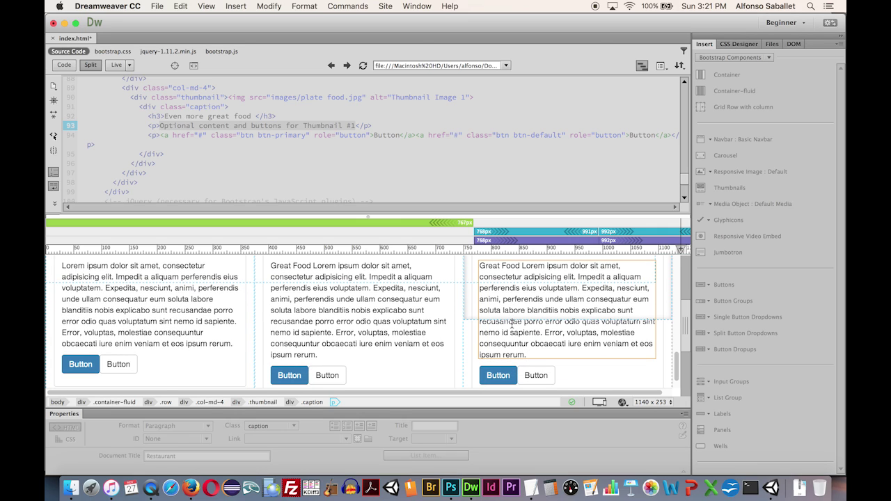
pyautogui.scroll(-3, 513, 323)
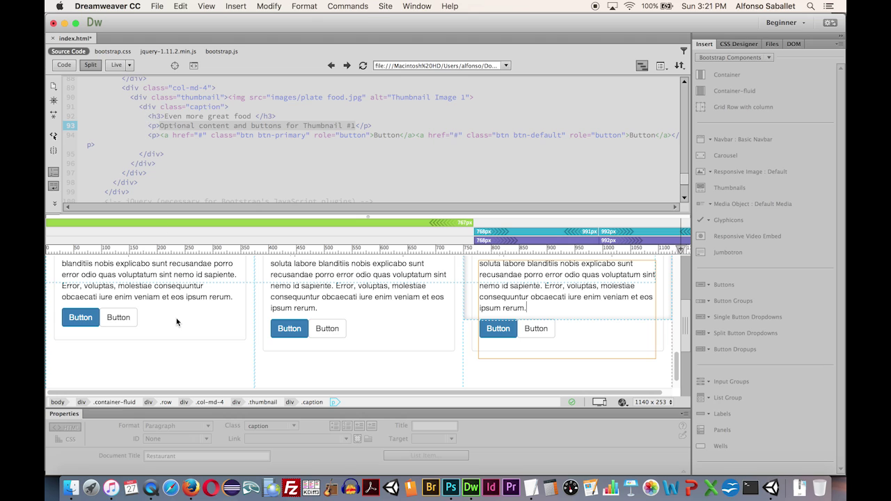
pyautogui.press('super+v')
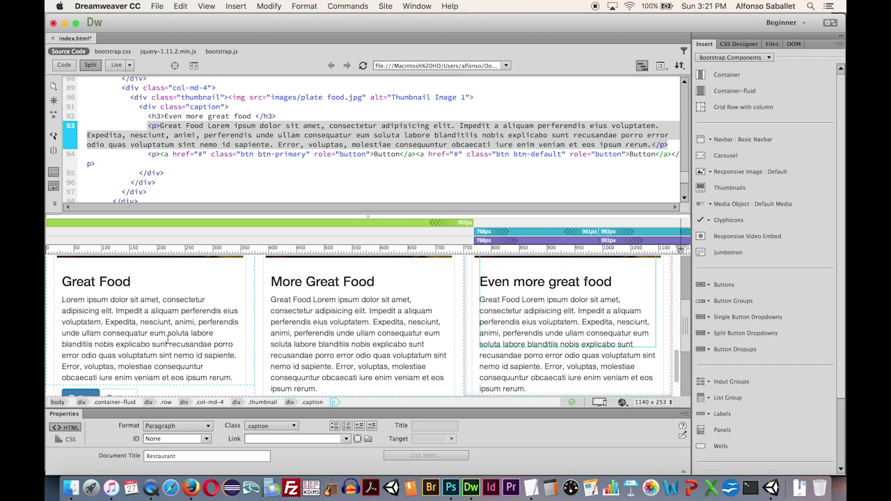
# Show only the live page and delete the paragraph holding both buttons in the "Great Food" thumbnail.
pyautogui.click(118, 65)
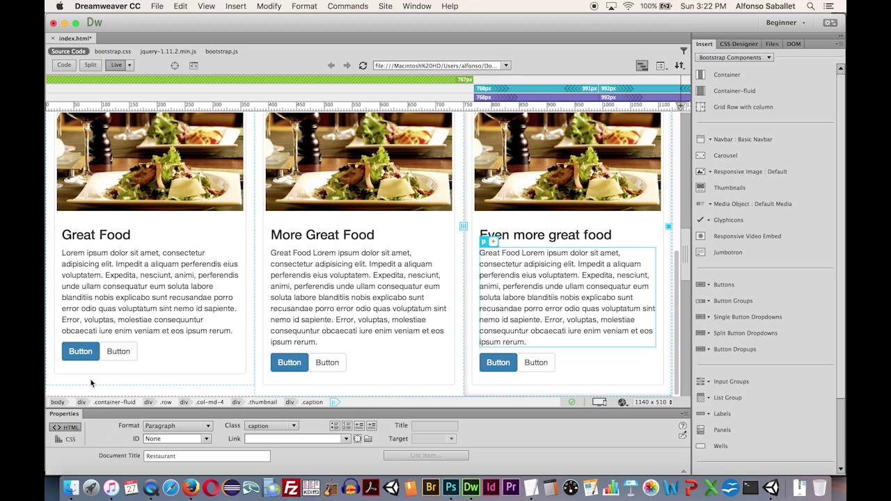
pyautogui.click(87, 354)
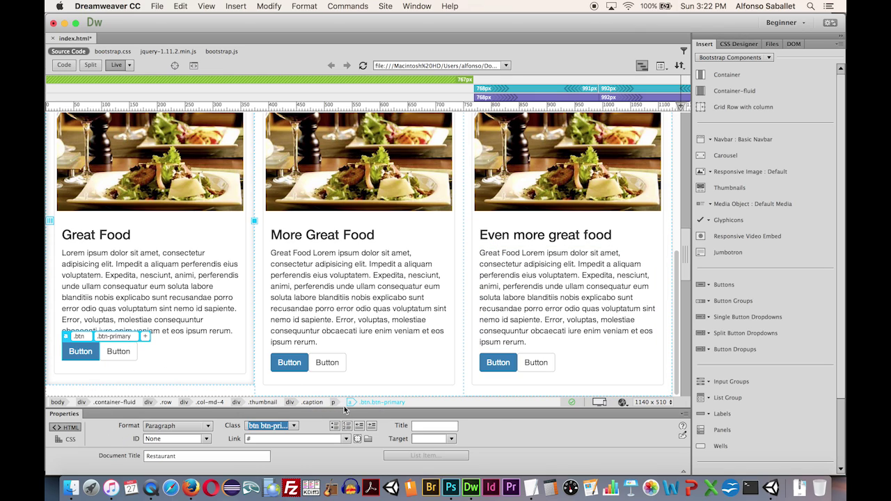
pyautogui.scroll(-1, 333, 403)
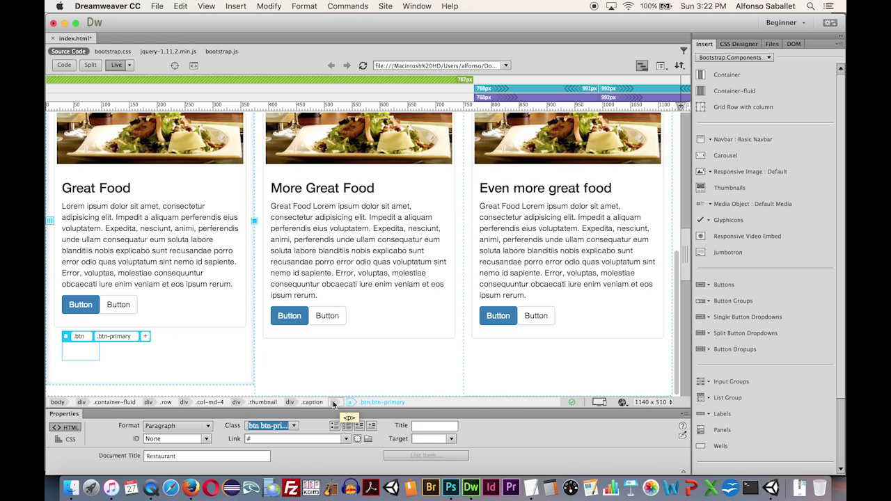
pyautogui.click(333, 401)
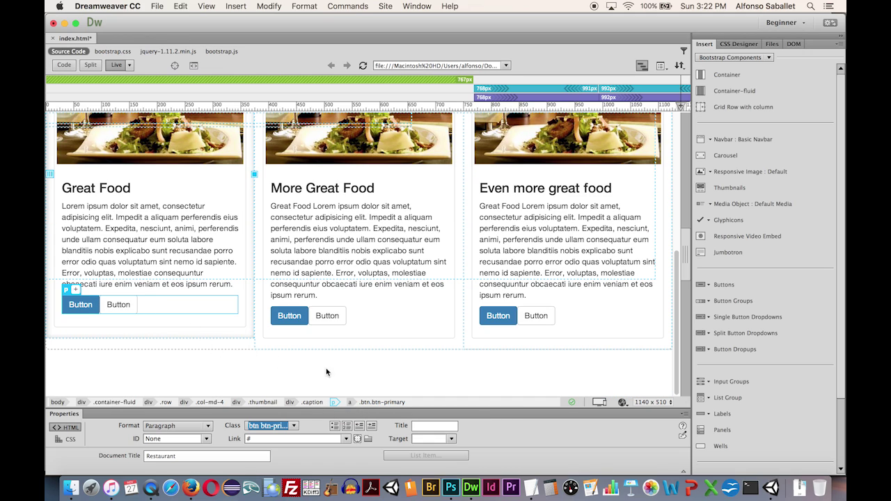
pyautogui.scroll(1, 332, 396)
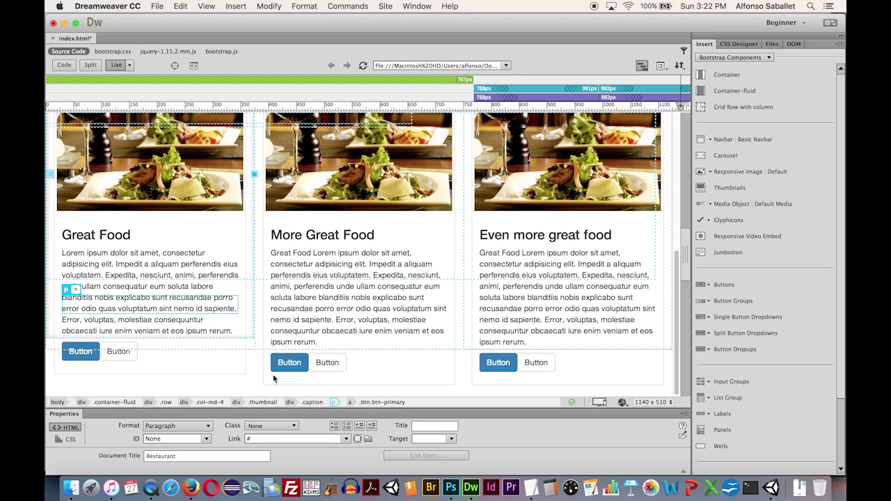
pyautogui.click(336, 403)
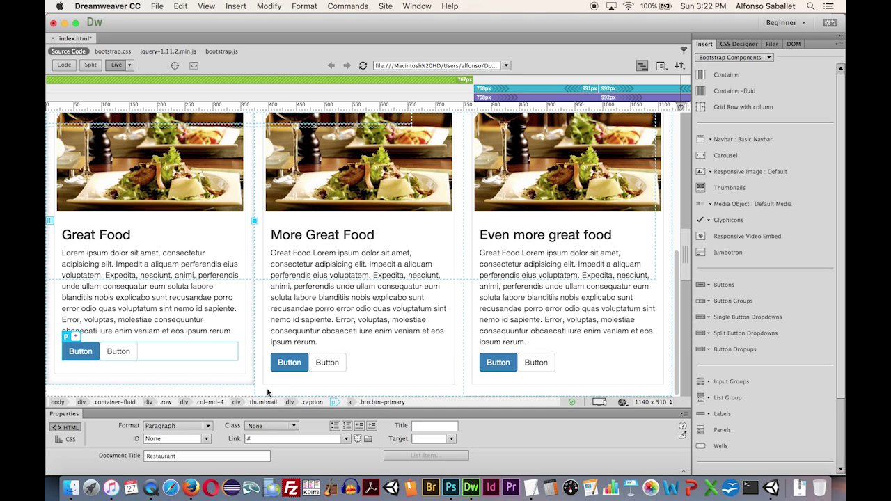
pyautogui.press('Delete')
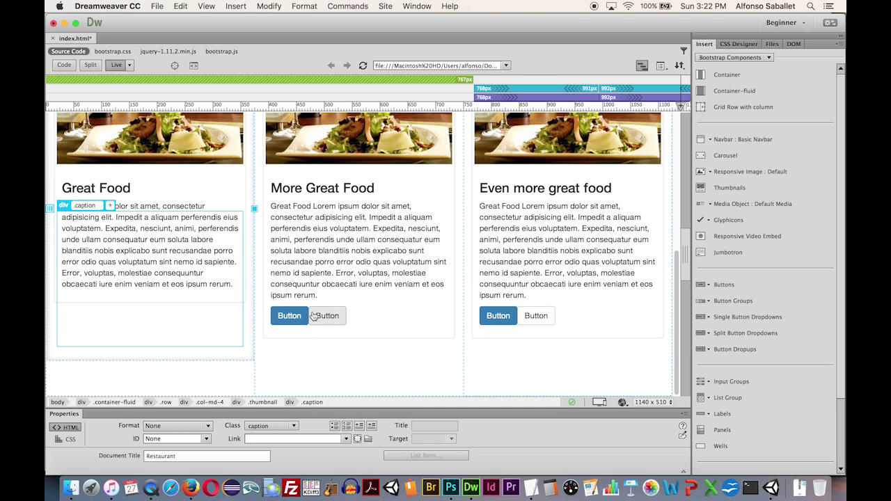
# Delete the paragraph holding both buttons in the "More Great Food" thumbnail.
pyautogui.click(314, 316)
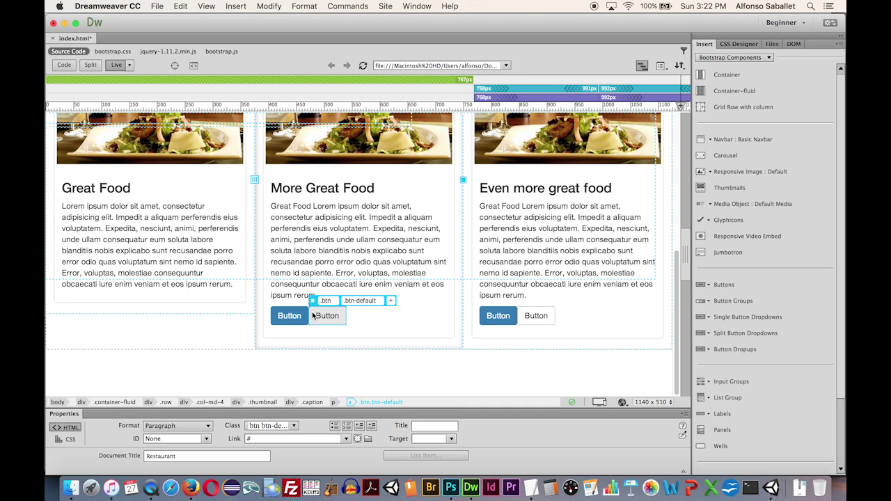
pyautogui.click(332, 402)
pyautogui.press('Delete')
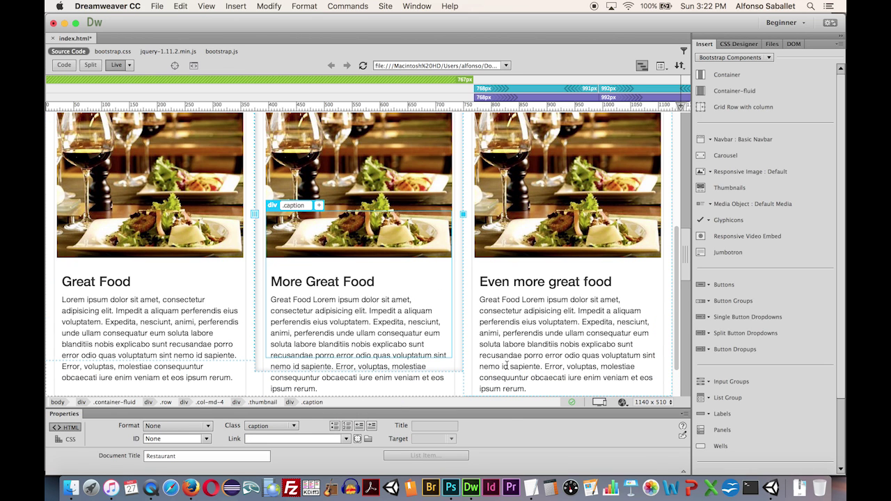
# Delete the paragraph holding both buttons in the "Even more great food" thumbnail and save the page.
pyautogui.click(529, 364)
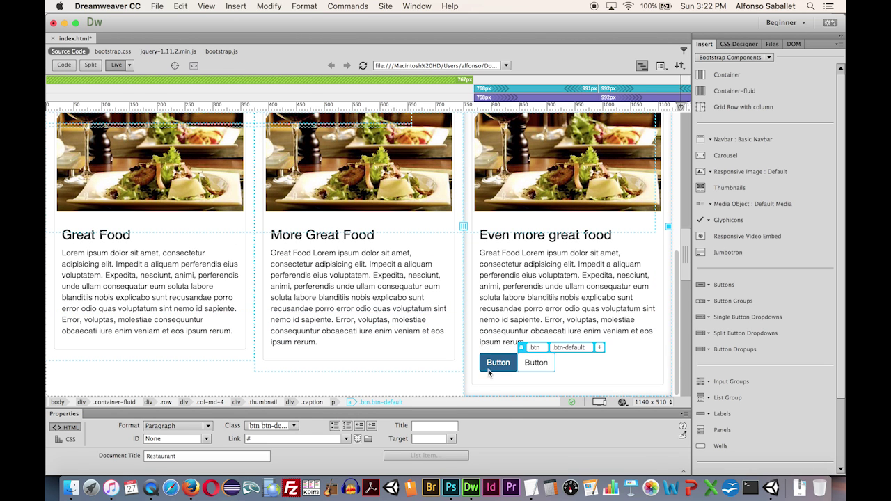
pyautogui.click(332, 401)
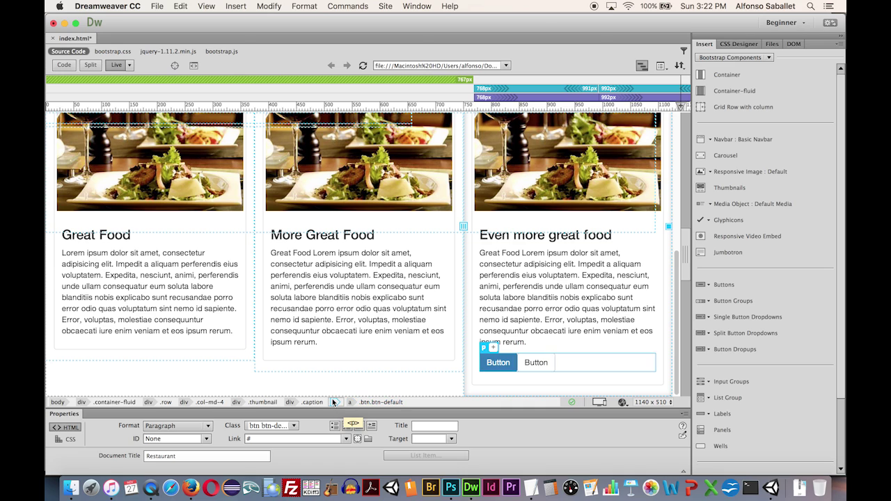
pyautogui.press('Delete')
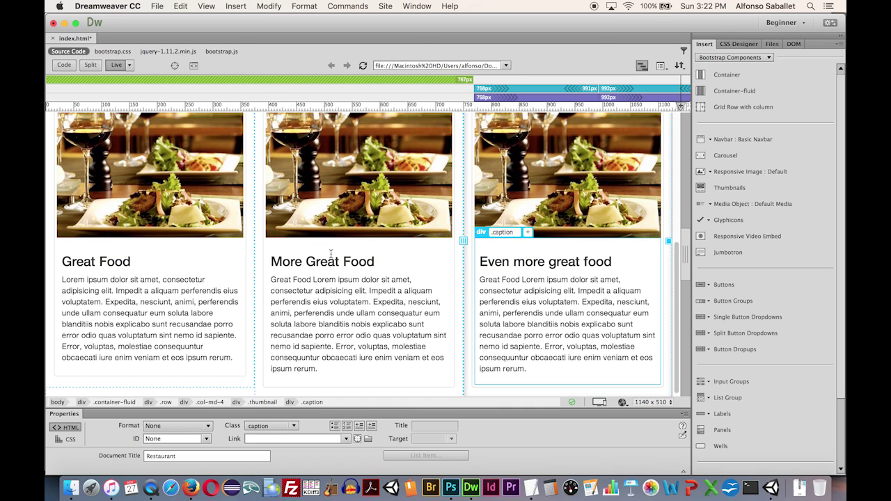
pyautogui.scroll(2, 331, 253)
pyautogui.scroll(-3, 337, 252)
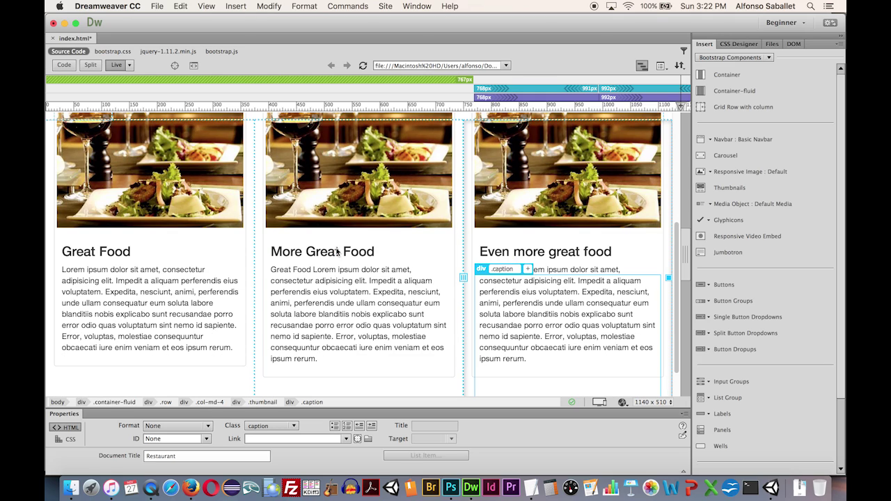
pyautogui.scroll(3, 336, 252)
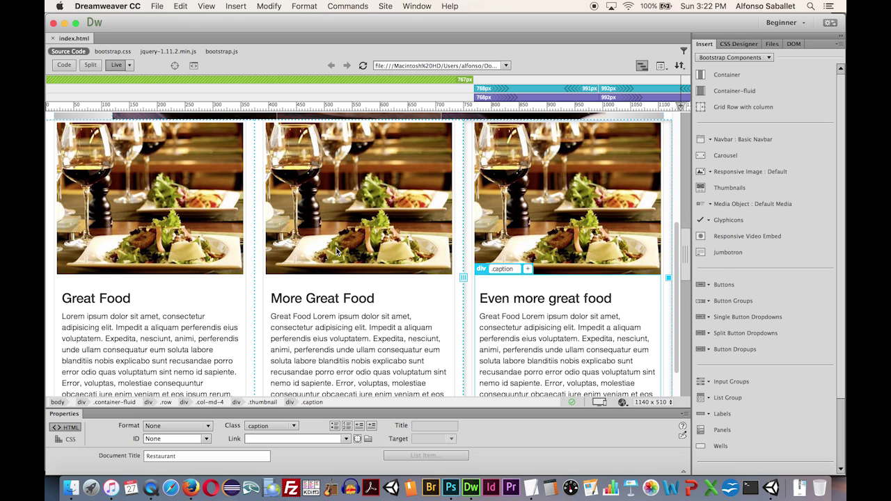
# Switch to Firefox, reload index.html and check the carousel and the three edited thumbnails.
pyautogui.press('super+Tab')
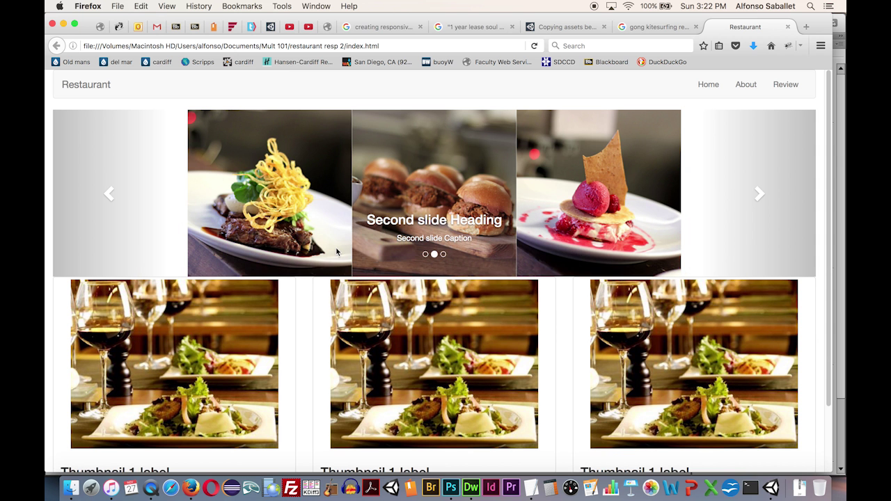
pyautogui.press('super+r')
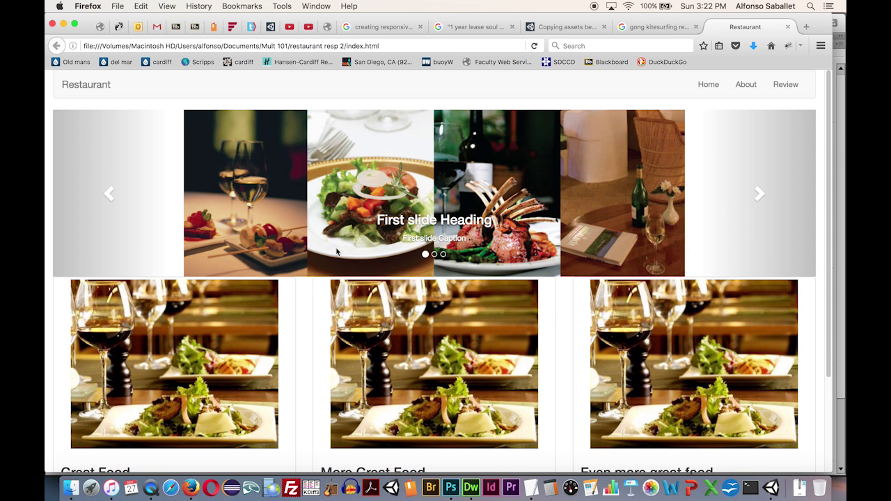
pyautogui.scroll(-3, 325, 285)
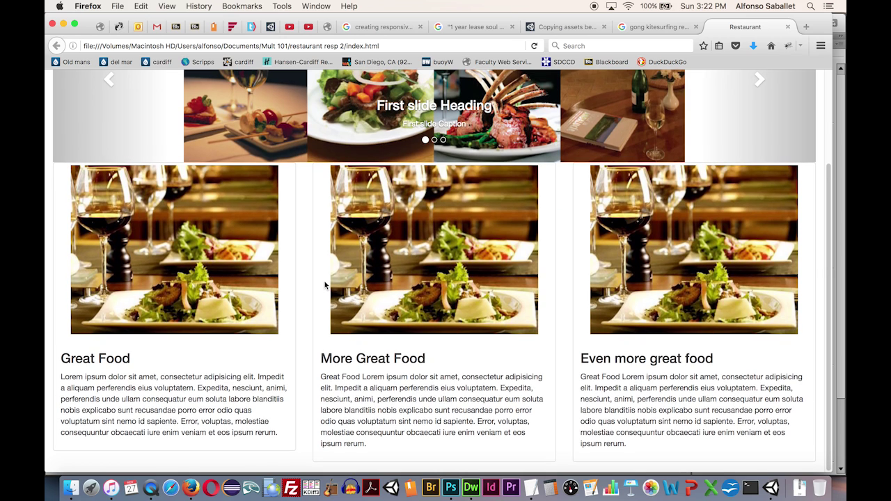
pyautogui.scroll(3, 326, 285)
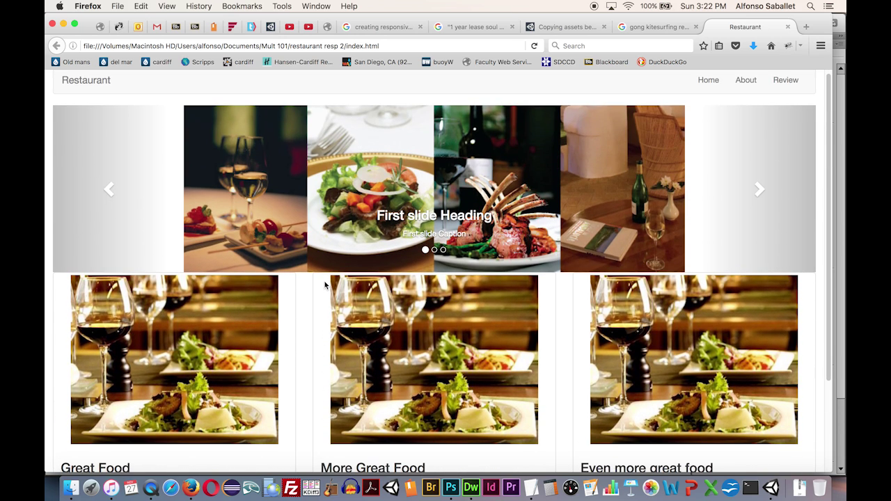
pyautogui.scroll(-1, 325, 285)
pyautogui.scroll(1, 326, 286)
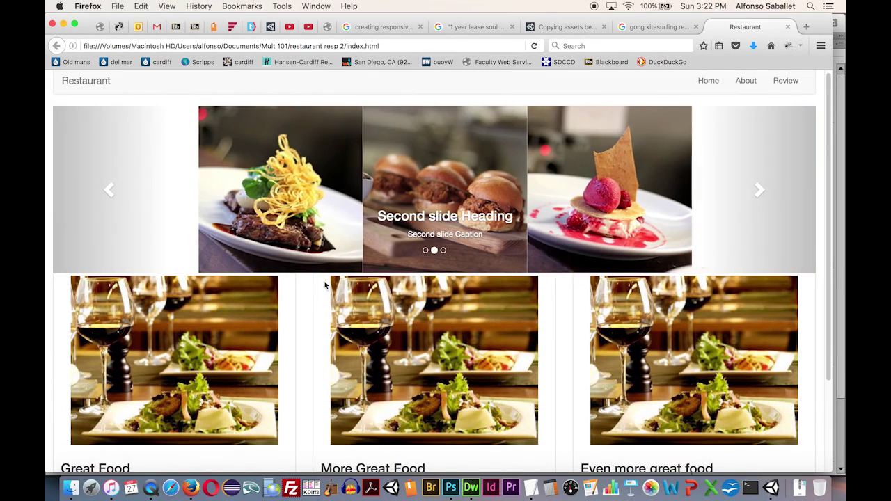
pyautogui.scroll(-3, 325, 285)
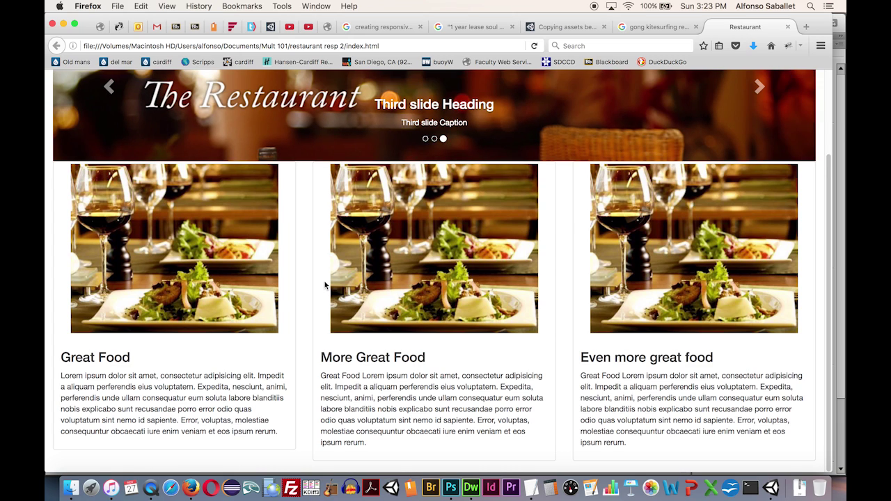
# Switch back to Dreamweaver and select the row div that contains the three thumbnails.
pyautogui.press('super+Tab')
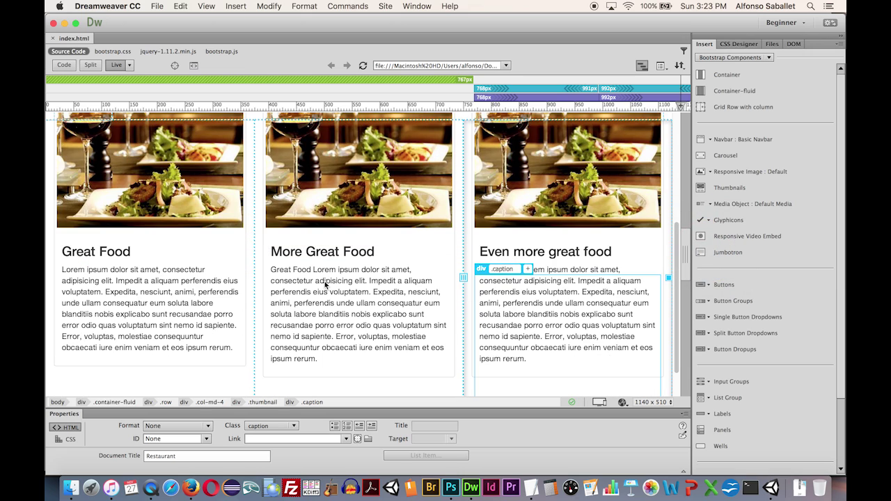
pyautogui.scroll(-1, 325, 284)
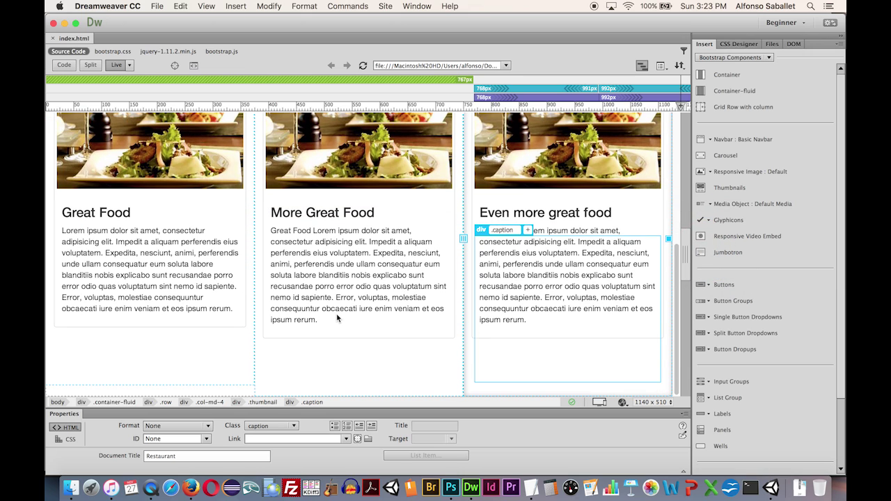
pyautogui.scroll(1, 337, 317)
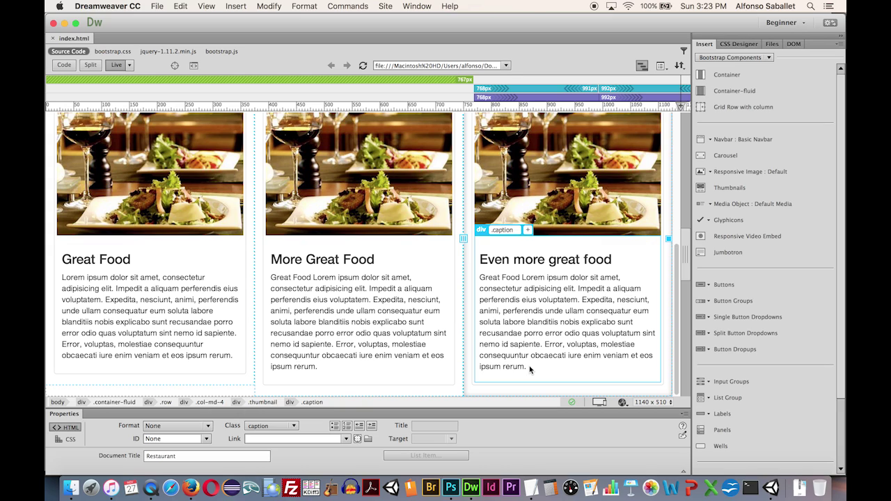
pyautogui.click(549, 320)
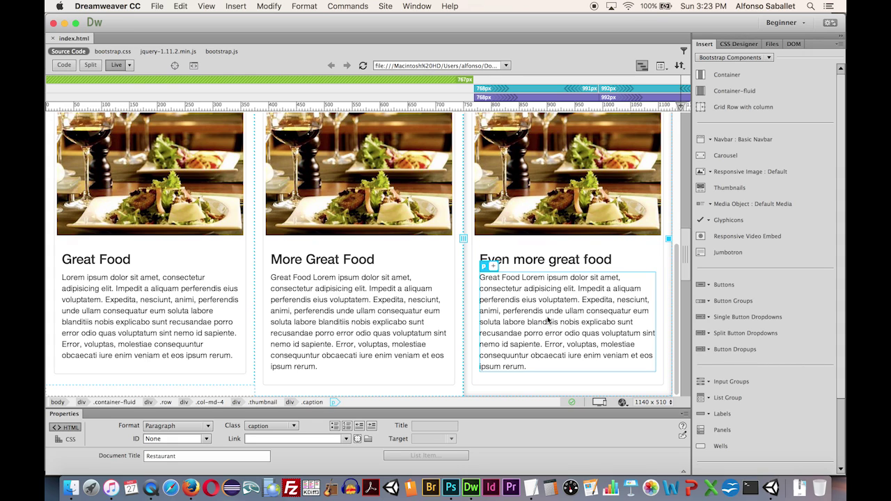
pyautogui.scroll(-3, 548, 320)
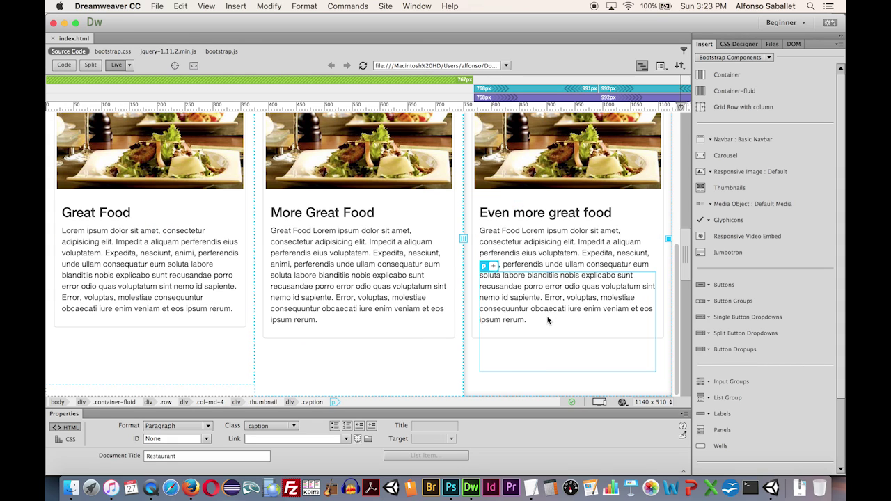
pyautogui.click(335, 402)
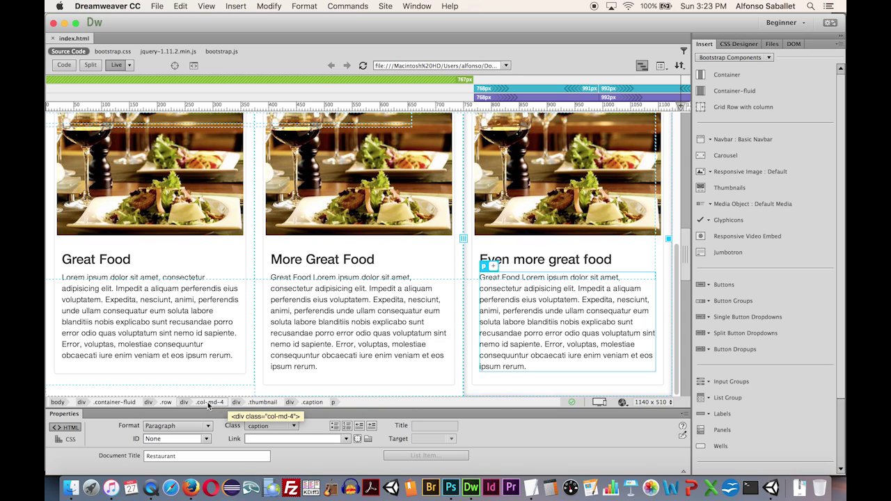
pyautogui.click(166, 403)
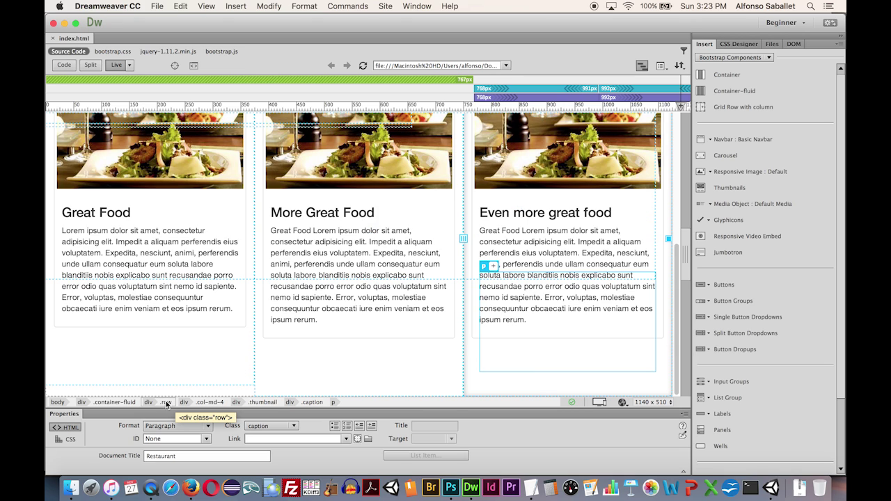
pyautogui.click(156, 404)
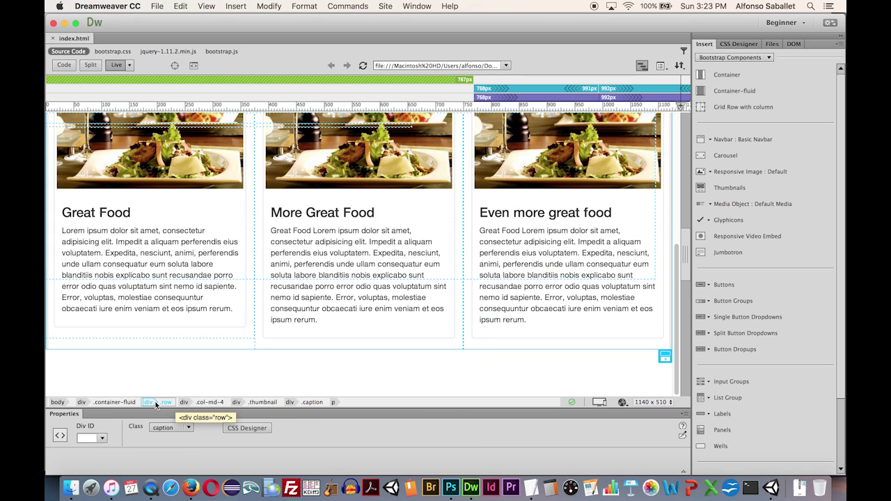
# Examine how far the selected row extends around the carousel and thumbnails, and reselect the row div.
pyautogui.scroll(3, 598, 215)
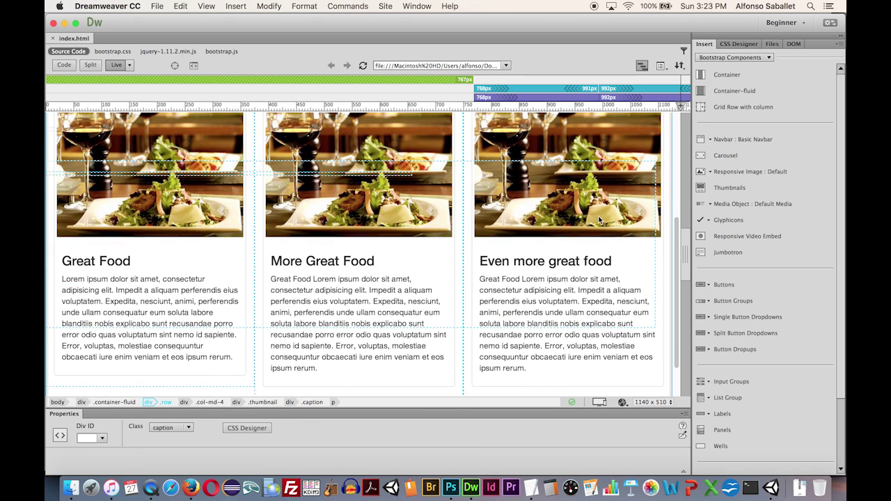
pyautogui.scroll(3, 599, 220)
pyautogui.scroll(-3, 599, 220)
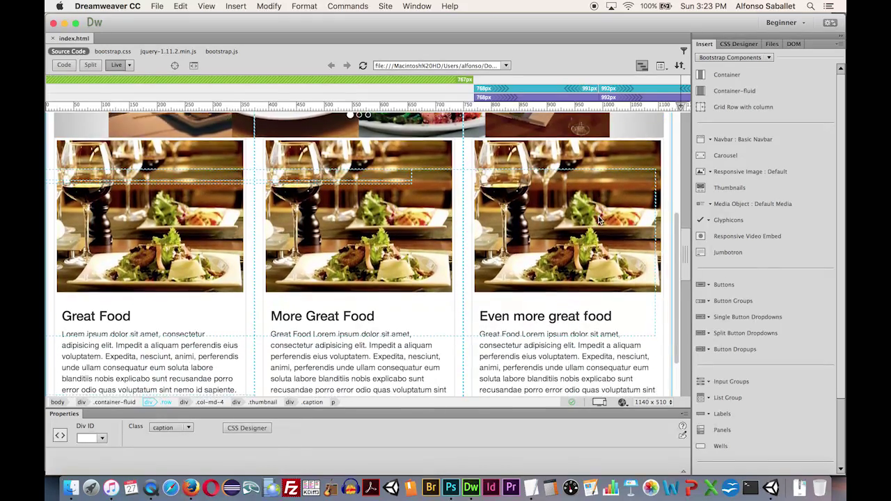
pyautogui.scroll(4, 599, 220)
pyautogui.scroll(-3, 599, 220)
pyautogui.scroll(1, 599, 220)
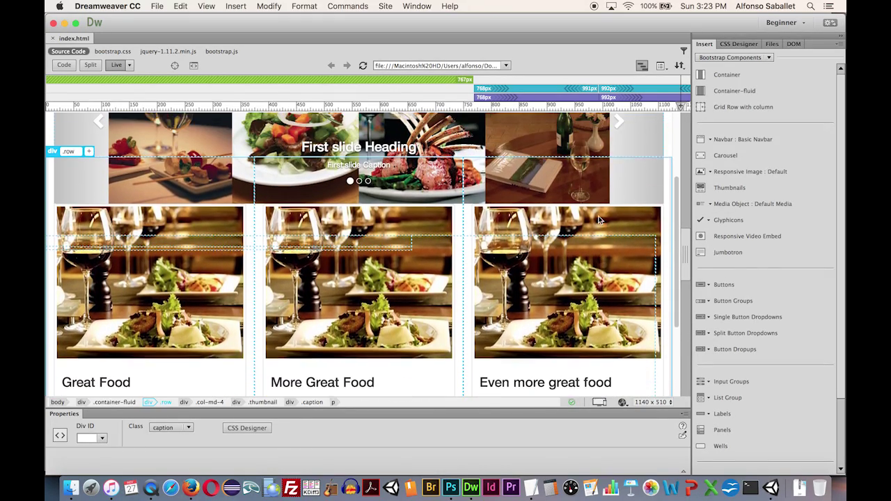
pyautogui.scroll(-3, 598, 218)
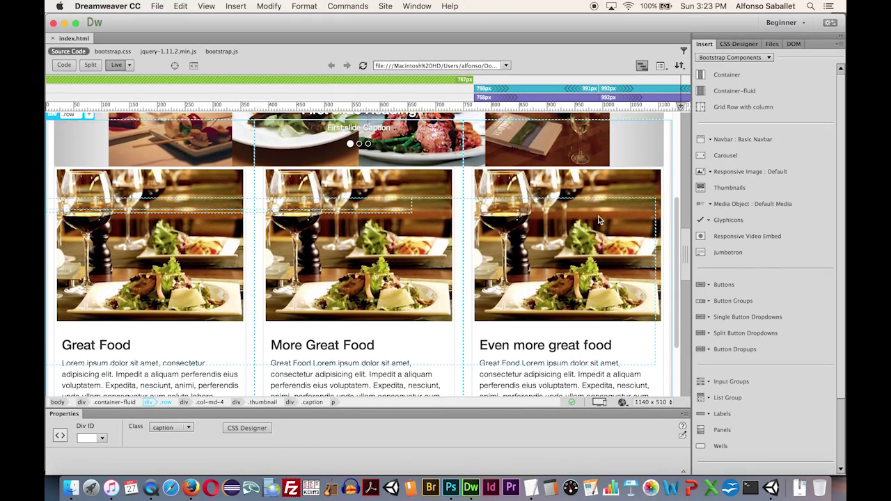
pyautogui.scroll(2, 598, 218)
pyautogui.scroll(-4, 598, 219)
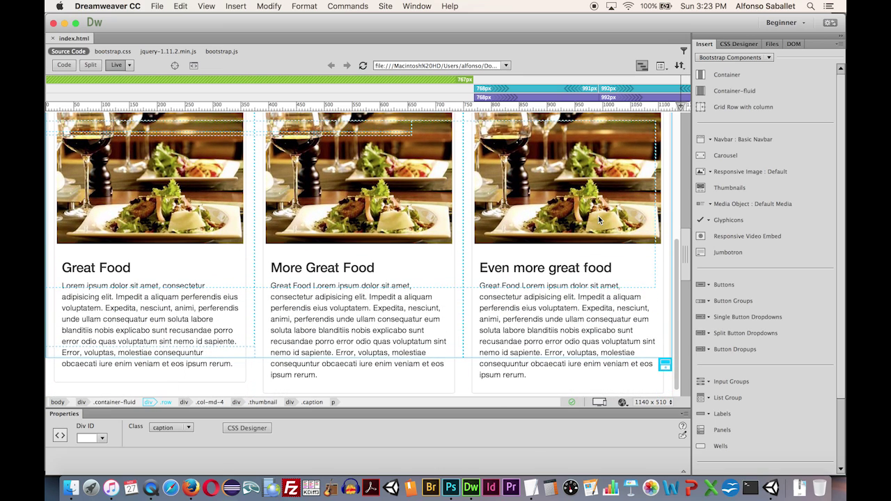
pyautogui.click(159, 403)
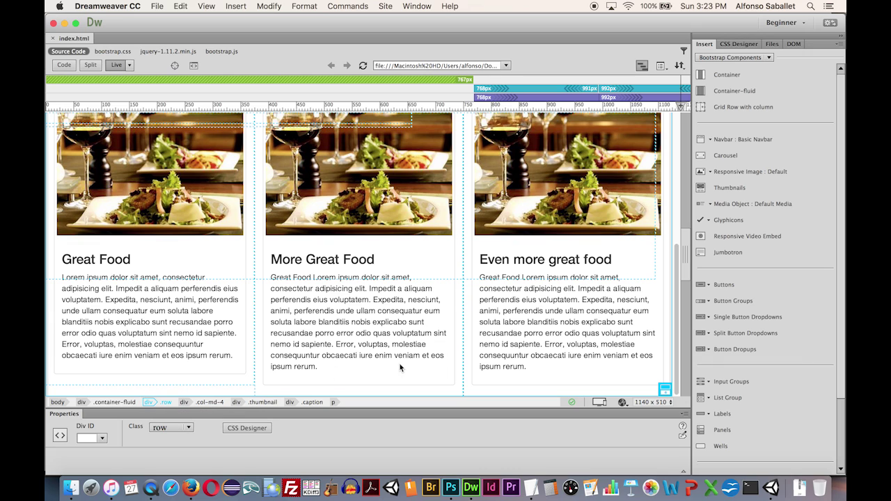
pyautogui.scroll(-3, 400, 367)
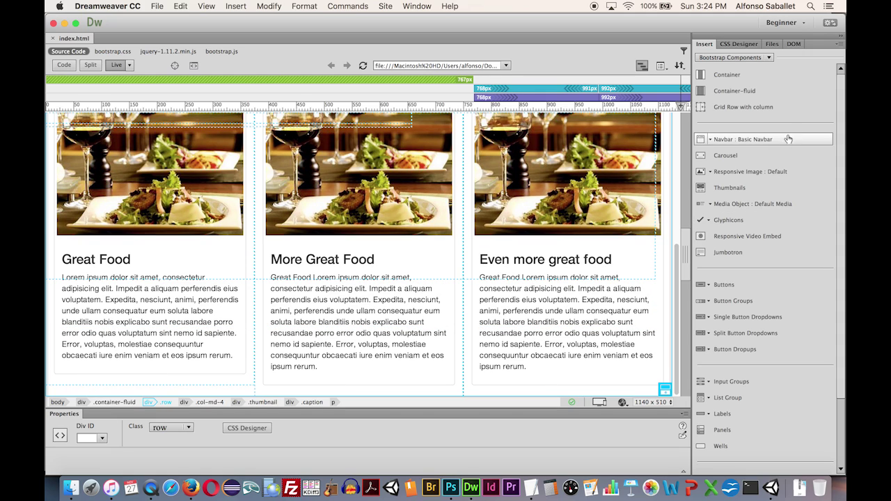
# Insert an HTML footer element after the row that holds the three thumbnails.
pyautogui.click(758, 58)
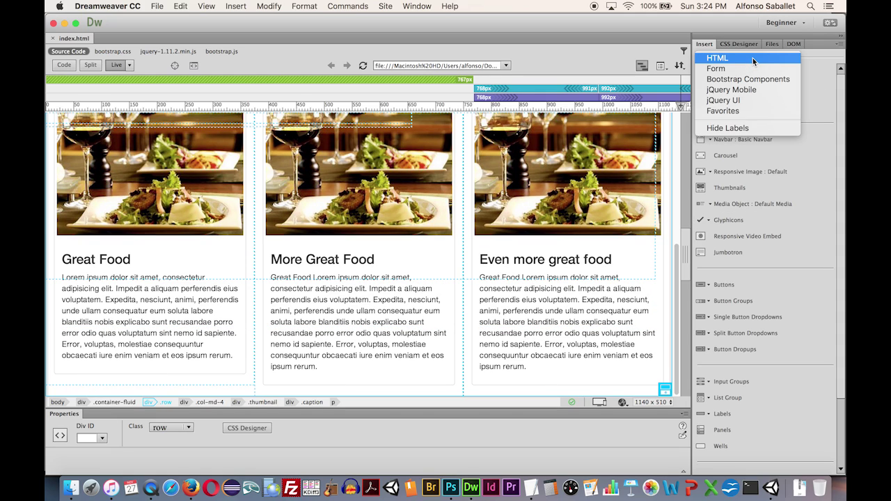
pyautogui.click(731, 61)
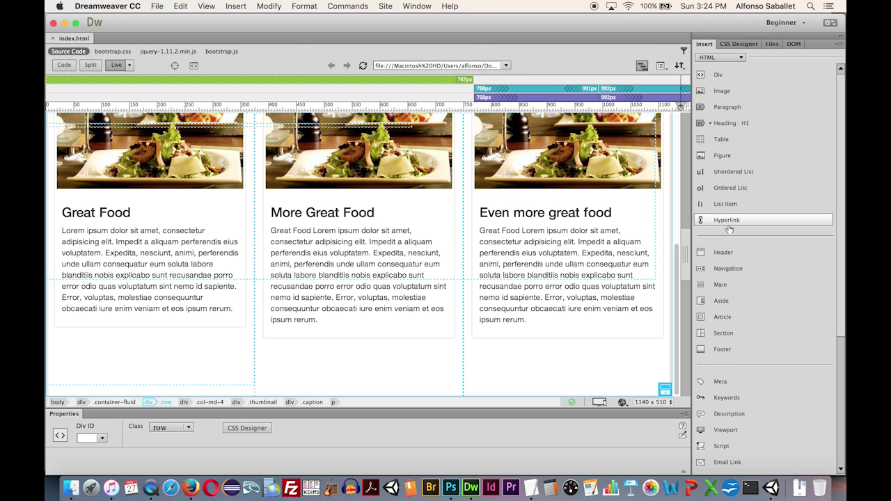
pyautogui.click(724, 353)
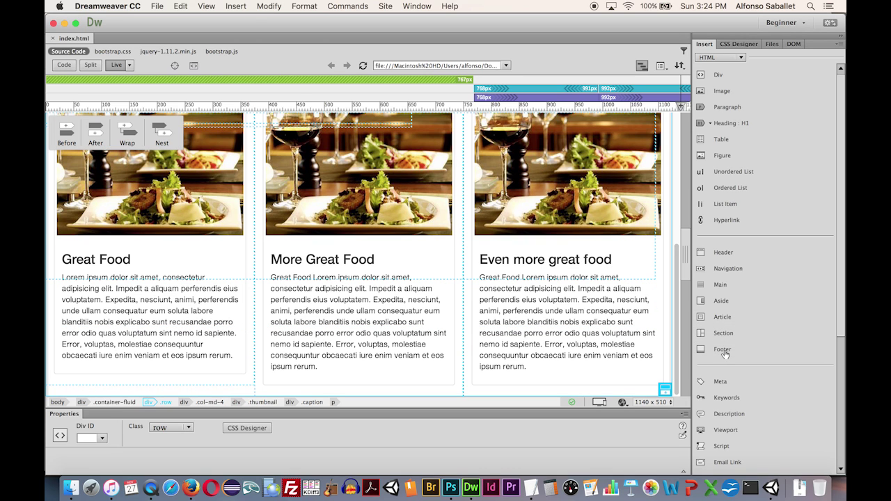
pyautogui.click(97, 138)
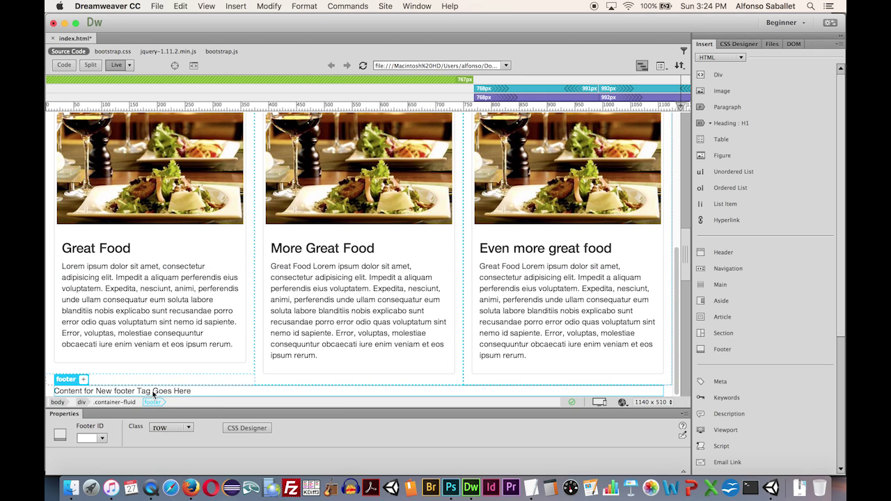
# Replace the footer's placeholder text with "Copyright 2016" and finish the text editing.
pyautogui.click(197, 391)
pyautogui.scroll(-2, 196, 394)
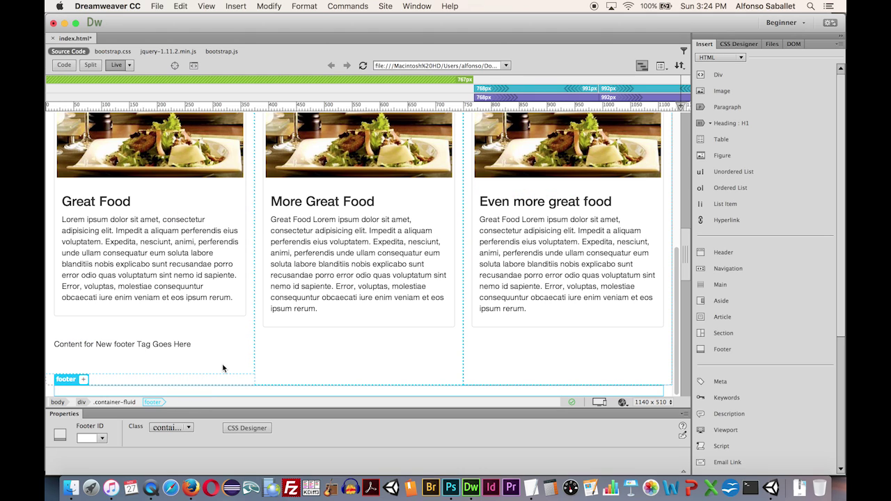
pyautogui.click(213, 393)
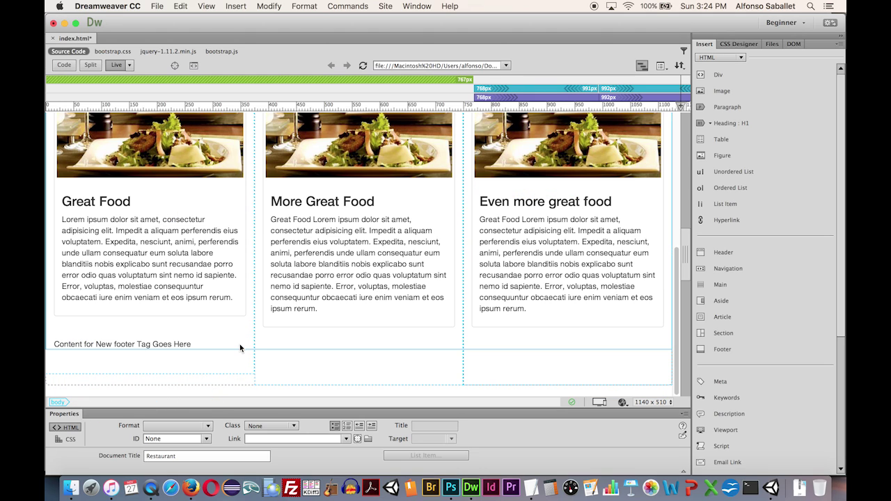
pyautogui.scroll(2, 677, 258)
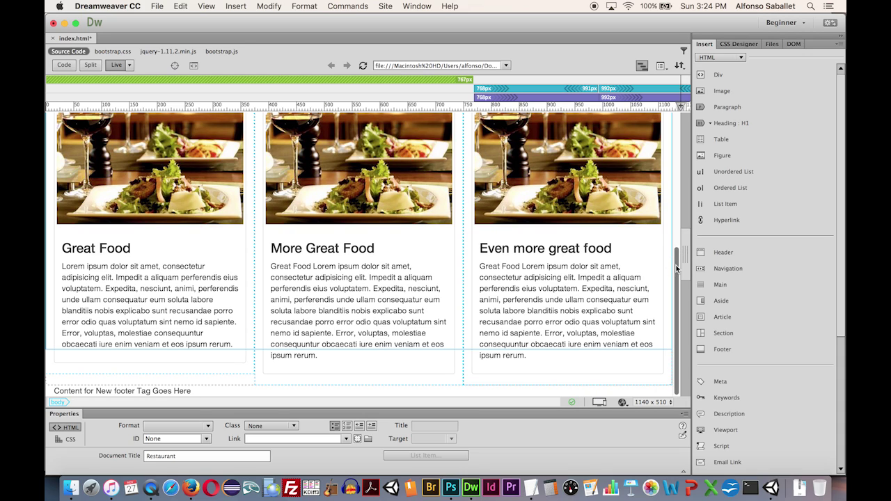
pyautogui.click(188, 393)
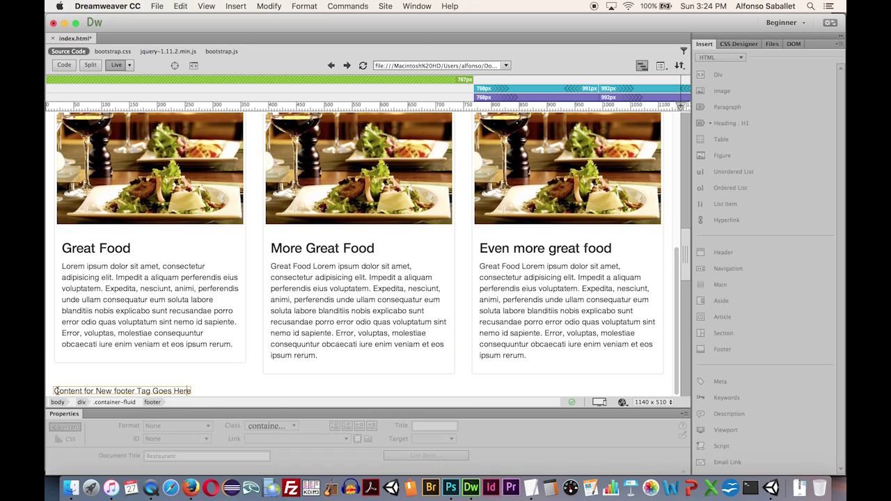
pyautogui.moveTo(54, 391); pyautogui.dragTo(191, 393)
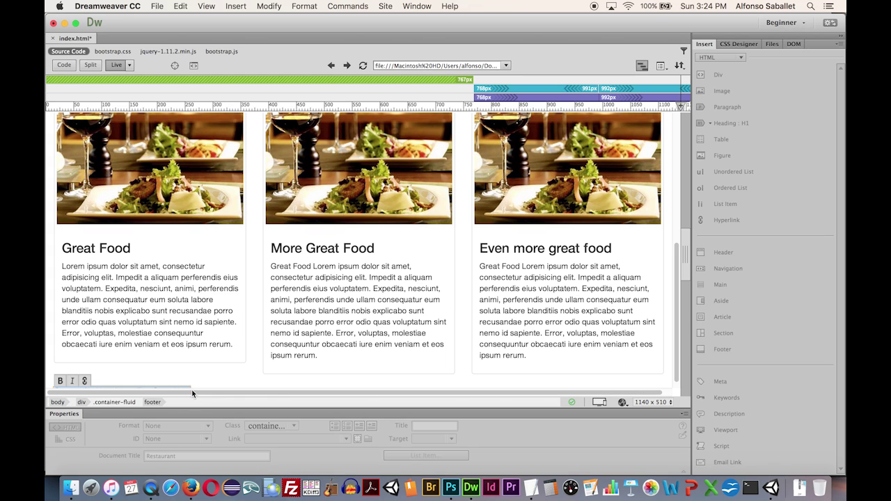
pyautogui.scroll(-2, 192, 394)
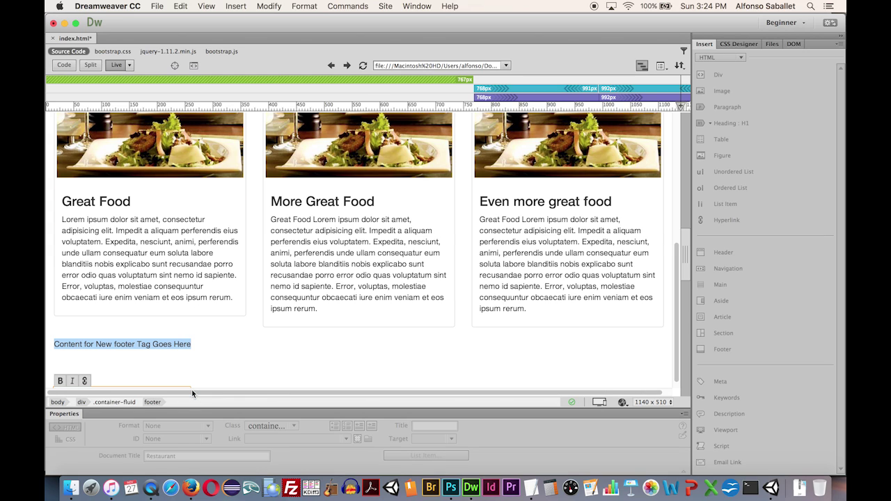
pyautogui.write('Co')
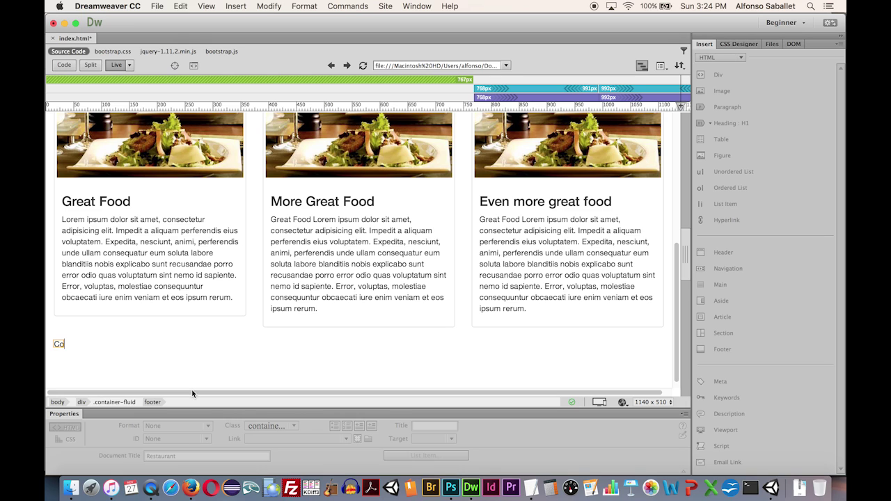
pyautogui.write('pyrigt')
pyautogui.press('BackSpace')
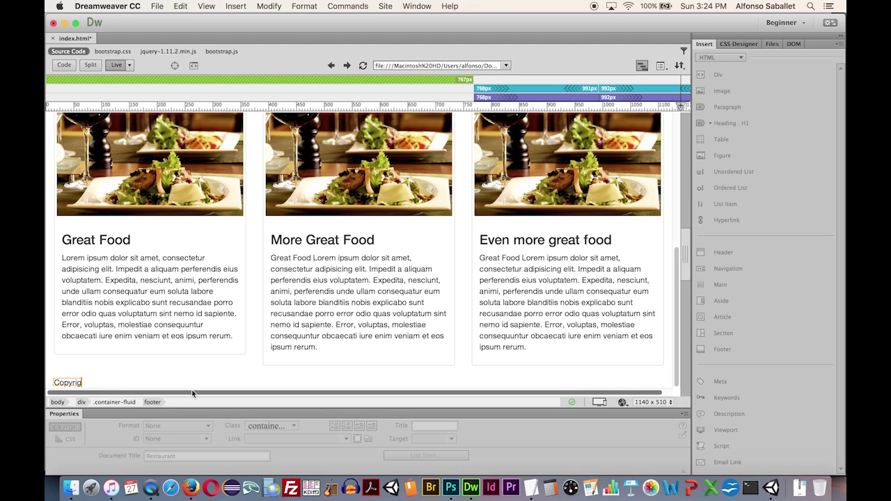
pyautogui.write('ht 2016')
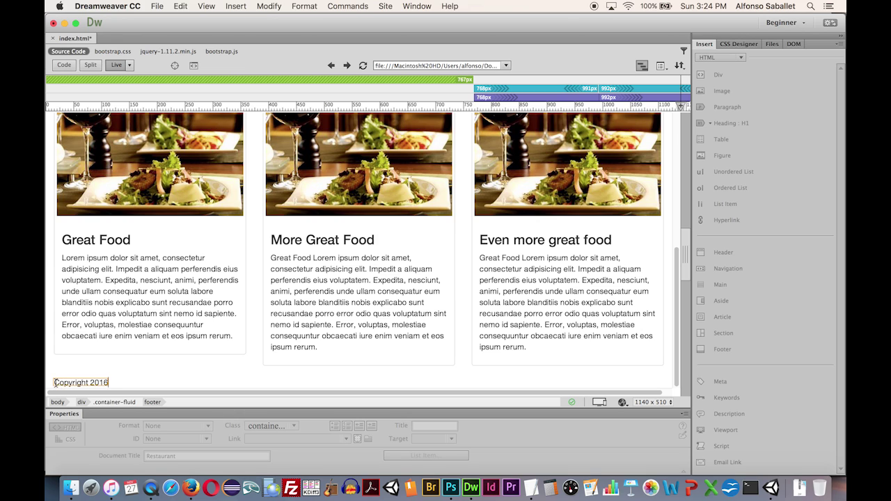
pyautogui.press('Escape')
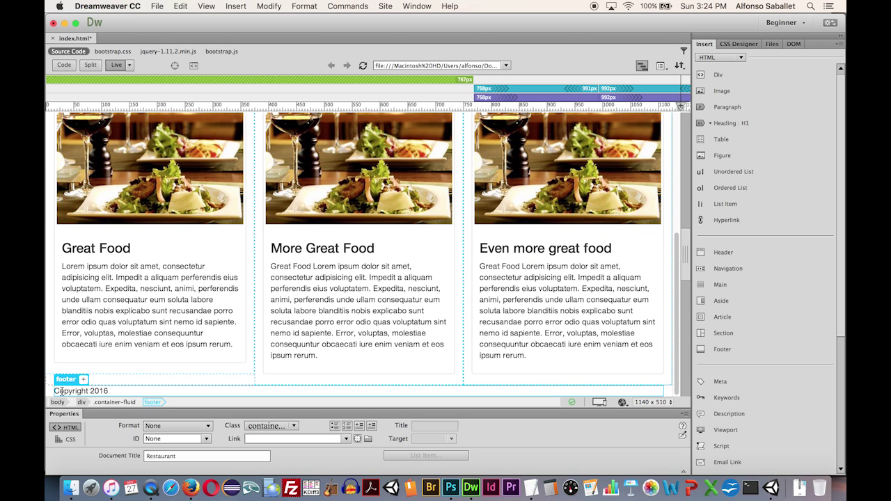
# Show the code alongside the live page and place the insertion point directly before "Copyright 2016" in the footer tag.
pyautogui.click(56, 392)
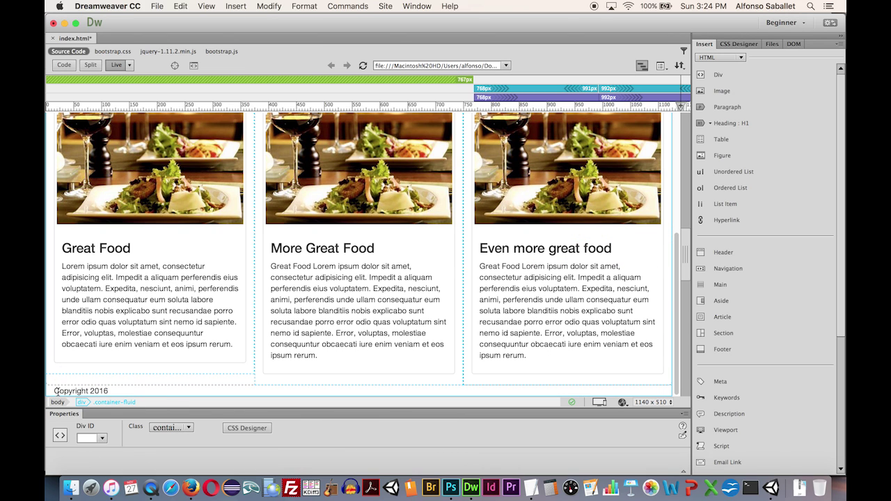
pyautogui.click(56, 391)
pyautogui.scroll(2, 57, 390)
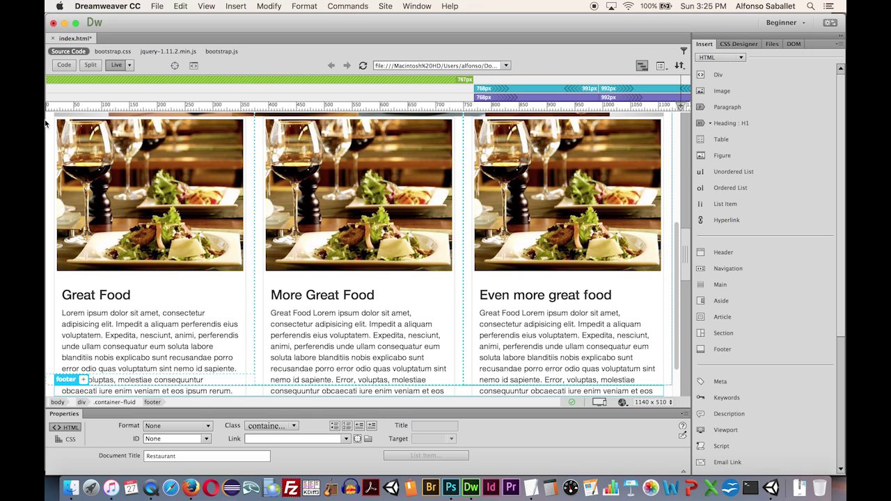
pyautogui.click(90, 65)
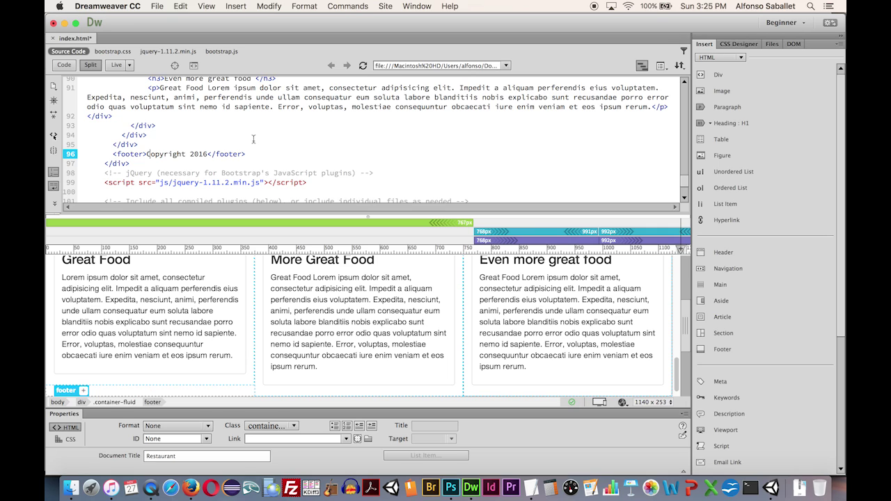
pyautogui.scroll(-3, 254, 139)
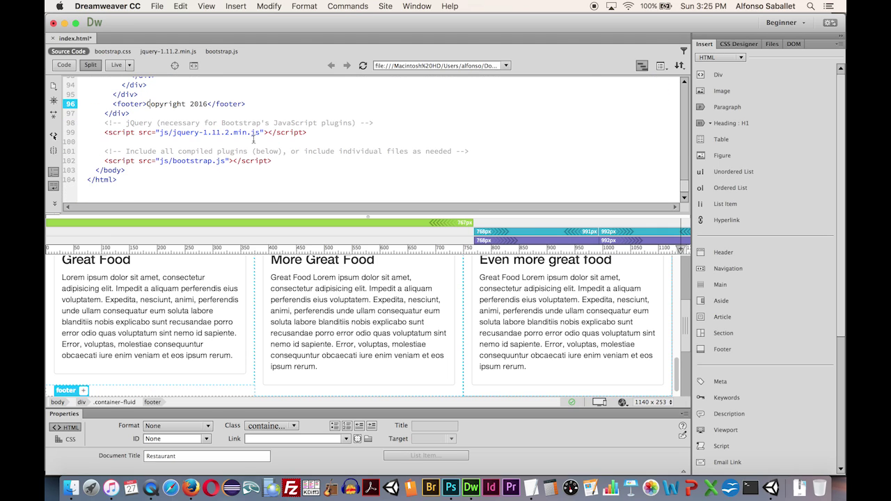
pyautogui.scroll(1, 253, 139)
pyautogui.click(148, 123)
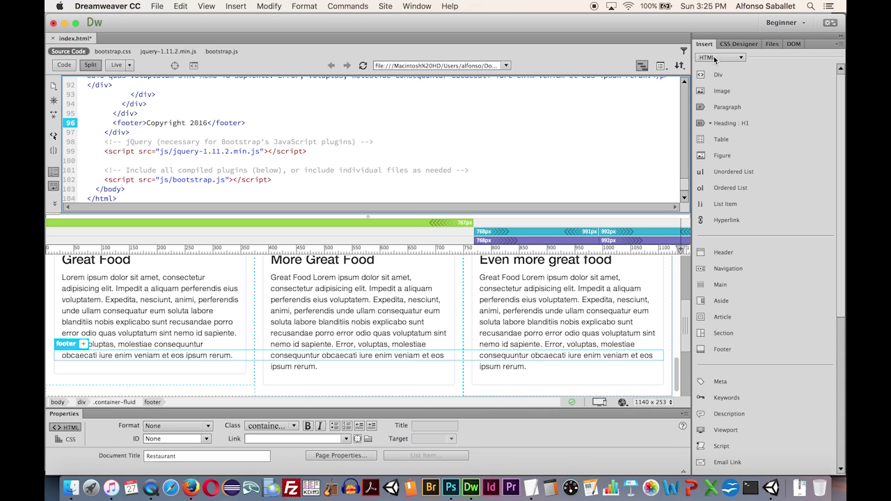
# Insert the copyright character before "Copyright 2016" in the footer and refresh the page view.
pyautogui.scroll(-5, 842, 172)
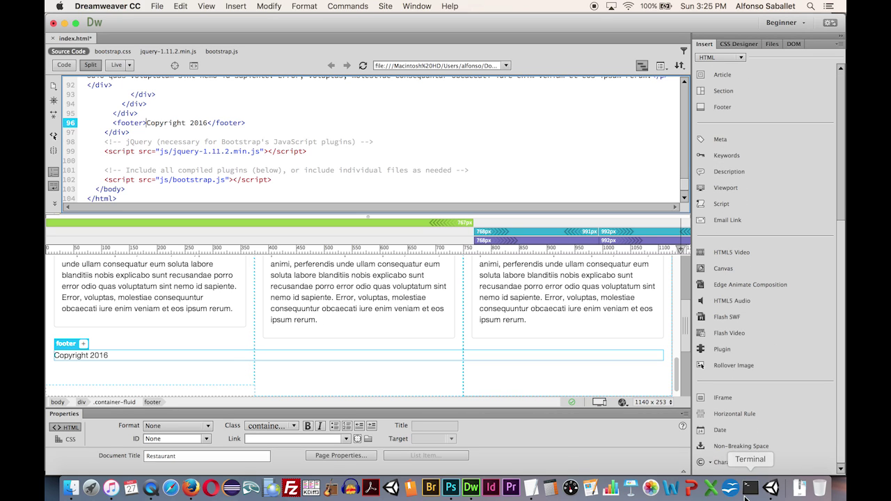
pyautogui.click(720, 462)
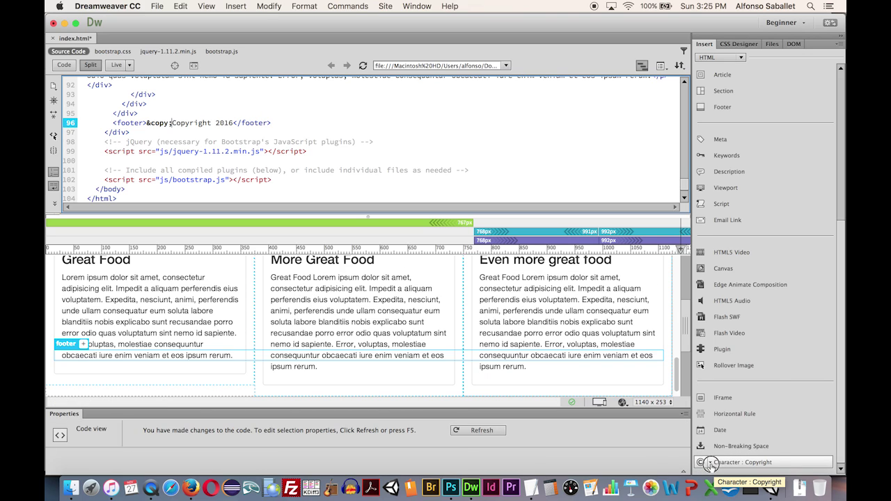
pyautogui.click(708, 463)
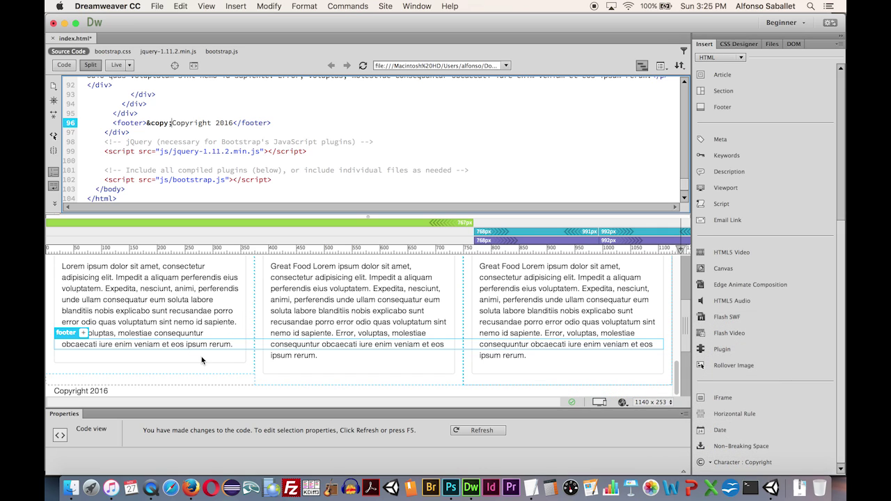
pyautogui.click(363, 65)
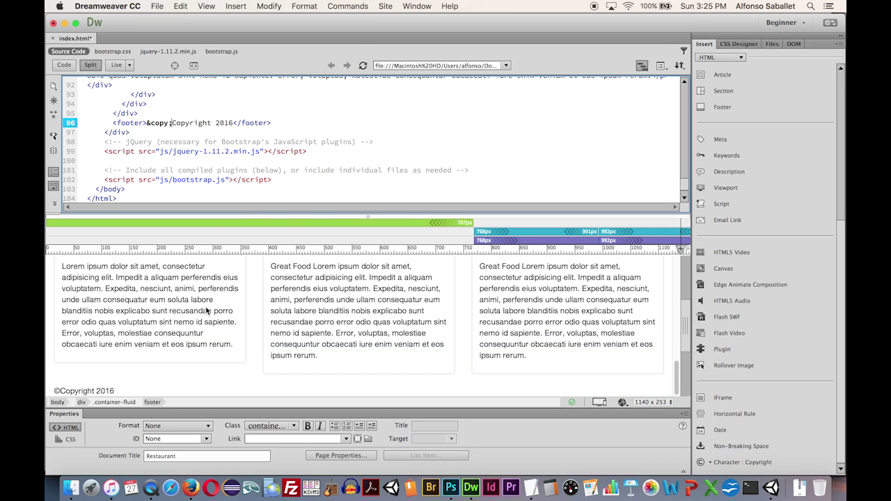
# Add a space between the copyright symbol and the word "Copyright" in the footer.
pyautogui.click(55, 392)
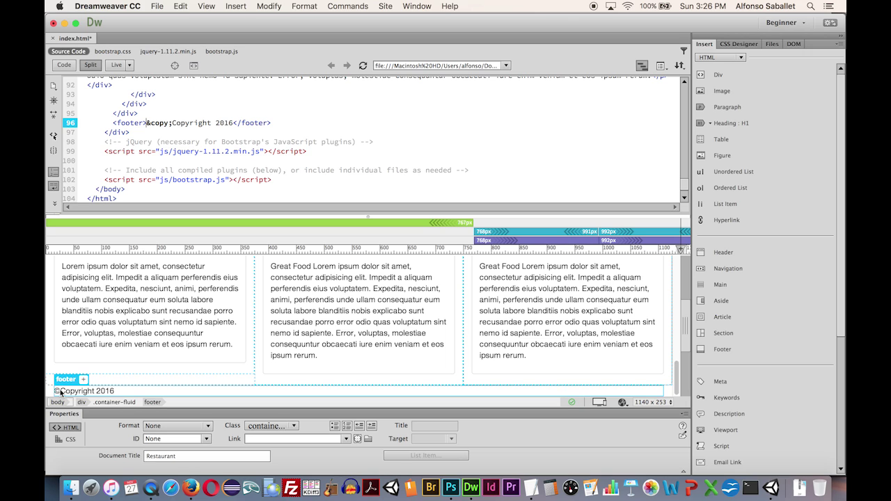
pyautogui.doubleClick(61, 392)
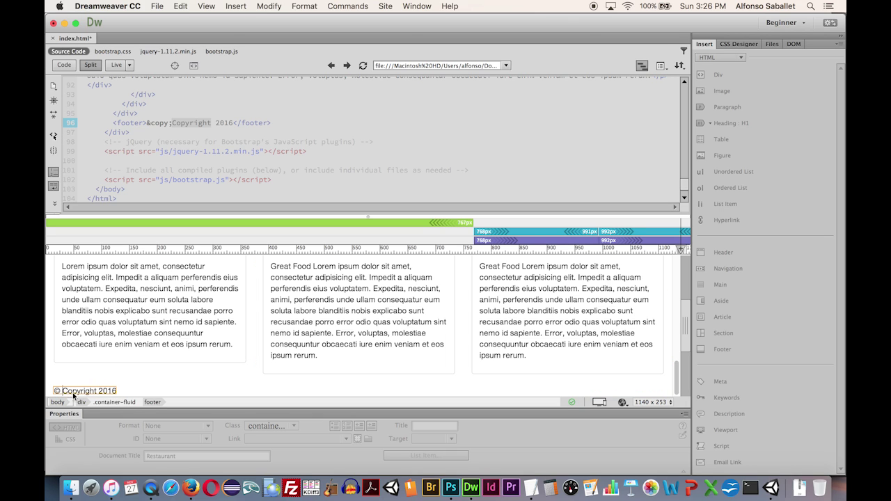
pyautogui.click(153, 149)
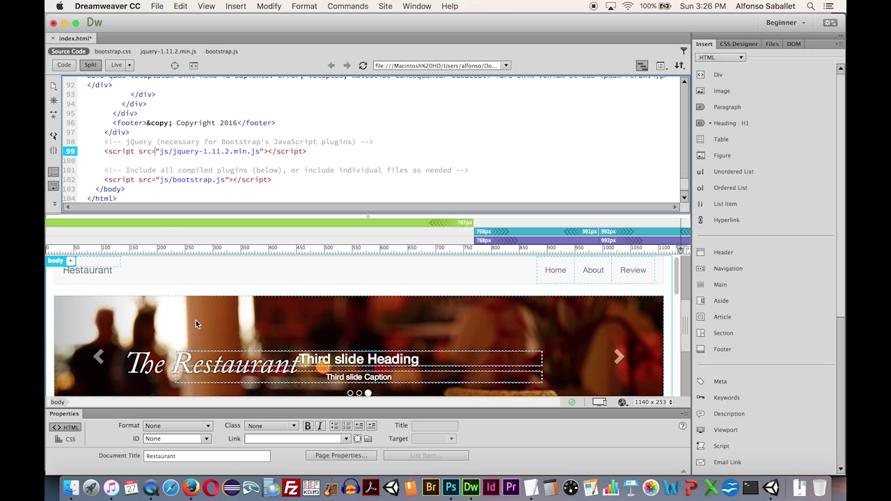
pyautogui.scroll(-15, 197, 322)
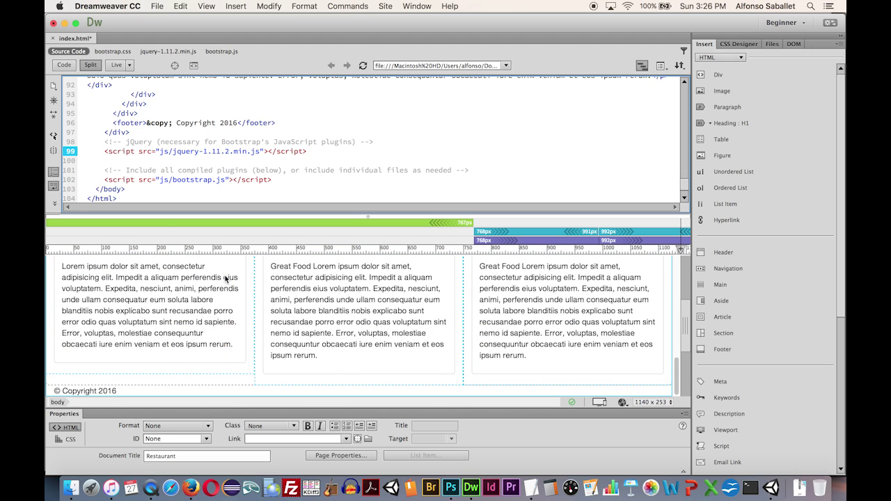
# Save index.html, switch to Firefox and reload the restaurant page to check its footer.
pyautogui.press('super+s')
pyautogui.press('super+Tab')
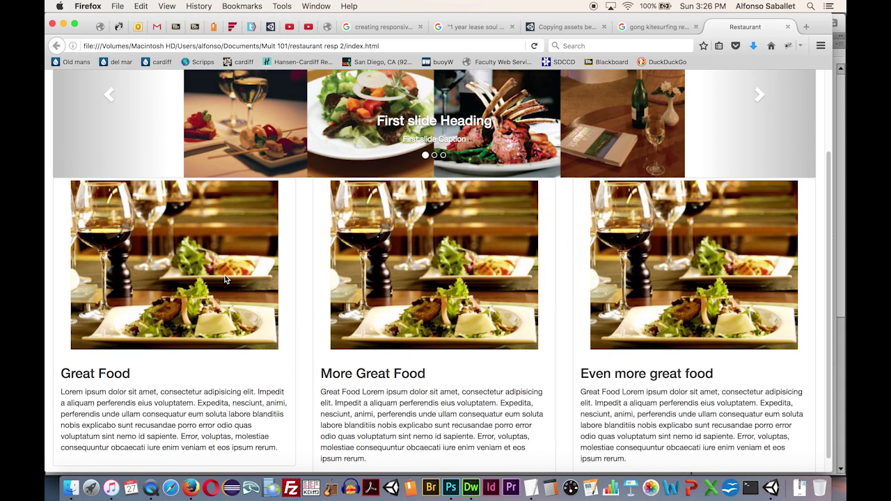
pyautogui.press('super+r')
pyautogui.scroll(-2, 225, 279)
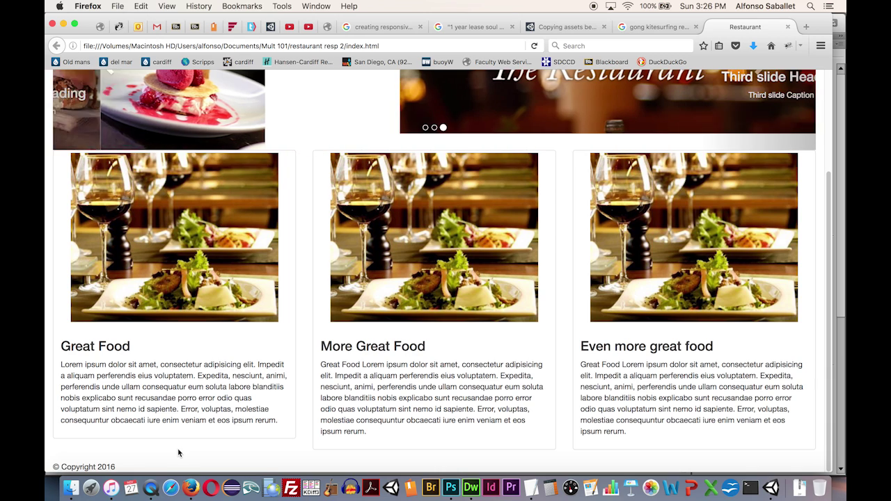
pyautogui.scroll(3, 178, 454)
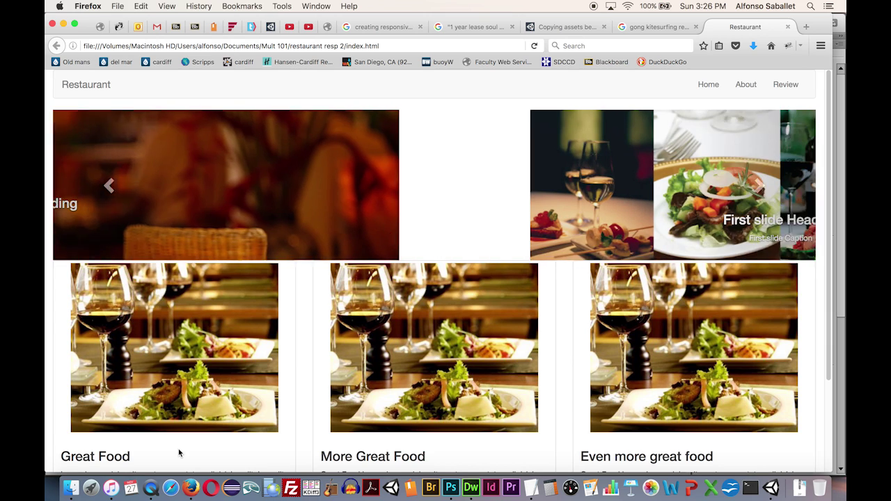
# Return to Dreamweaver and show the CSS Designer for the page.
pyautogui.press('cmd+Tab')
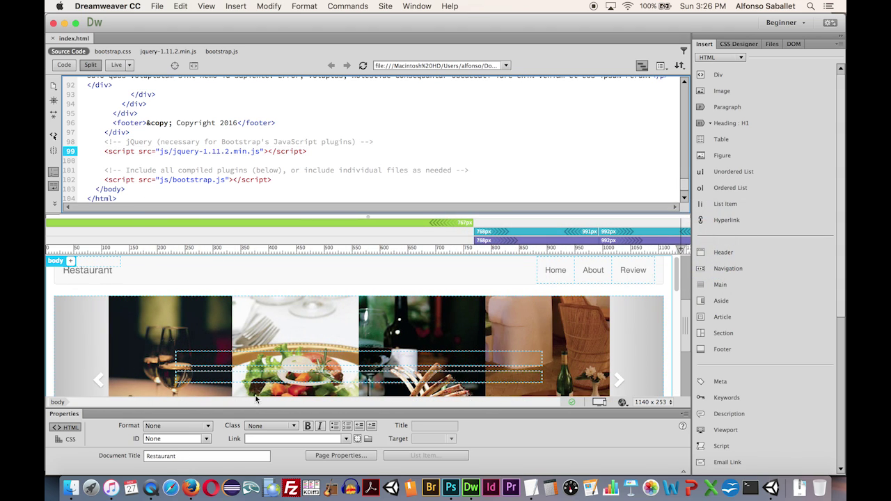
pyautogui.scroll(-3, 406, 303)
pyautogui.scroll(-10, 406, 303)
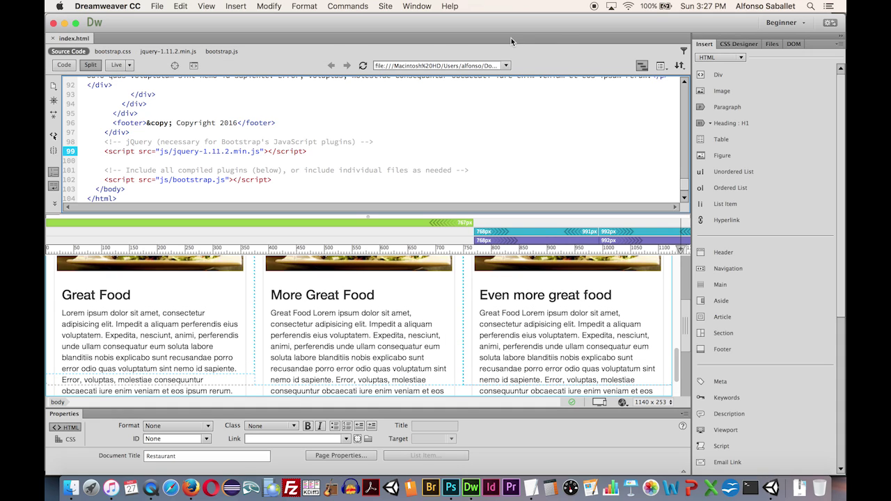
pyautogui.click(733, 45)
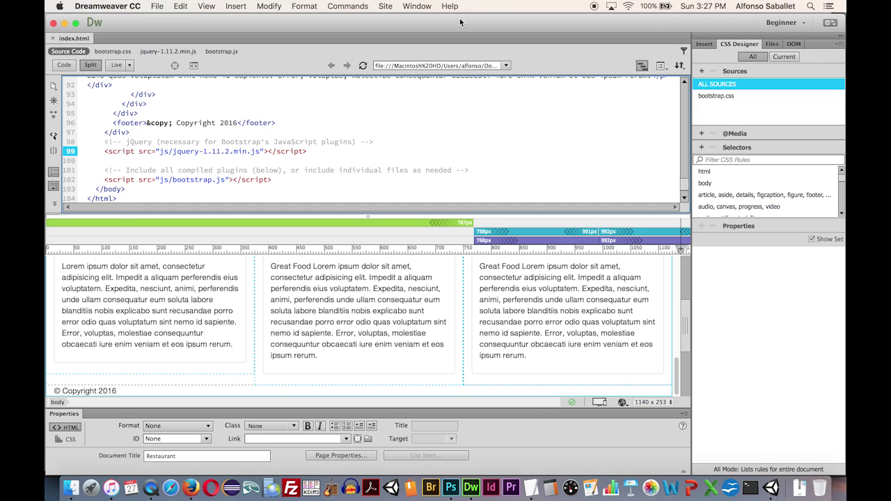
pyautogui.click(421, 6)
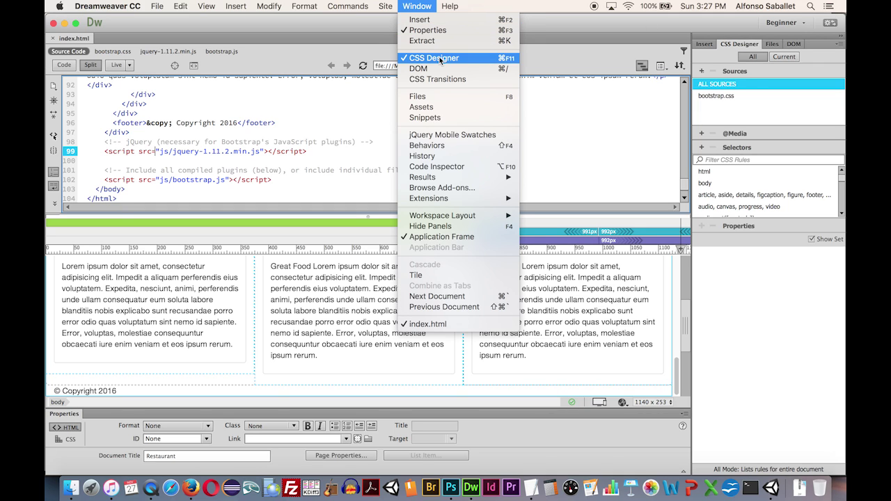
pyautogui.click(724, 49)
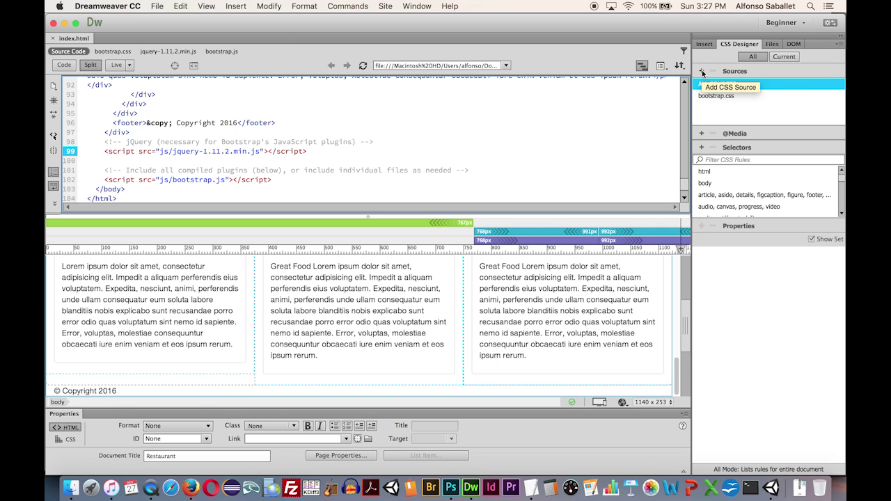
# Create a new CSS file named my_style.css and add it to the page as a link.
pyautogui.click(703, 72)
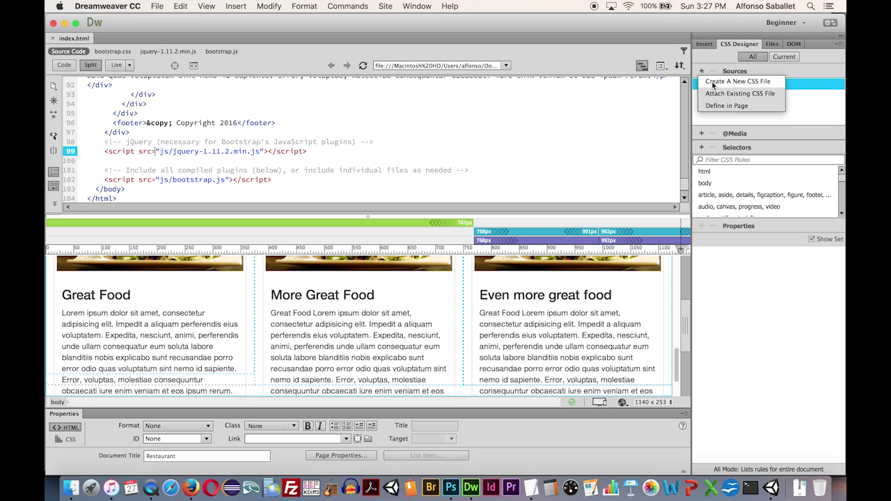
pyautogui.click(713, 83)
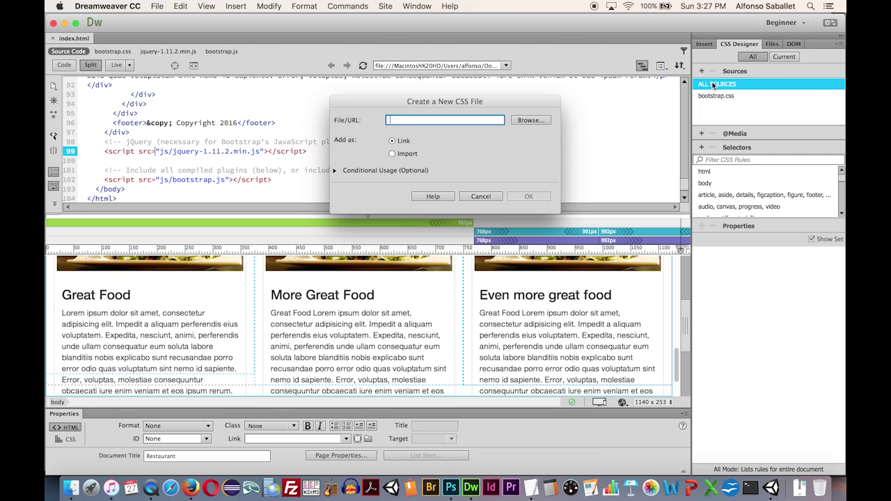
pyautogui.write('my_style')
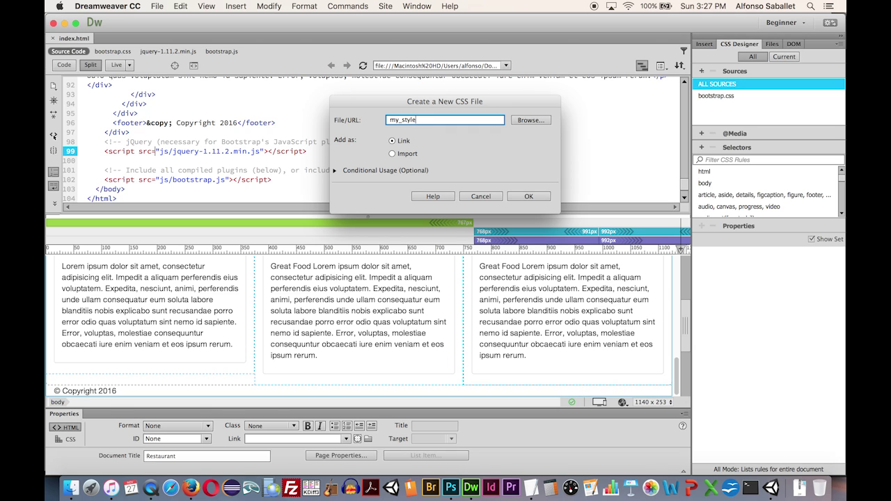
pyautogui.write('.co')
pyautogui.write('ss')
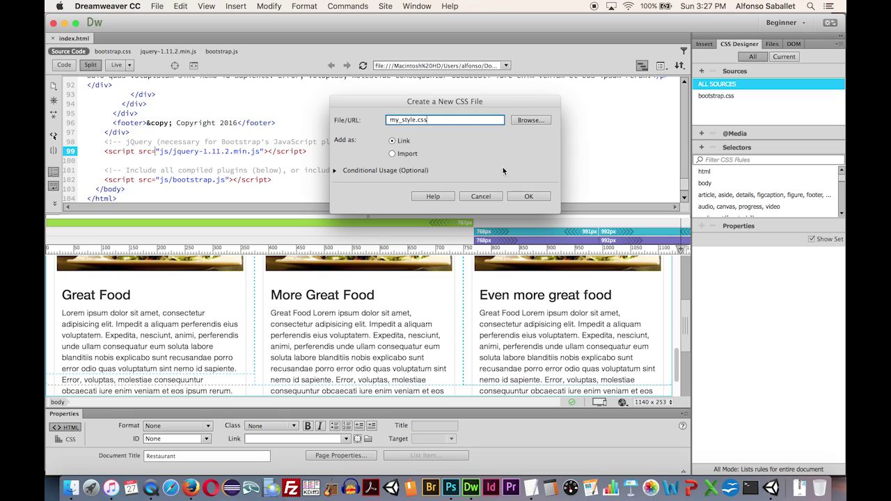
pyautogui.click(535, 197)
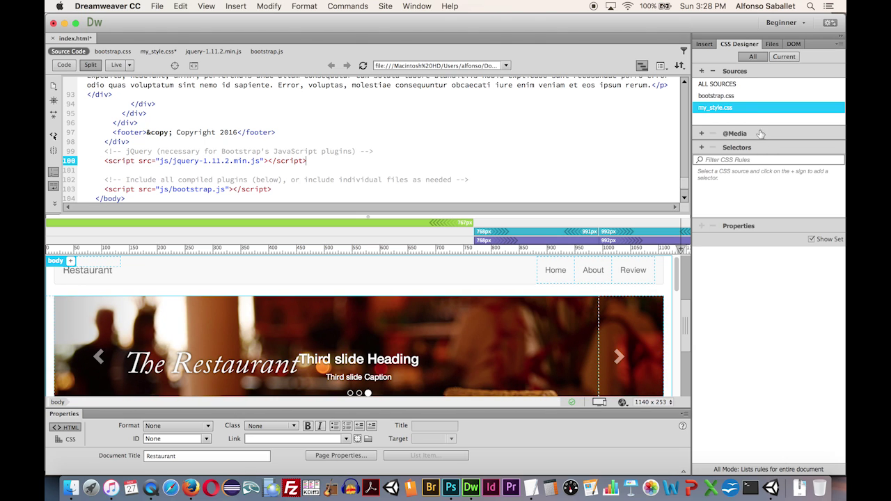
# Select the whole footer element containing the copyright text.
pyautogui.scroll(-10, 570, 314)
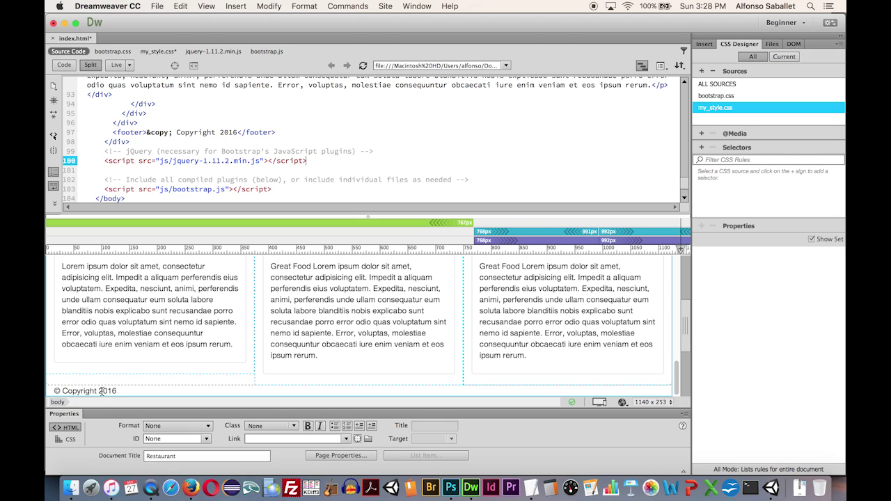
pyautogui.click(103, 394)
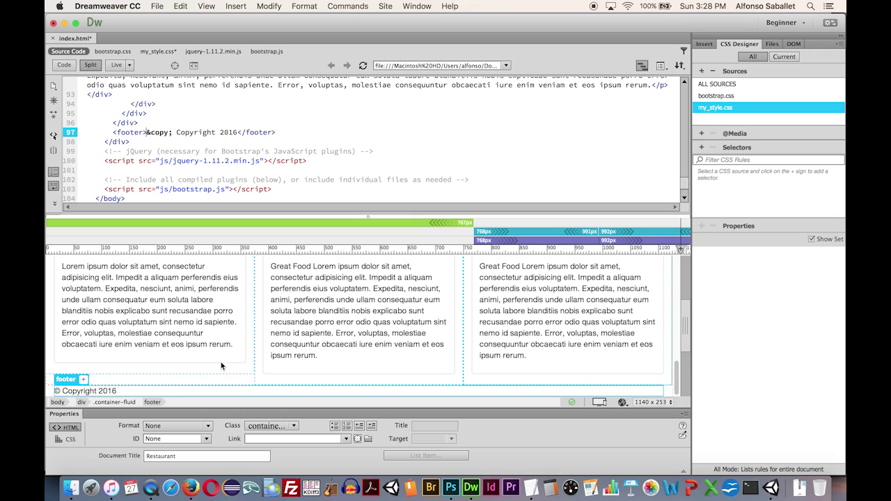
pyautogui.scroll(-2, 93, 393)
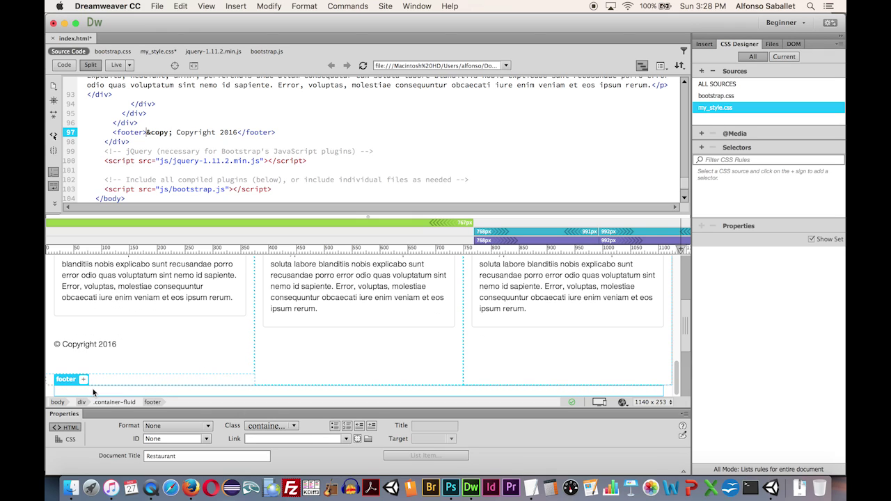
pyautogui.click(93, 389)
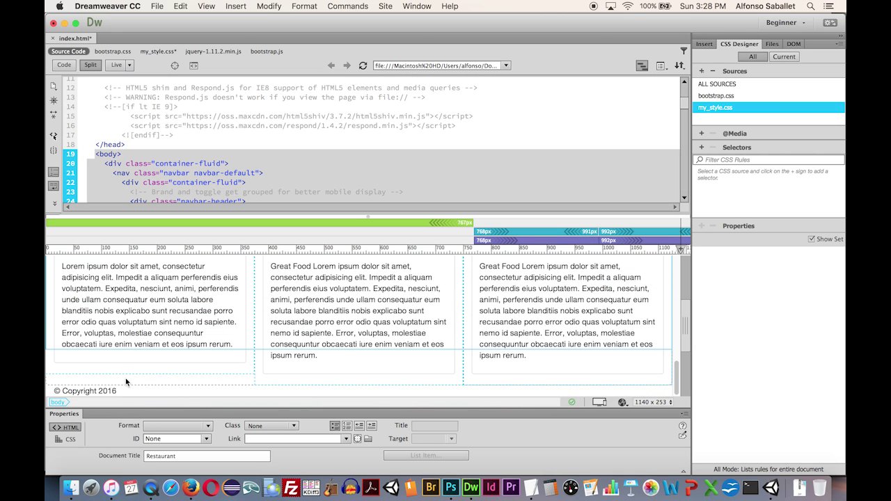
pyautogui.click(115, 392)
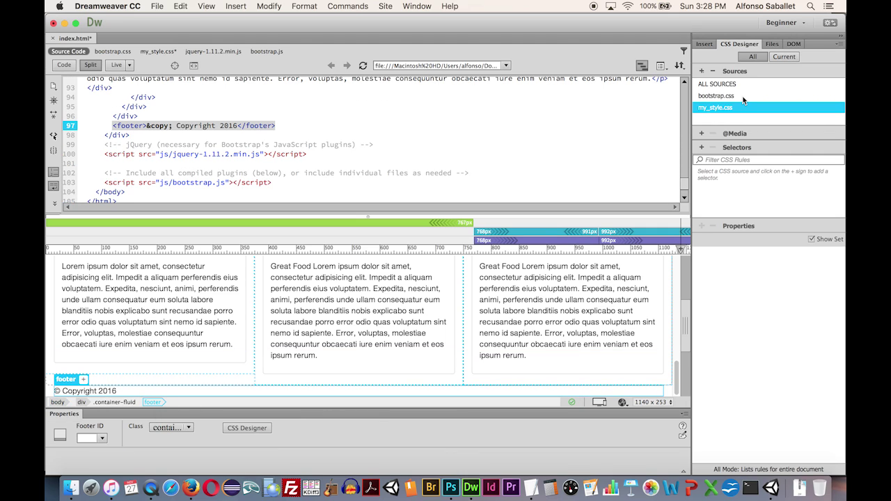
# Examine the CSS rules that apply to the selected footer in Current mode.
pyautogui.click(785, 56)
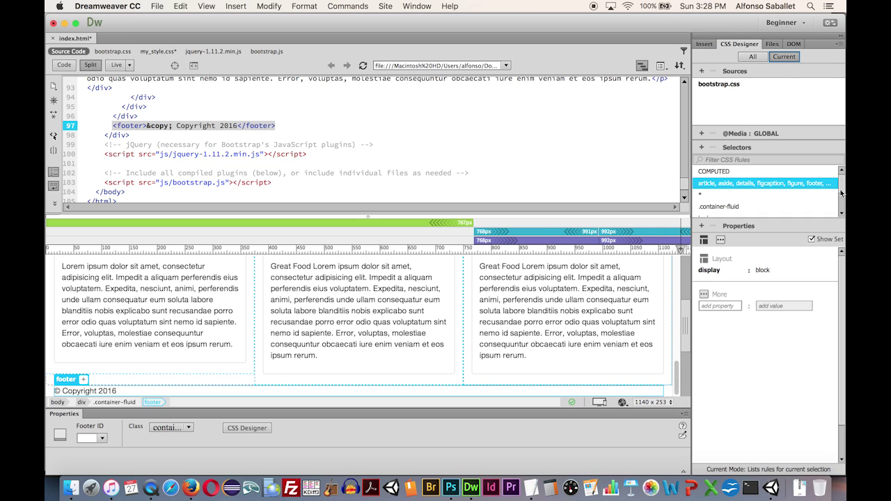
pyautogui.moveTo(841, 190)
pyautogui.mouseDown()
pyautogui.moveTo(841, 214)
pyautogui.moveTo(841, 178)
pyautogui.mouseUp()
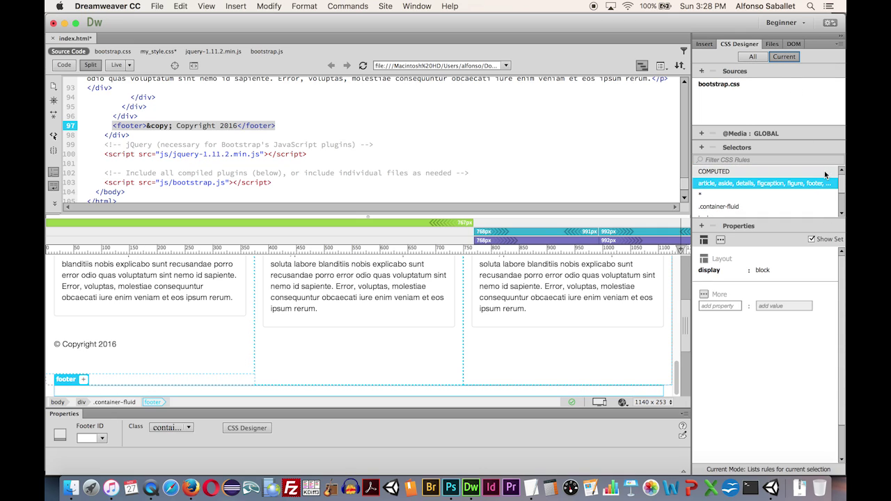
pyautogui.scroll(-2, 833, 184)
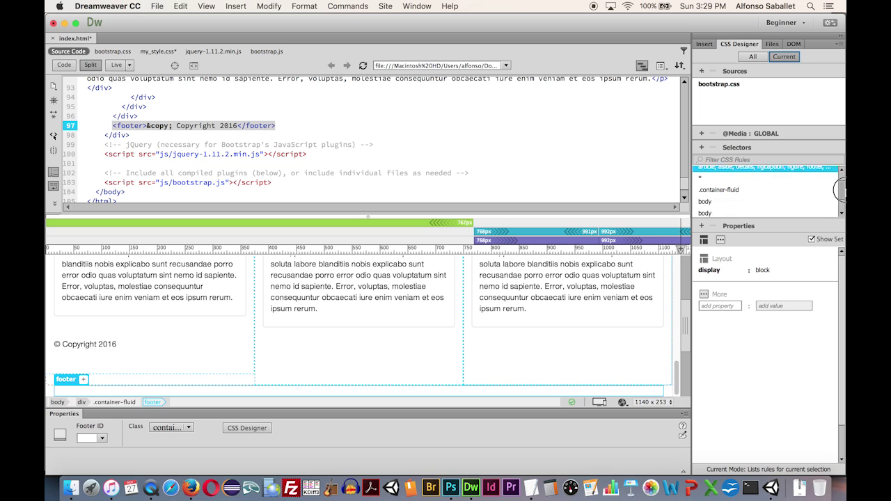
pyautogui.scroll(2, 835, 195)
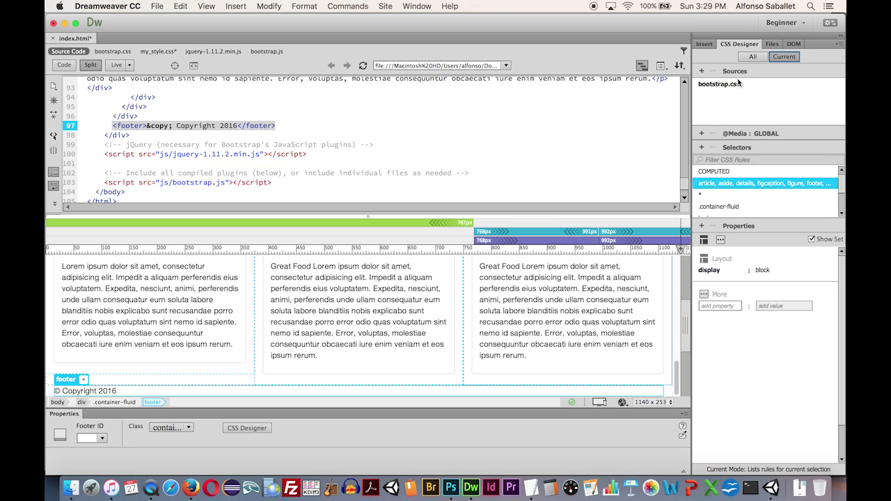
# Browse all the selectors in bootstrap.css and filter them for "footer".
pyautogui.click(752, 56)
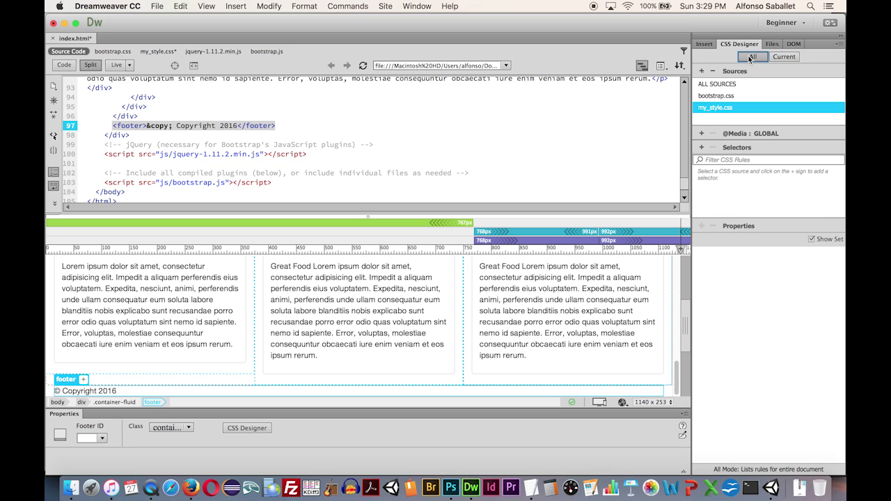
pyautogui.click(716, 96)
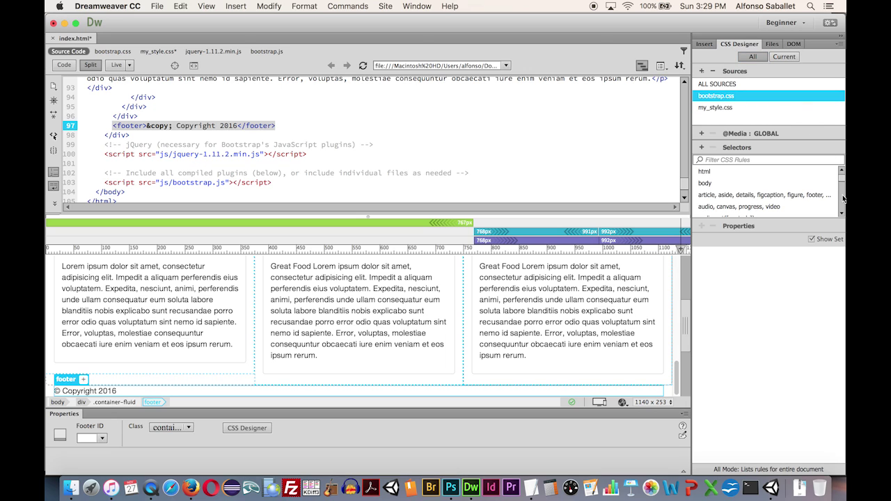
pyautogui.moveTo(842, 179); pyautogui.dragTo(843, 194)
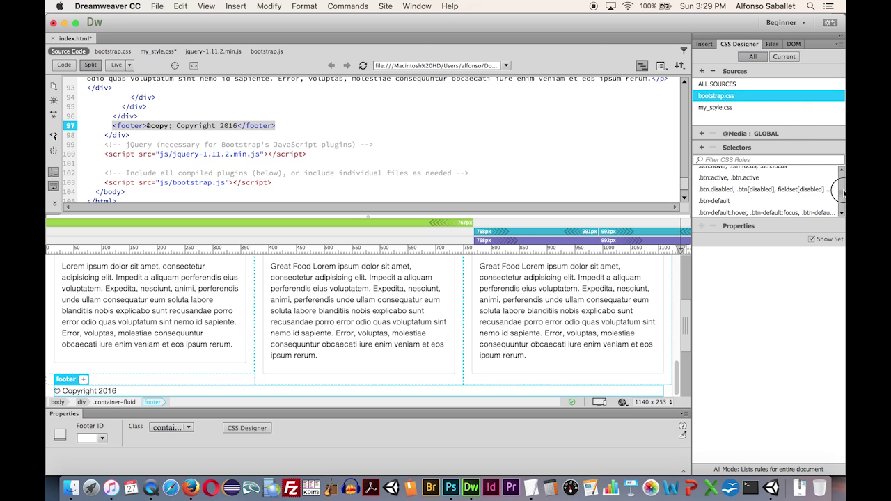
pyautogui.scroll(-5, 809, 192)
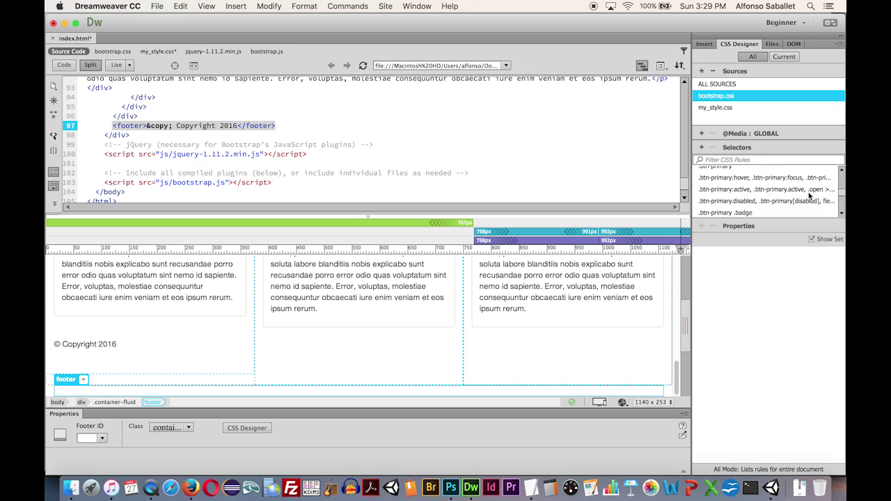
pyautogui.click(757, 159)
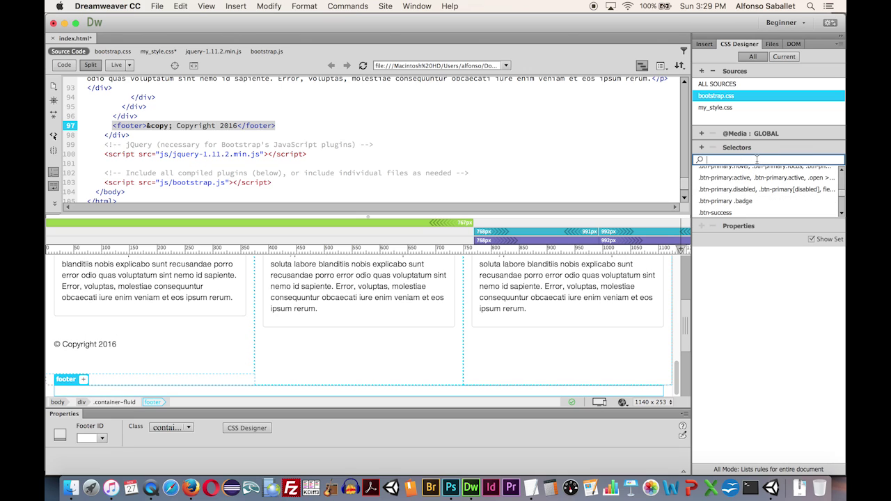
pyautogui.write('.f')
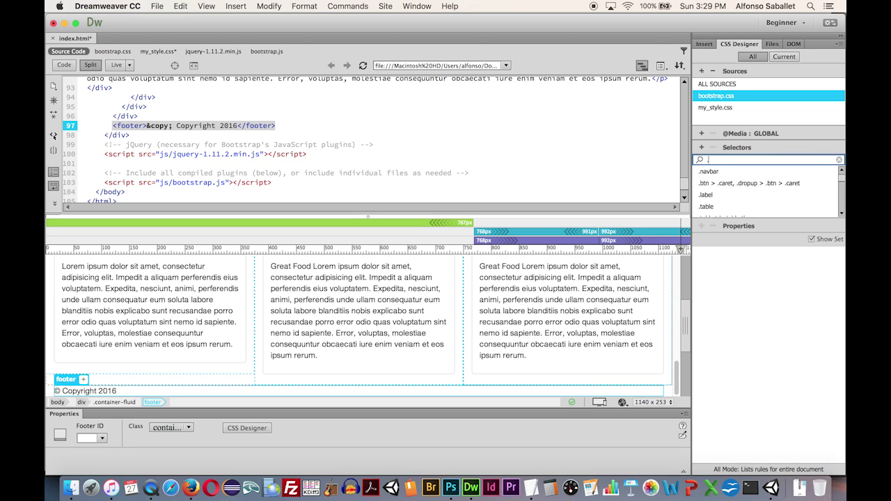
pyautogui.press('BackSpace')
pyautogui.press('BackSpace')
pyautogui.write('footer')
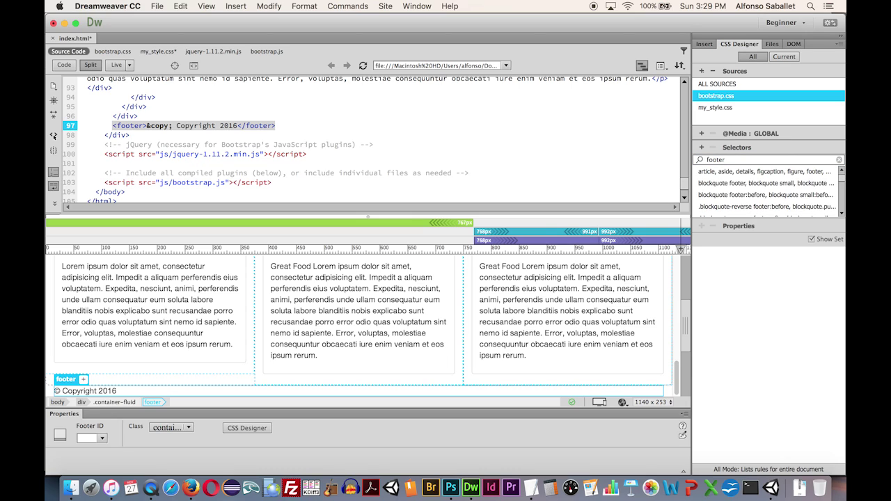
# Filter the bootstrap.css selectors for the class name ".footer" instead.
pyautogui.press('BackSpace')
pyautogui.press('BackSpace')
pyautogui.press('BackSpace')
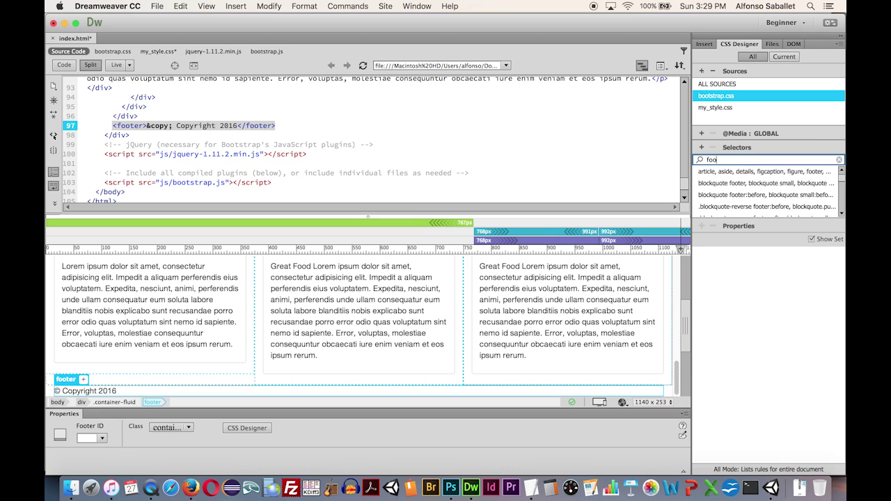
pyautogui.press('BackSpace')
pyautogui.press('BackSpace')
pyautogui.press('BackSpace')
pyautogui.write('.')
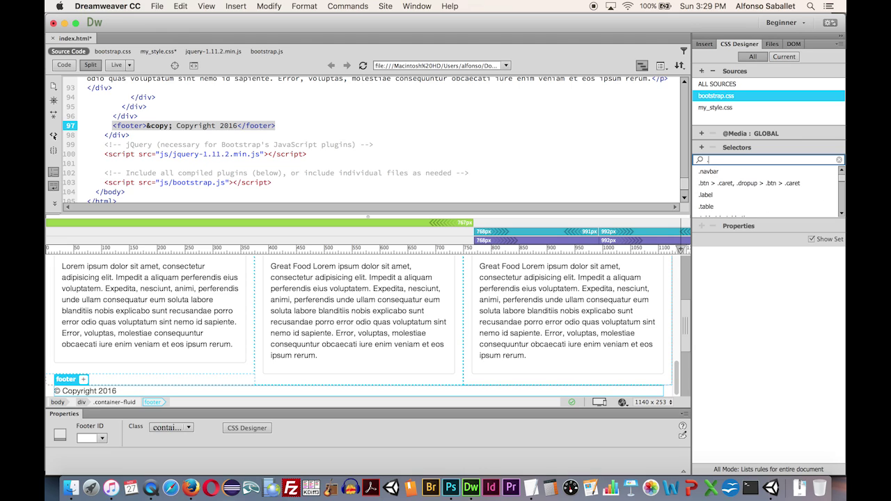
pyautogui.write('footer')
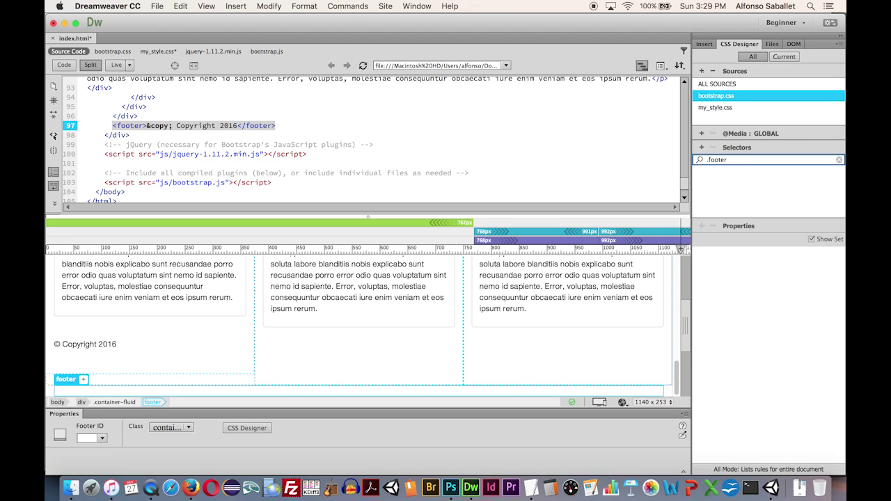
# Add a selector named footer to my_style.css, removing the .container-fluid part from the suggested name.
pyautogui.click(731, 108)
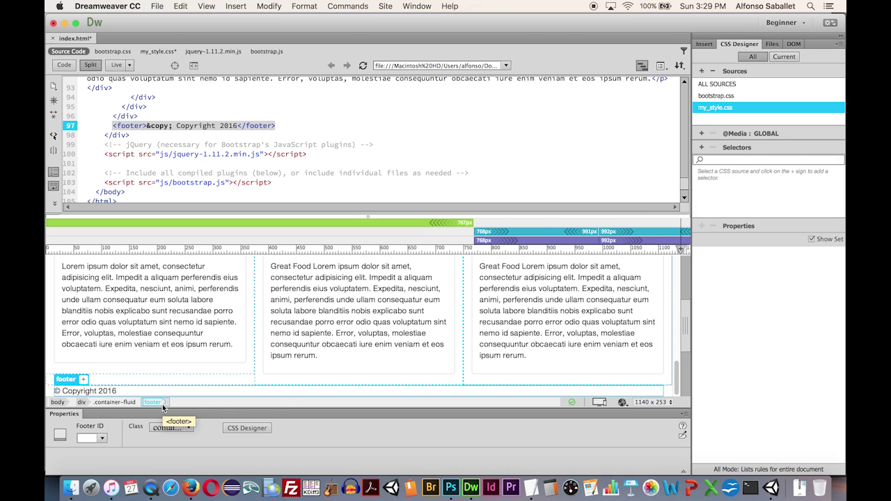
pyautogui.click(702, 148)
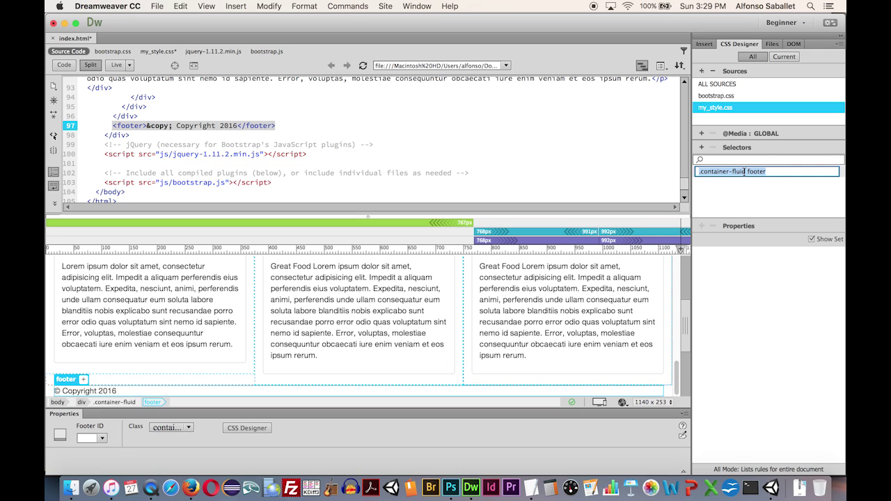
pyautogui.click(747, 172)
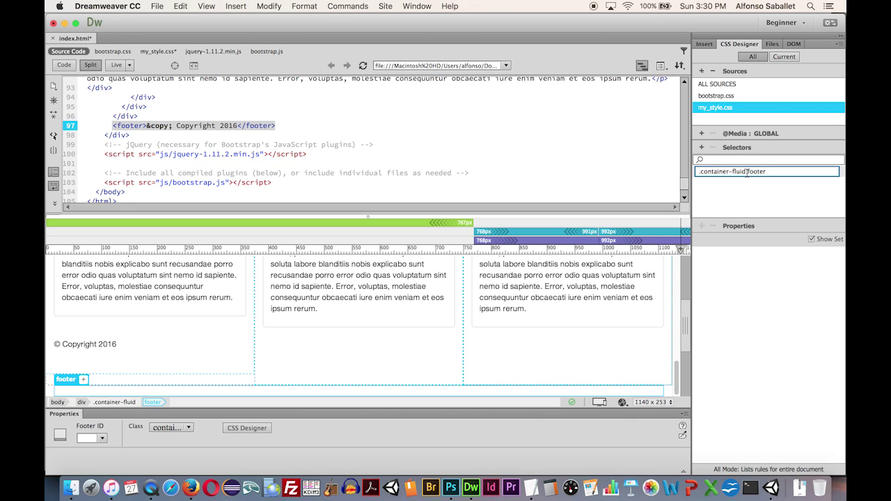
pyautogui.moveTo(747, 171); pyautogui.dragTo(693, 182)
pyautogui.press('BackSpace')
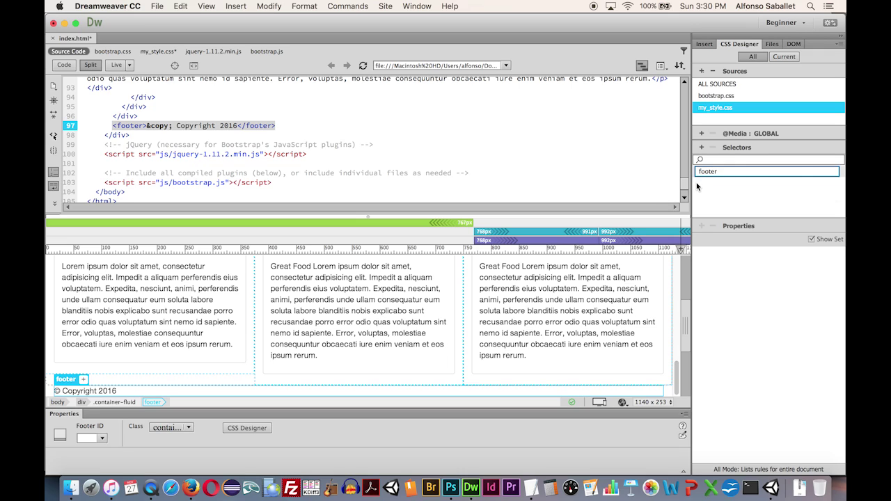
pyautogui.press('Return')
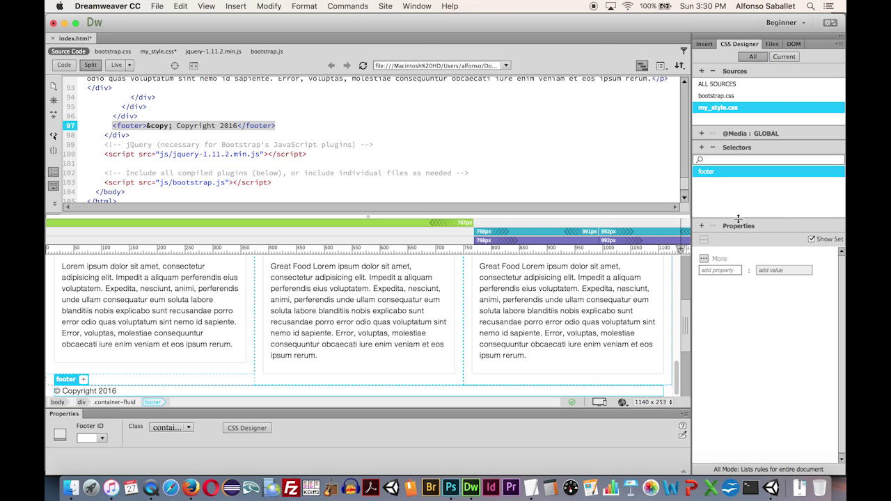
# Enlarge the properties area and list all available CSS properties for the footer rule, not only the set ones.
pyautogui.moveTo(737, 218); pyautogui.dragTo(733, 192)
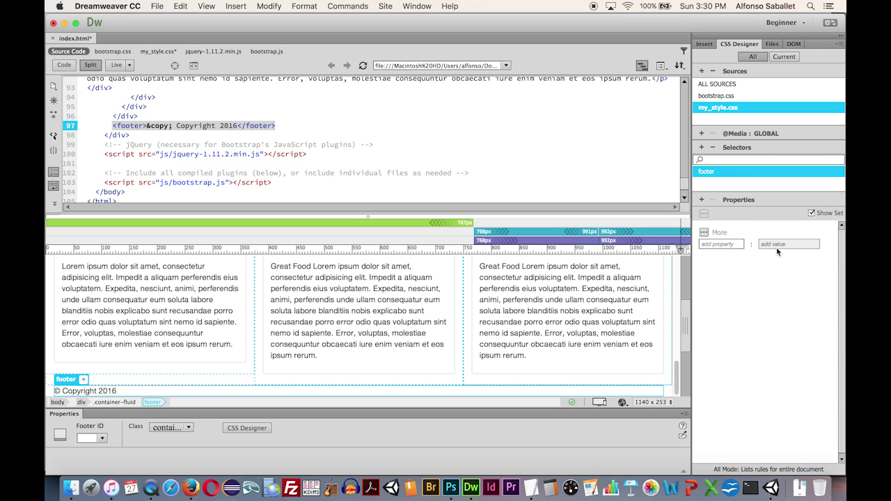
pyautogui.click(812, 214)
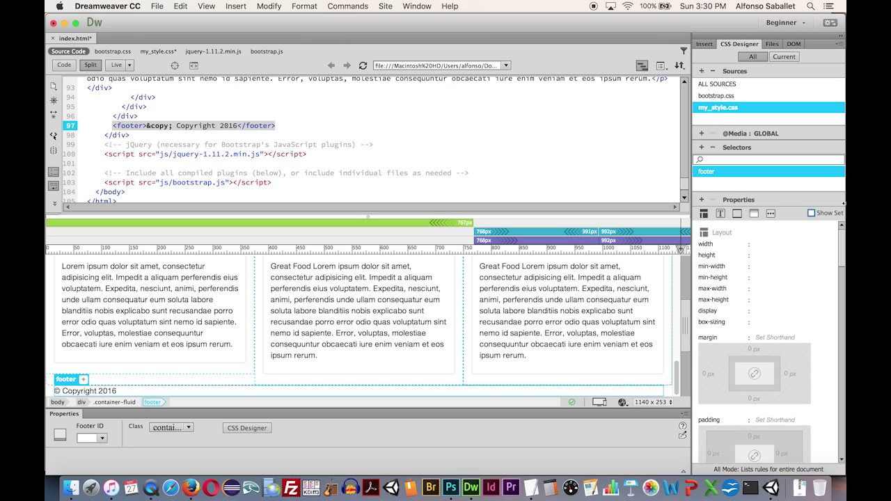
pyautogui.moveTo(841, 247)
pyautogui.mouseDown()
pyautogui.moveTo(827, 295)
pyautogui.moveTo(829, 235)
pyautogui.mouseUp()
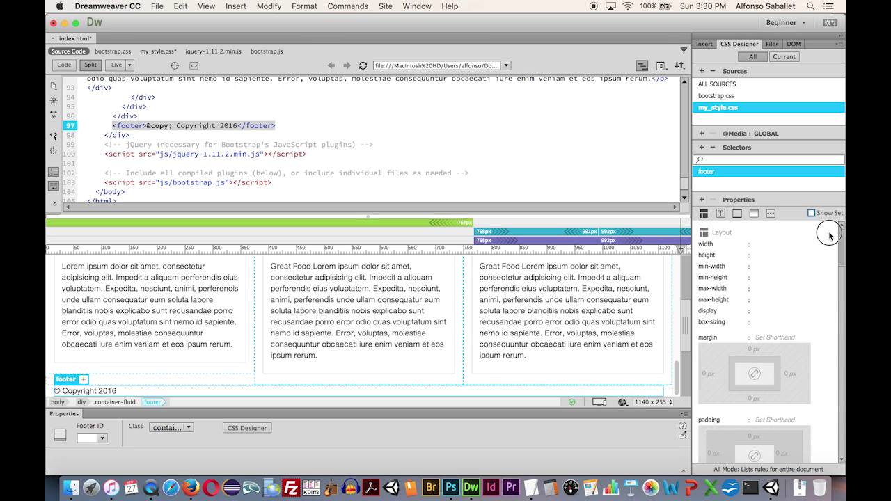
# Look through the text, layout and background property categories of the footer rule.
pyautogui.click(722, 215)
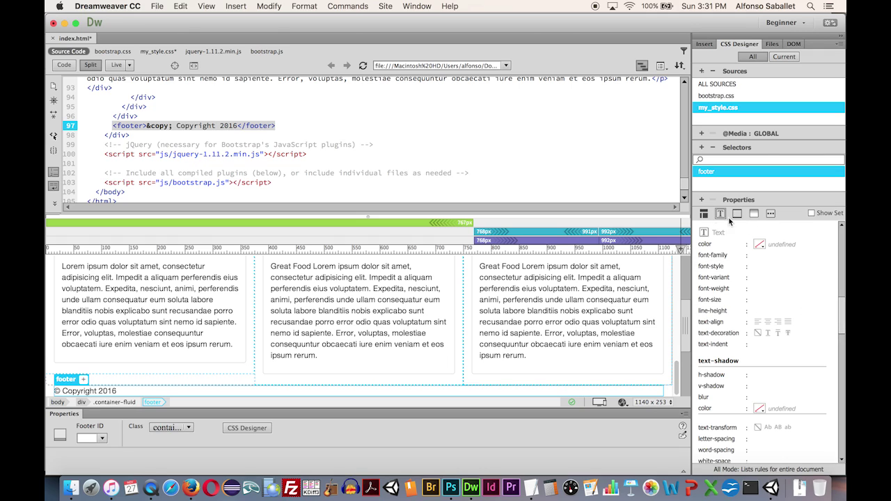
pyautogui.click(704, 214)
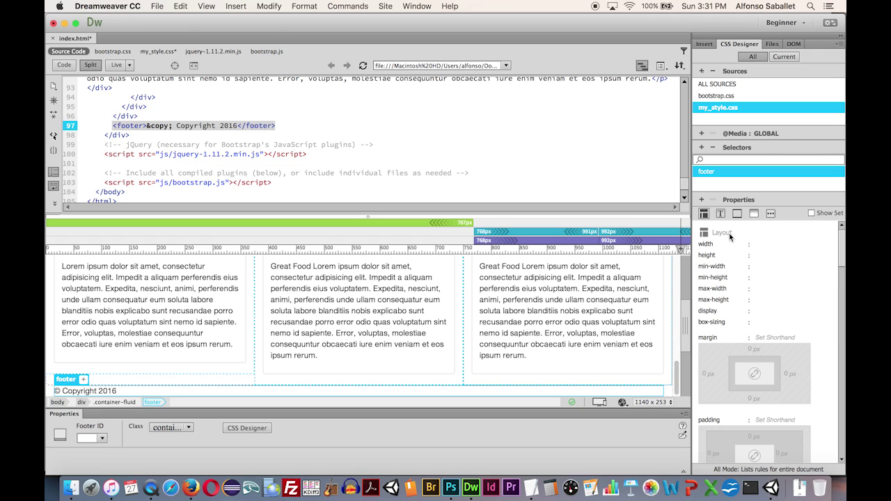
pyautogui.click(754, 214)
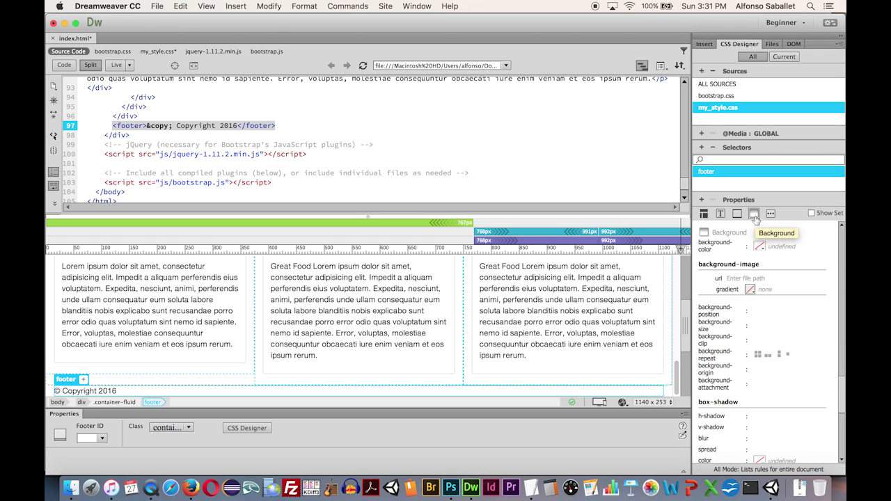
pyautogui.click(704, 214)
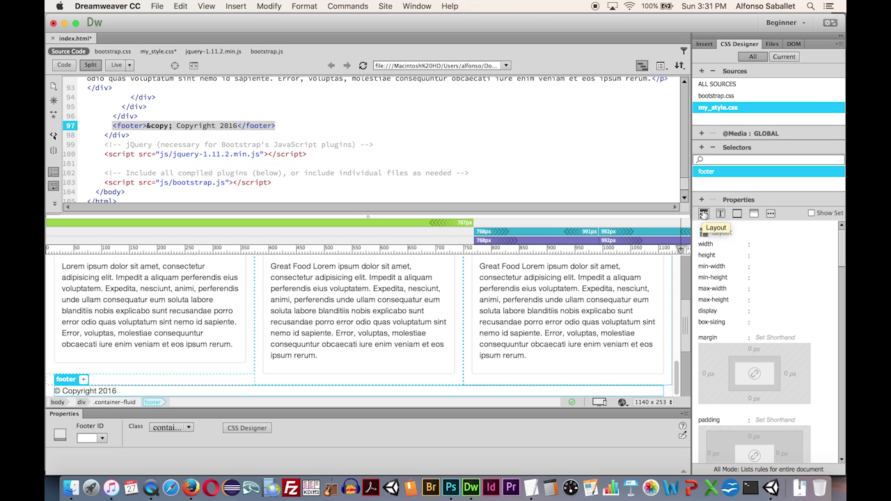
# Switch to Firefox to check the lower part of the restaurant page, and return to Dreamweaver.
pyautogui.press('super+Tab')
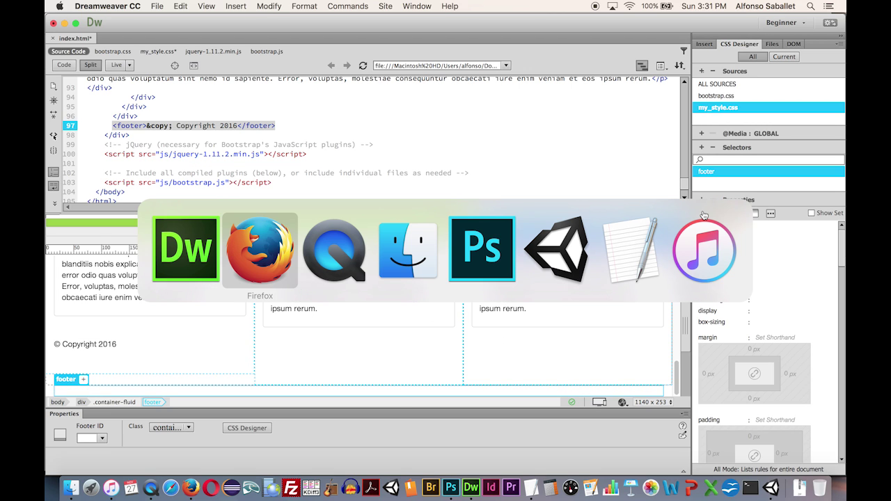
pyautogui.scroll(-2, 681, 226)
pyautogui.scroll(-2, 680, 230)
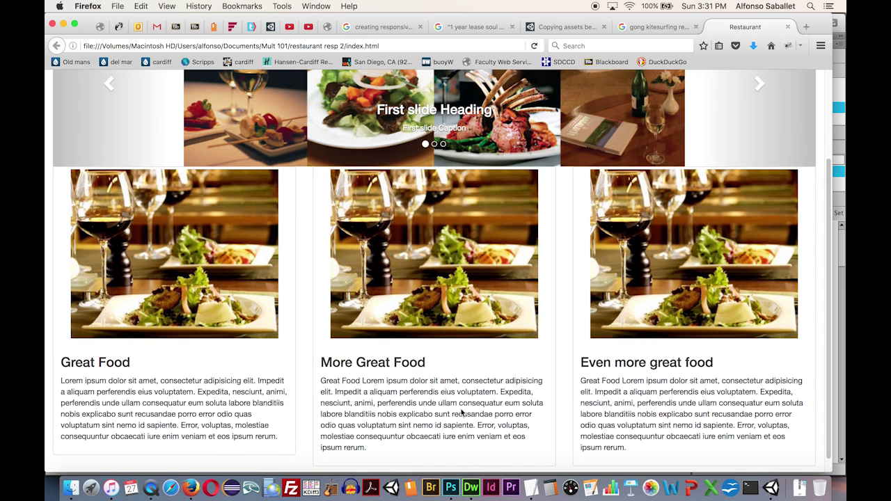
pyautogui.press('super+Tab')
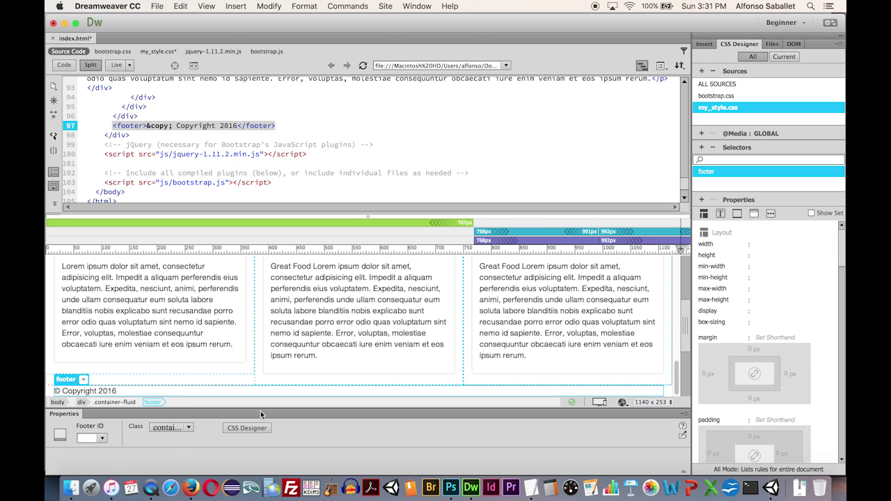
# Set the footer rule's top margin to 20 px and check the spacing above the copyright text.
pyautogui.click(704, 214)
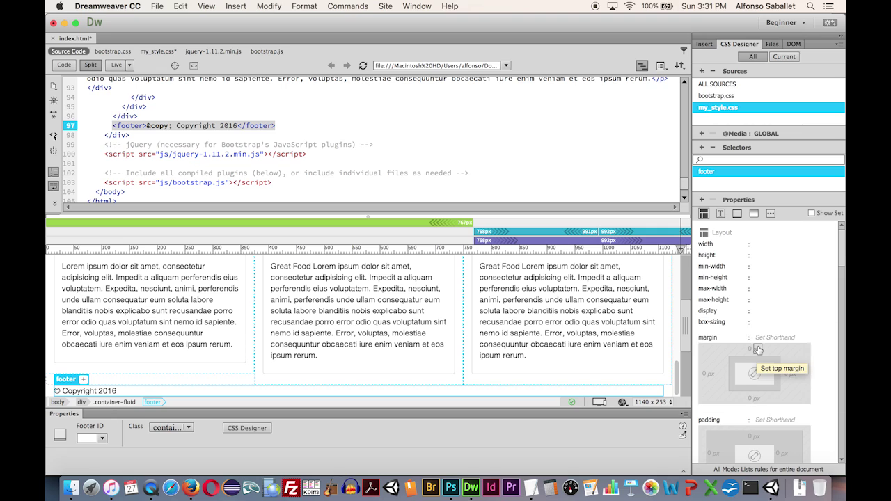
pyautogui.moveTo(750, 350); pyautogui.dragTo(722, 356)
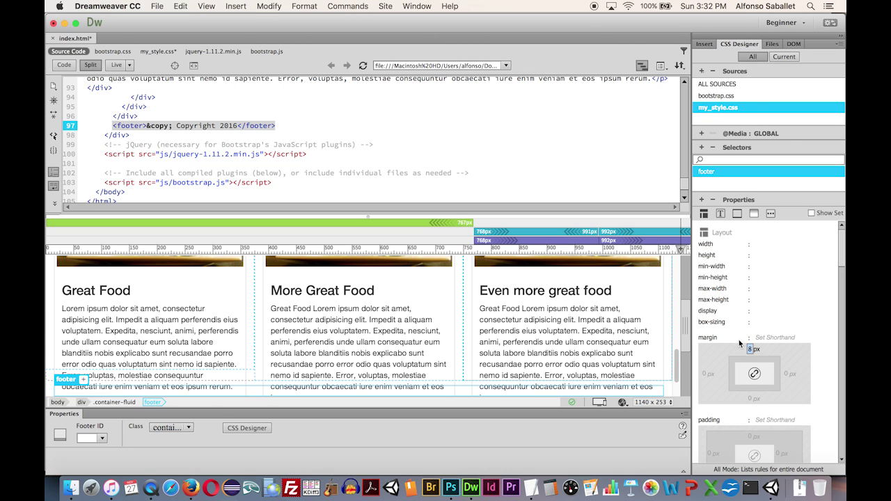
pyautogui.moveTo(750, 350)
pyautogui.mouseDown()
pyautogui.moveTo(760, 353)
pyautogui.moveTo(749, 354)
pyautogui.mouseUp()
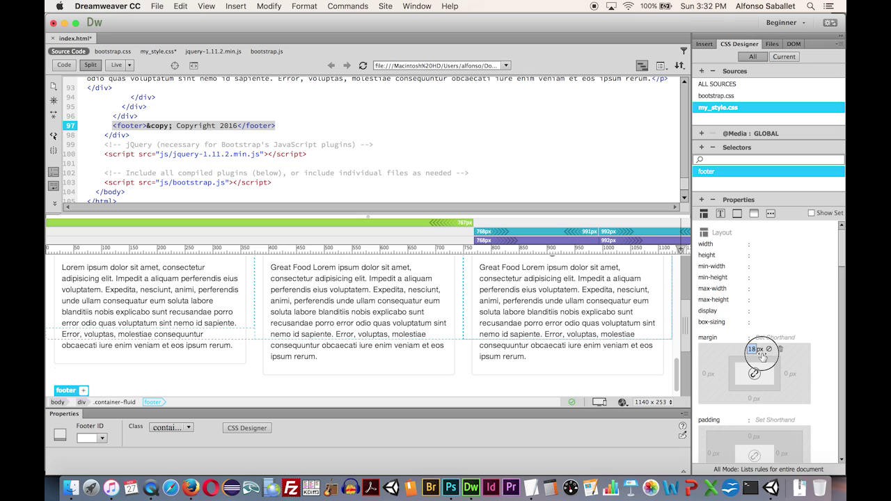
pyautogui.click(751, 350)
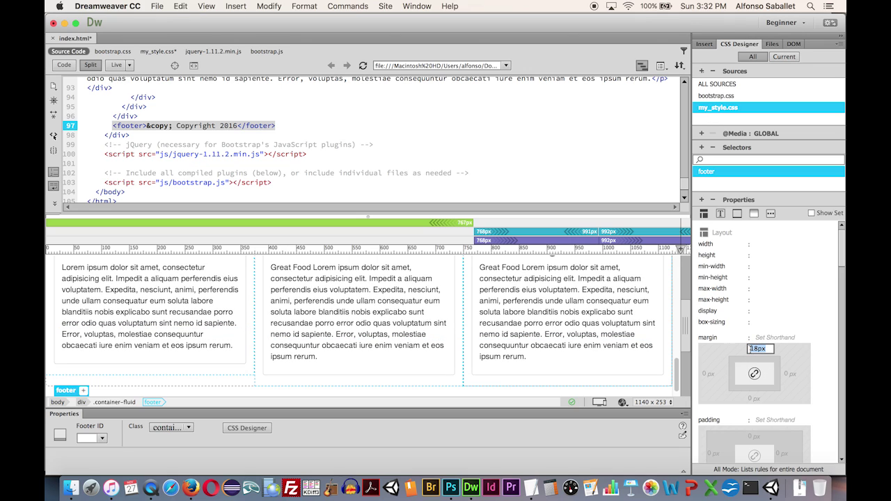
pyautogui.write('20')
pyautogui.press('Return')
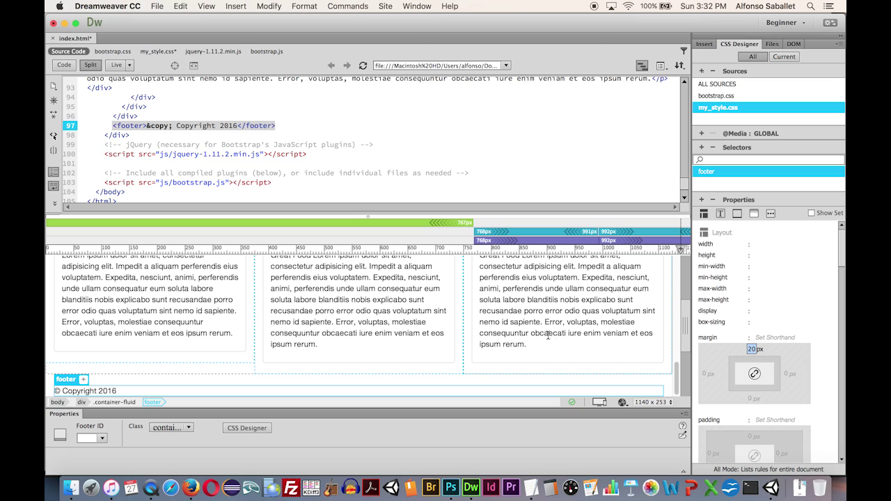
pyautogui.scroll(-3, 639, 329)
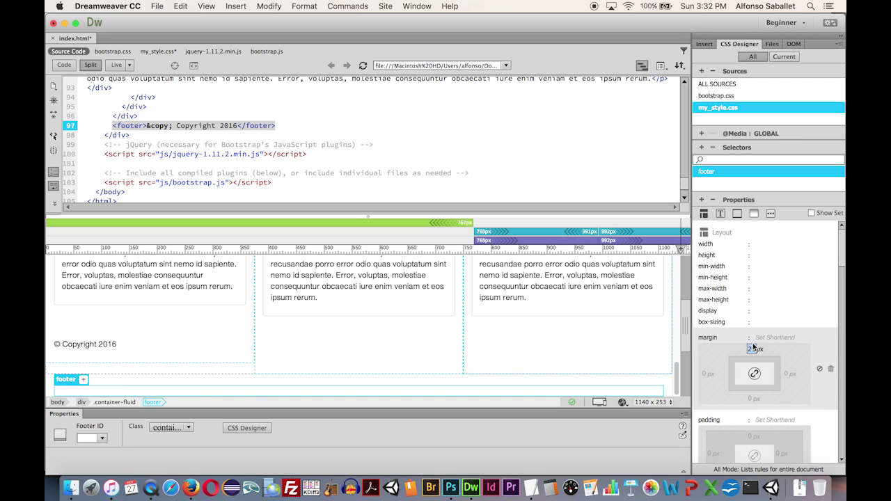
# Set the footer rule's top and bottom margins to 30 px each and check the spacing around the copyright text.
pyautogui.click(753, 348)
pyautogui.write('30')
pyautogui.press('Return')
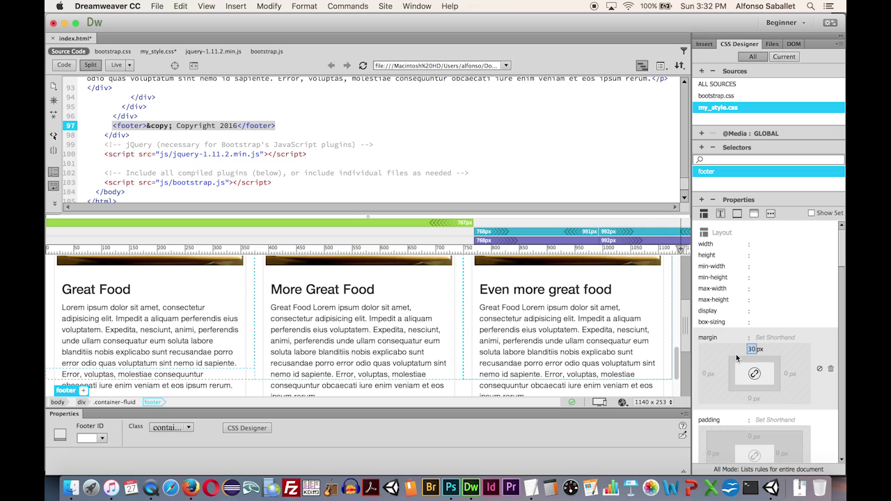
pyautogui.click(751, 398)
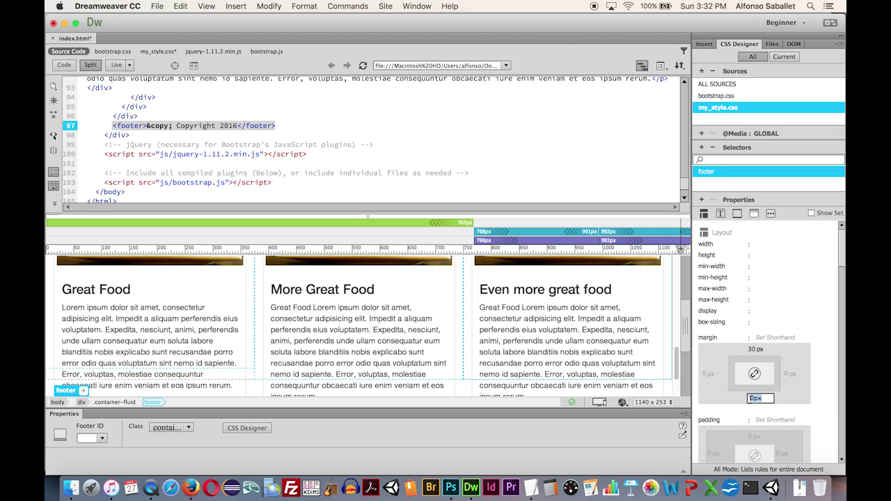
pyautogui.write('30')
pyautogui.press('Return')
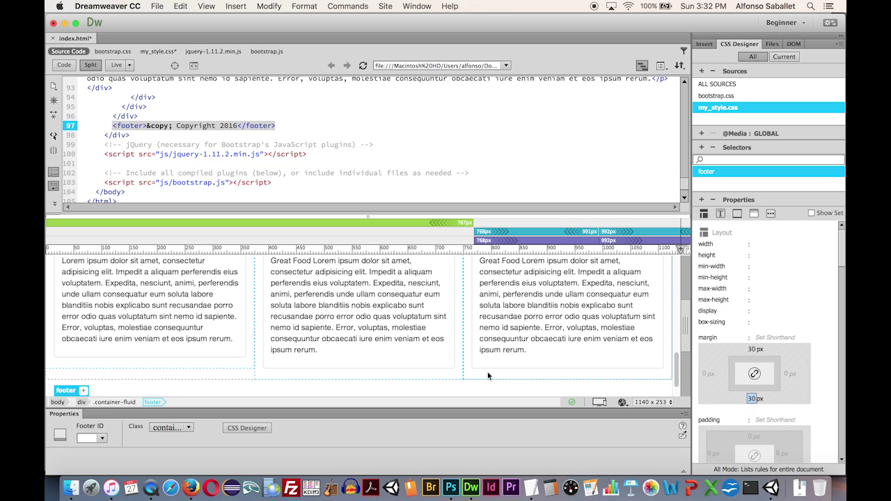
pyautogui.scroll(-2, 257, 329)
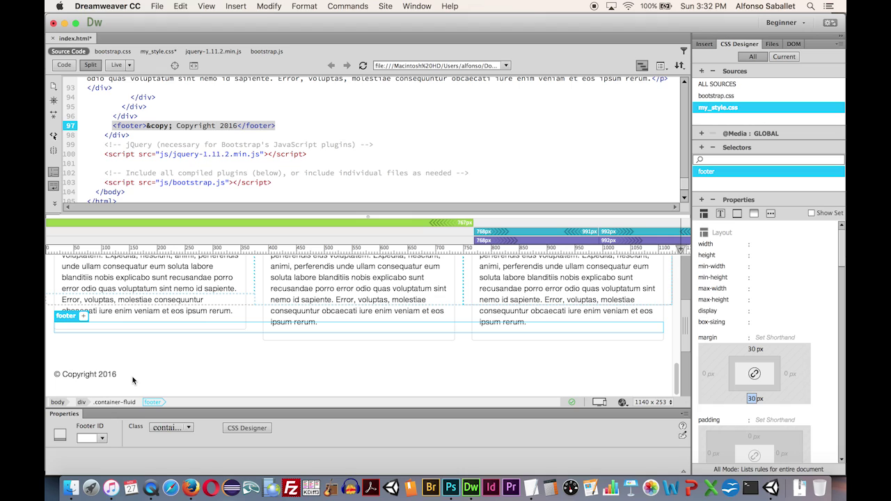
# Set the footer rule's text-align to center and check the copyright text's alignment.
pyautogui.click(721, 214)
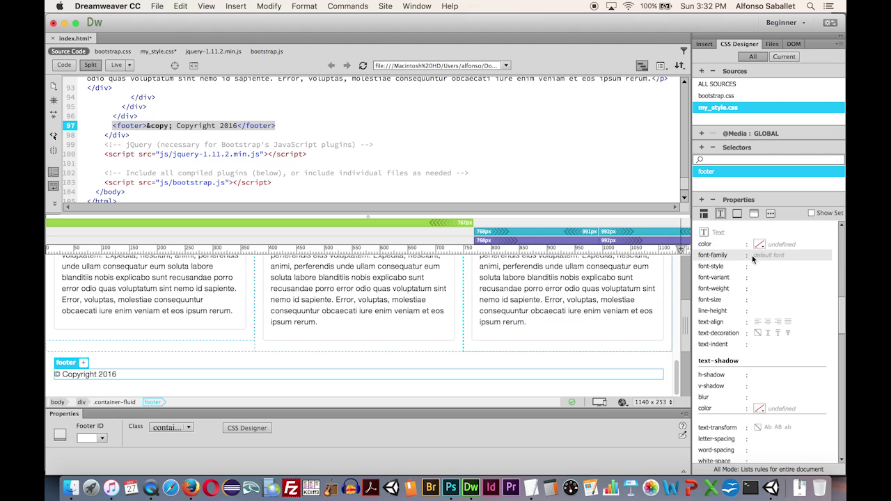
pyautogui.click(769, 323)
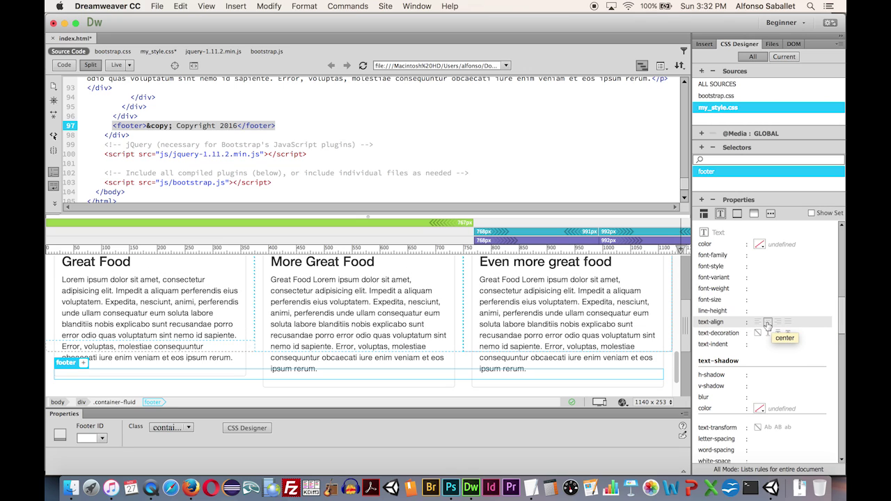
pyautogui.click(769, 324)
pyautogui.scroll(-3, 543, 354)
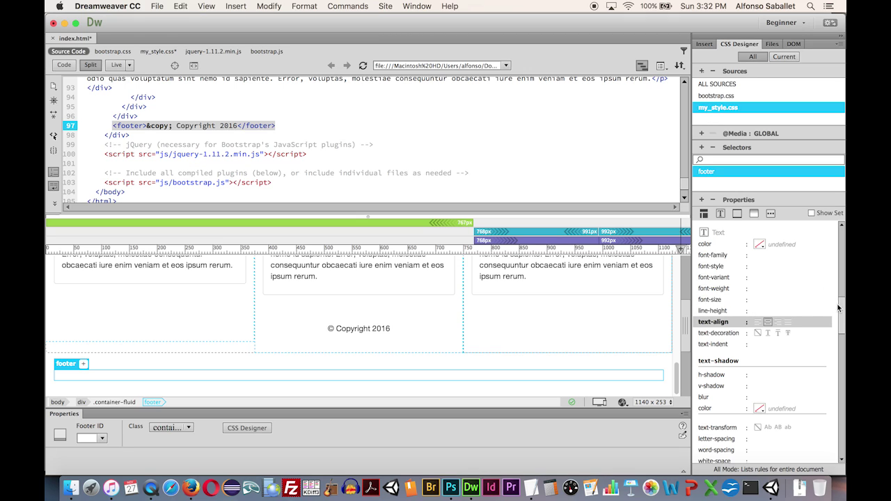
pyautogui.moveTo(844, 311); pyautogui.dragTo(841, 307)
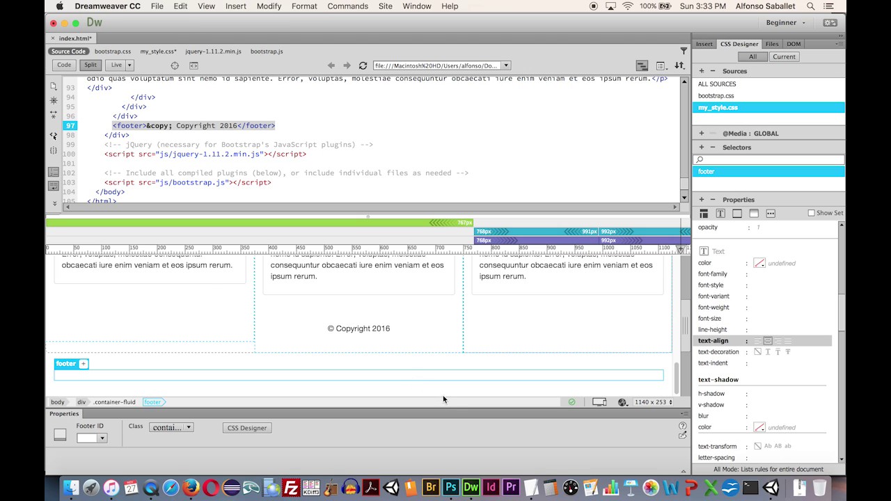
# Save index.html, check the footer on the restaurant page in Firefox, and return to Dreamweaver.
pyautogui.press('super+s')
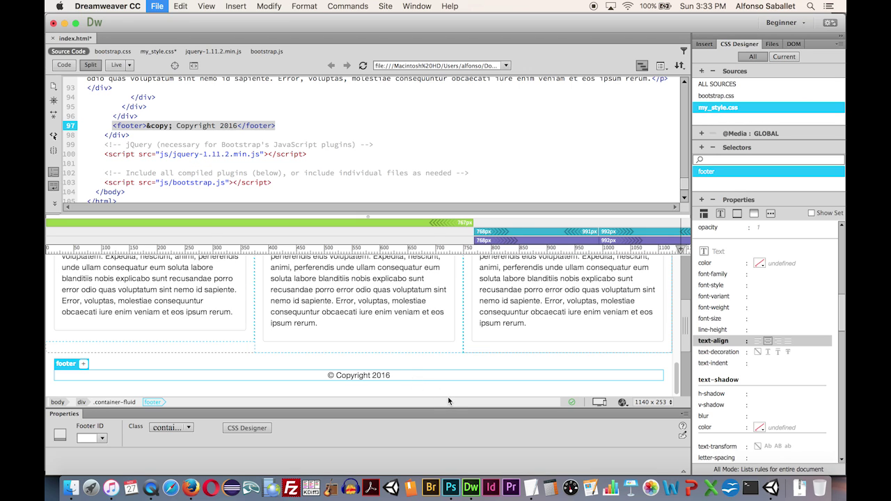
pyautogui.press('super+Tab')
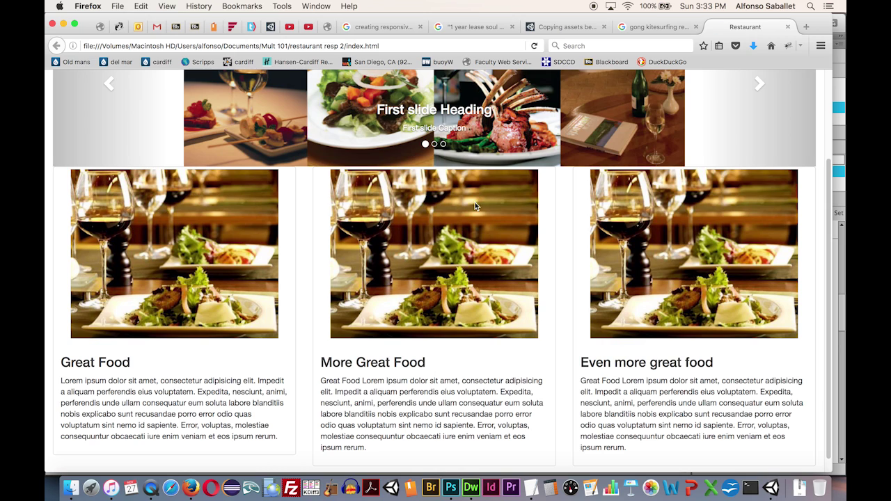
pyautogui.scroll(-2, 541, 248)
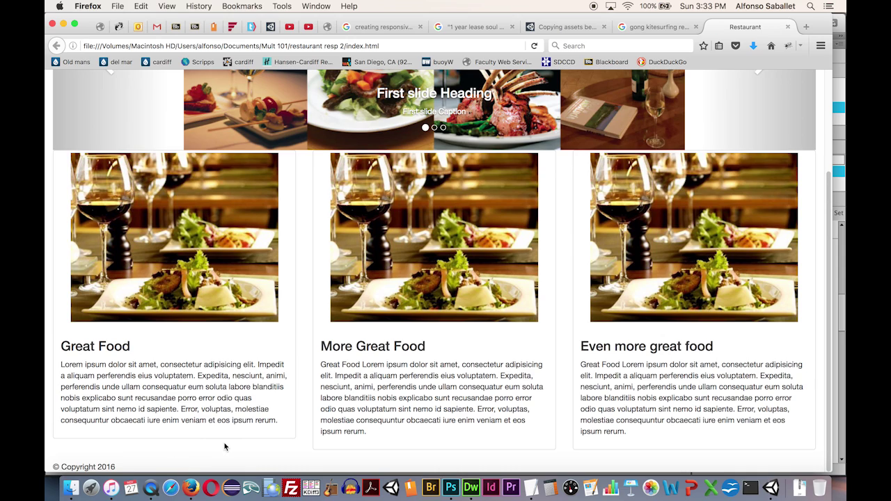
pyautogui.press('super+Tab')
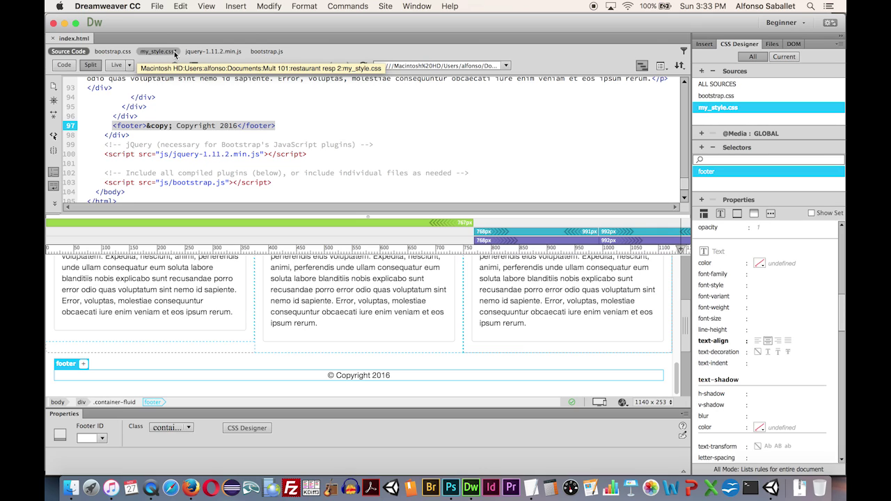
# Save all open files including my_style.css, check the copyright footer in Firefox, and return to Dreamweaver.
pyautogui.click(157, 6)
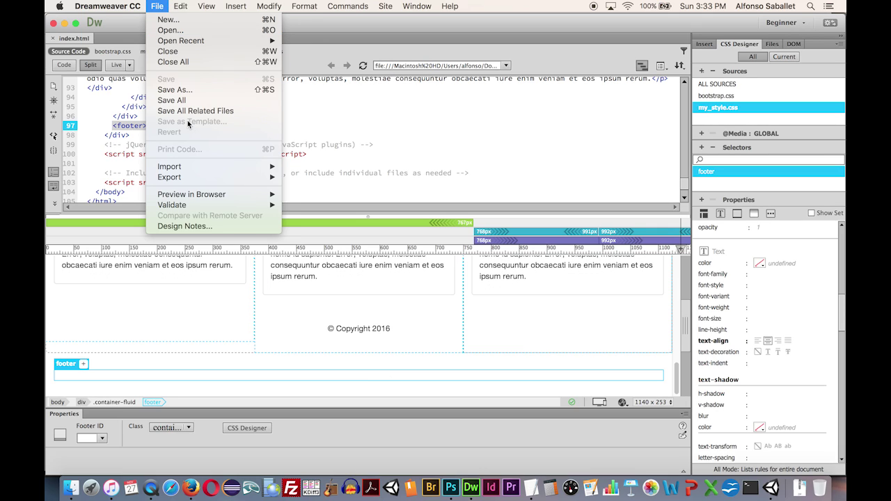
pyautogui.click(176, 99)
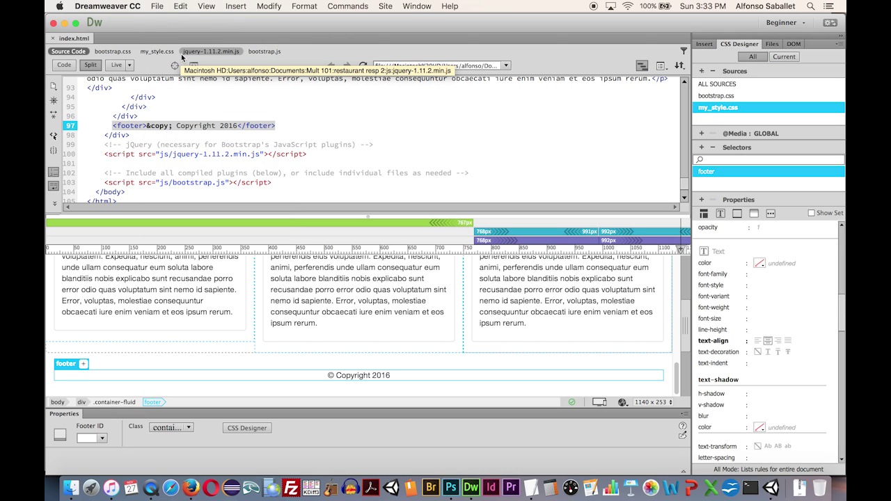
pyautogui.press('super+Tab')
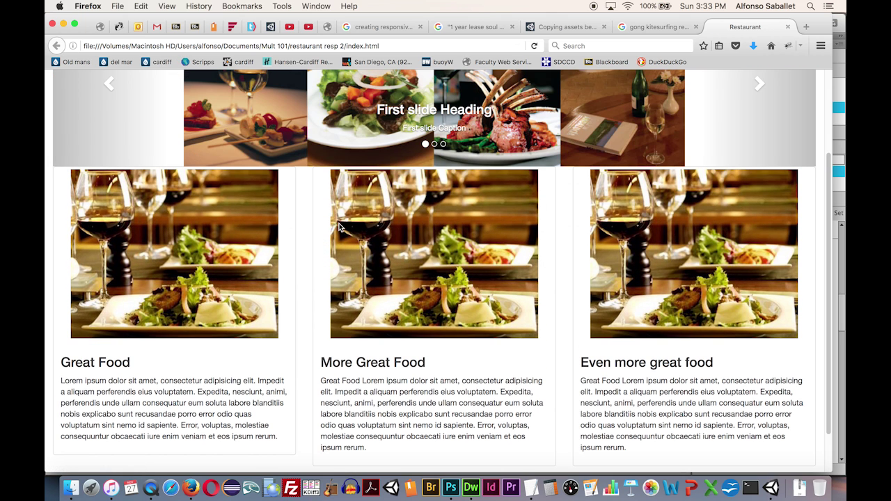
pyautogui.scroll(-2, 341, 228)
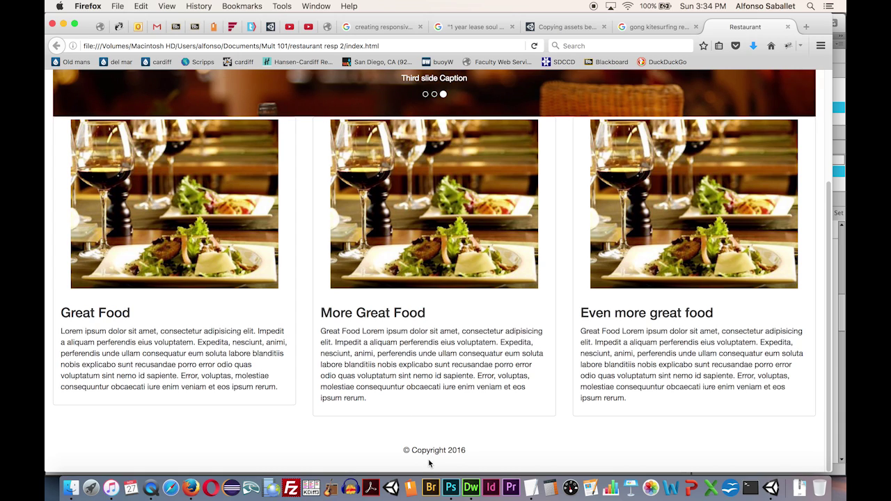
pyautogui.press('super+Tab')
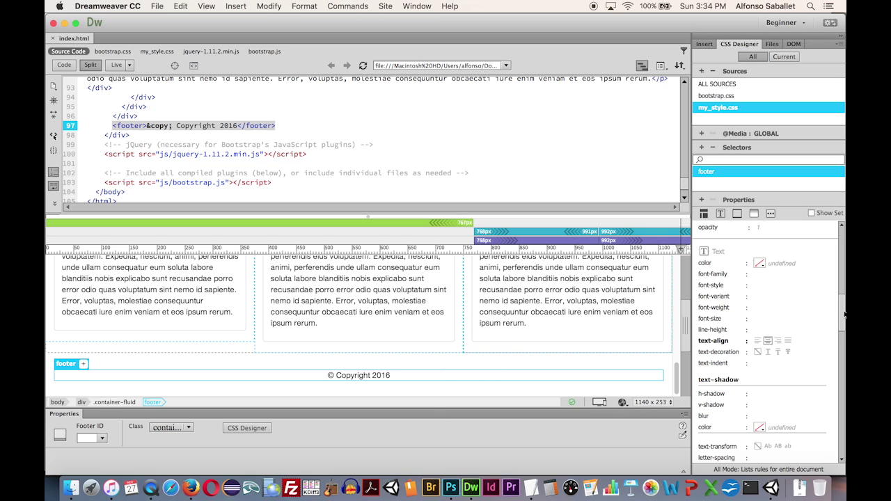
# Select the restaurant page's body element.
pyautogui.moveTo(841, 313); pyautogui.dragTo(842, 332)
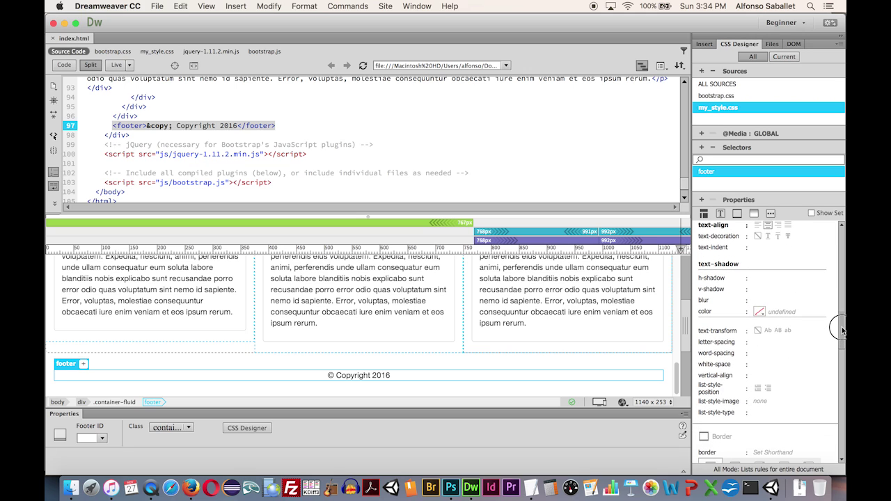
pyautogui.moveTo(842, 332); pyautogui.dragTo(833, 236)
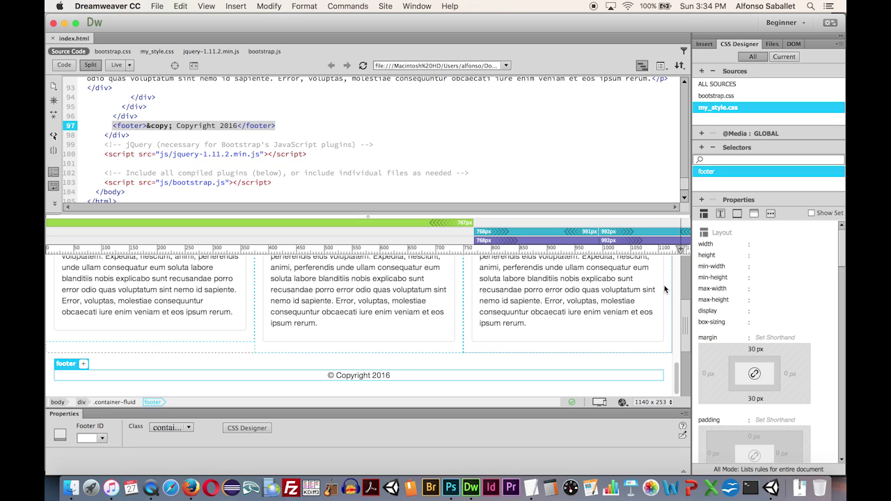
pyautogui.click(656, 361)
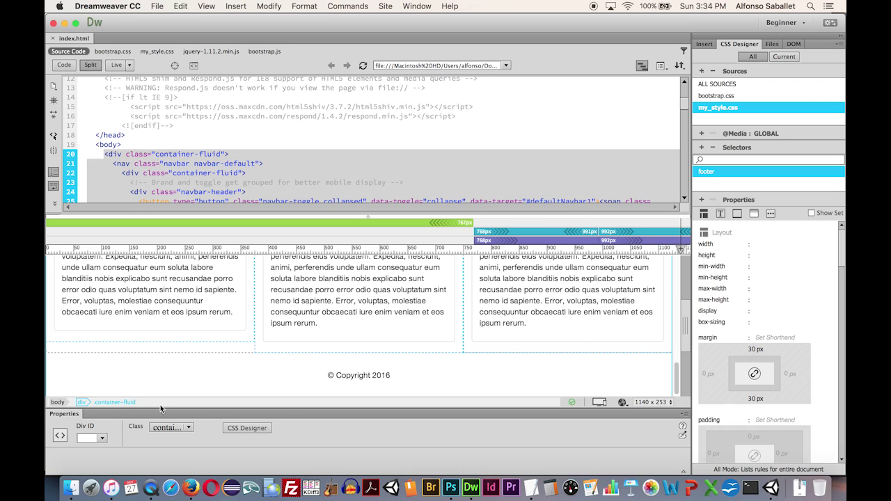
pyautogui.click(58, 402)
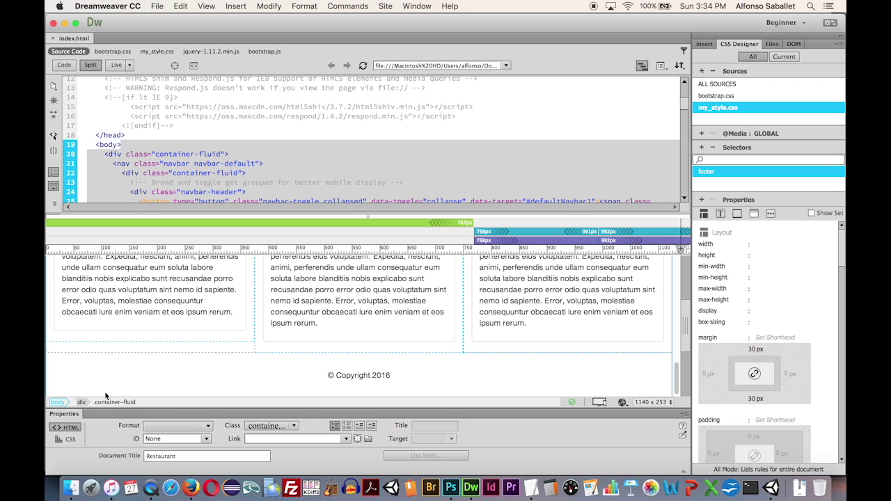
pyautogui.scroll(-2, 179, 373)
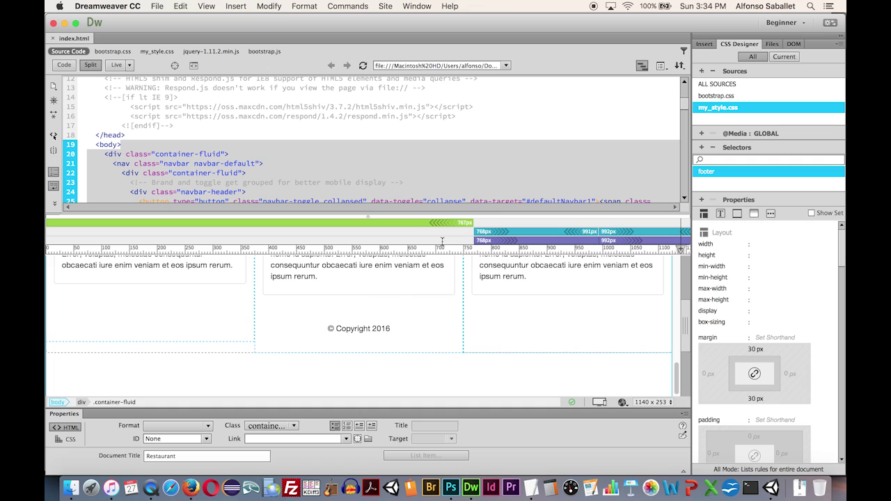
# Display the rules applied to the body element with only their set properties, and examine Bootstrap's text and background values.
pyautogui.click(779, 59)
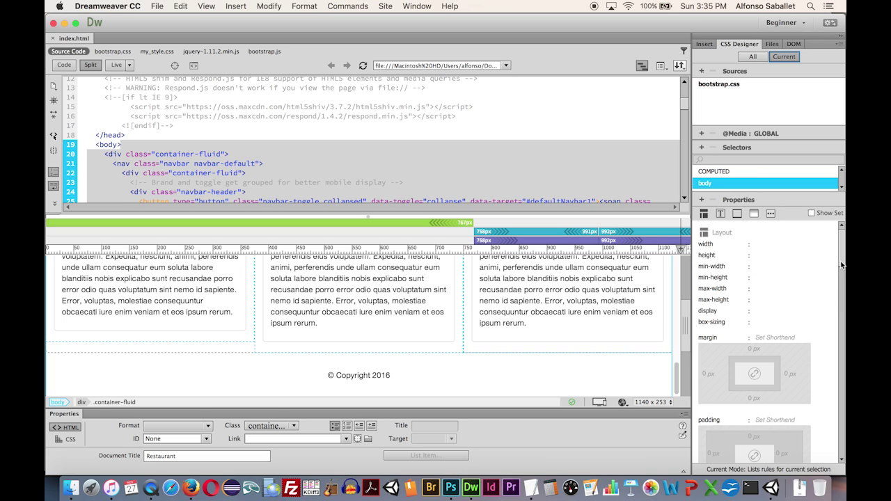
pyautogui.moveTo(840, 261); pyautogui.dragTo(835, 230)
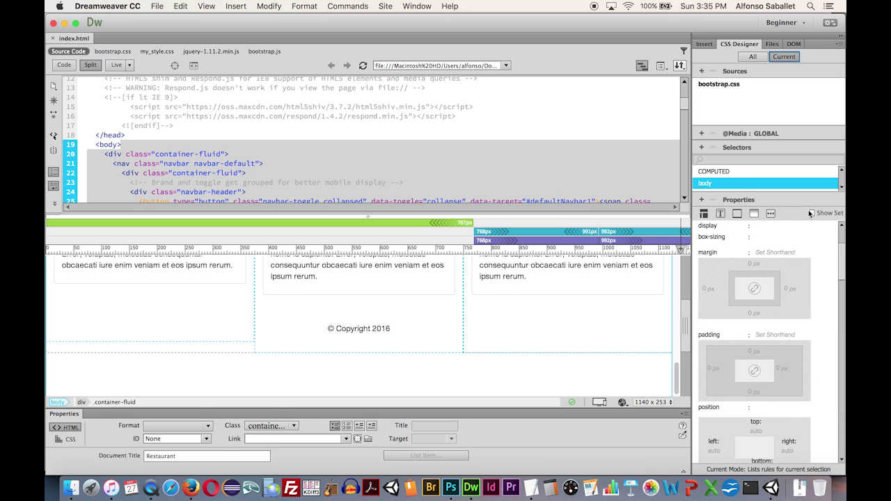
pyautogui.click(811, 213)
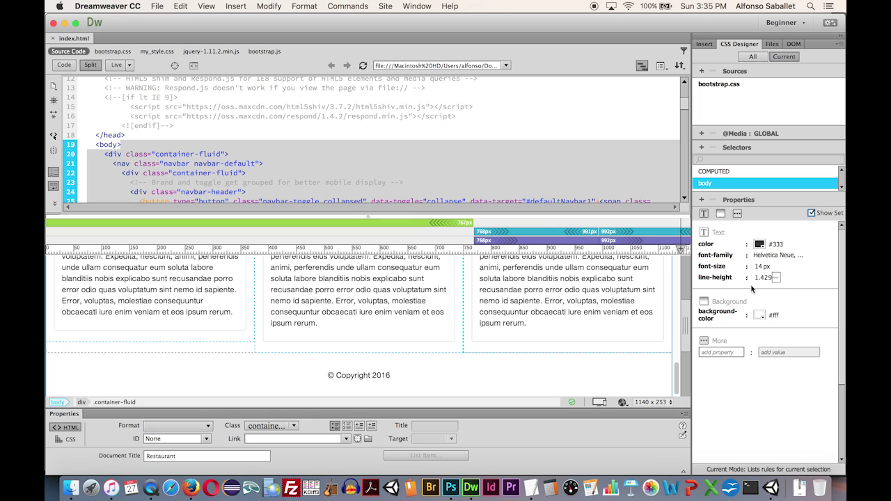
pyautogui.click(760, 319)
# Add a body selector to the my_style.css stylesheet.
pyautogui.click(754, 57)
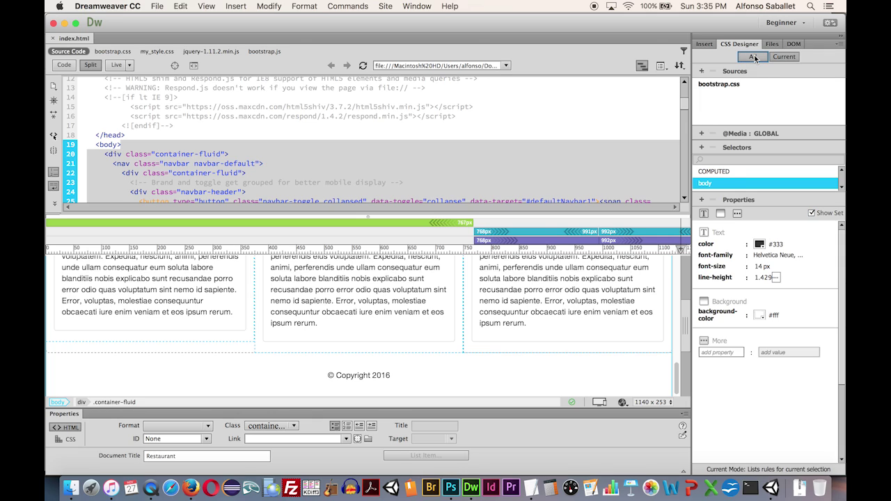
pyautogui.click(724, 108)
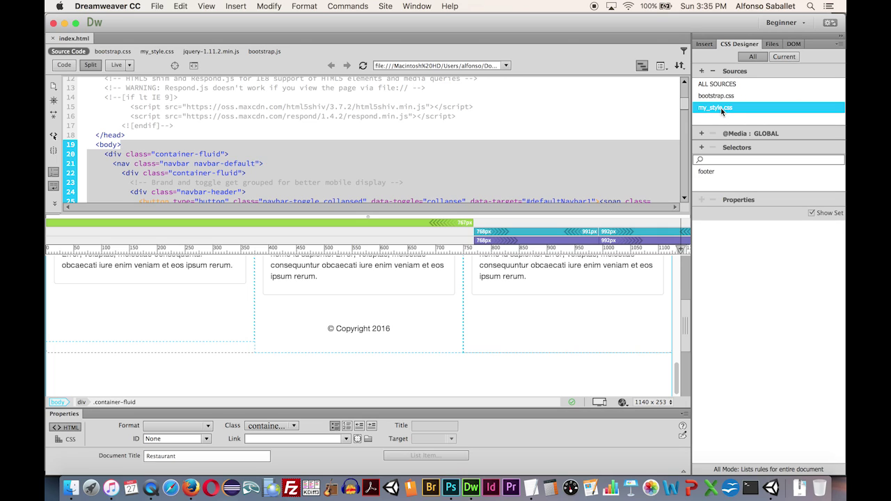
pyautogui.click(702, 149)
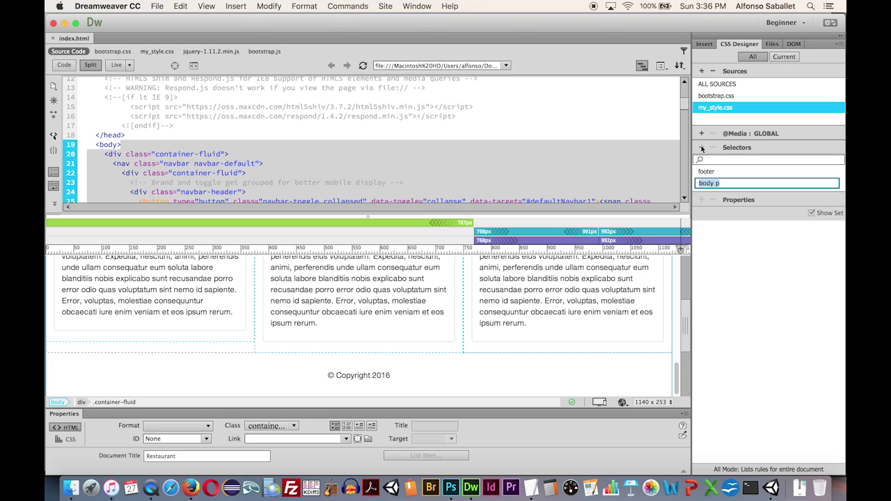
pyautogui.click(735, 183)
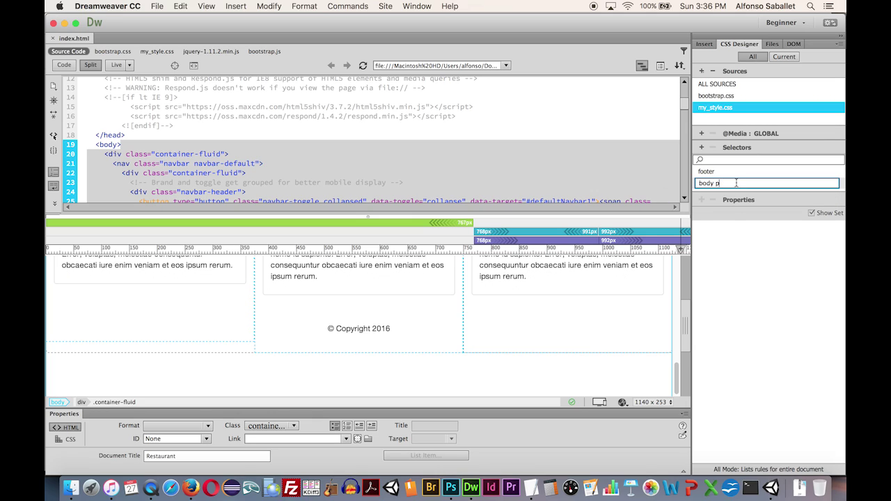
pyautogui.press('BackSpace')
pyautogui.press('BackSpace')
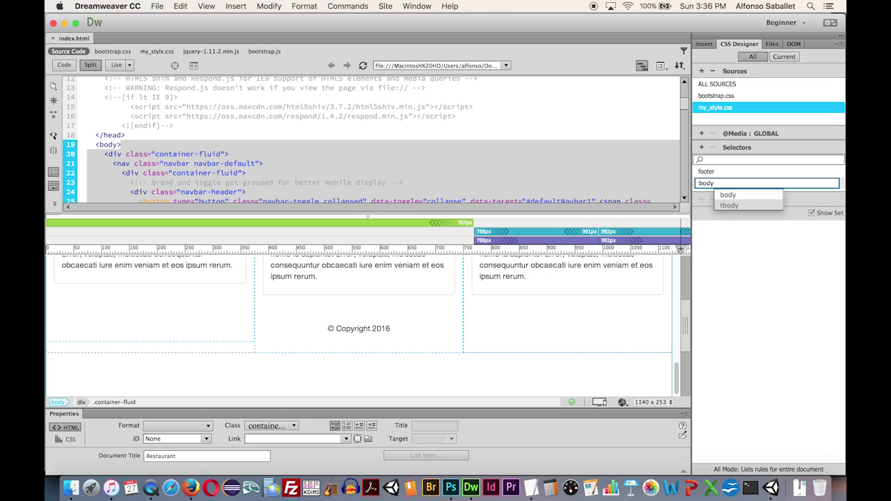
pyautogui.press('Return')
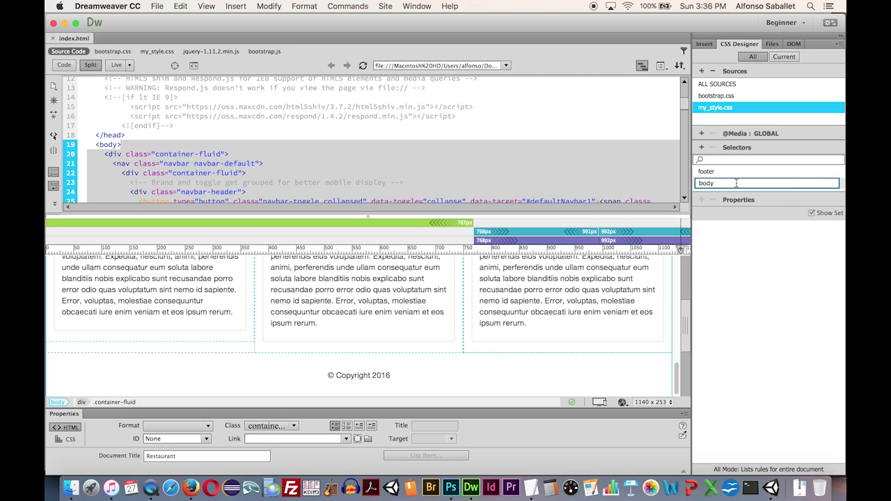
pyautogui.press('Return')
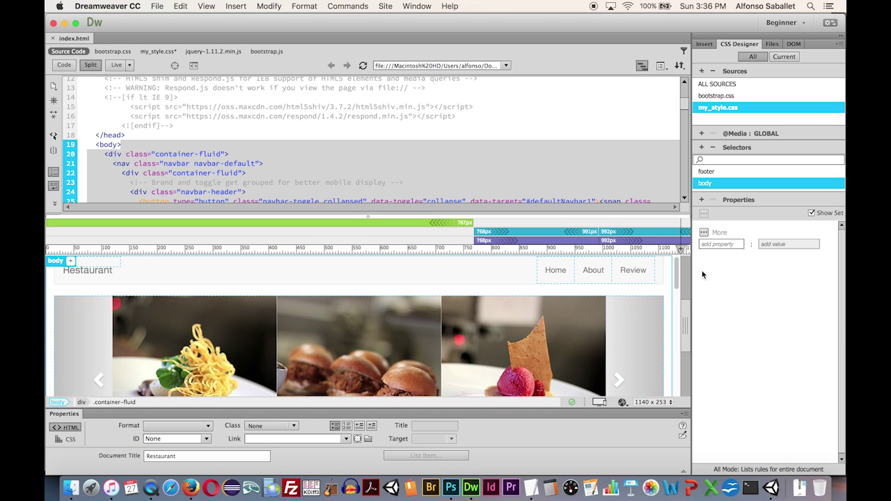
# Show all properties of the body rule, display its background settings, and switch the page from Split to full Live view.
pyautogui.click(811, 214)
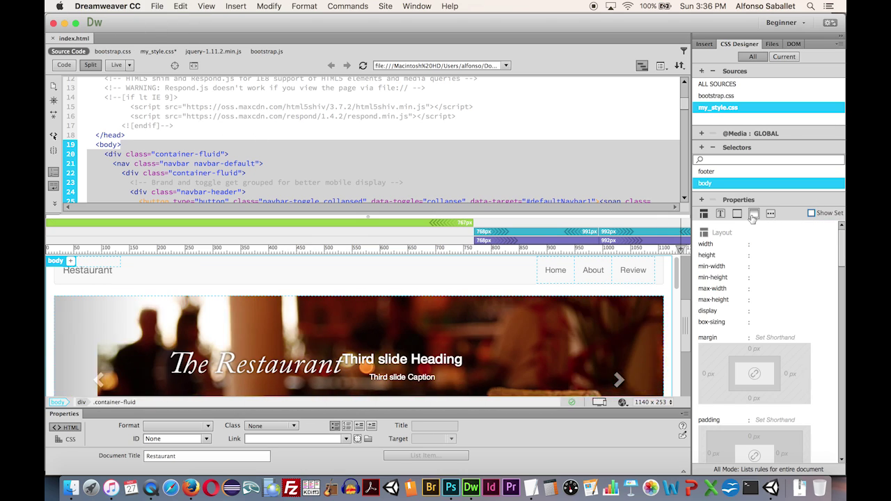
pyautogui.click(753, 215)
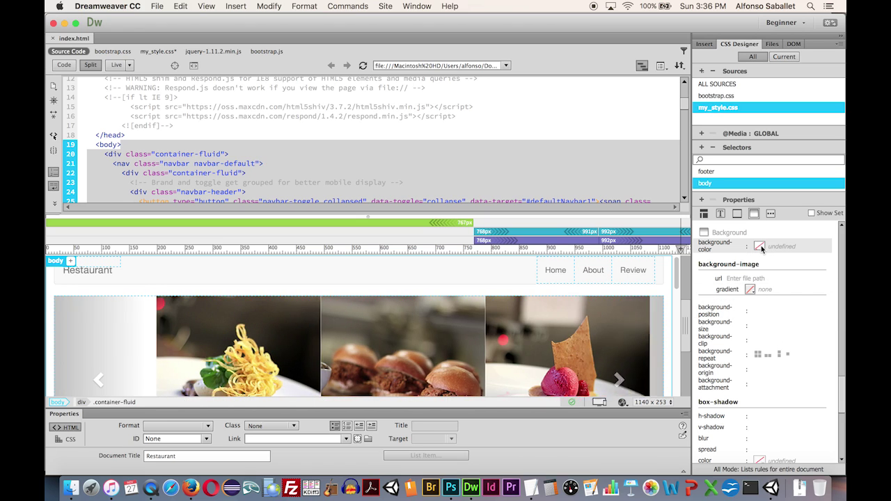
pyautogui.click(760, 247)
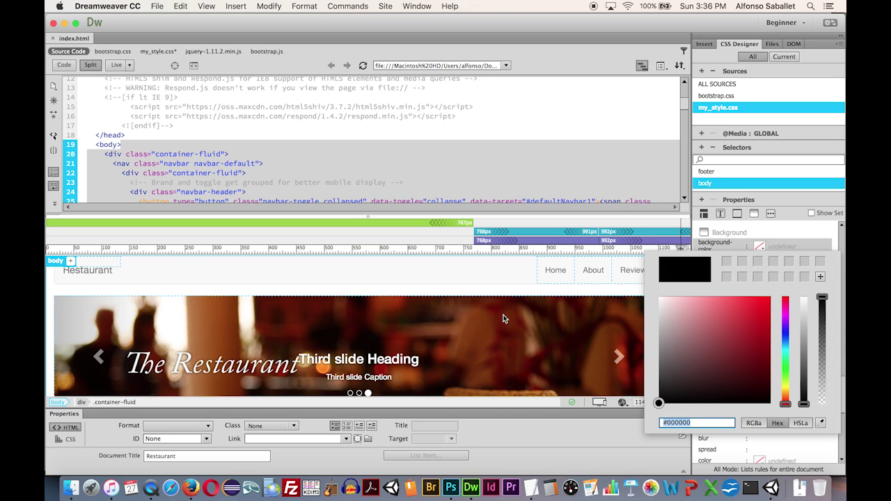
pyautogui.click(117, 68)
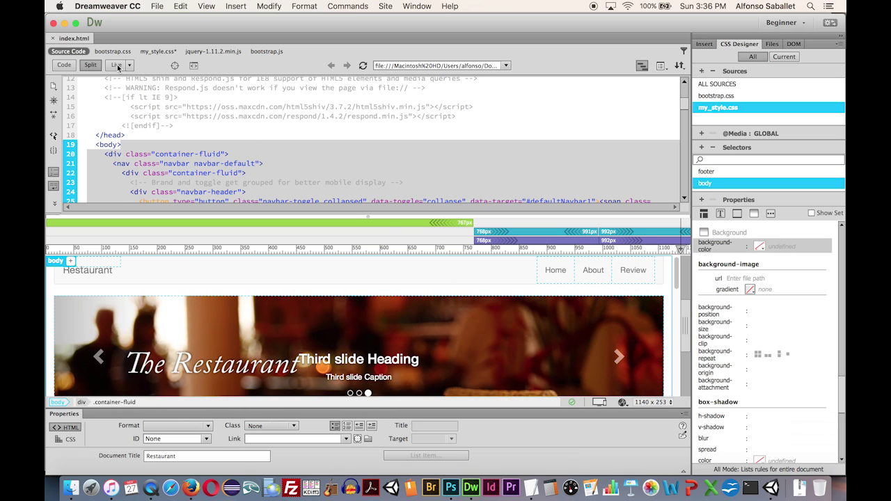
pyautogui.click(118, 67)
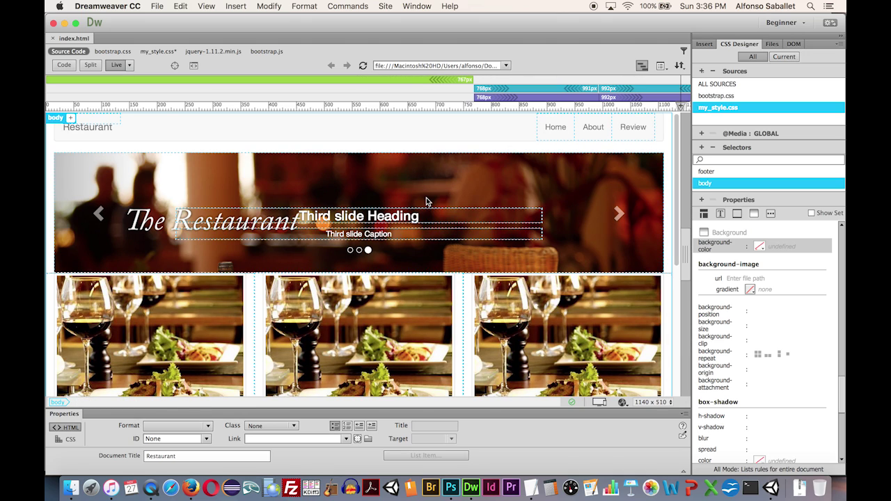
pyautogui.scroll(-2, 426, 202)
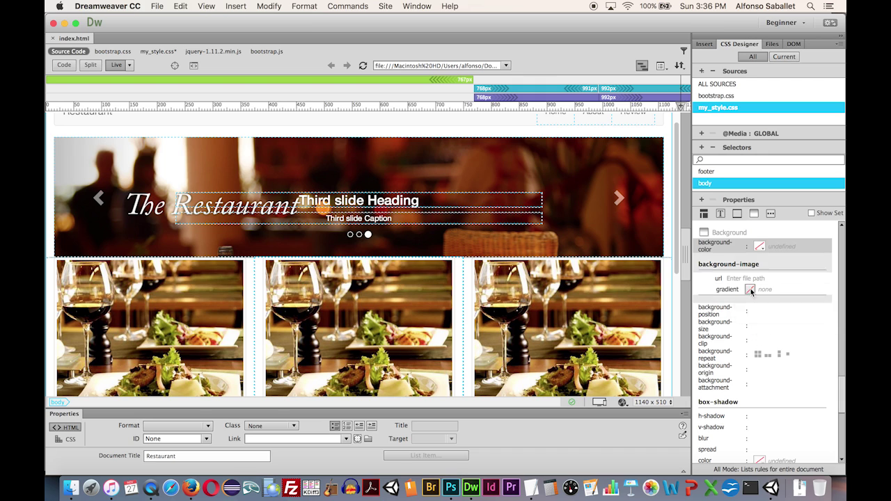
# Set the body rule's background color to the reddish brown #8B3100 by sampling it from the carousel image.
pyautogui.click(759, 246)
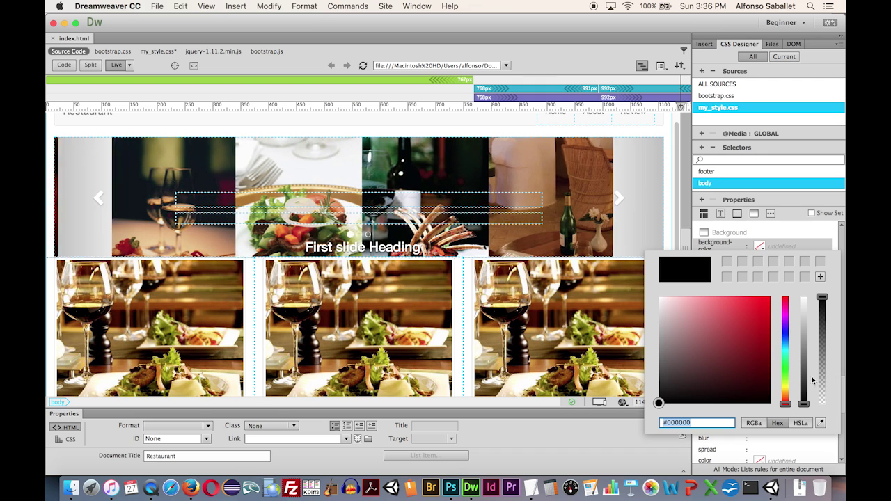
pyautogui.click(821, 423)
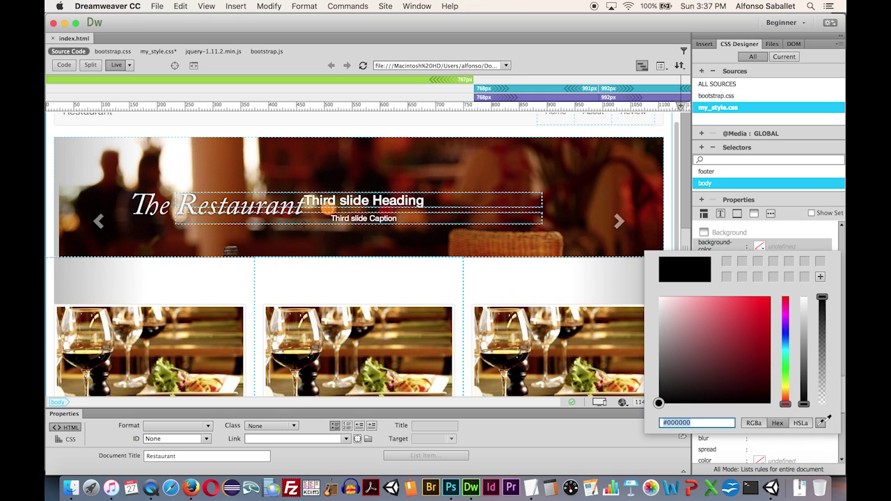
pyautogui.click(524, 159)
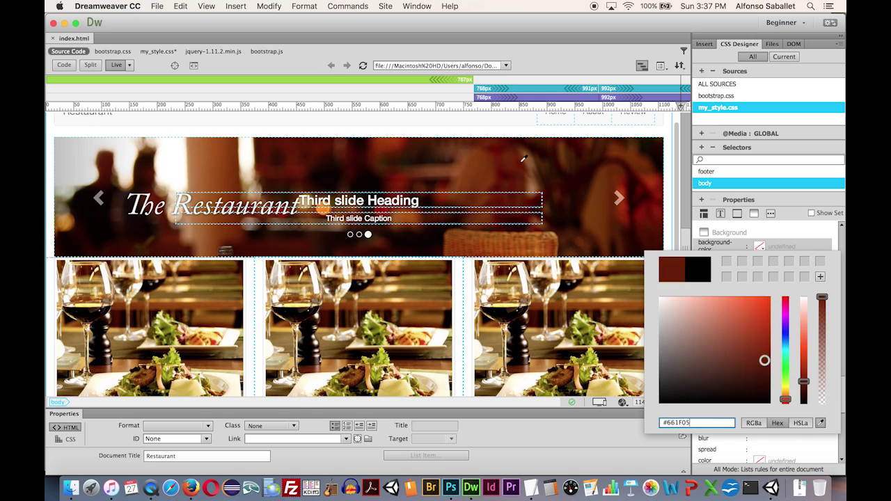
pyautogui.click(384, 145)
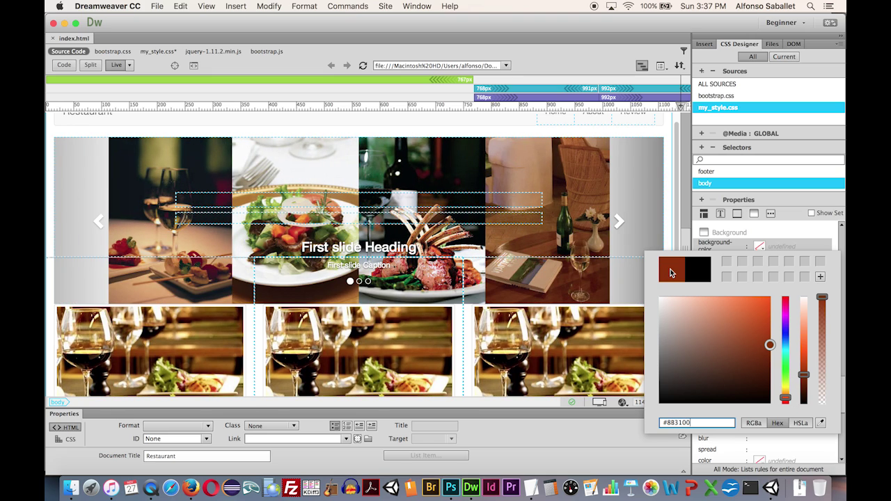
pyautogui.press('Return')
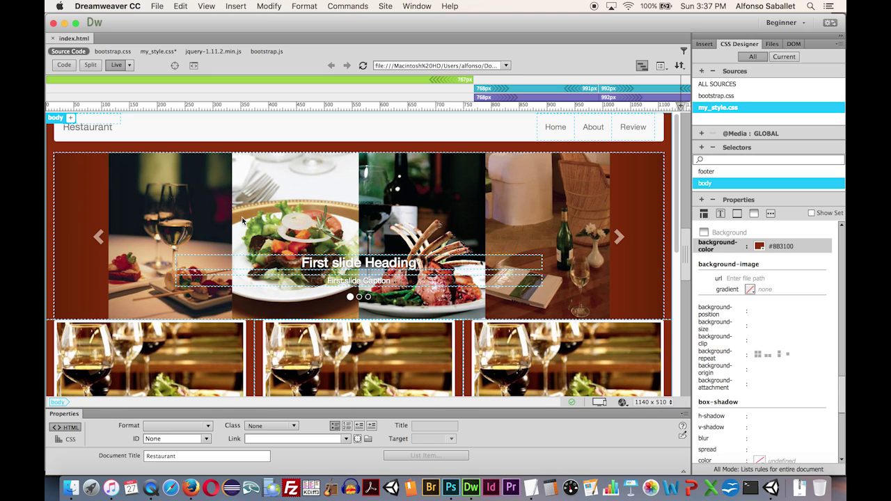
# Examine the new body background around the carousel, the three food thumbnails and the copyright footer.
pyautogui.scroll(-2, 118, 188)
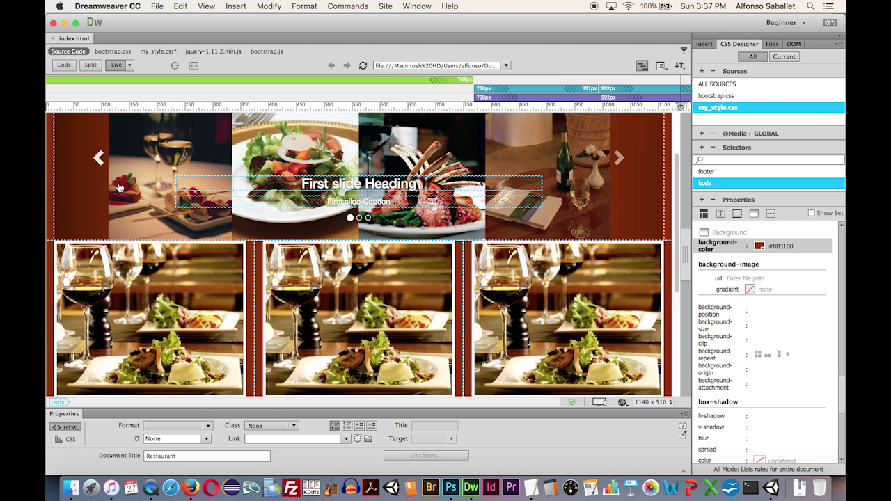
pyautogui.scroll(-4, 118, 188)
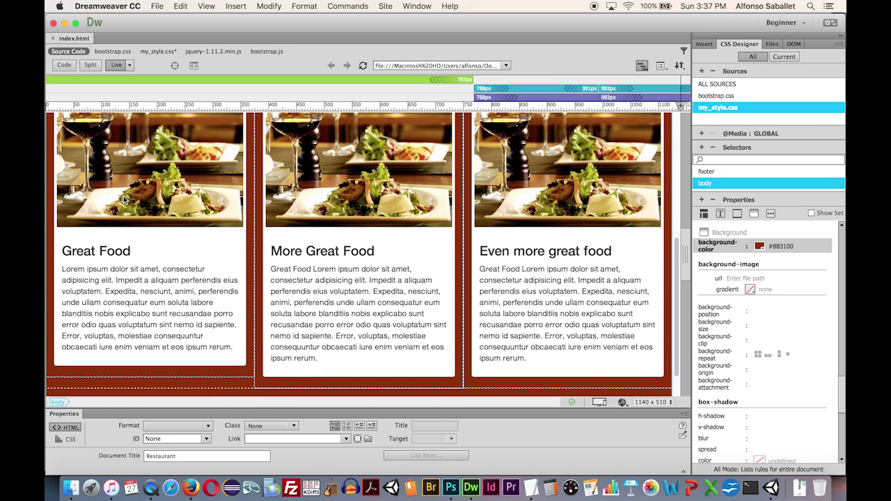
pyautogui.scroll(6, 124, 198)
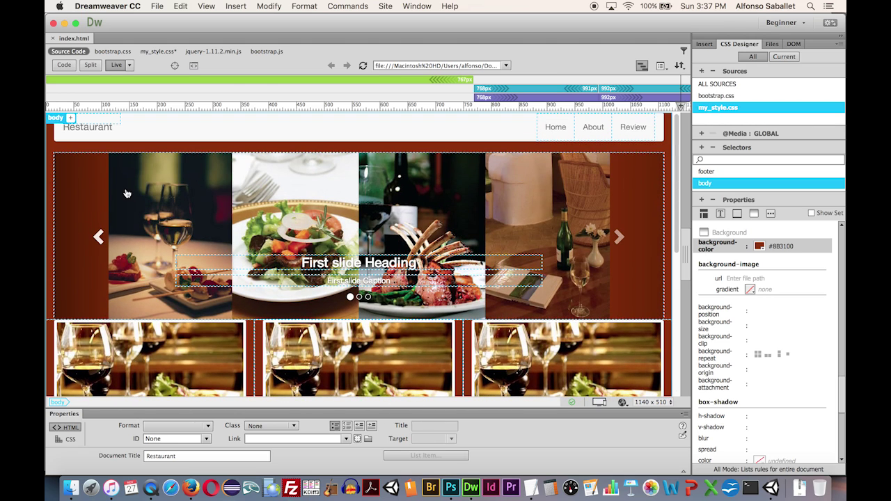
pyautogui.scroll(-5, 127, 194)
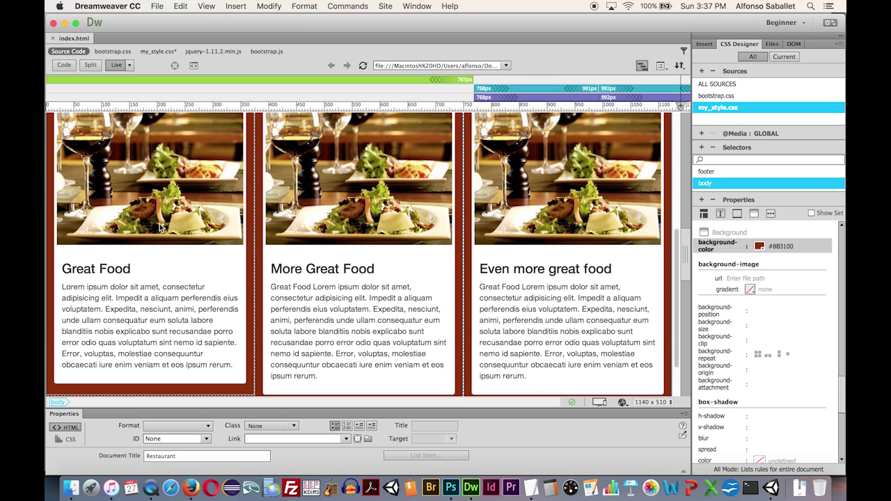
pyautogui.scroll(1, 161, 230)
pyautogui.scroll(-1, 194, 334)
pyautogui.scroll(-1, 195, 334)
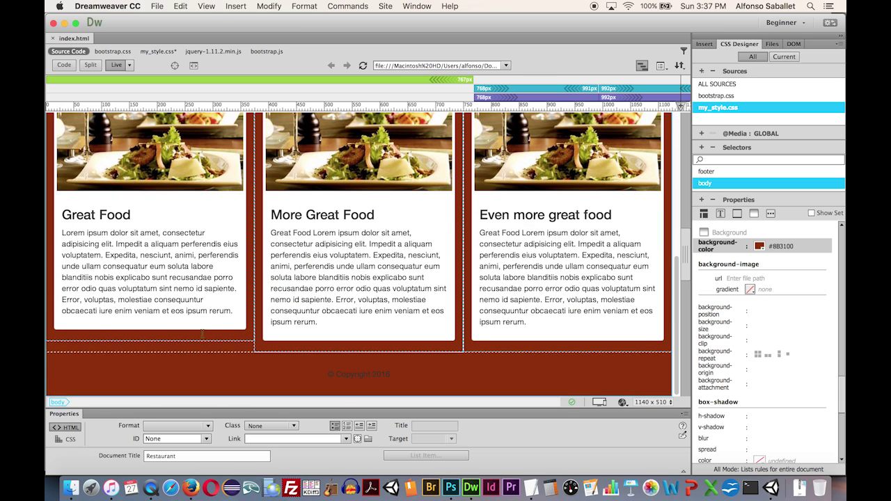
# Select the thumbnail div that contains the Great Food heading and paragraph, and display the CSS rules applied to it.
pyautogui.click(183, 208)
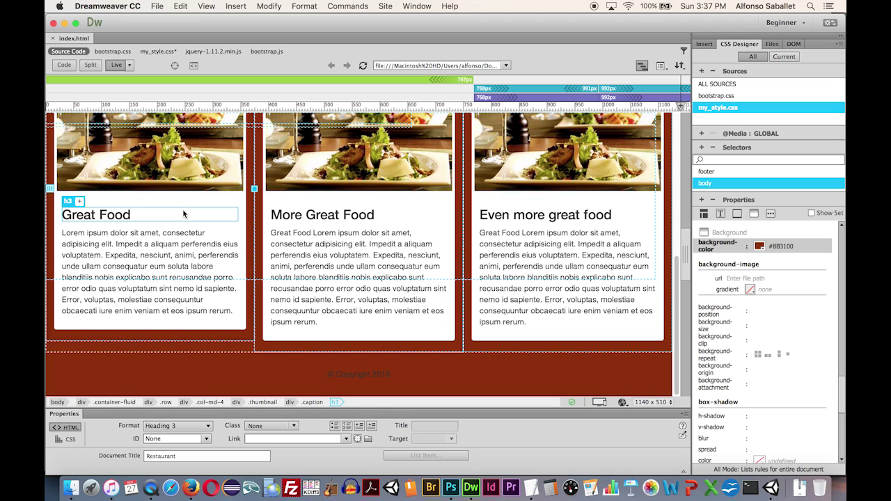
pyautogui.click(210, 267)
pyautogui.scroll(-1, 210, 266)
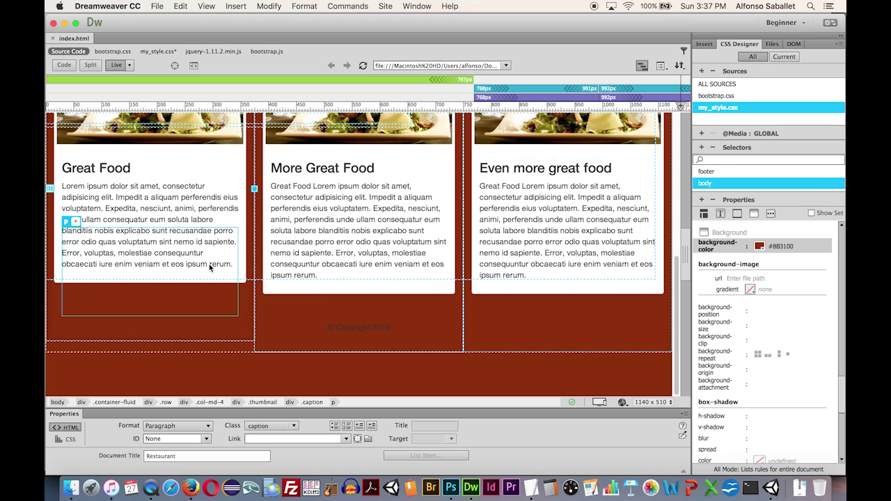
pyautogui.click(202, 185)
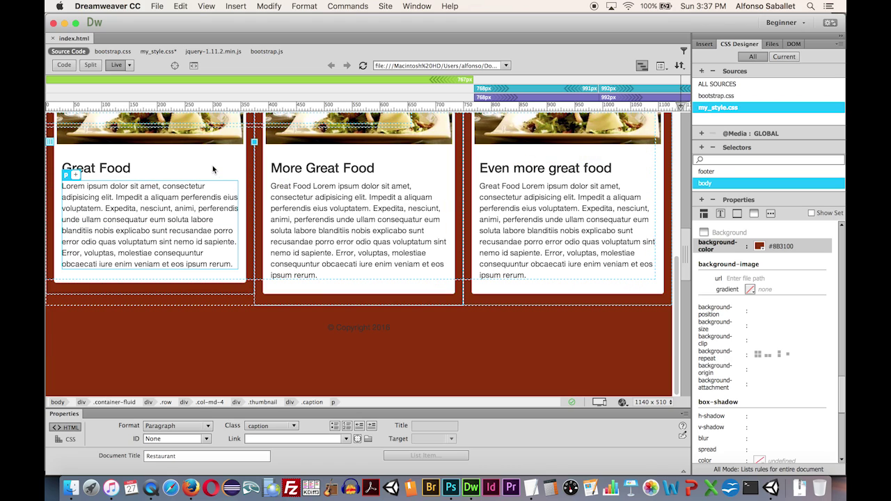
pyautogui.click(217, 172)
pyautogui.scroll(1, 217, 202)
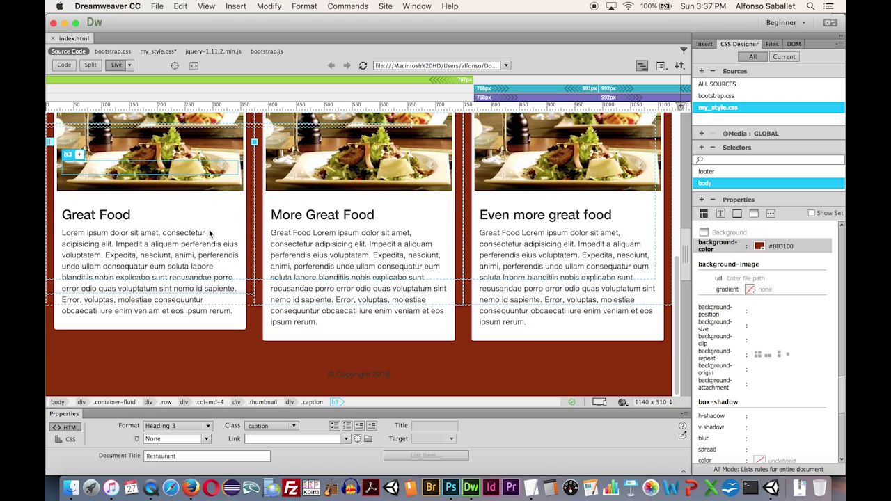
pyautogui.scroll(2, 221, 295)
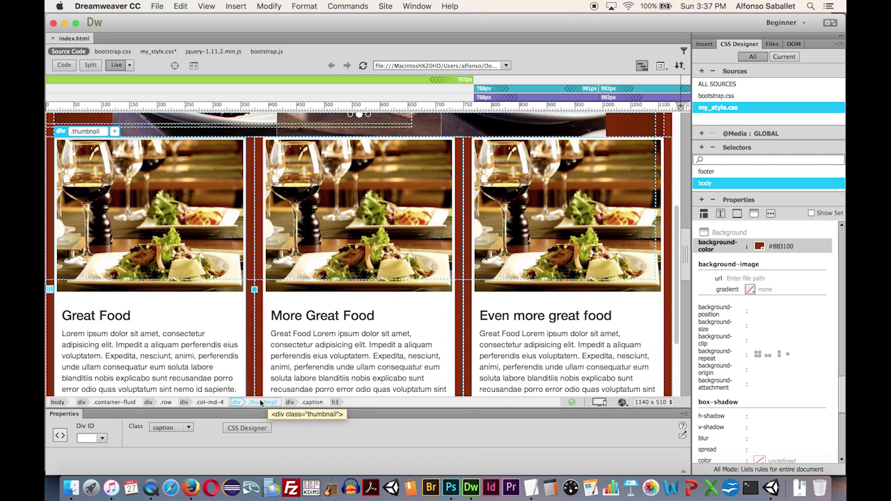
pyautogui.click(777, 57)
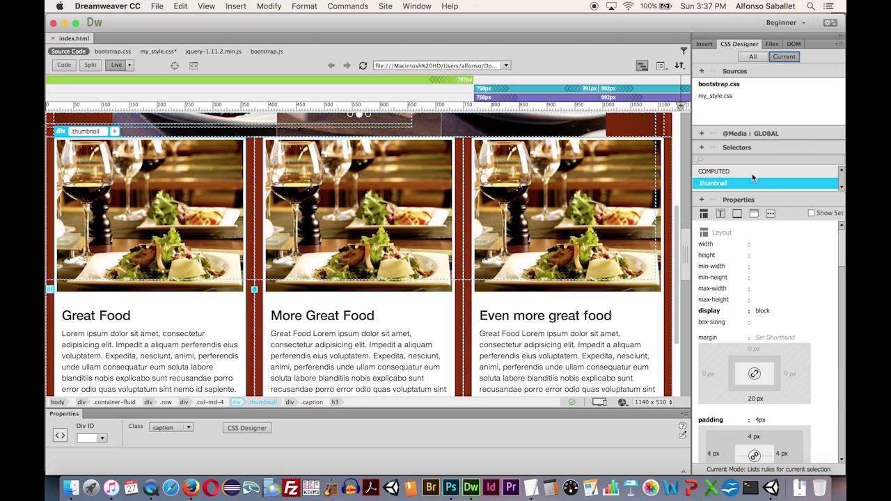
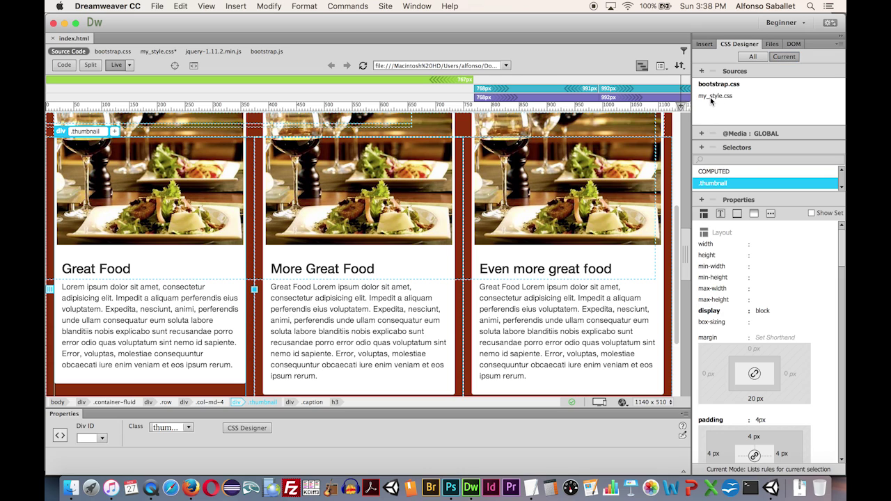
# Add a .thumbnail selector to my_style.css, removing the .row and .col-md-4 parts from the suggested selector.
pyautogui.click(756, 57)
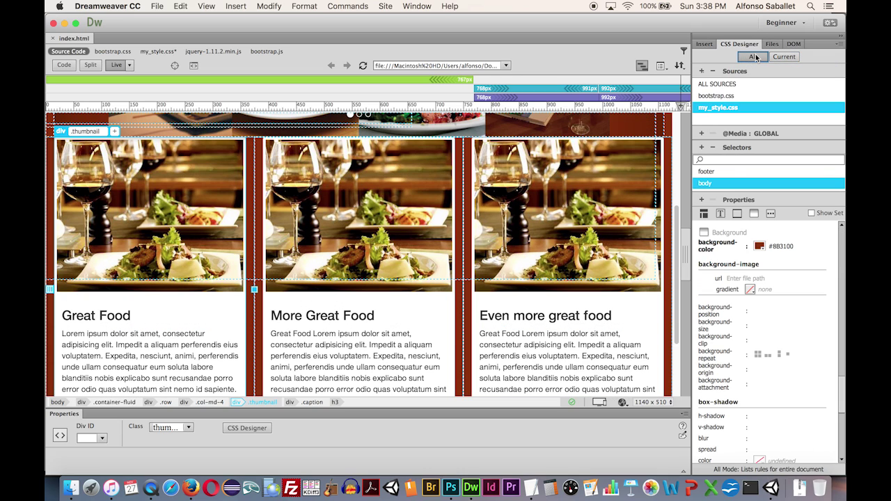
pyautogui.click(718, 108)
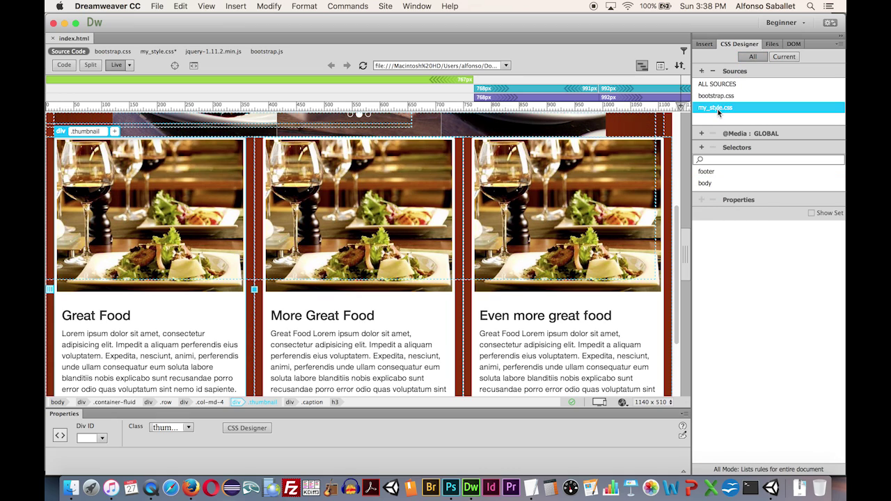
pyautogui.click(702, 150)
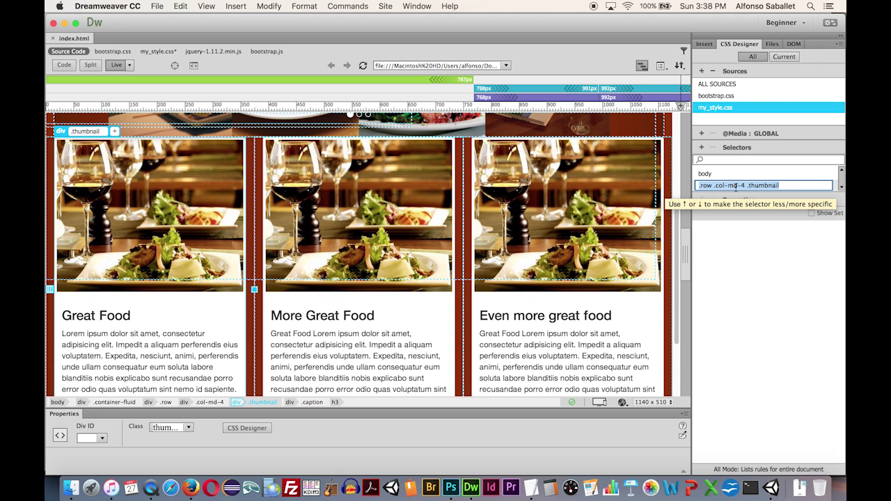
pyautogui.click(744, 187)
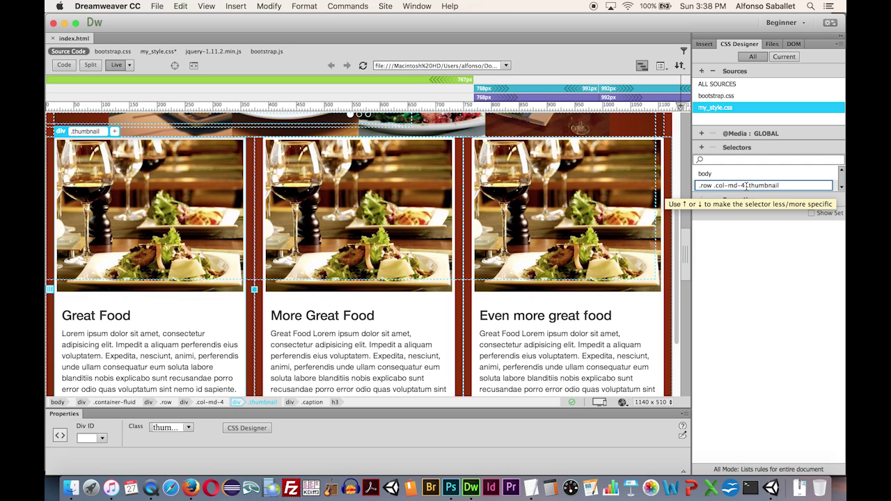
pyautogui.moveTo(746, 185); pyautogui.dragTo(693, 185)
pyautogui.press('BackSpace')
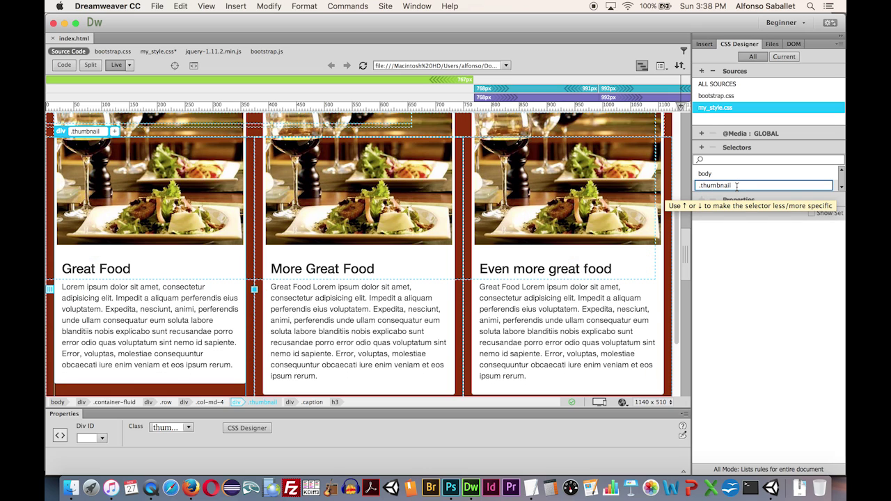
pyautogui.press('Return')
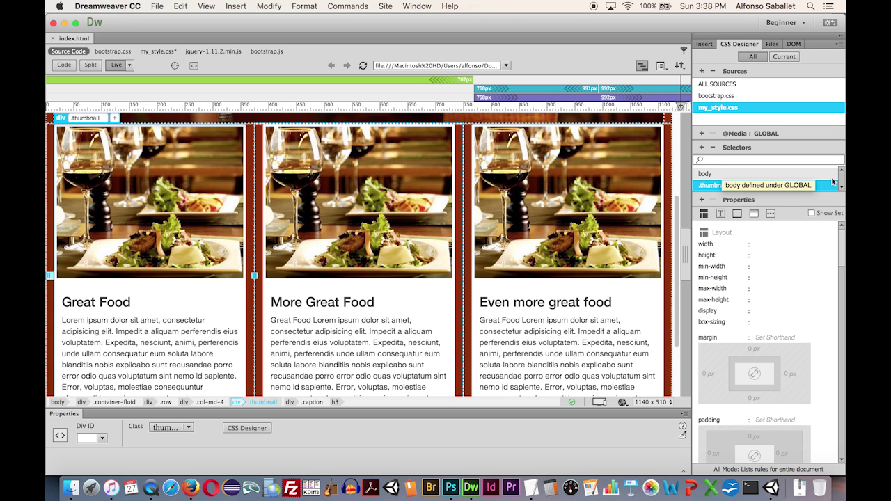
# Set the .thumbnail rule's background color in my_style.css to the brown #A0601E by sampling it from the food image.
pyautogui.moveTo(843, 189); pyautogui.dragTo(842, 175)
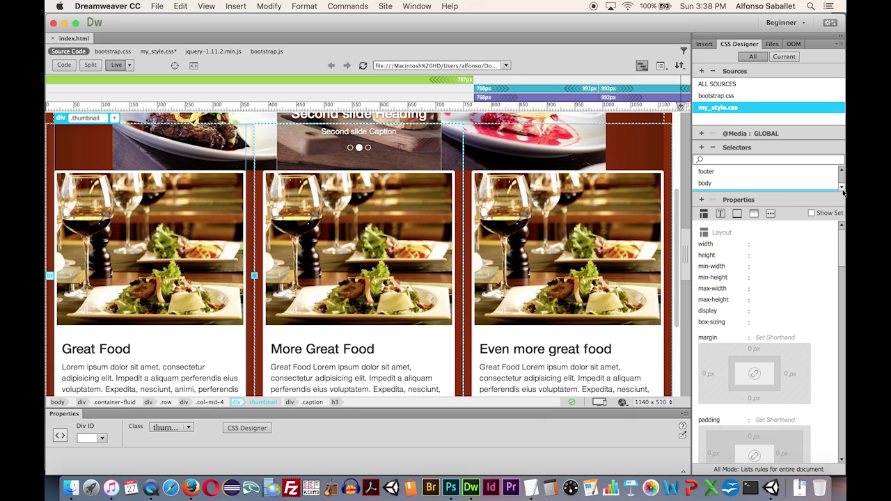
pyautogui.scroll(-1, 837, 192)
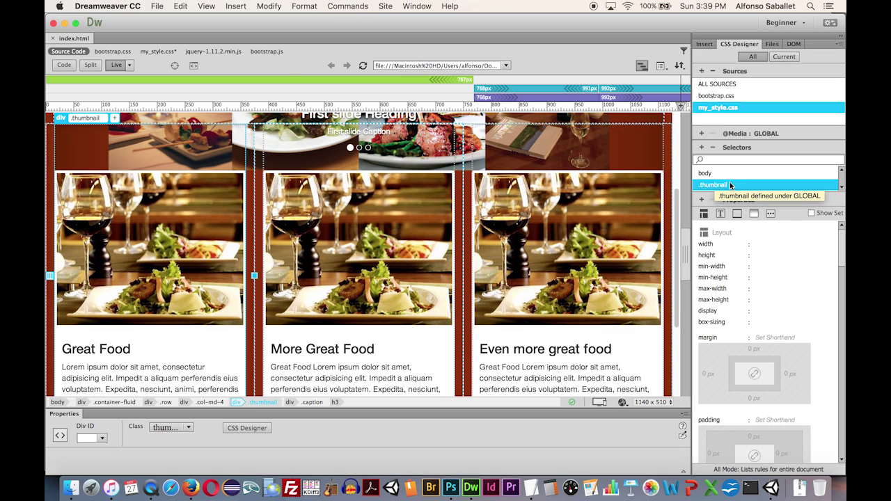
pyautogui.click(719, 174)
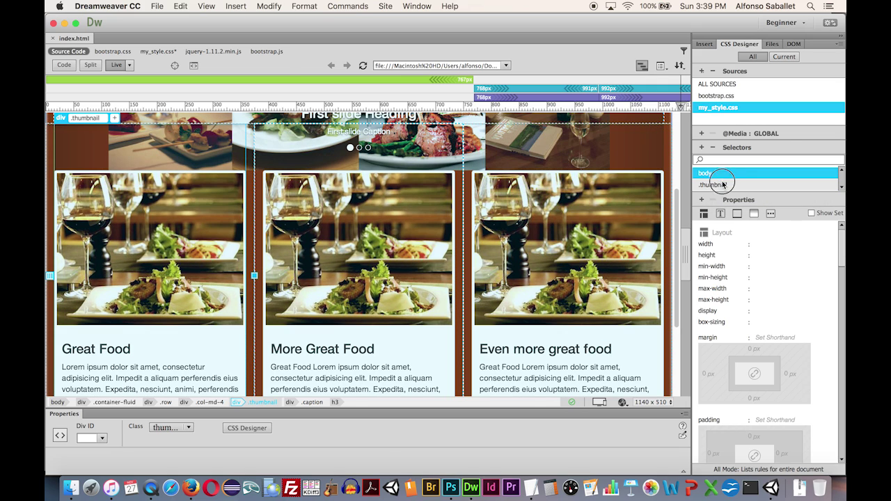
pyautogui.click(722, 184)
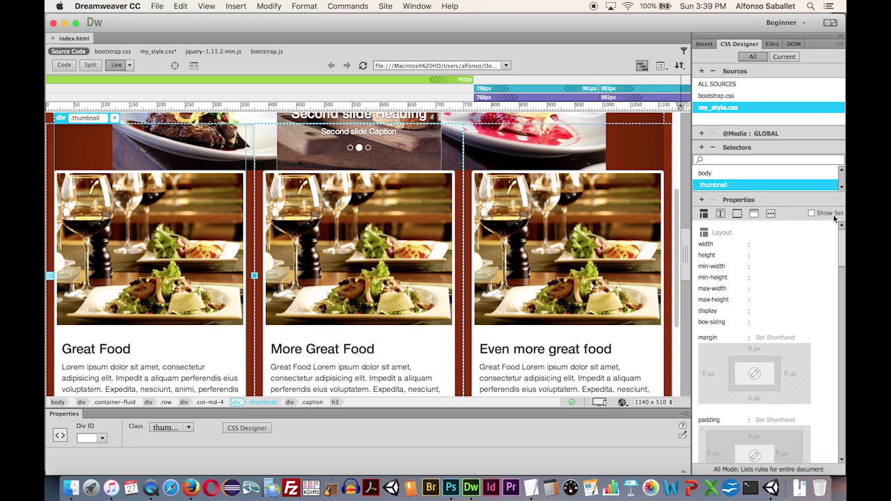
pyautogui.click(754, 214)
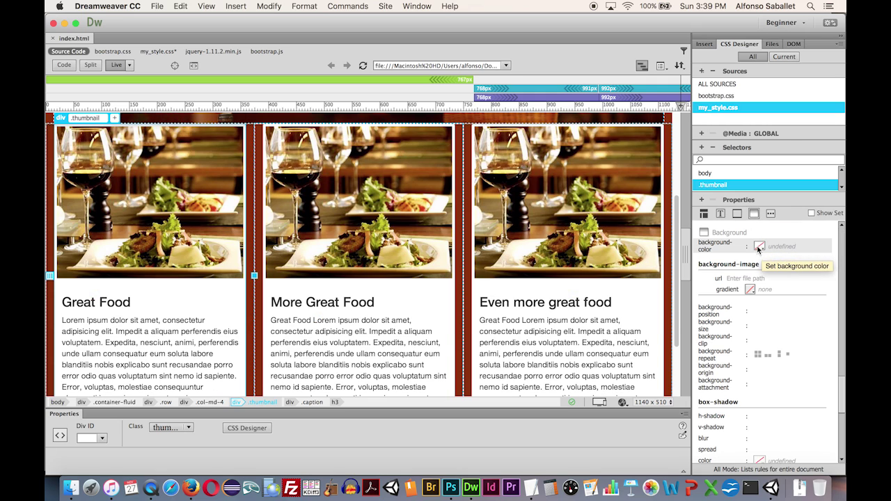
pyautogui.click(759, 246)
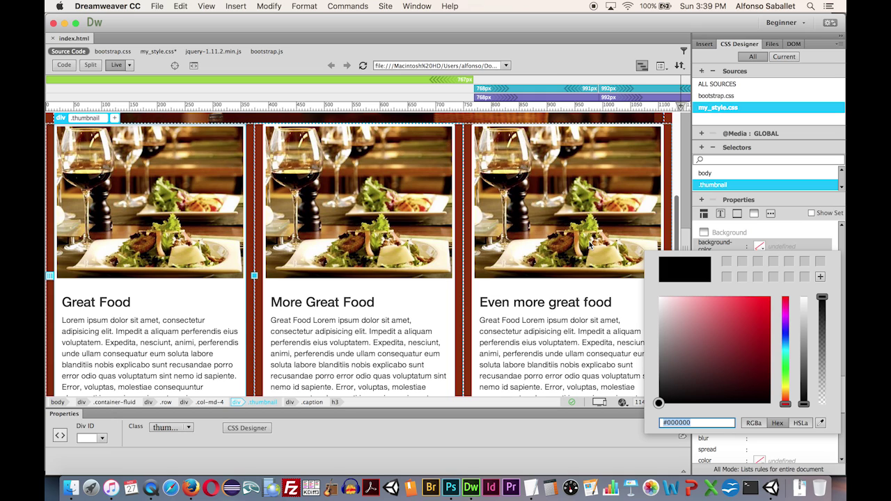
pyautogui.scroll(2, 446, 247)
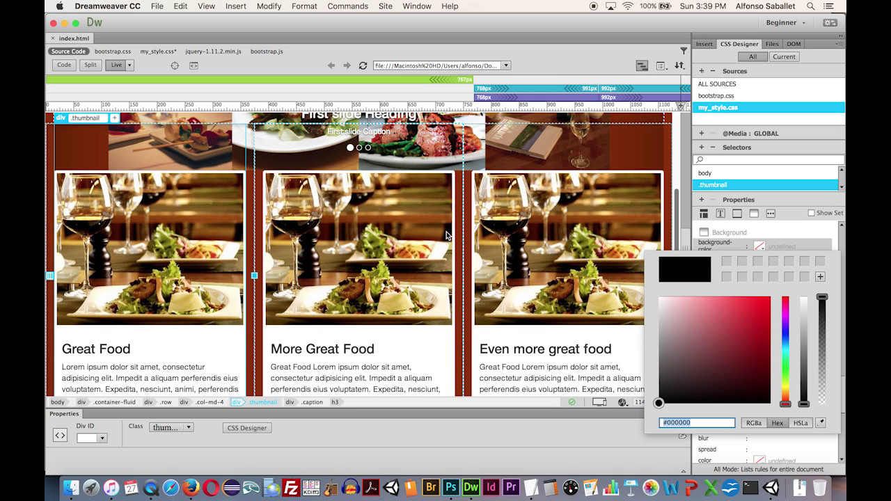
pyautogui.click(822, 425)
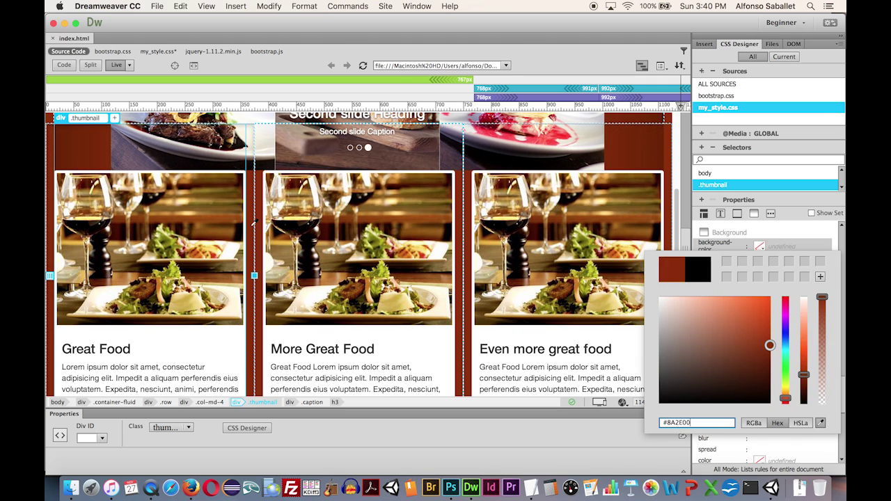
pyautogui.scroll(-2, 257, 221)
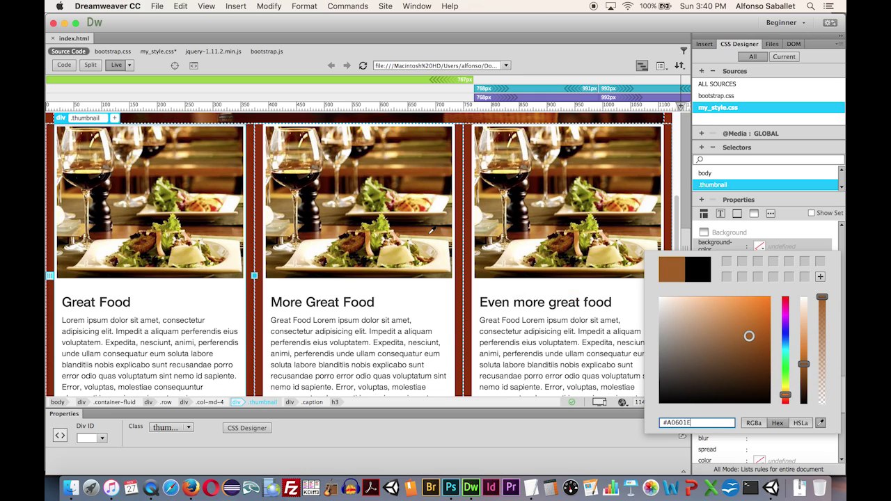
pyautogui.scroll(2, 571, 312)
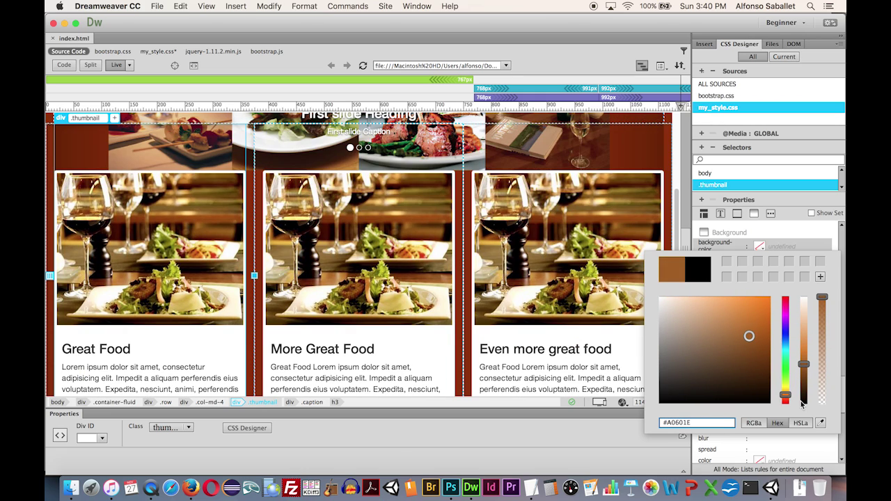
pyautogui.press('Return')
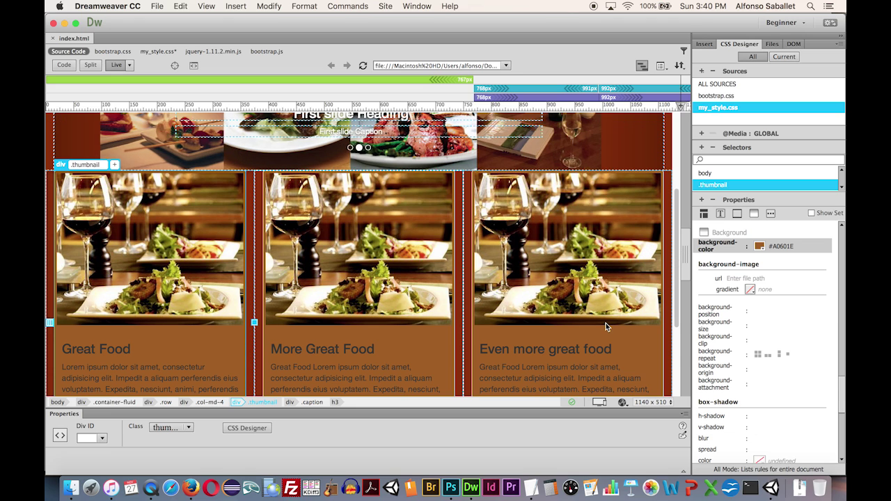
# Lighten the .thumbnail background color to #C58544 and check which properties are set in the rule.
pyautogui.scroll(-4, 605, 323)
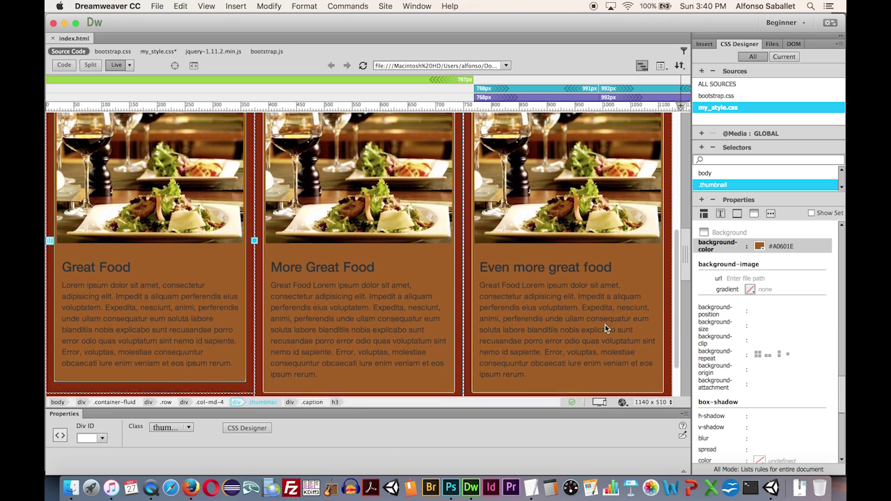
pyautogui.click(759, 246)
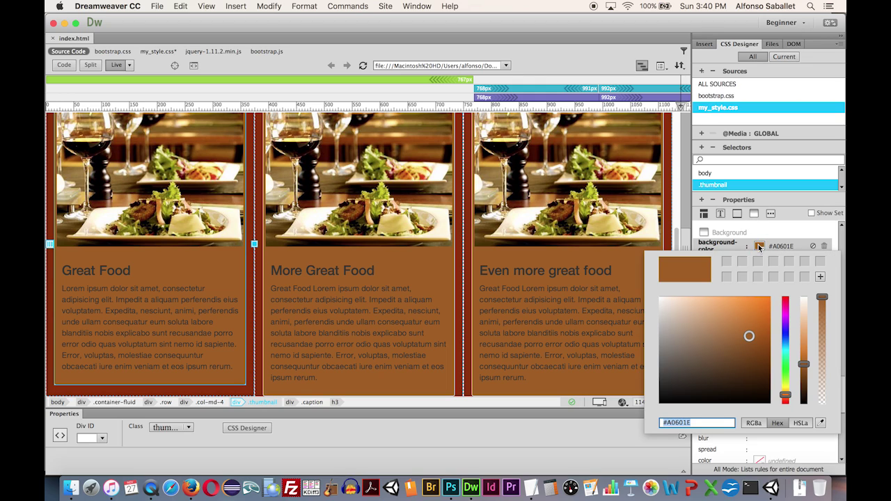
pyautogui.click(734, 320)
pyautogui.moveTo(735, 321)
pyautogui.mouseDown()
pyautogui.moveTo(724, 312)
pyautogui.moveTo(732, 321)
pyautogui.mouseUp()
pyautogui.press('Return')
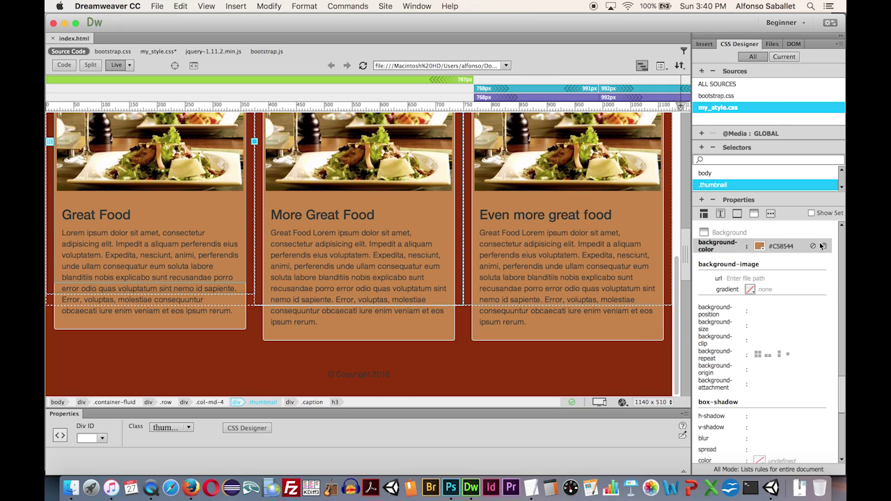
pyautogui.click(811, 213)
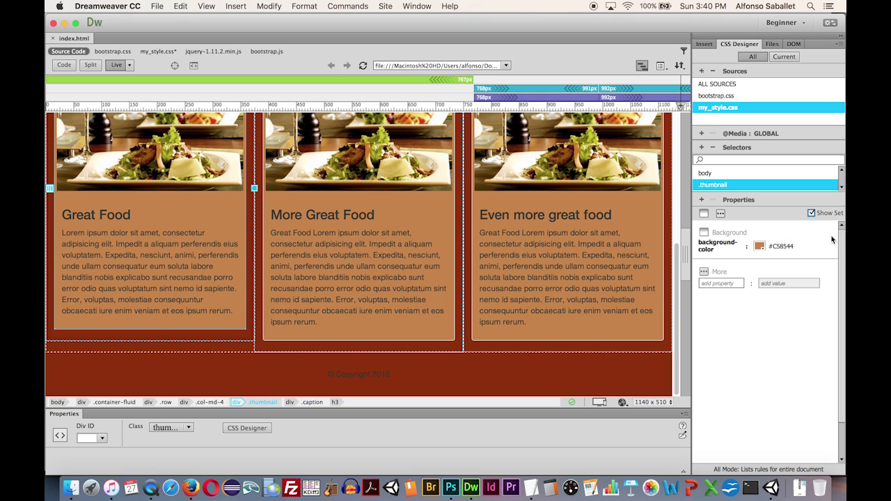
pyautogui.click(811, 214)
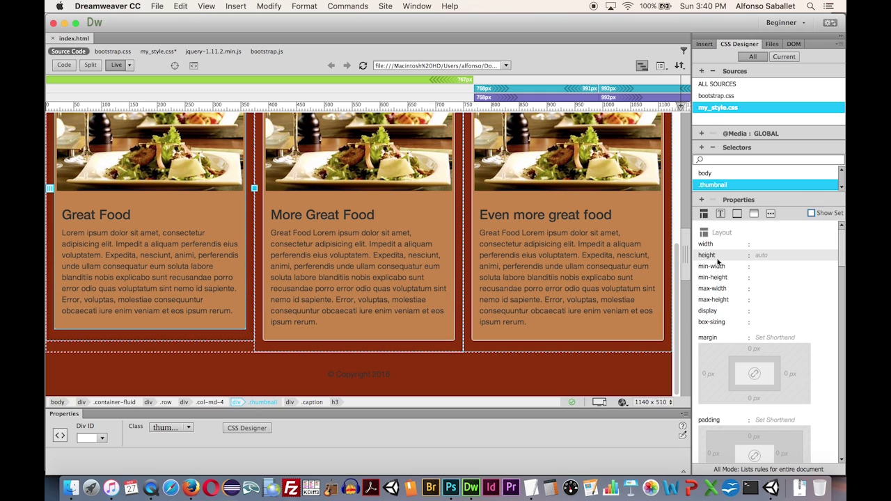
# Select the paragraph under Even more great food and look through the CSS rules applied to it.
pyautogui.click(308, 402)
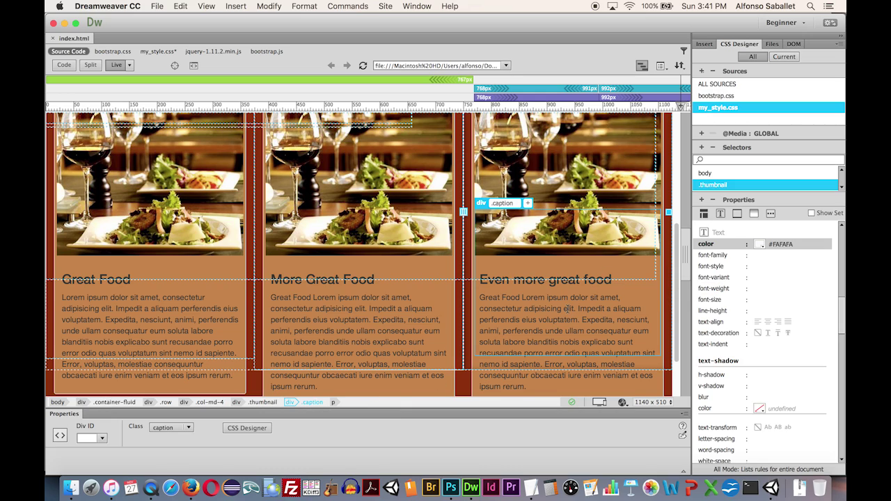
pyautogui.click(522, 312)
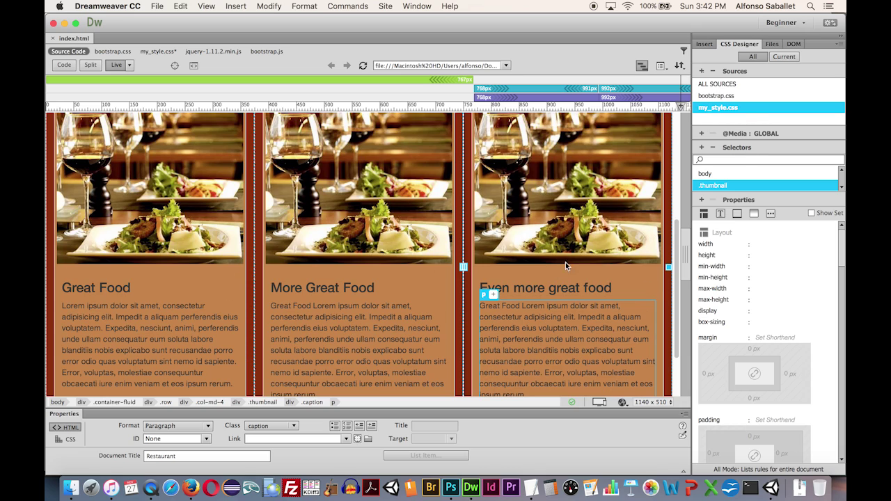
pyautogui.click(784, 56)
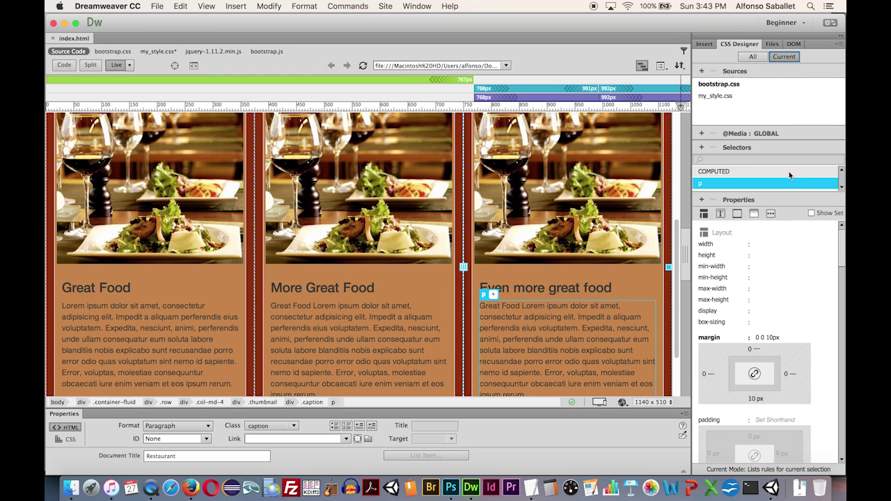
pyautogui.click(842, 187)
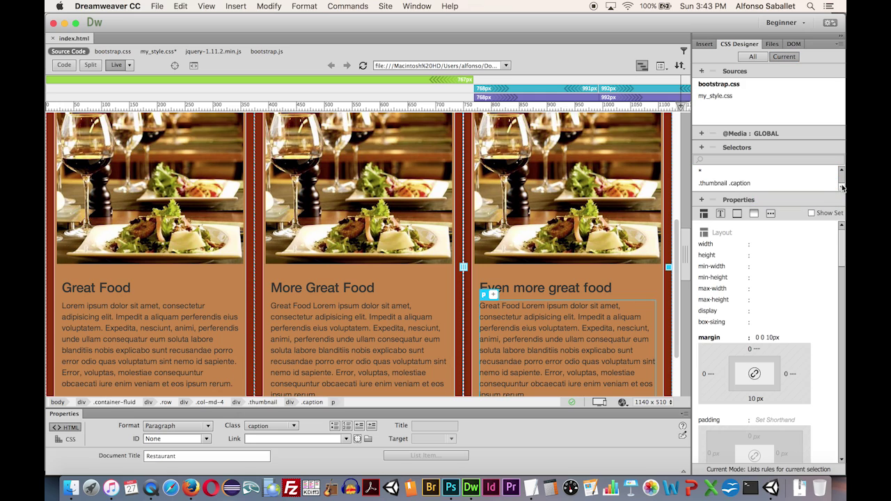
pyautogui.click(841, 188)
pyautogui.click(842, 188)
pyautogui.click(841, 188)
pyautogui.click(842, 187)
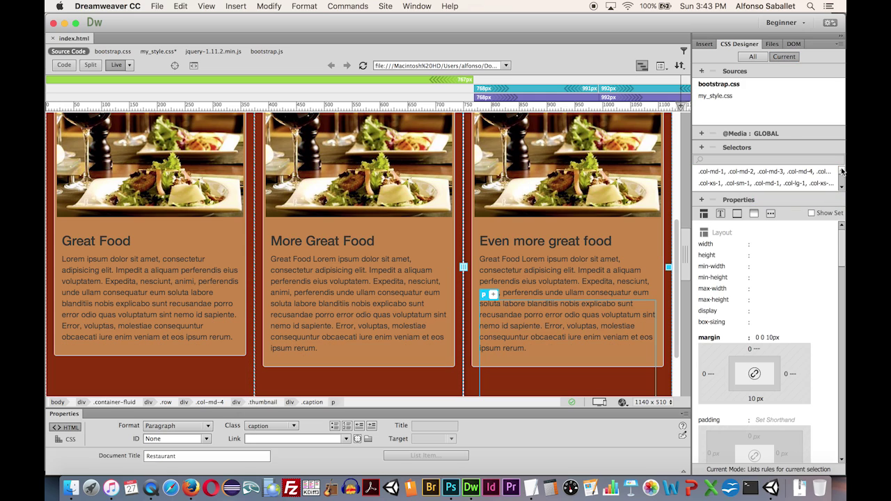
pyautogui.click(842, 171)
pyautogui.click(841, 171)
pyautogui.click(842, 171)
pyautogui.click(842, 171)
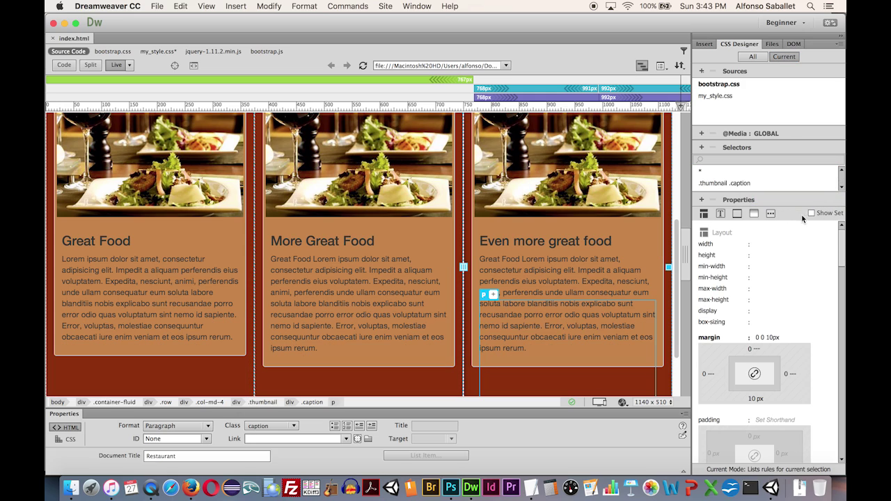
# Limit the properties to those that are set and inspect the .thumbnail .caption rule applied to the paragraph.
pyautogui.click(812, 213)
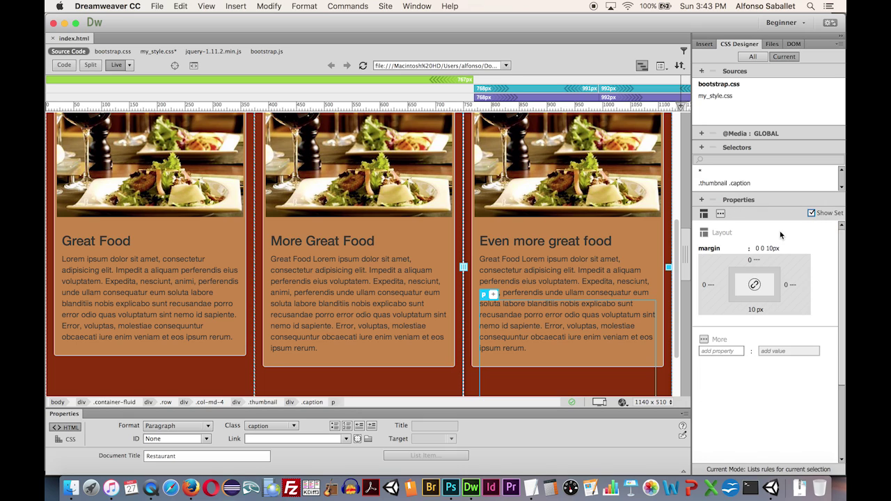
pyautogui.click(841, 170)
pyautogui.click(841, 170)
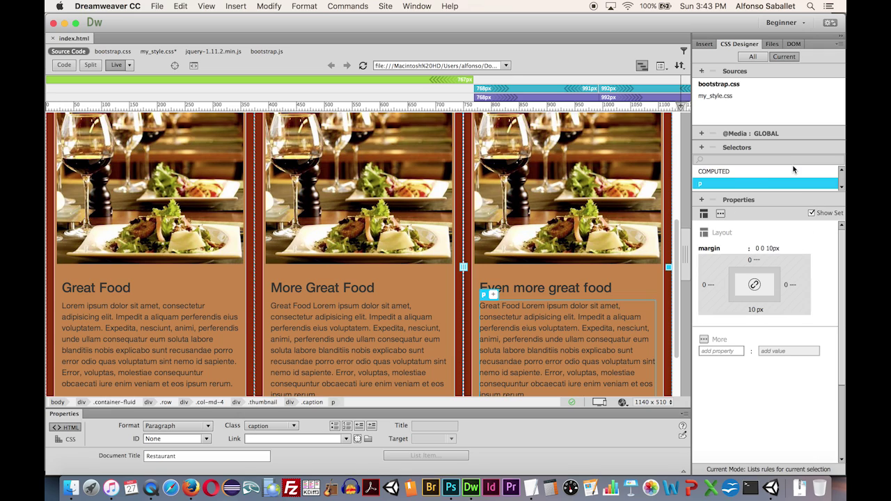
pyautogui.click(841, 186)
pyautogui.click(841, 186)
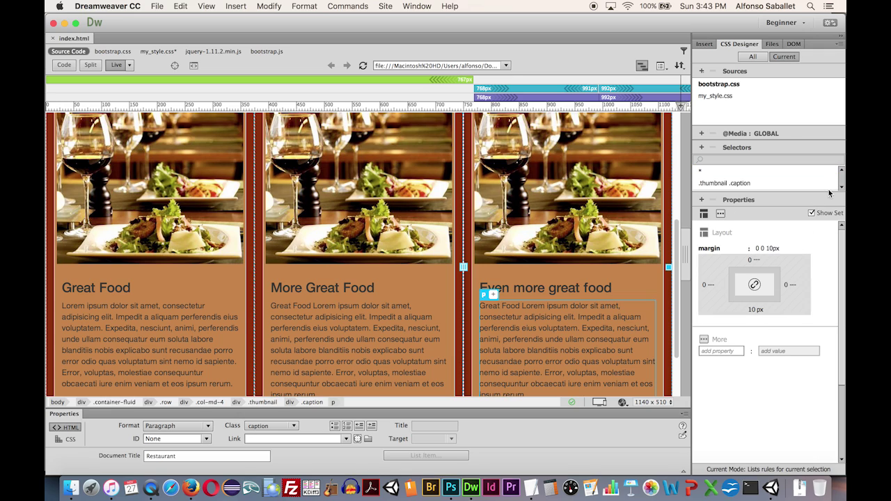
pyautogui.click(761, 184)
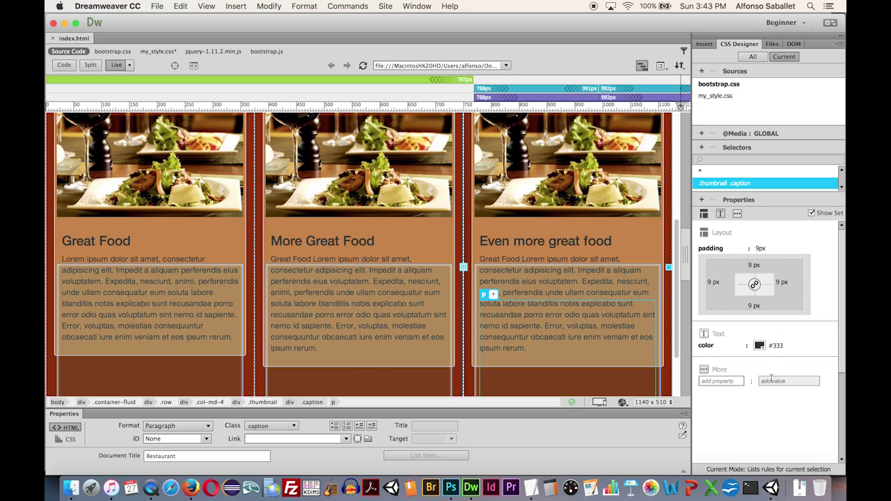
# Try the off-white text color #F6F0F1 on the .thumbnail .caption rule in bootstrap.css, and undo the change.
pyautogui.click(759, 346)
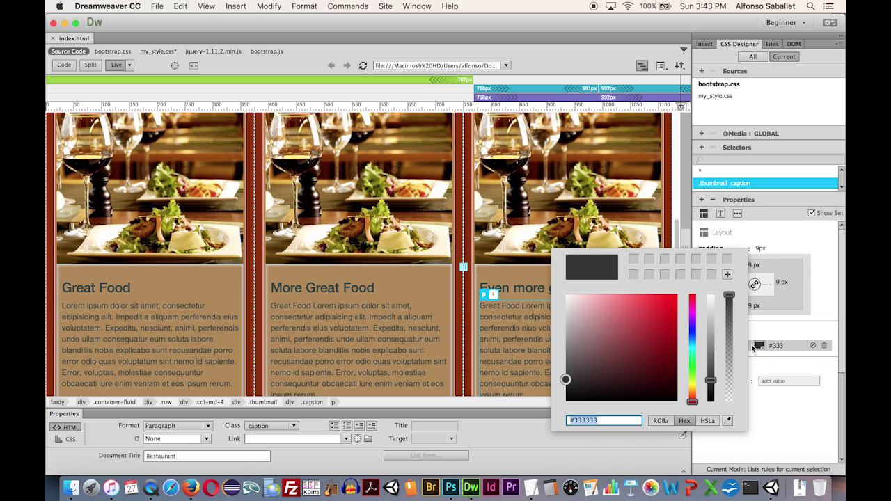
pyautogui.click(568, 299)
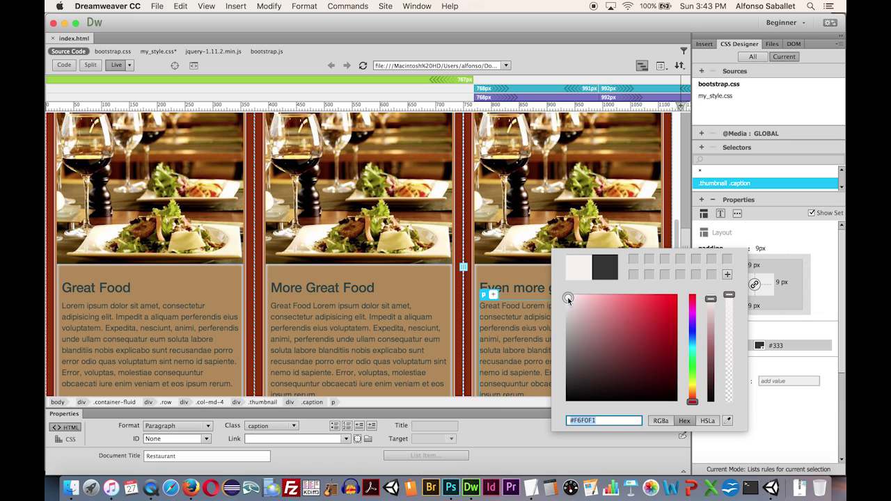
pyautogui.press('Return')
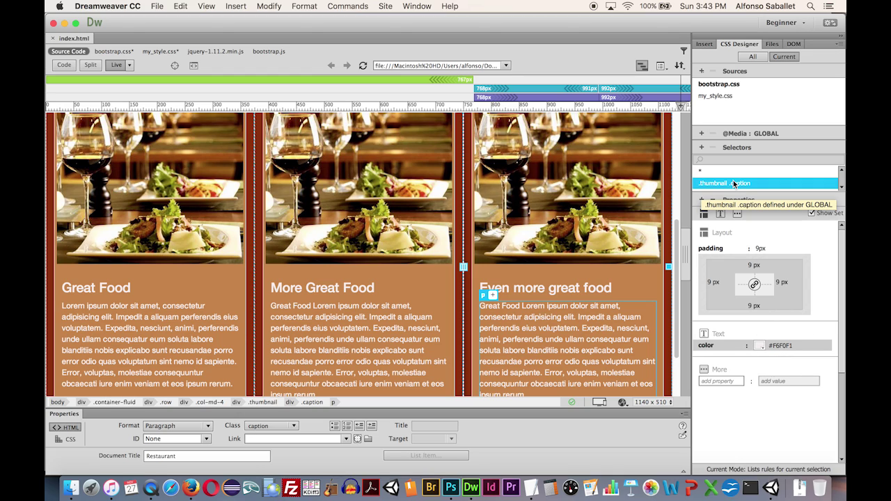
pyautogui.click(841, 188)
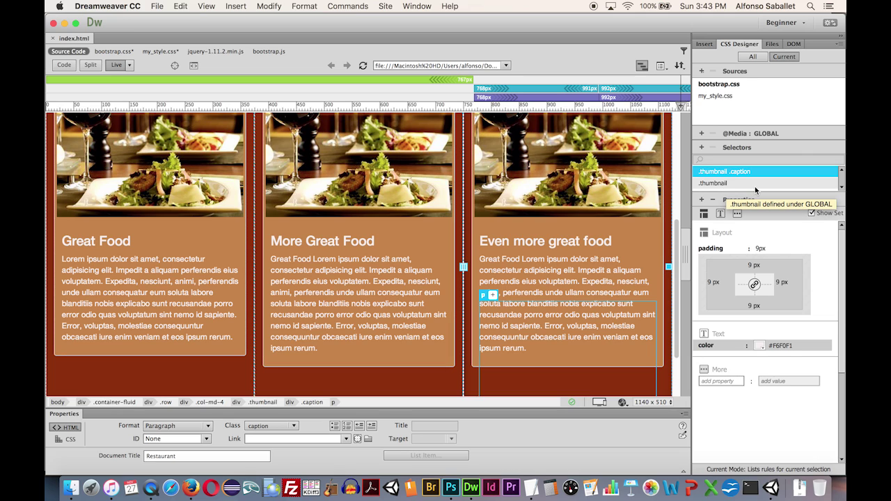
pyautogui.press('super+z')
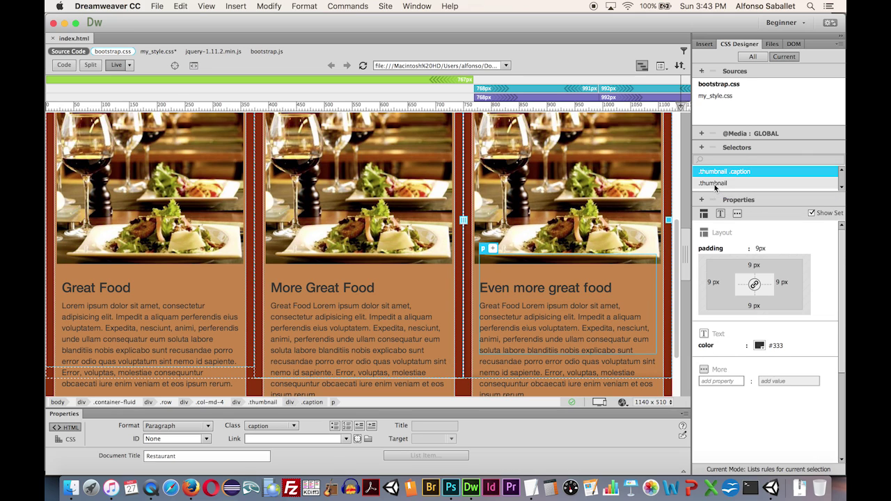
# Compare the .thumbnail rule in my_style.css with Bootstrap's .thumbnail .caption rule, and return to listing the rules of the entire document.
pyautogui.click(715, 183)
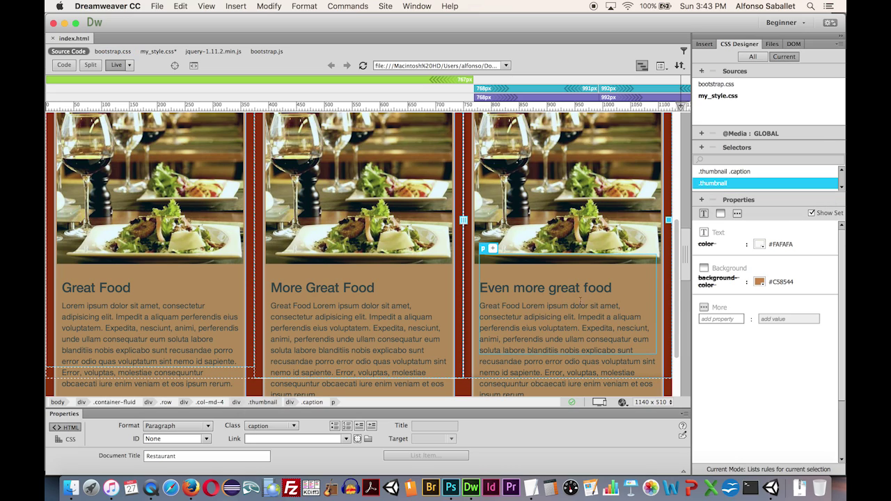
pyautogui.scroll(-2, 645, 301)
pyautogui.click(724, 172)
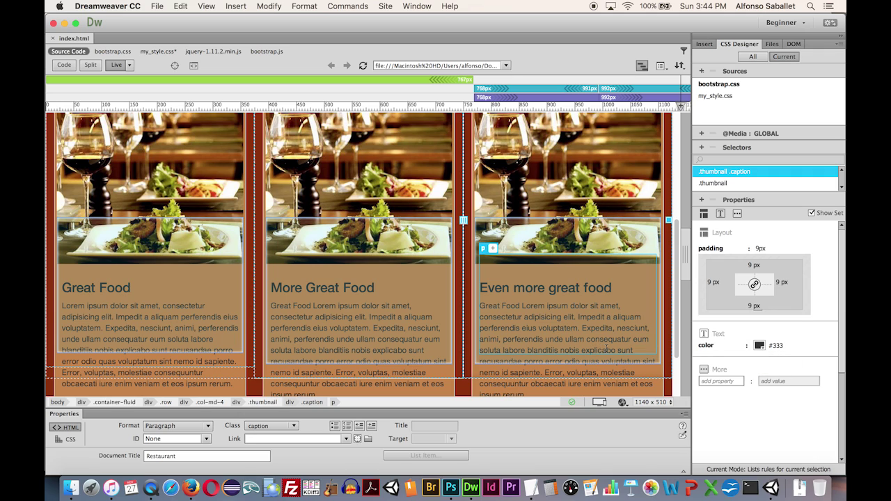
pyautogui.scroll(-2, 606, 348)
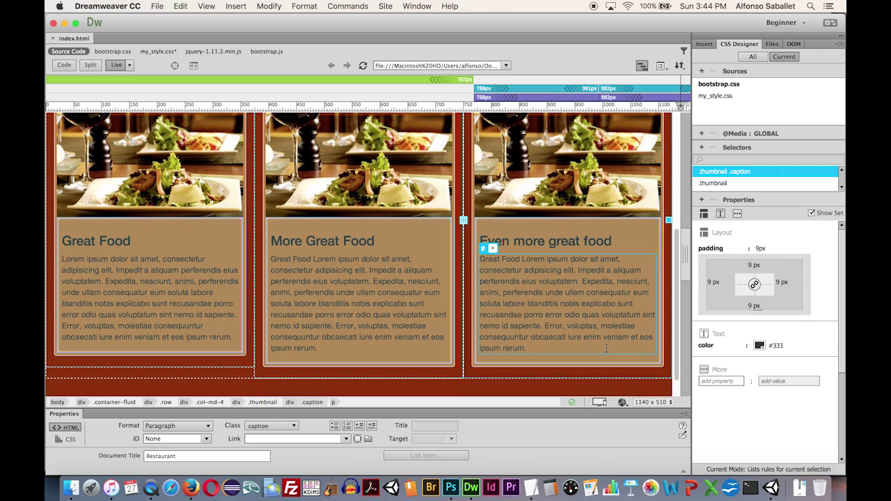
pyautogui.click(753, 57)
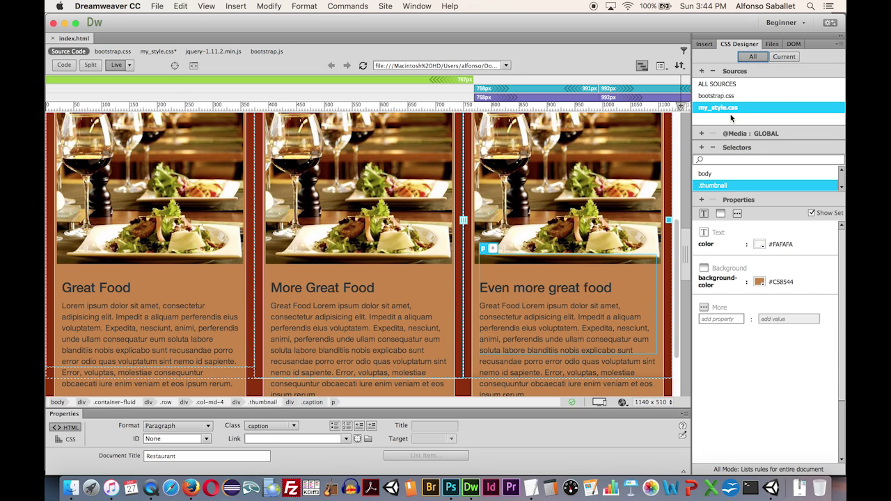
# Add a .thumbnail .caption selector to my_style.css.
pyautogui.click(726, 110)
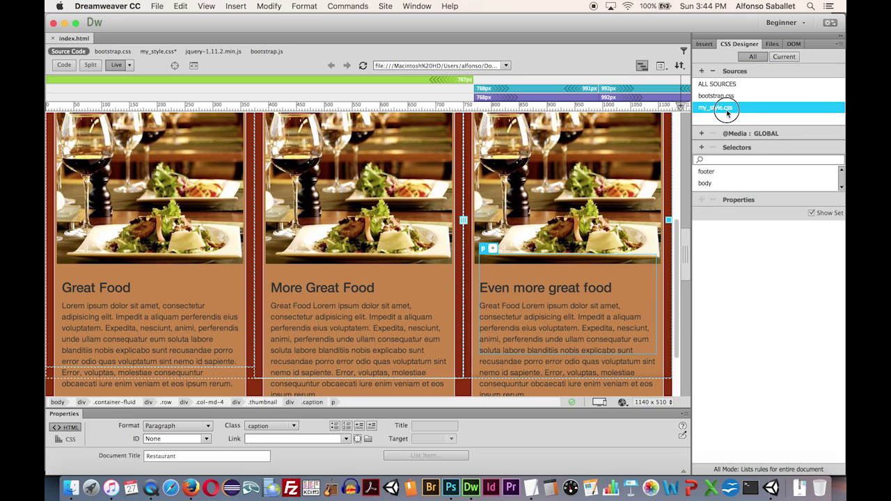
pyautogui.click(701, 147)
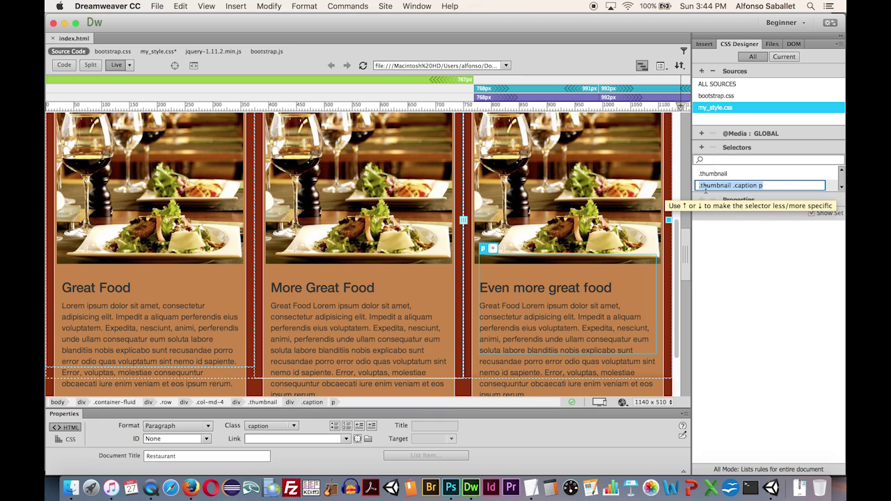
pyautogui.click(763, 185)
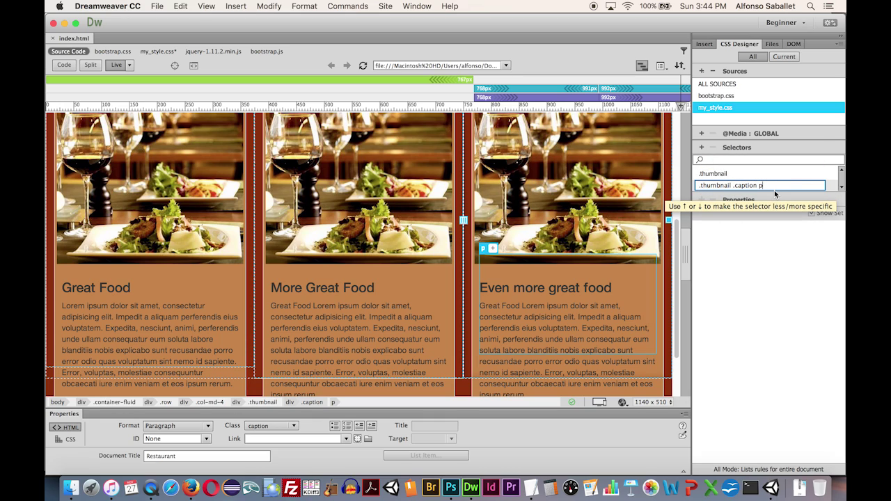
pyautogui.press('BackSpace')
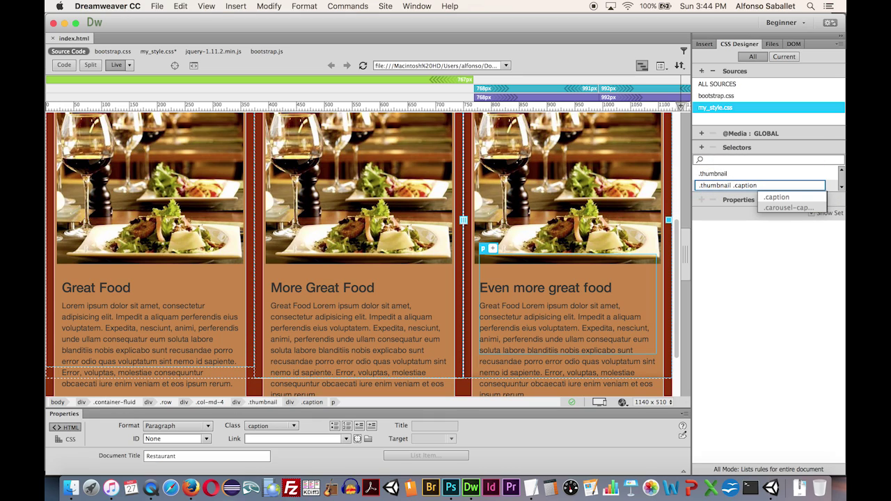
pyautogui.press('Escape')
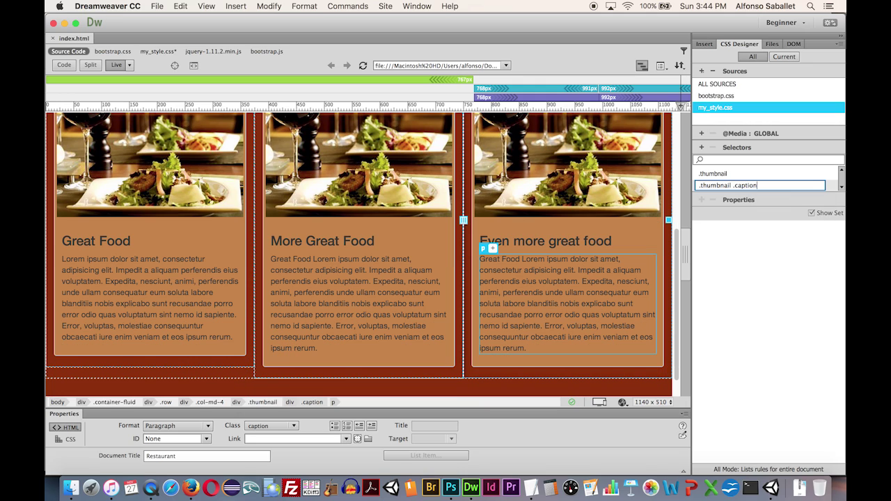
pyautogui.press('Return')
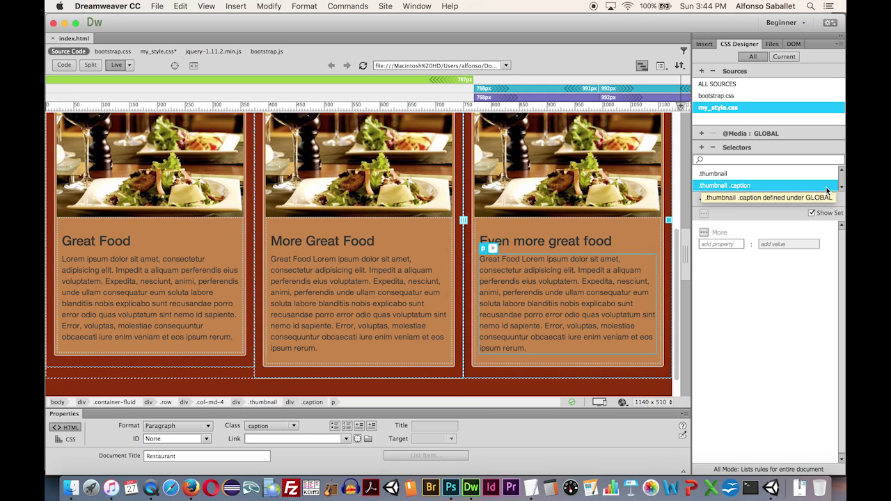
# Delete the text color property from the .thumbnail rule in my_style.css.
pyautogui.scroll(3, 841, 178)
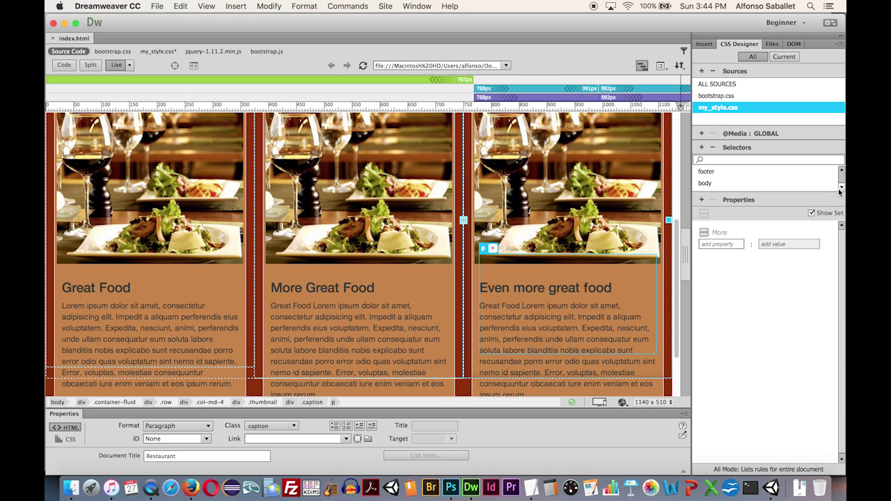
pyautogui.click(842, 188)
pyautogui.click(842, 188)
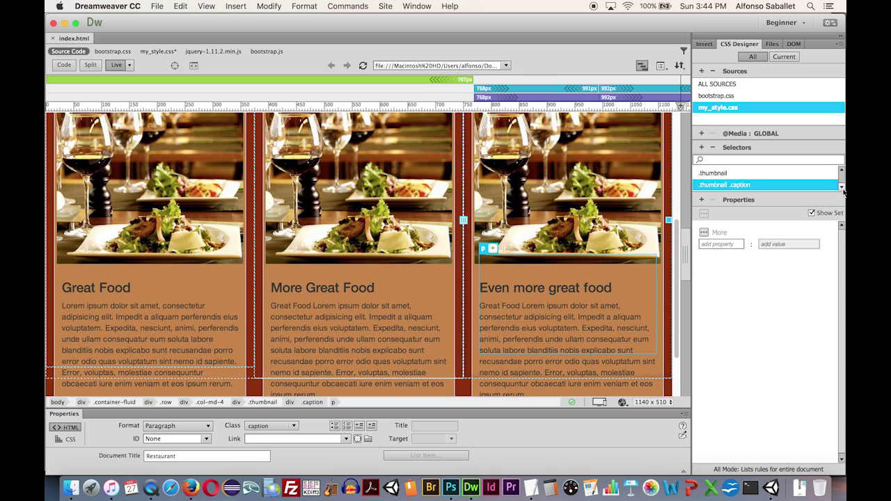
pyautogui.click(713, 173)
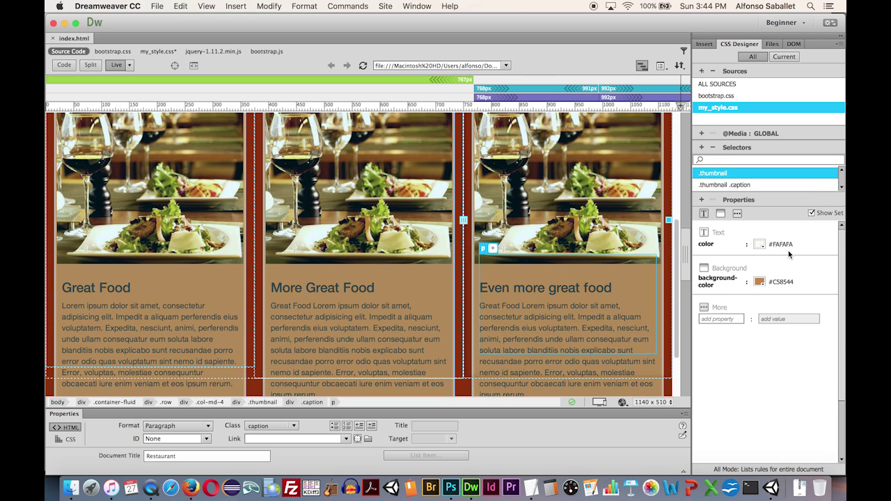
pyautogui.click(824, 244)
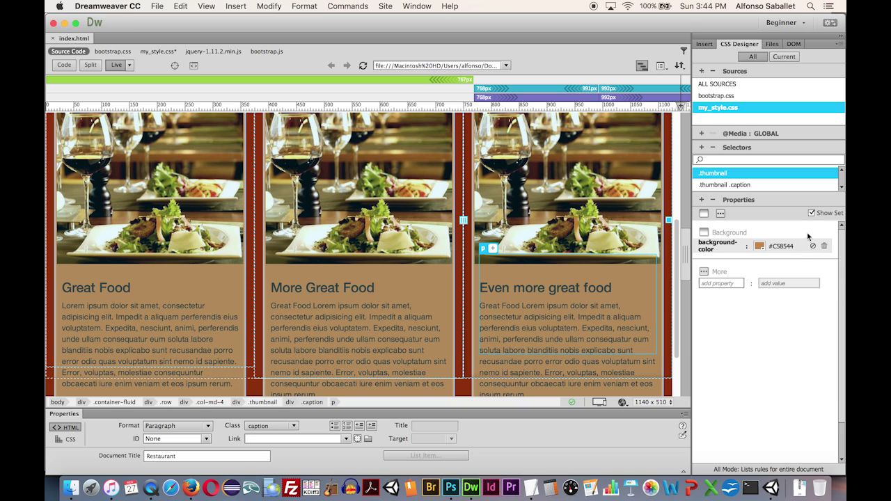
# Set the text color of the .thumbnail .caption rule to #F4EEEE and limit the properties to those that are set.
pyautogui.click(747, 185)
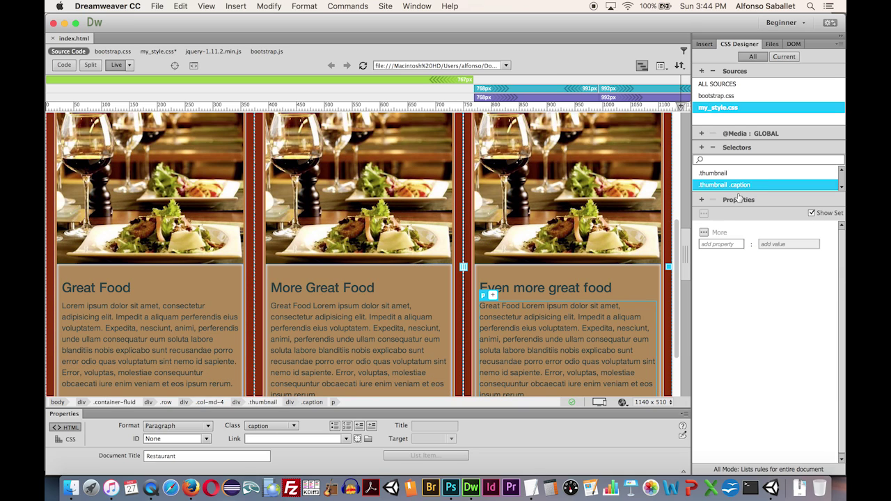
pyautogui.click(811, 213)
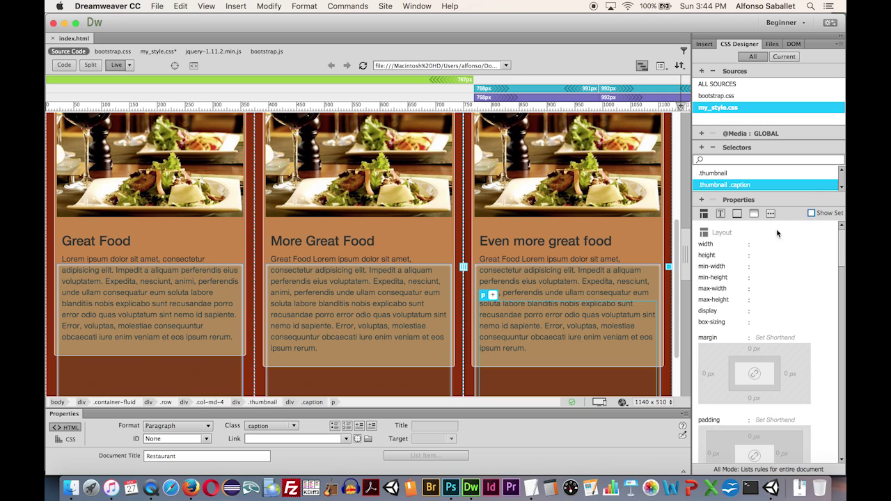
pyautogui.click(720, 214)
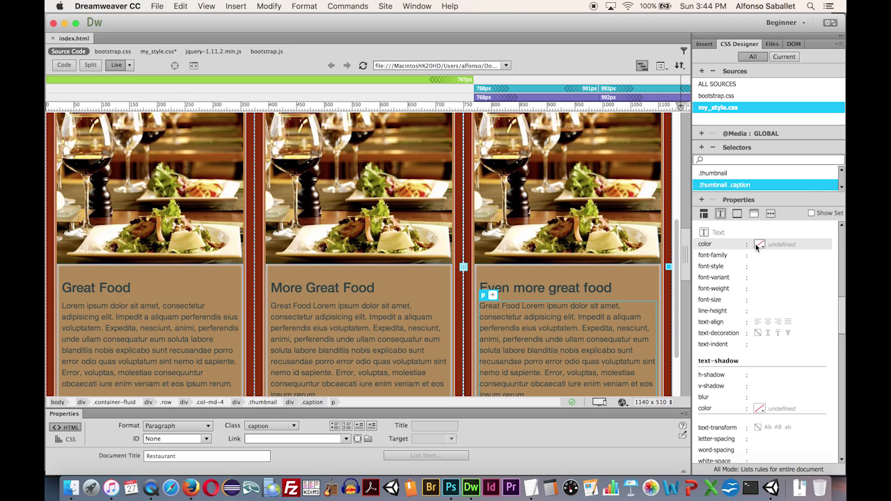
pyautogui.click(758, 245)
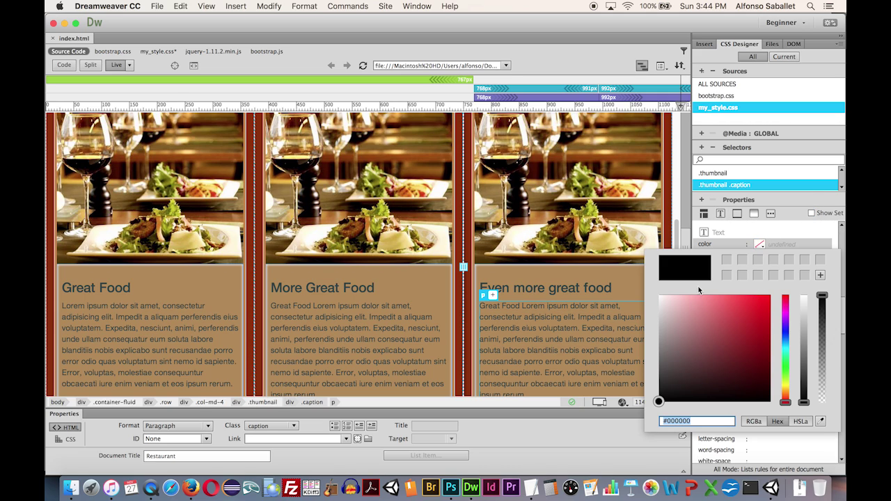
pyautogui.click(663, 300)
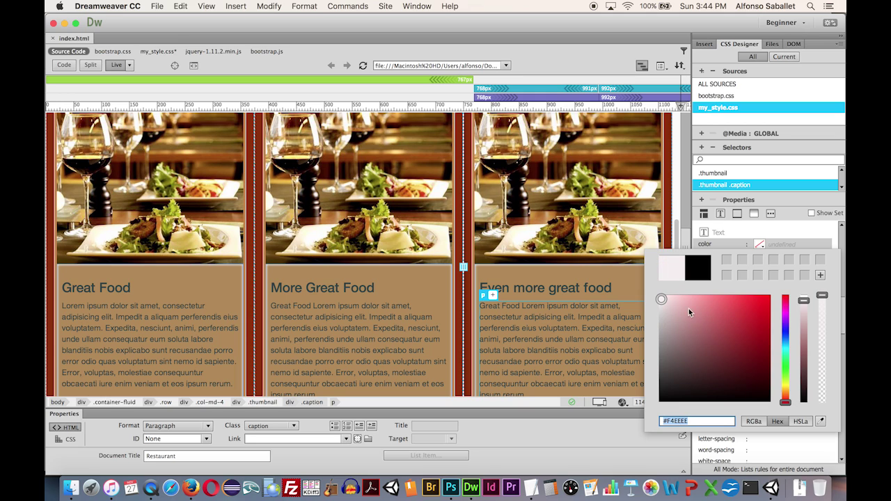
pyautogui.press('Return')
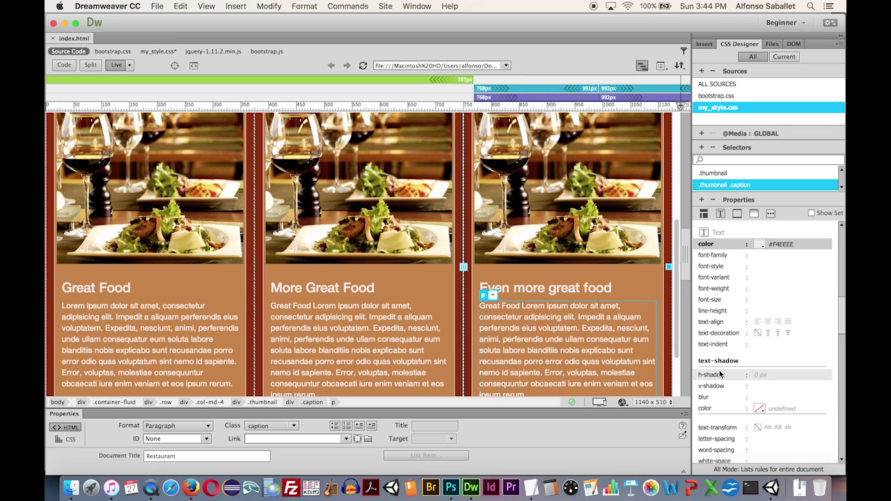
pyautogui.scroll(-3, 449, 181)
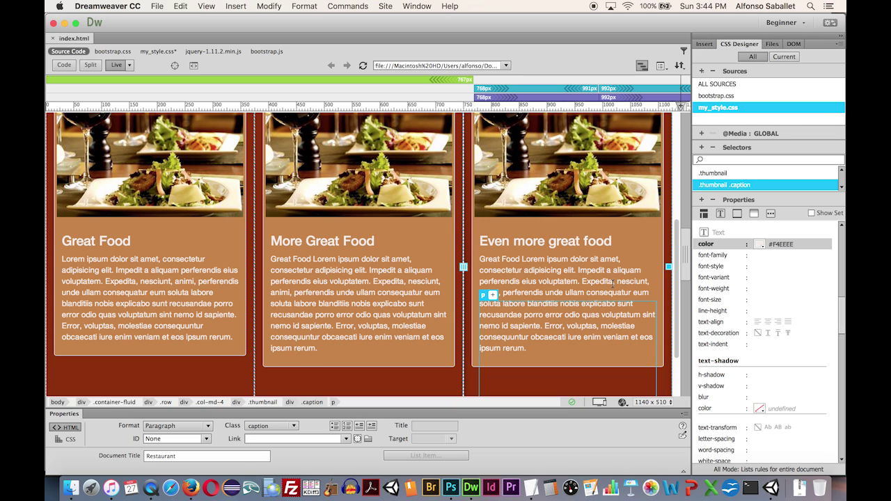
pyautogui.scroll(-3, 613, 284)
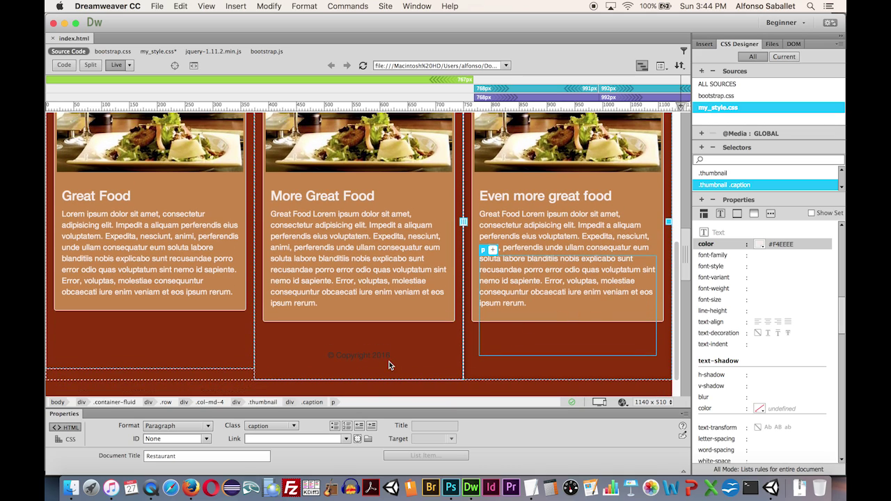
pyautogui.scroll(3, 383, 360)
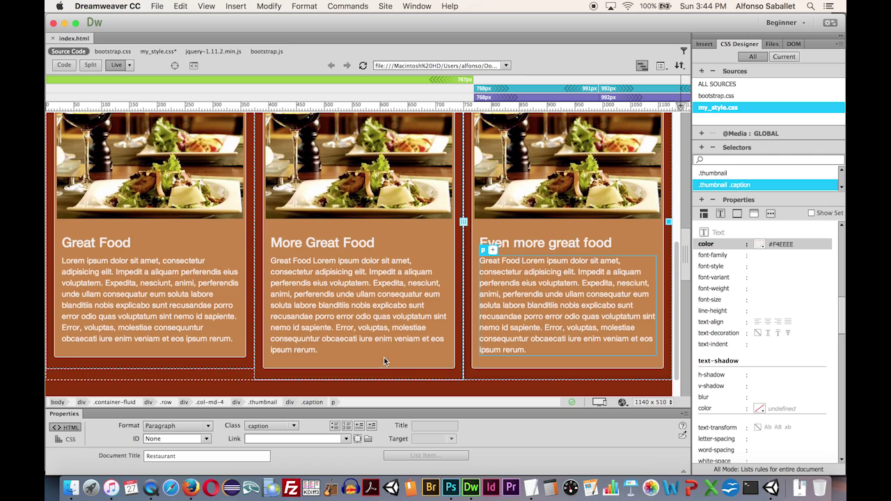
pyautogui.click(811, 214)
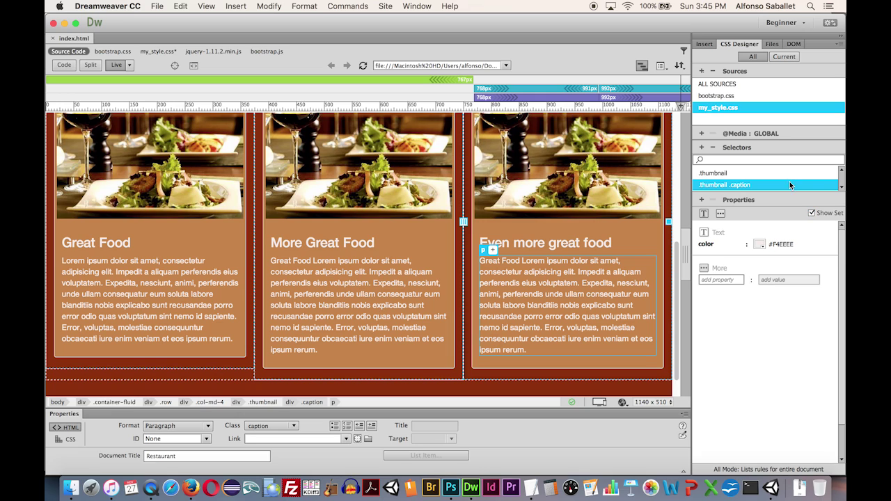
# Set the text color of the footer rule in my_style.css to #F9F4F4.
pyautogui.click(841, 172)
pyautogui.click(841, 172)
pyautogui.click(731, 171)
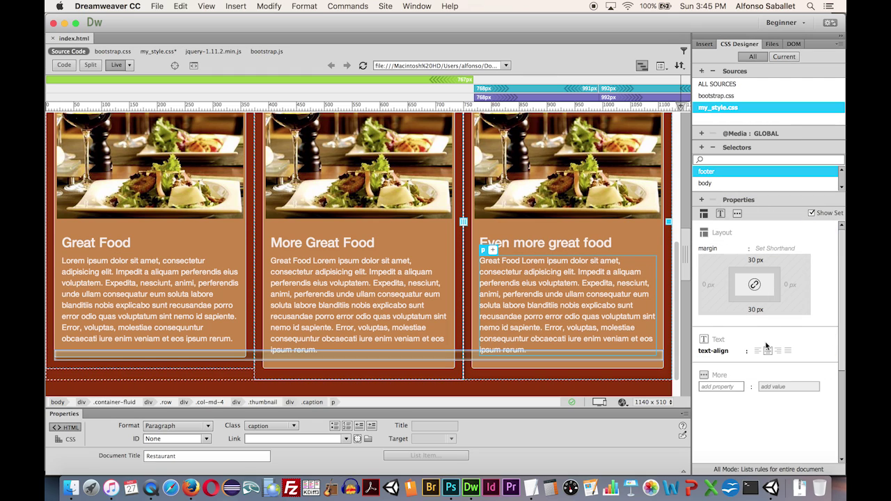
pyautogui.click(811, 213)
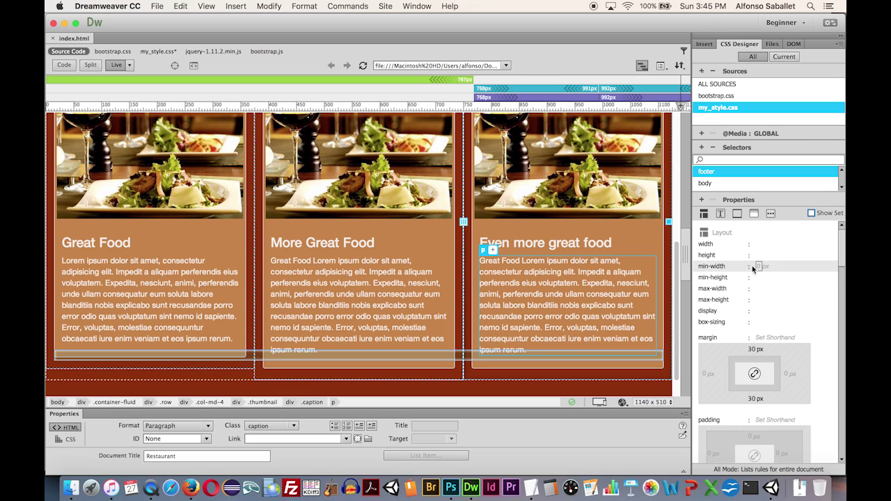
pyautogui.click(720, 215)
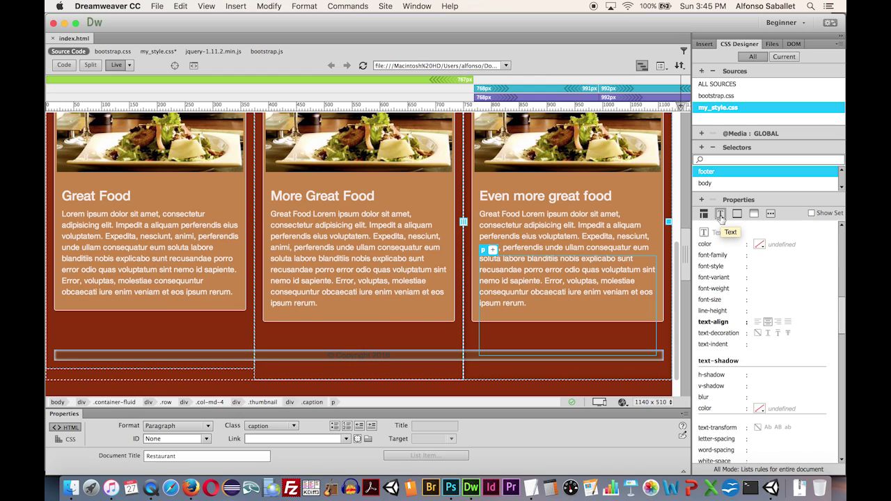
pyautogui.click(760, 245)
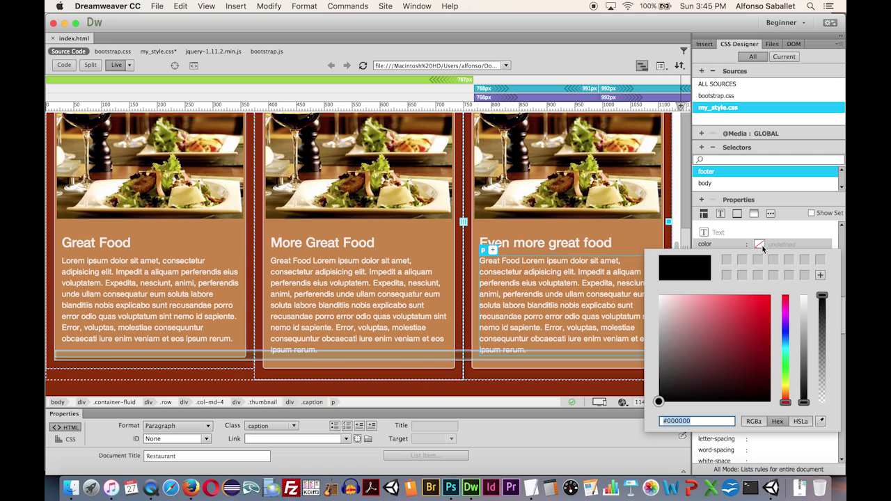
pyautogui.click(662, 298)
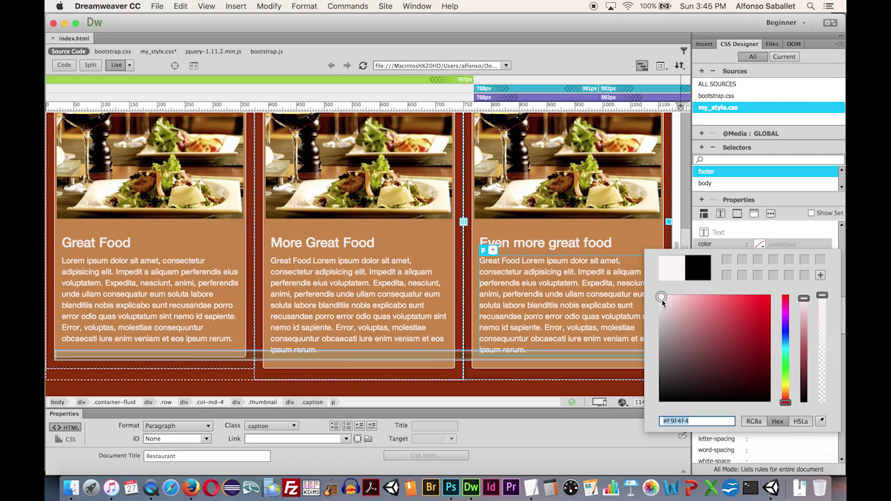
pyautogui.press('Return')
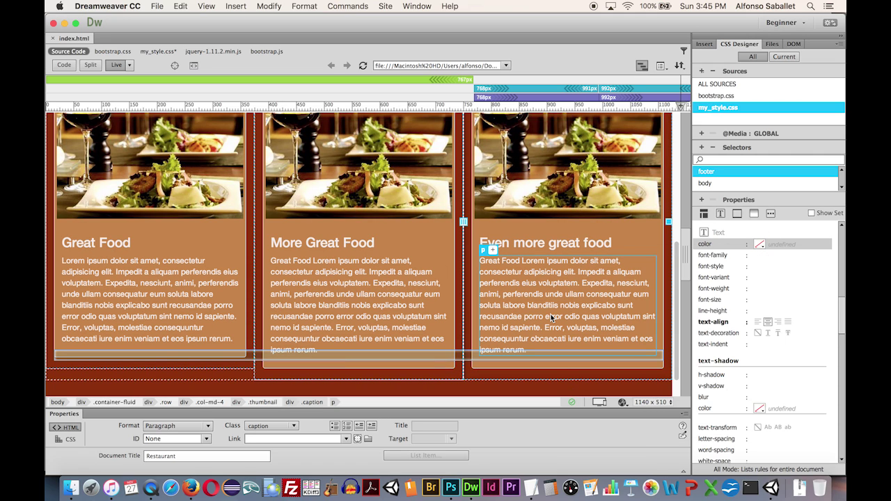
# Set the font size of the footer rule to large.
pyautogui.scroll(-1, 553, 314)
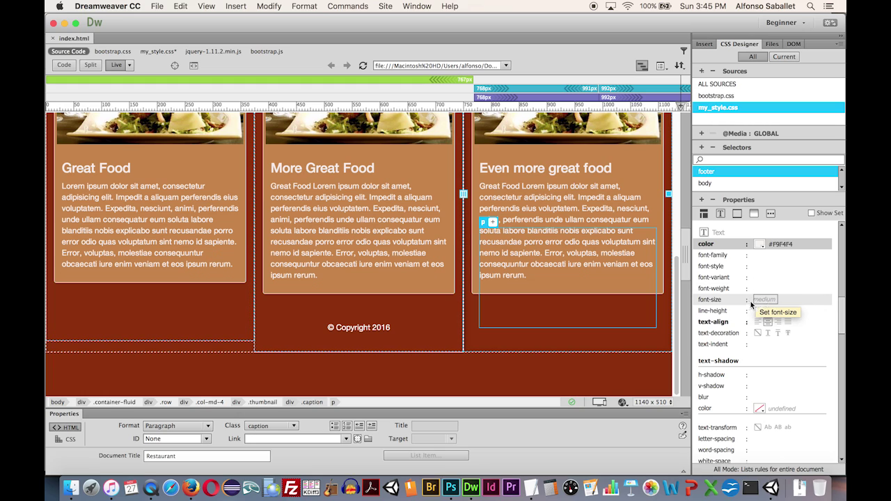
pyautogui.click(776, 300)
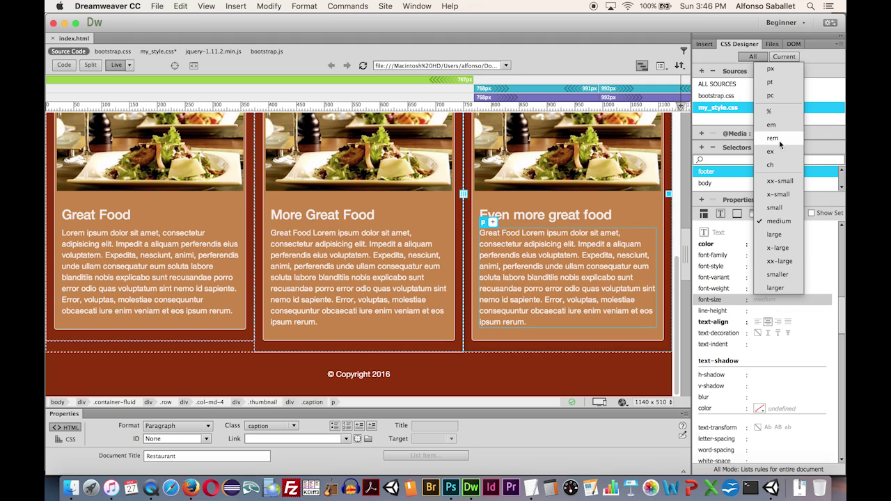
pyautogui.click(778, 235)
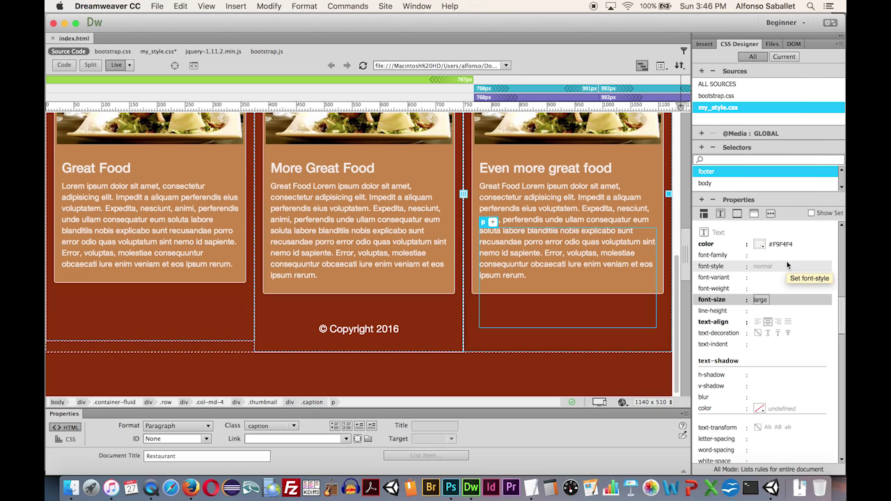
pyautogui.moveTo(841, 312); pyautogui.dragTo(841, 284)
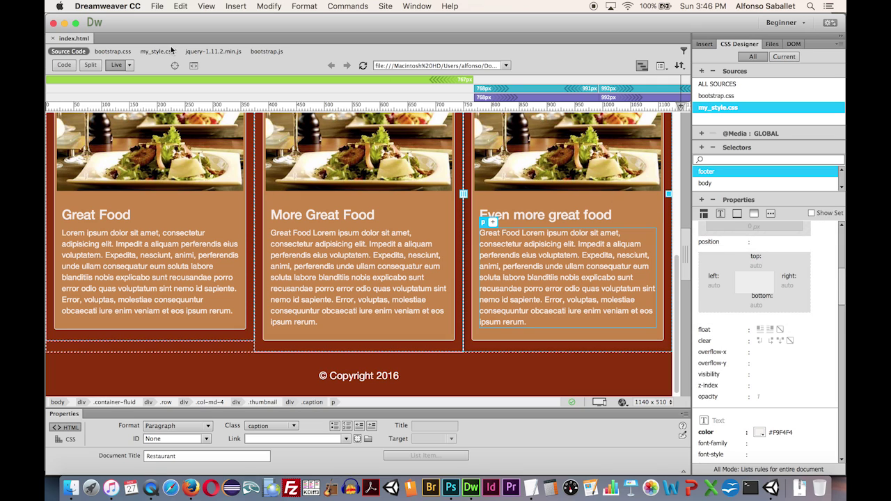
# Save the changes to my_style.css and review the page from the navigation bar down to the thumbnails.
pyautogui.click(149, 6)
pyautogui.click(190, 96)
pyautogui.moveTo(676, 297); pyautogui.dragTo(643, 101)
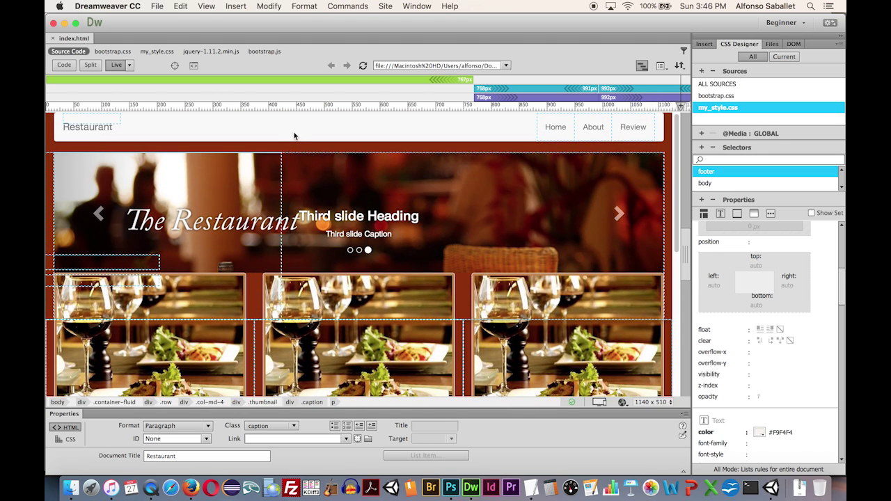
pyautogui.scroll(-5, 315, 198)
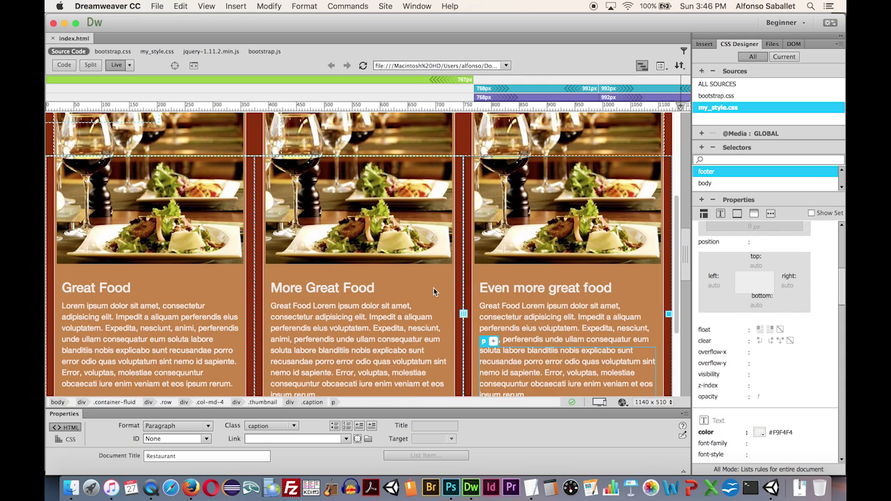
pyautogui.scroll(5, 435, 291)
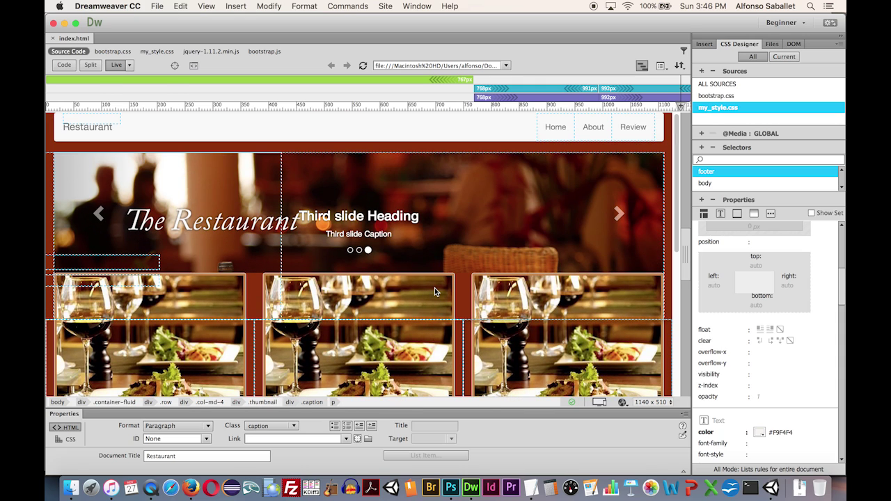
# Select the .navbar.navbar-default nav element that contains the Restaurant brand and links.
pyautogui.click(284, 130)
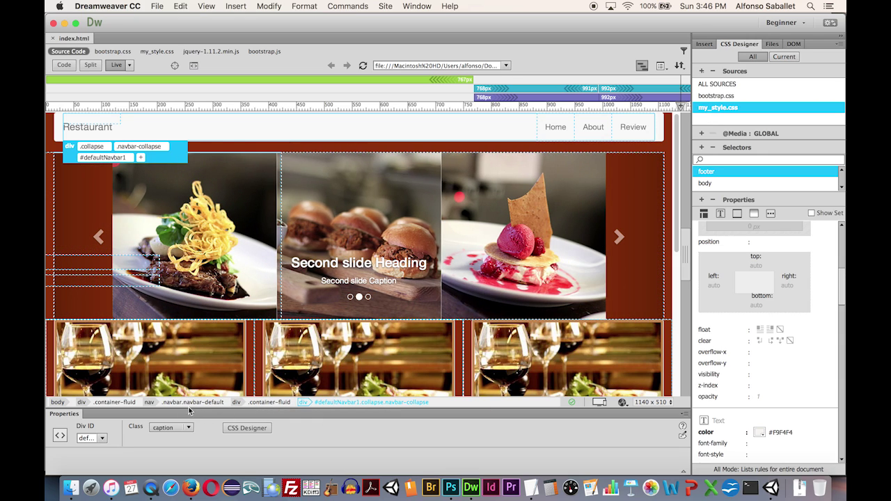
pyautogui.click(164, 406)
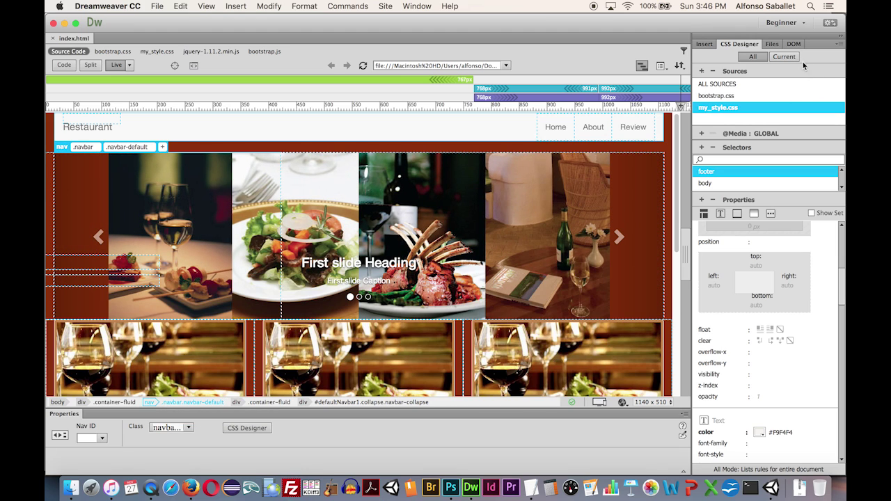
# Test background color #E70A0E on Bootstrap's .navbar-default rule for the selected nav element and undo the change.
pyautogui.click(785, 57)
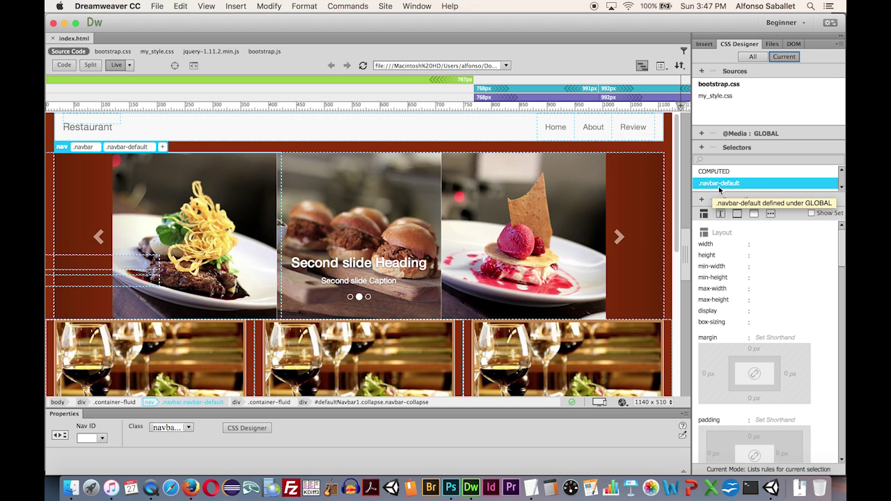
pyautogui.click(754, 215)
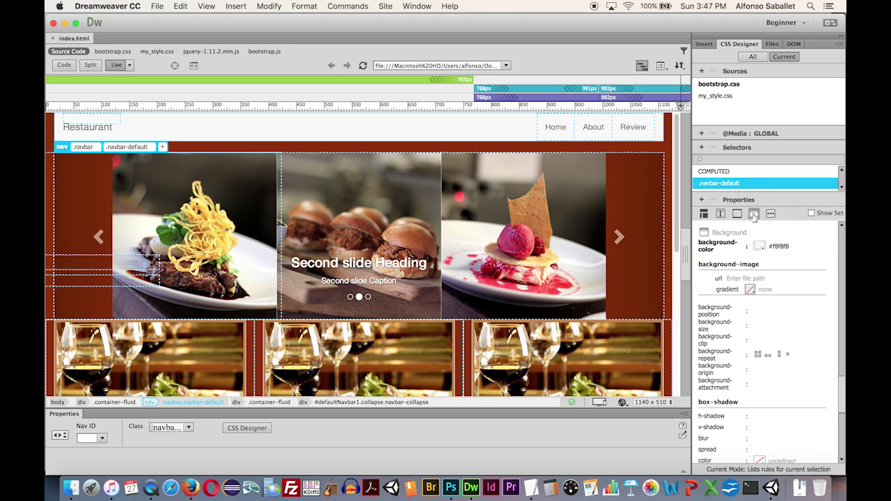
pyautogui.click(760, 247)
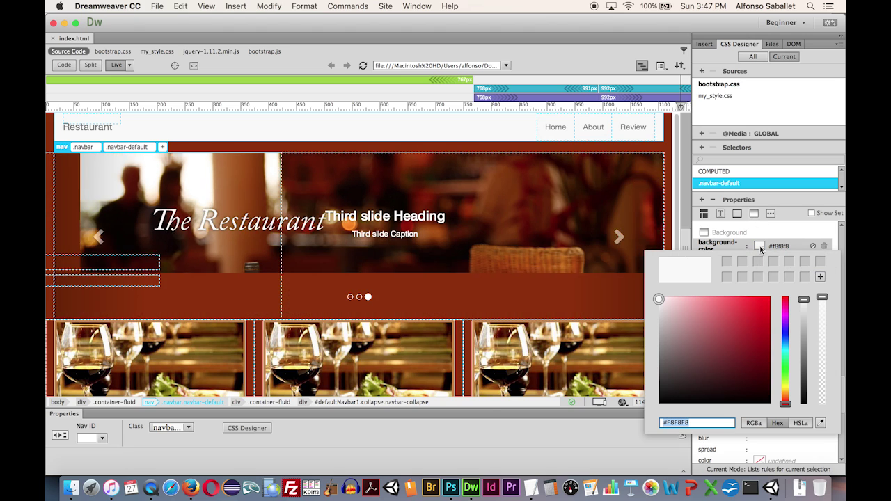
pyautogui.click(764, 307)
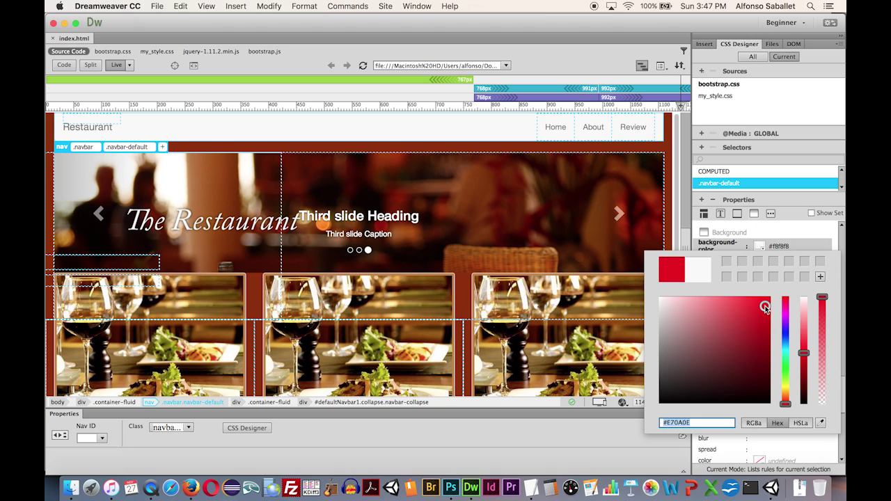
pyautogui.press('Return')
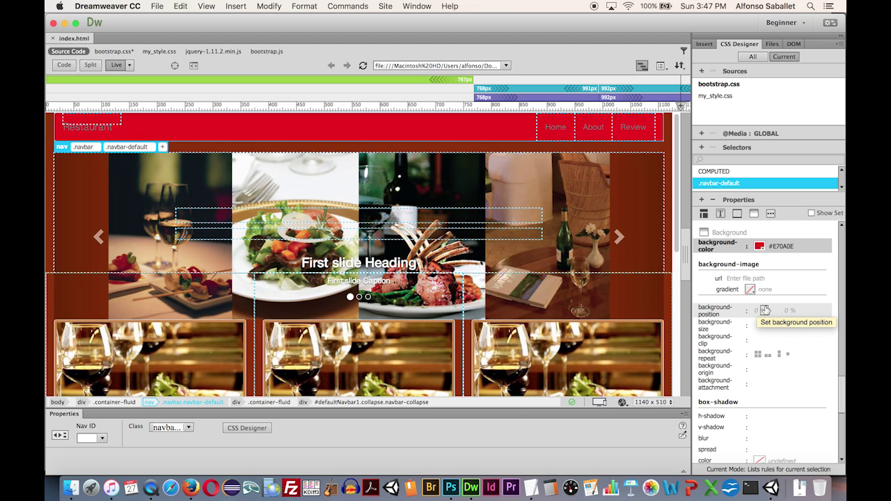
pyautogui.press('super+z')
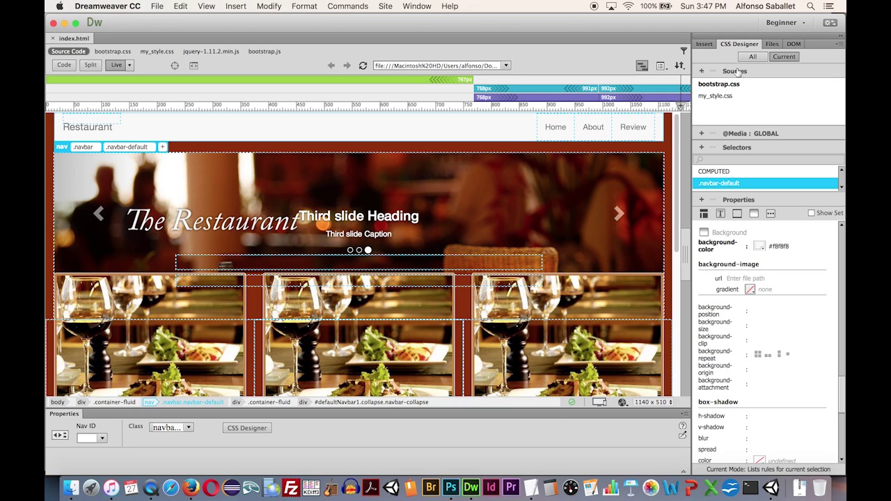
# Add a new .navbar-default selector to my_style.css.
pyautogui.click(752, 57)
pyautogui.click(720, 108)
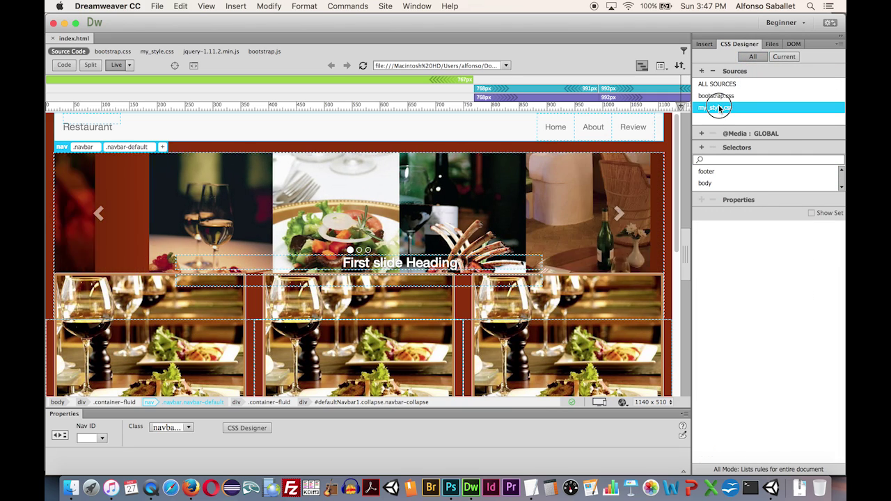
pyautogui.click(702, 151)
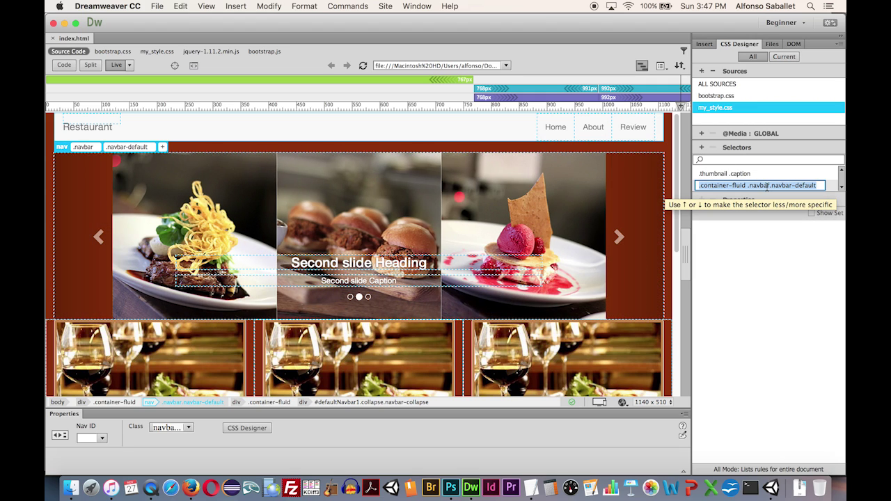
pyautogui.click(769, 186)
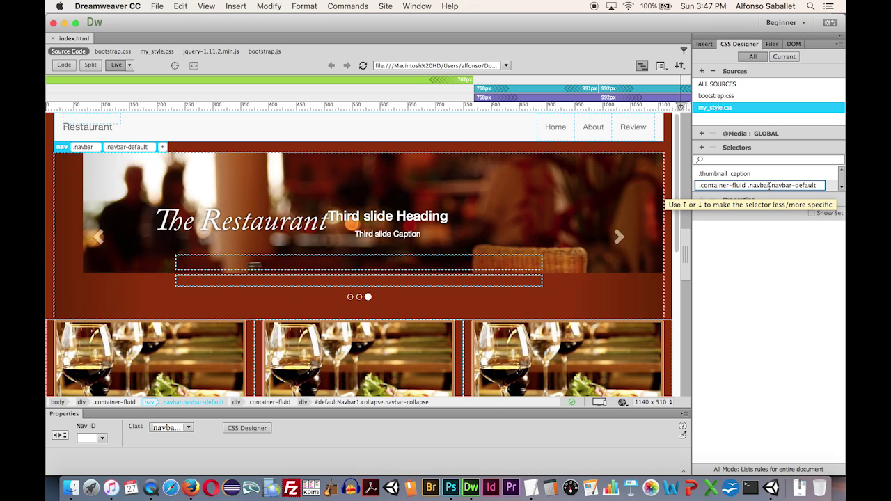
pyautogui.moveTo(770, 186); pyautogui.dragTo(691, 191)
pyautogui.press('BackSpace')
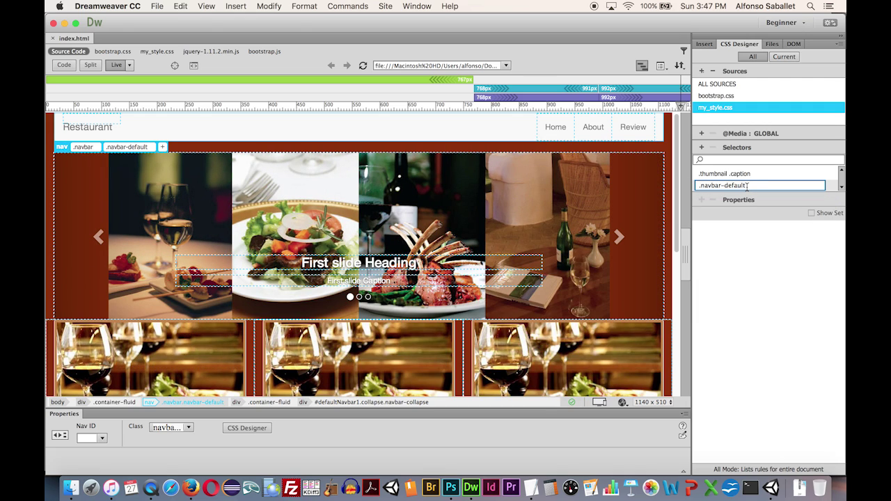
pyautogui.press('Return')
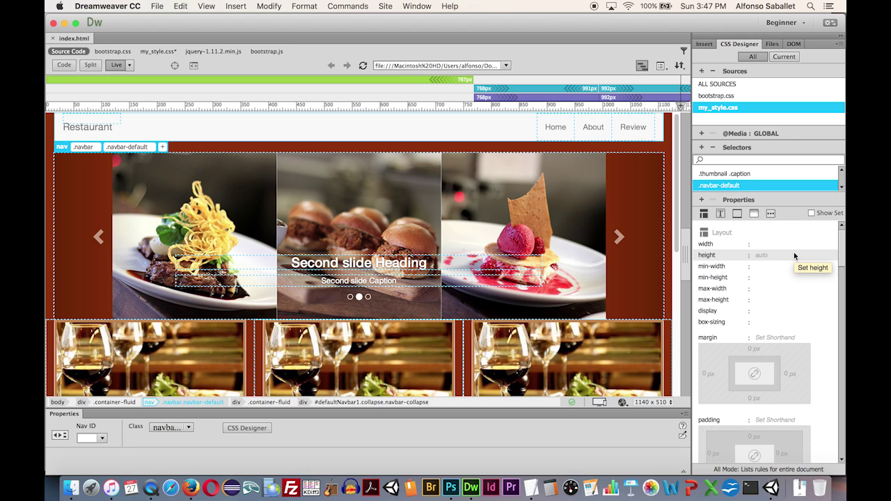
# Set the background color of the new .navbar-default rule to #C58644, sampled from the thumbnail caption background.
pyautogui.click(754, 214)
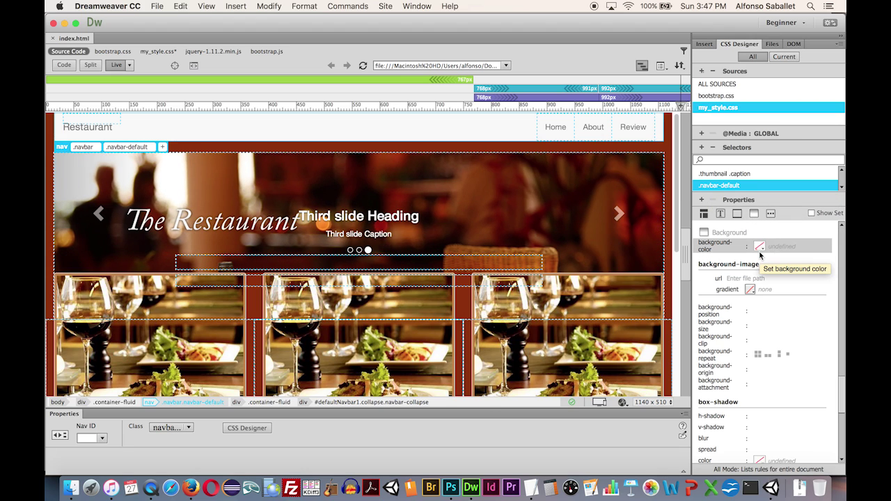
pyautogui.click(759, 246)
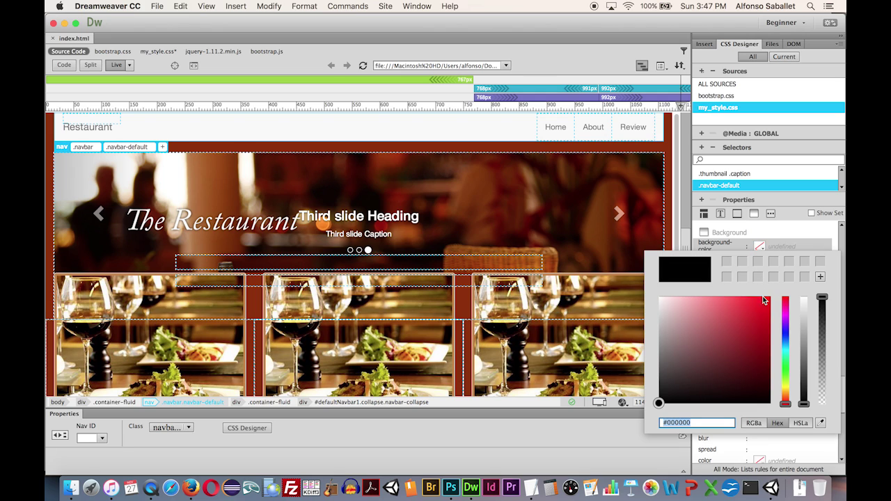
pyautogui.scroll(-5, 491, 275)
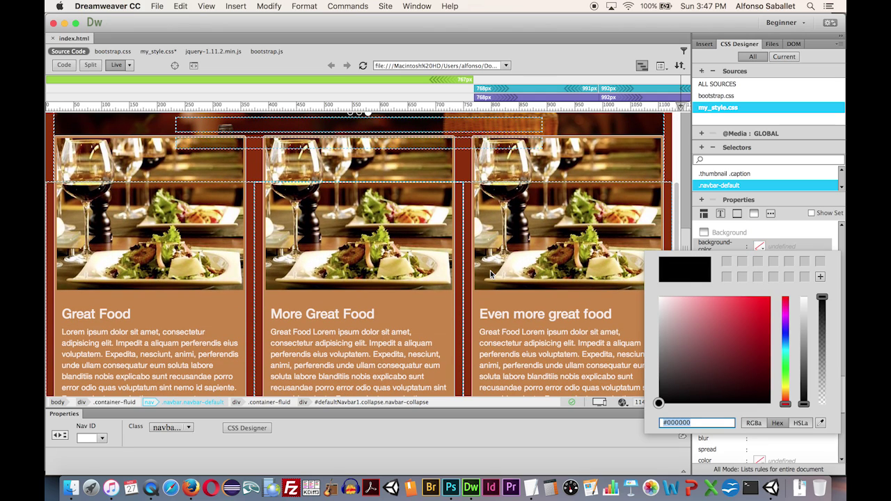
pyautogui.click(821, 423)
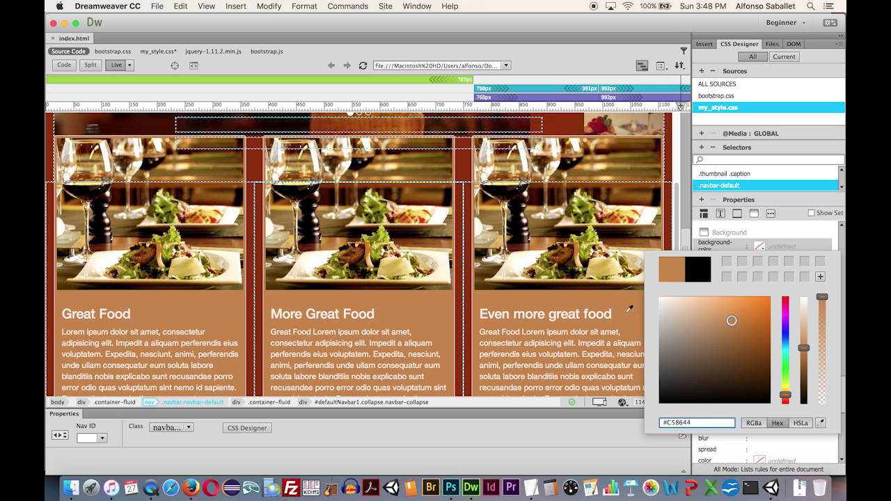
pyautogui.scroll(1, 629, 308)
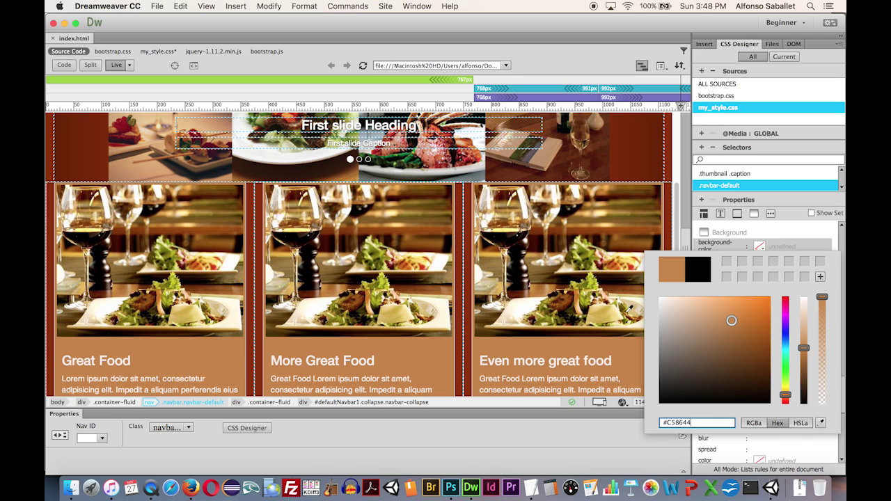
pyautogui.click(629, 310)
pyautogui.scroll(3, 629, 317)
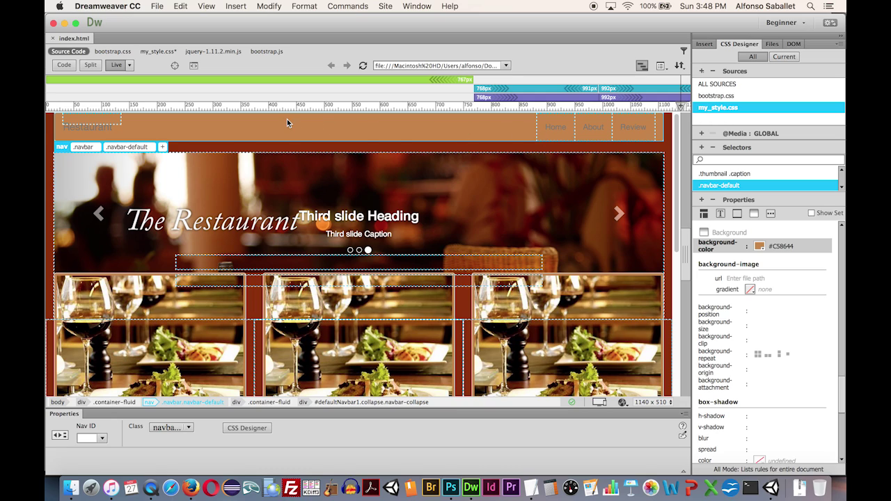
# Select the Restaurant brand link in the navigation bar and show only the set properties of its current CSS rules.
pyautogui.click(196, 404)
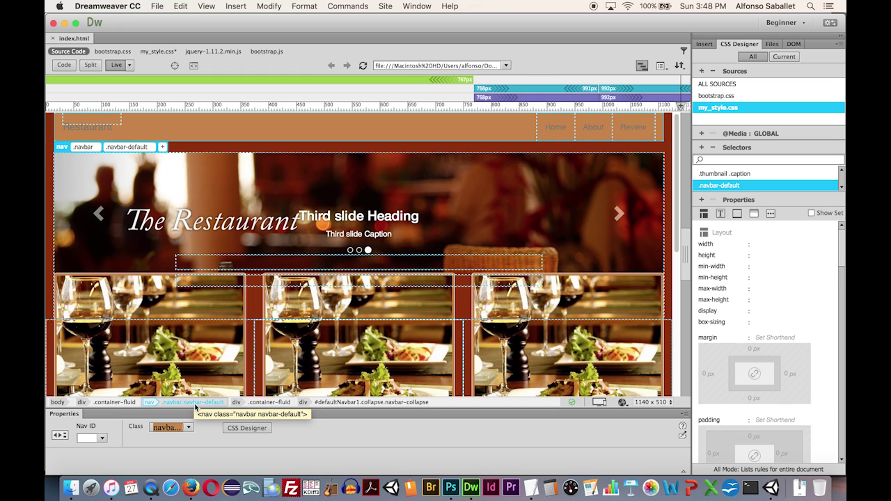
pyautogui.click(555, 128)
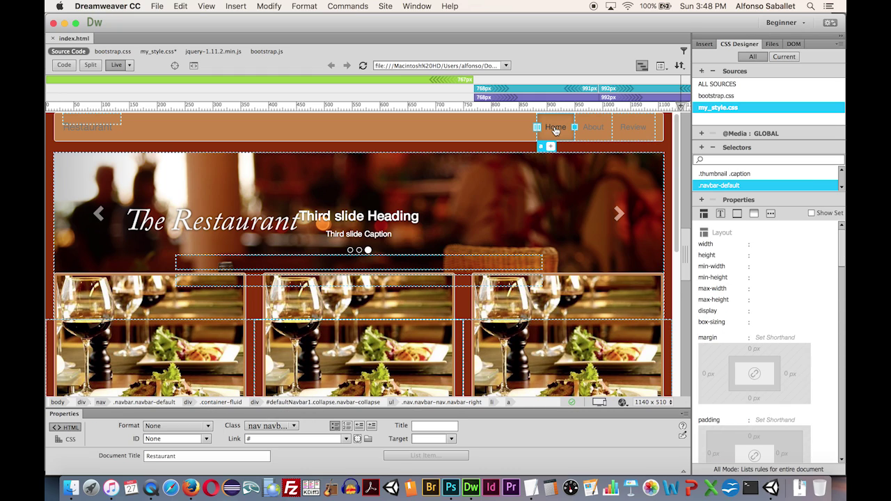
pyautogui.click(108, 132)
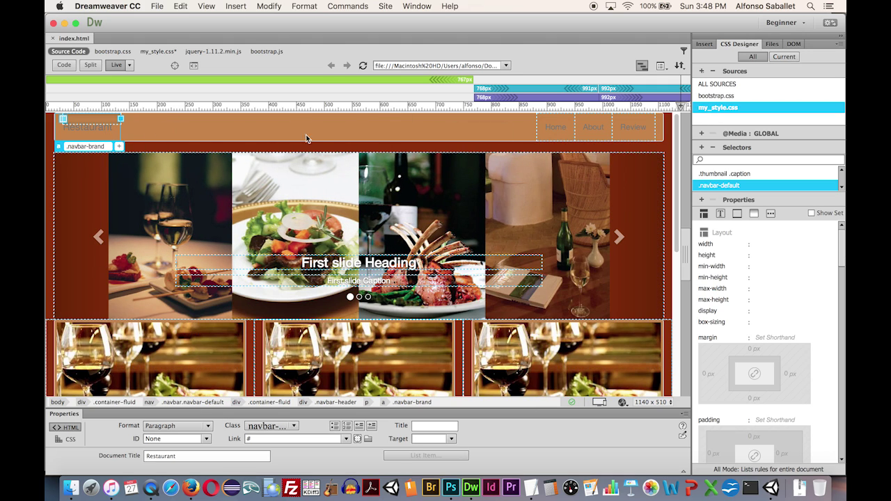
pyautogui.click(784, 57)
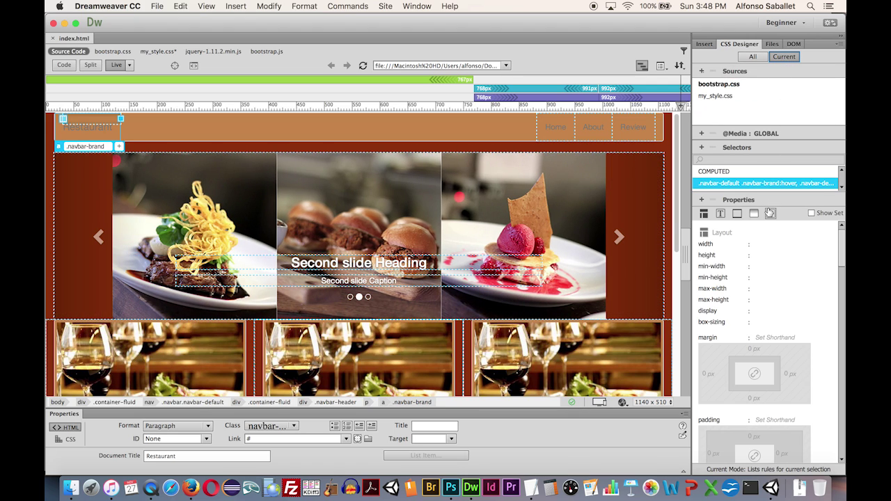
pyautogui.click(811, 213)
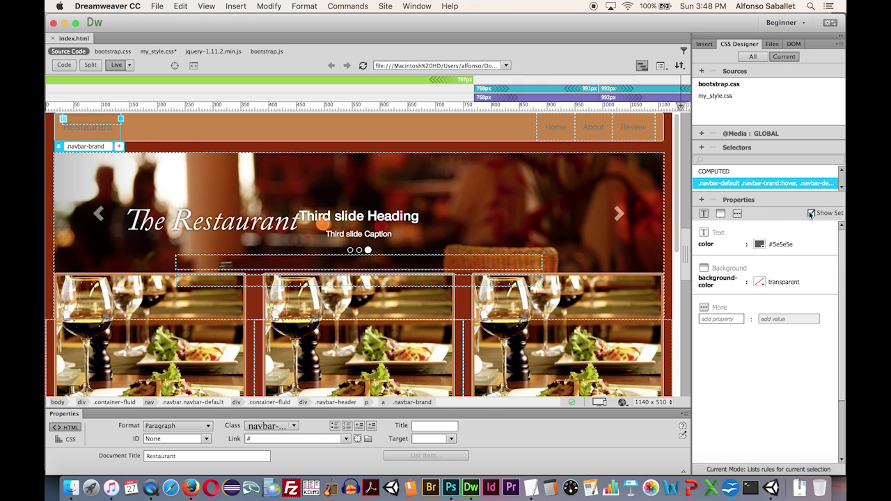
# Test text color #EF1317 on Bootstrap's .navbar-default .navbar-brand:hover rule and undo the change.
pyautogui.click(759, 244)
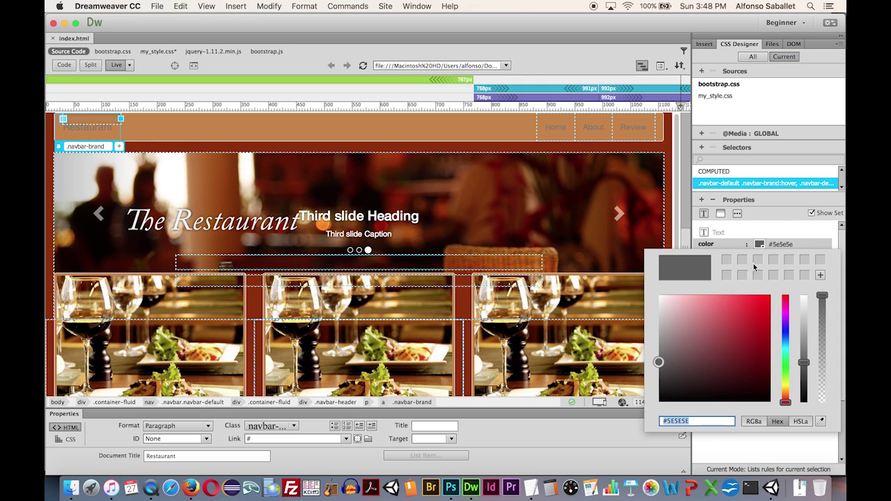
pyautogui.click(761, 302)
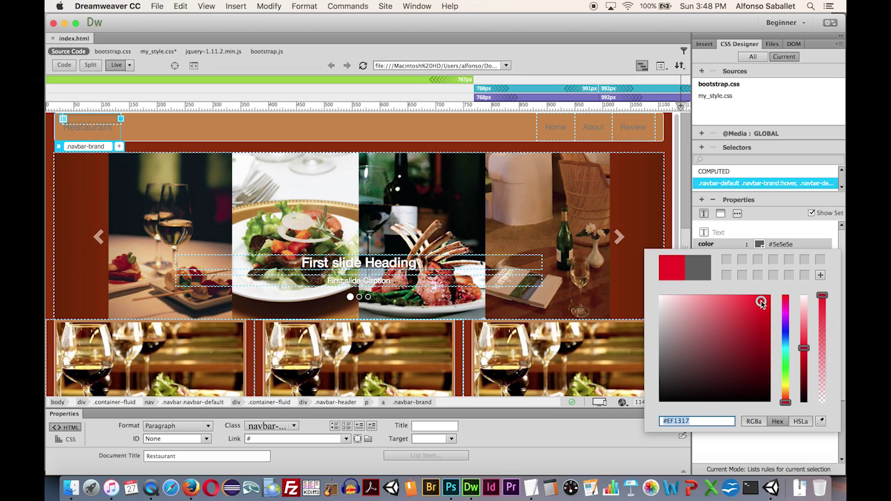
pyautogui.press('Return')
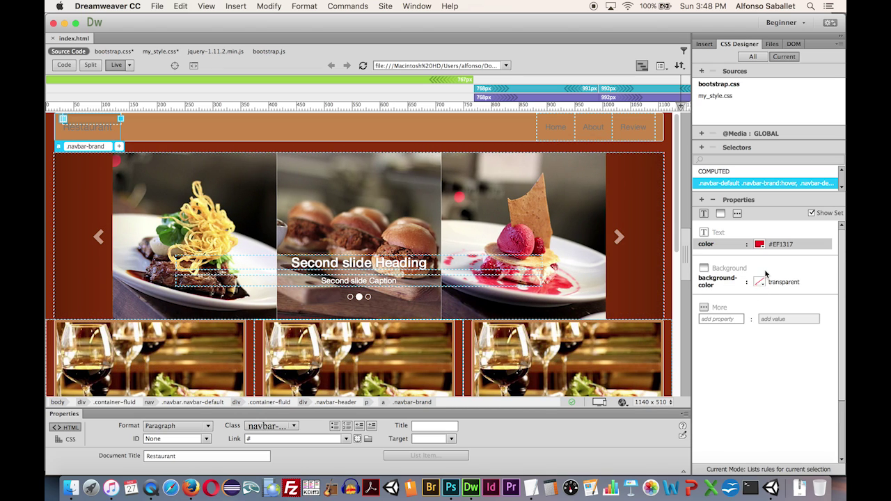
pyautogui.press('cmd+z')
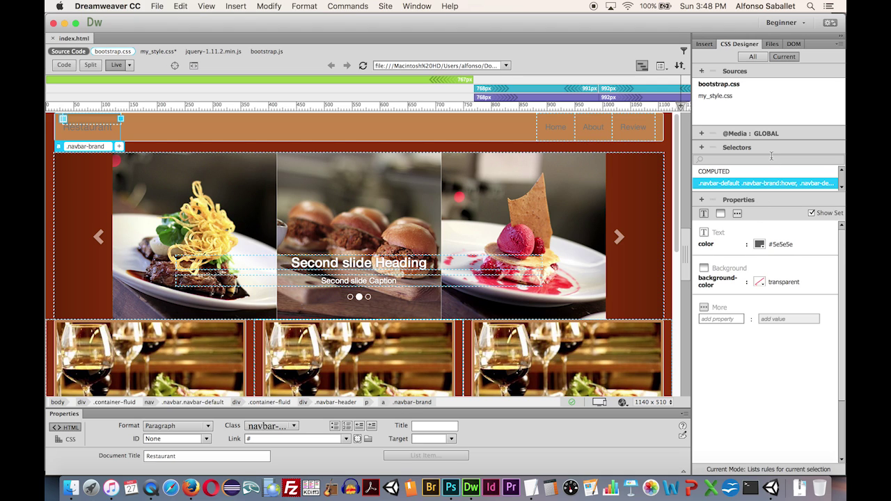
# Enlarge the list of selectors applying to the brand link and select Bootstrap's .navbar-default .navbar-brand rule.
pyautogui.scroll(-1, 791, 173)
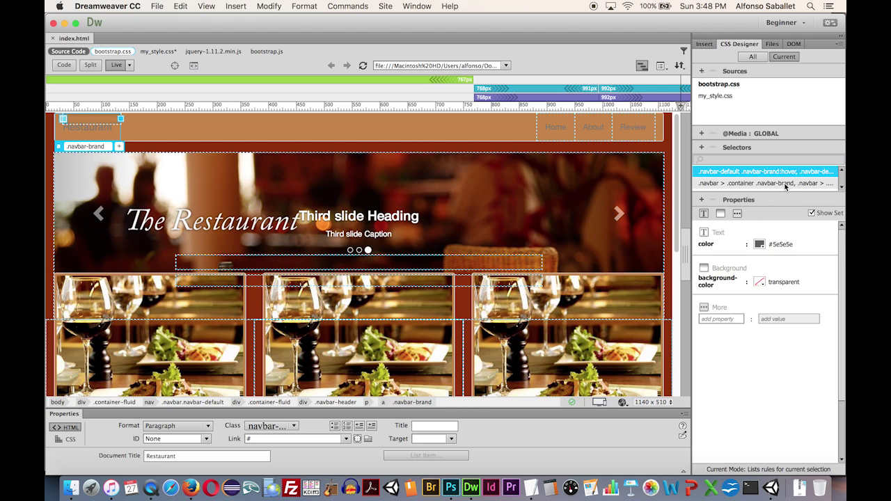
pyautogui.scroll(-2, 786, 186)
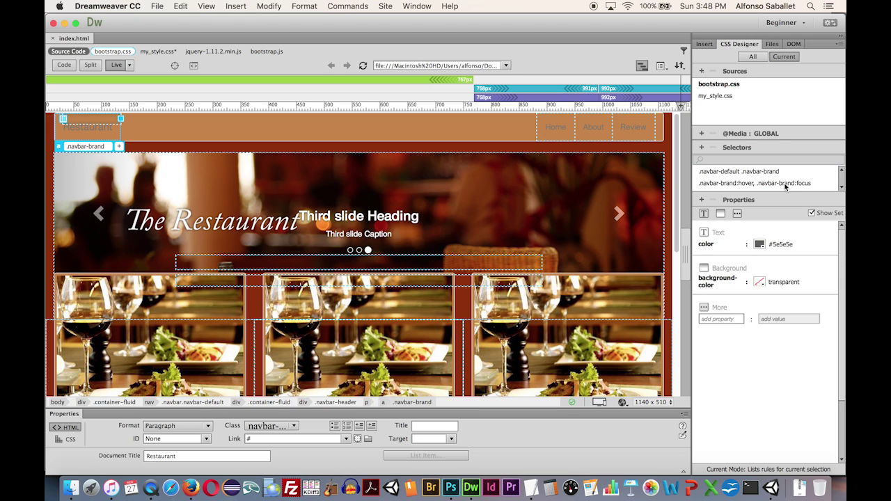
pyautogui.scroll(-1, 786, 183)
pyautogui.moveTo(781, 196); pyautogui.dragTo(781, 243)
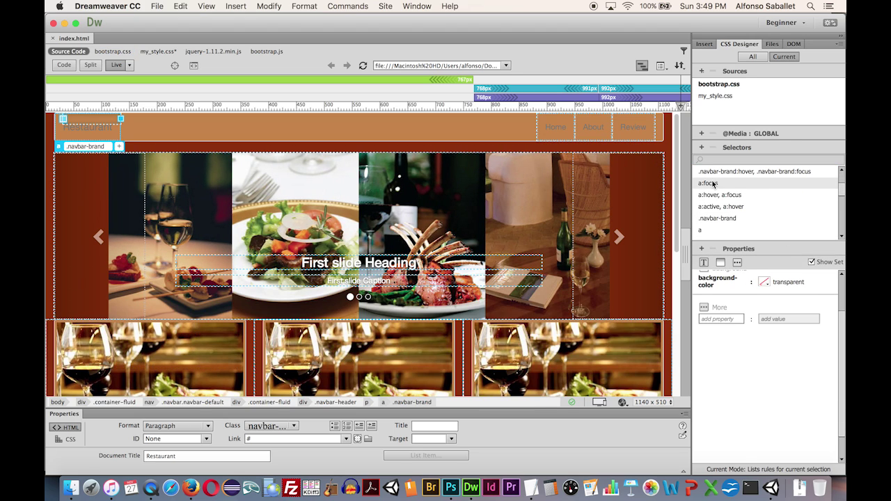
pyautogui.scroll(3, 713, 184)
pyautogui.click(741, 207)
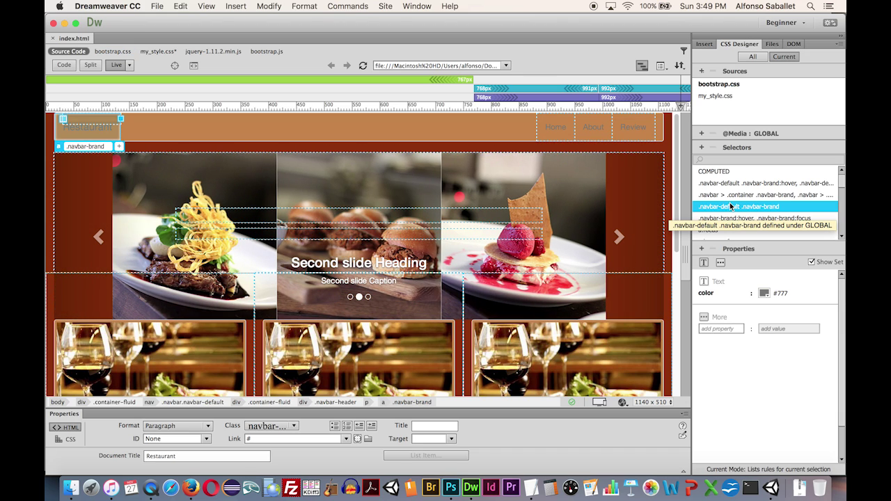
# Test text color #E01316 on Bootstrap's .navbar-default .navbar-brand rule and undo the change.
pyautogui.click(764, 293)
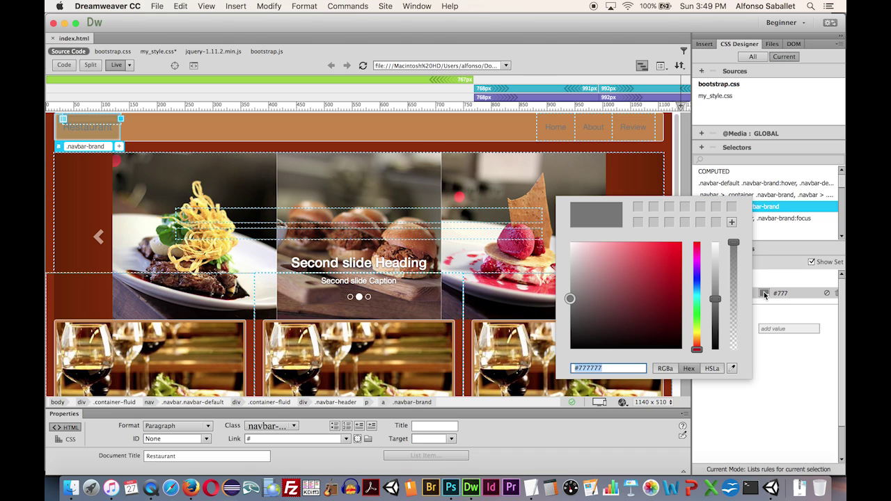
pyautogui.click(672, 255)
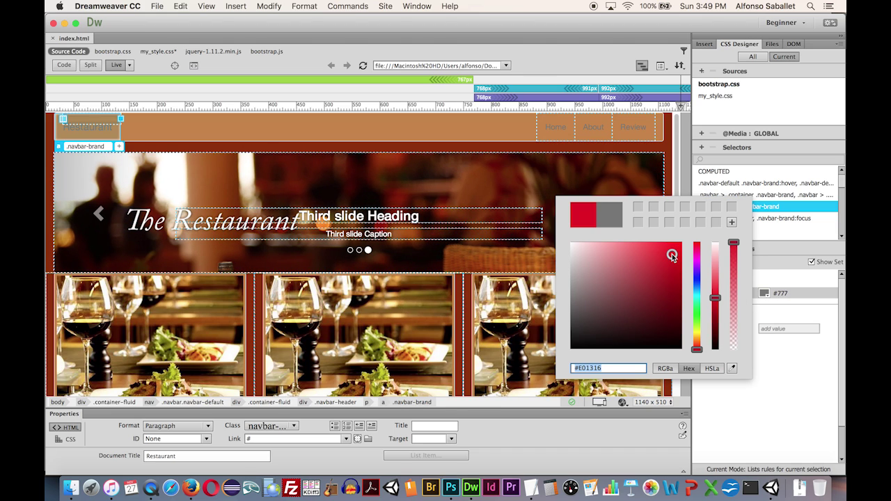
pyautogui.press('Return')
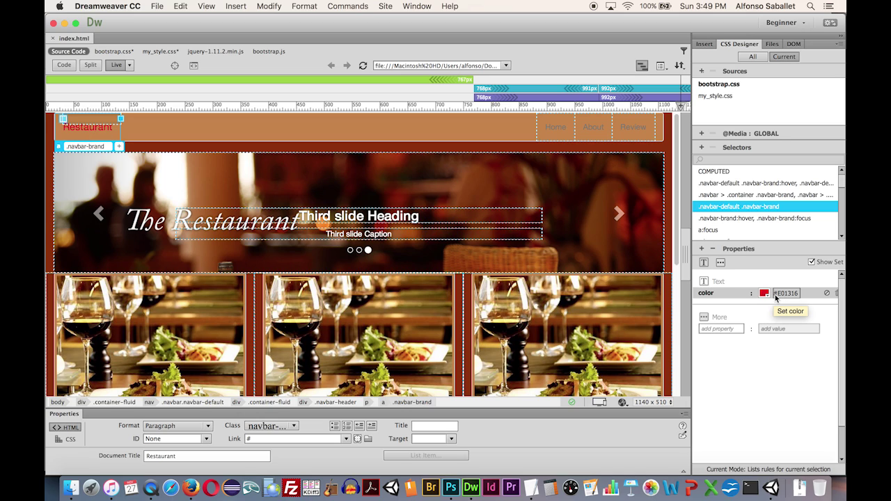
pyautogui.press('super+z')
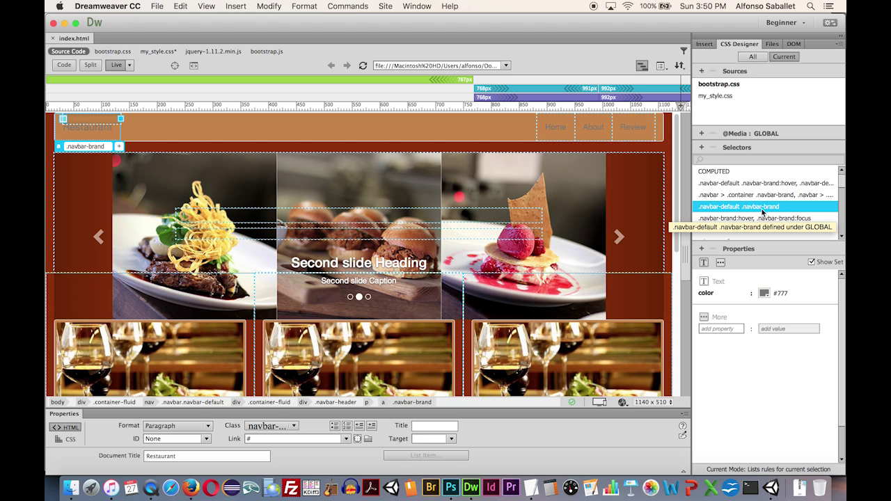
# Go to the code of Bootstrap's .navbar-default .navbar-brand rule and copy its selector.
pyautogui.click(752, 56)
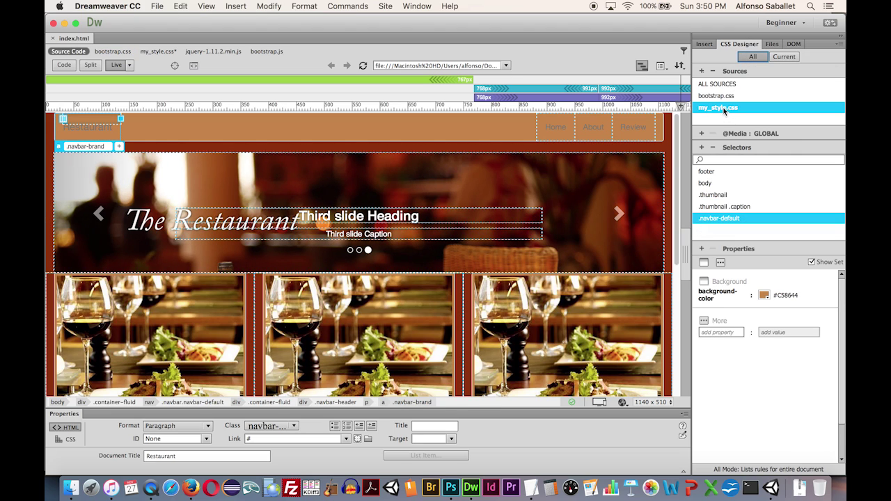
pyautogui.click(724, 110)
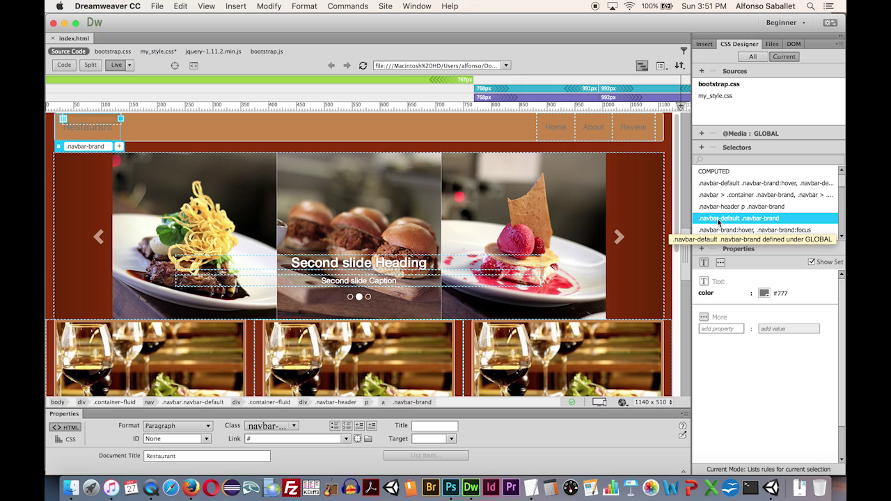
pyautogui.rightClick(719, 222)
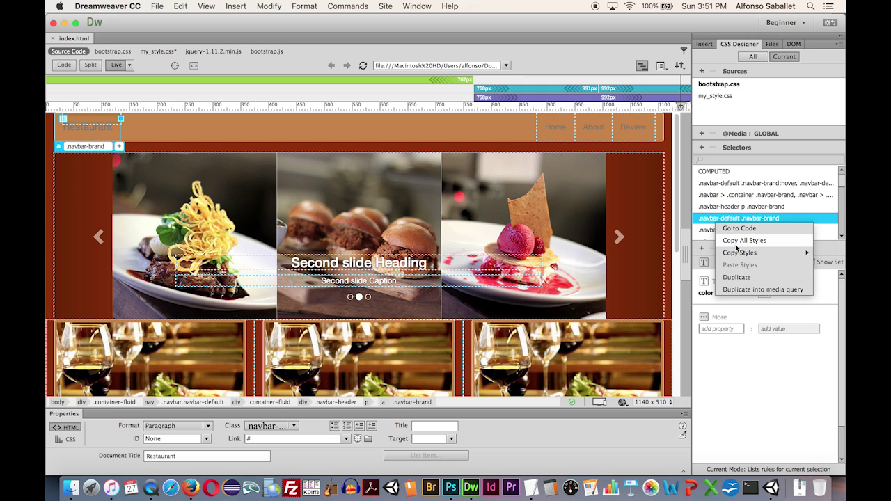
pyautogui.click(733, 229)
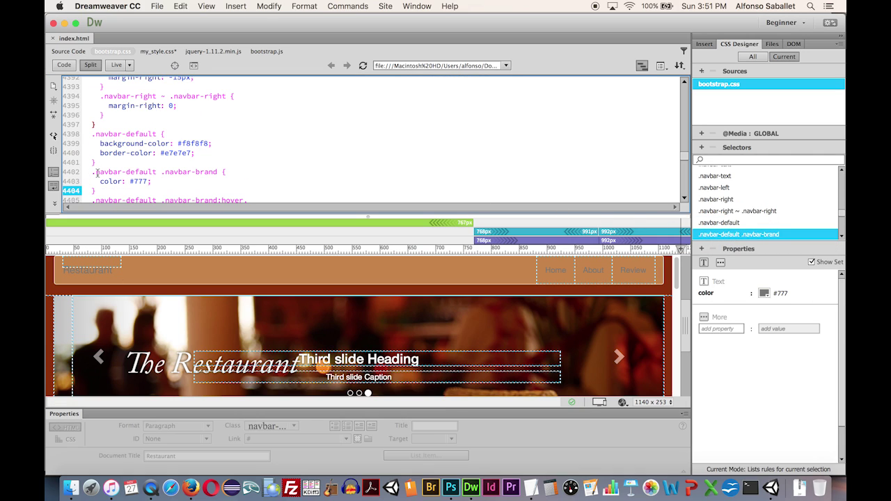
pyautogui.moveTo(91, 172); pyautogui.dragTo(218, 175)
pyautogui.press('super+c')
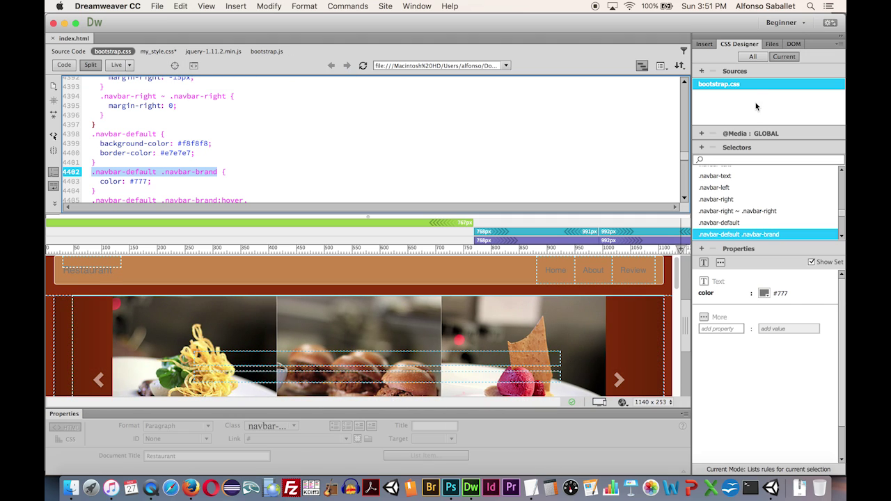
# Return to the page's source code and delete the .navbar-header p .navbar-brand selector from my_style.css.
pyautogui.click(752, 57)
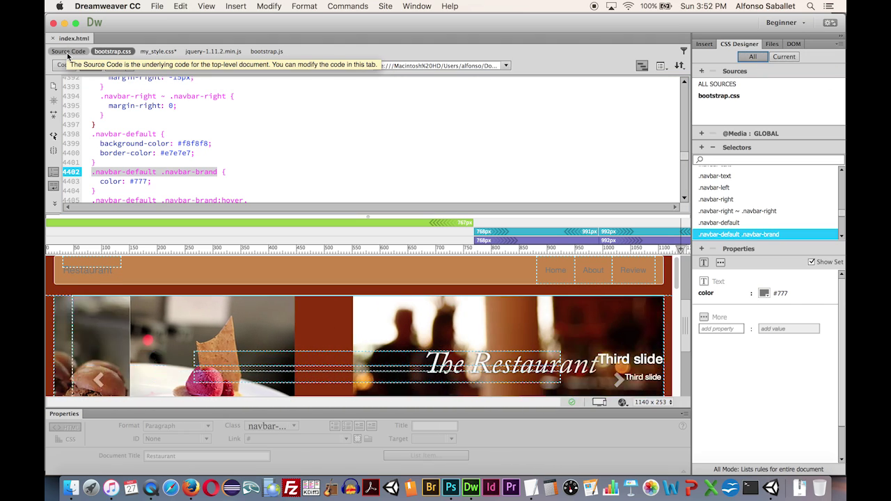
pyautogui.click(69, 53)
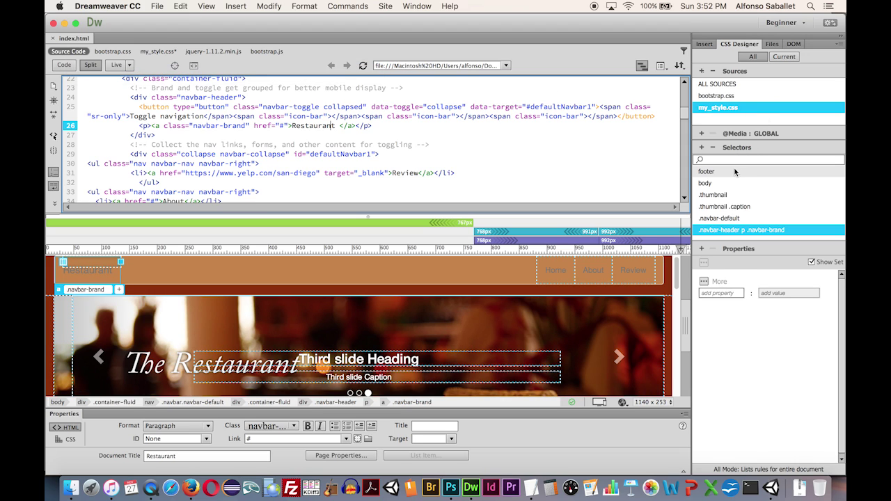
pyautogui.click(746, 231)
pyautogui.doubleClick(747, 231)
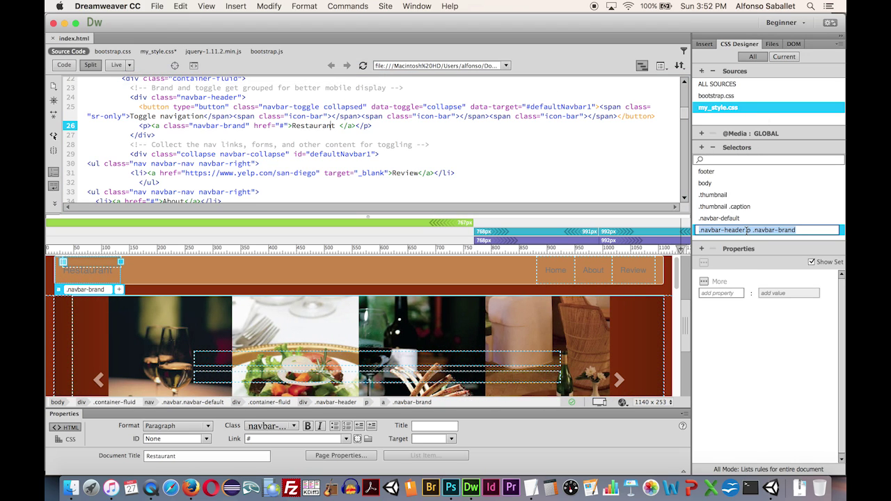
pyautogui.click(787, 230)
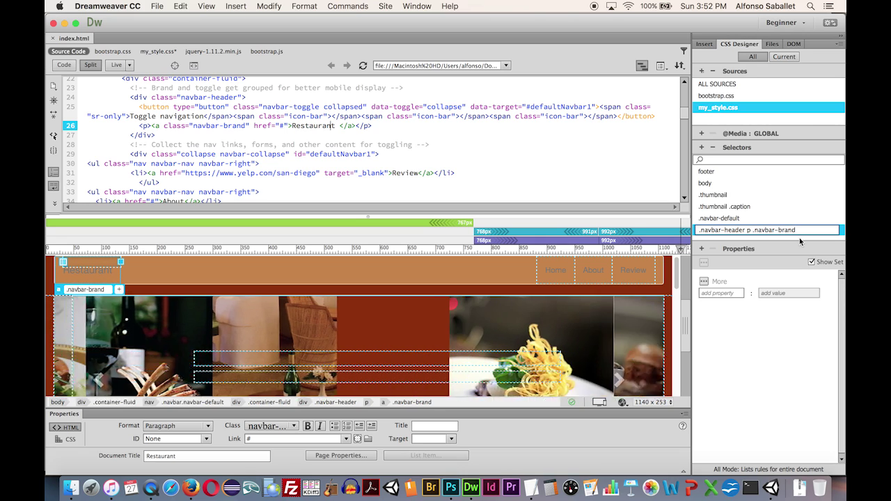
pyautogui.press('Return')
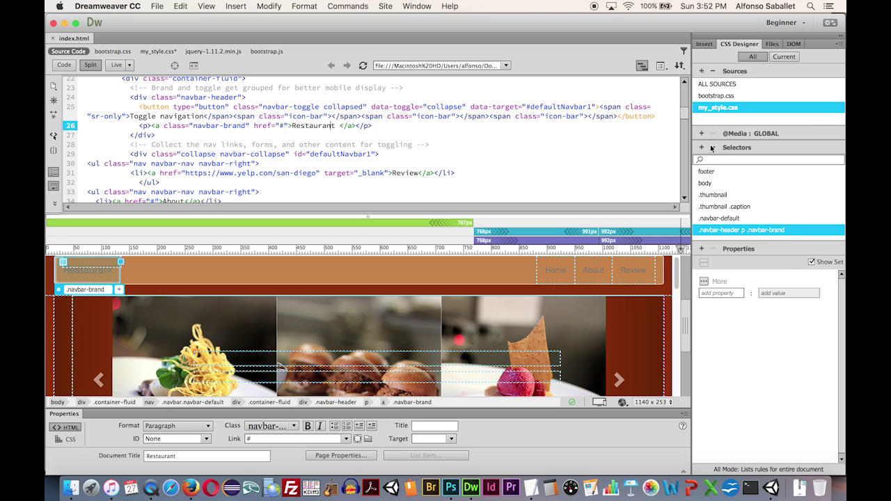
pyautogui.click(713, 148)
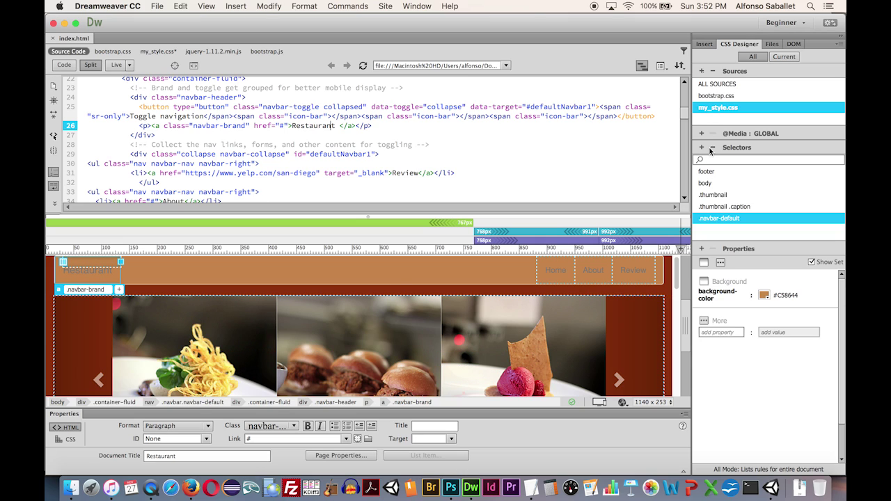
# Add a new selector .navbar-default .navbar-brand to my_style.css using the copied text.
pyautogui.click(702, 148)
pyautogui.click(795, 230)
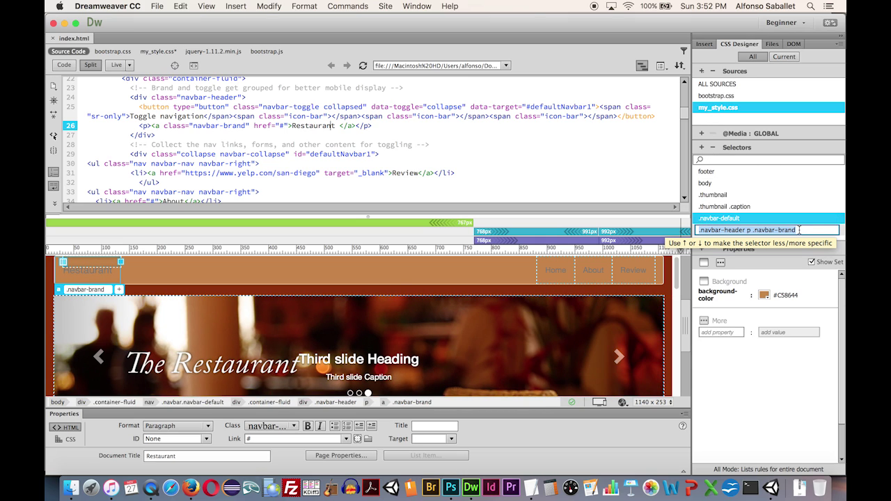
pyautogui.press('super+v')
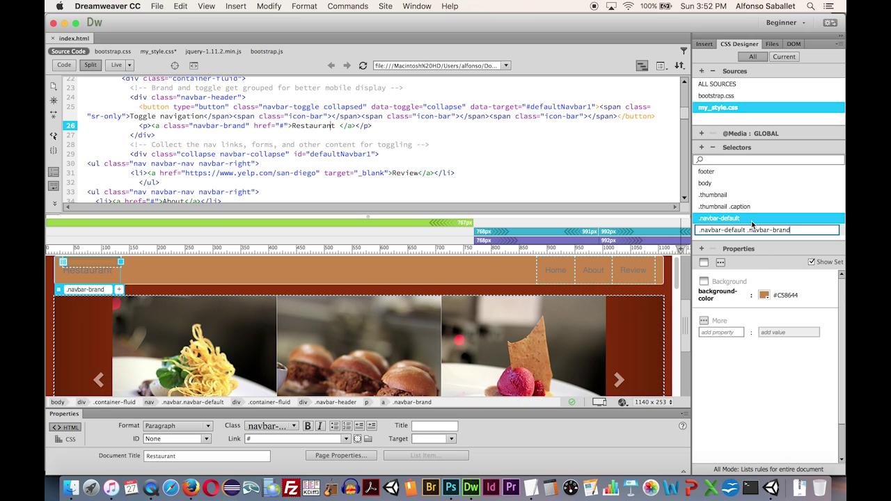
pyautogui.press('Return')
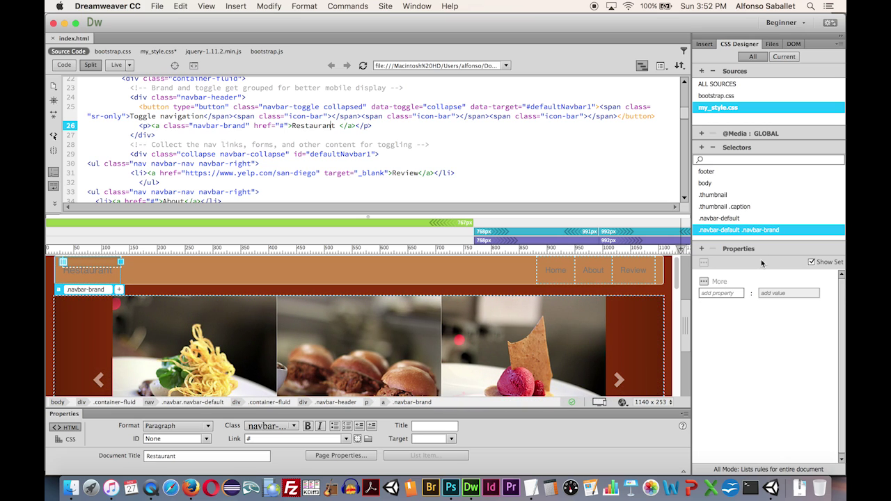
# Set the text color of the .navbar-default .navbar-brand rule in my_style.css to #F7F7F7.
pyautogui.click(811, 262)
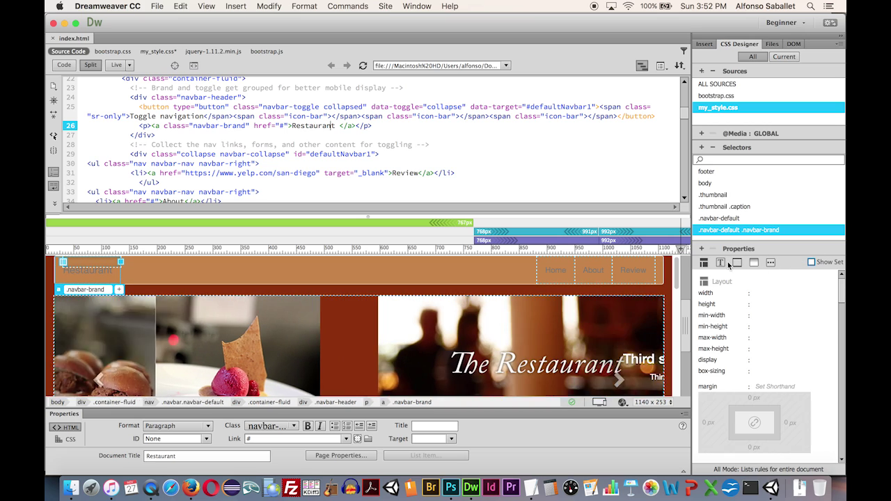
pyautogui.click(720, 262)
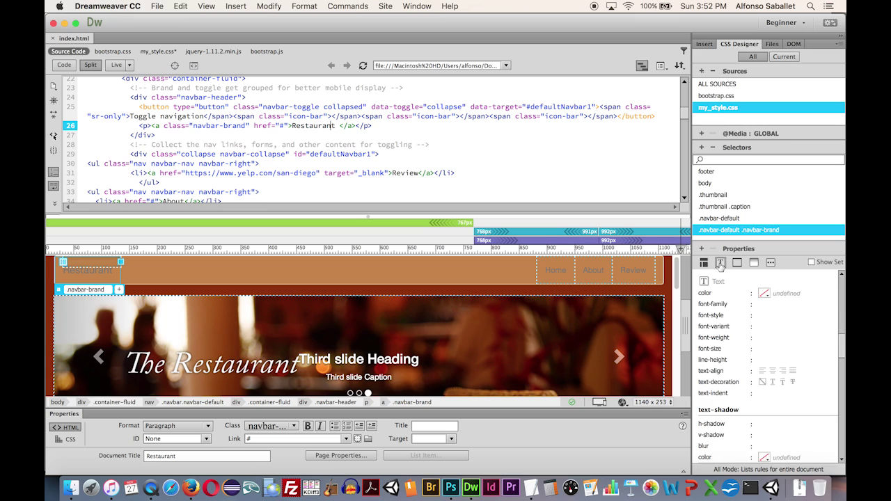
pyautogui.click(764, 294)
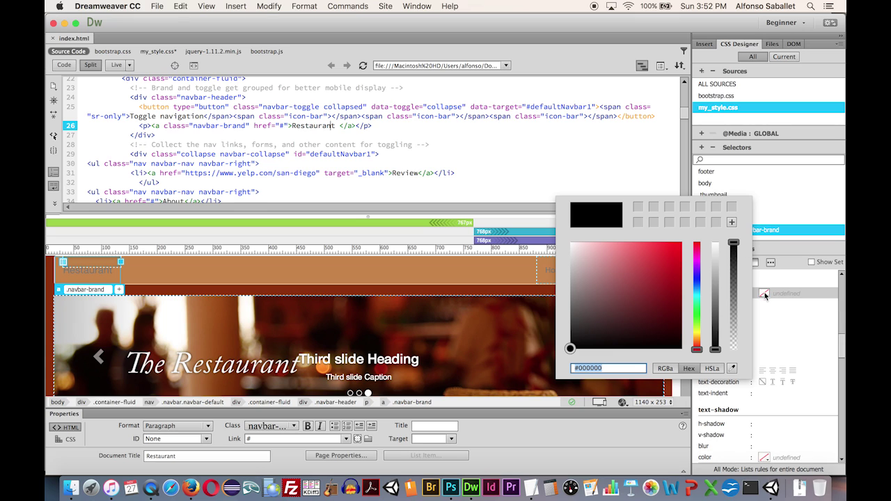
pyautogui.click(571, 247)
pyautogui.press('Return')
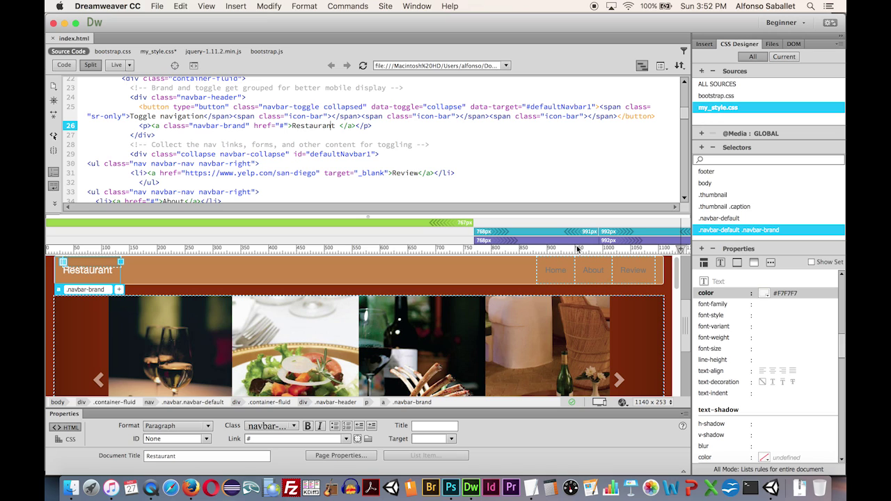
# Select the Home link in the navigation bar and show only the set properties of its current CSS rules.
pyautogui.click(557, 276)
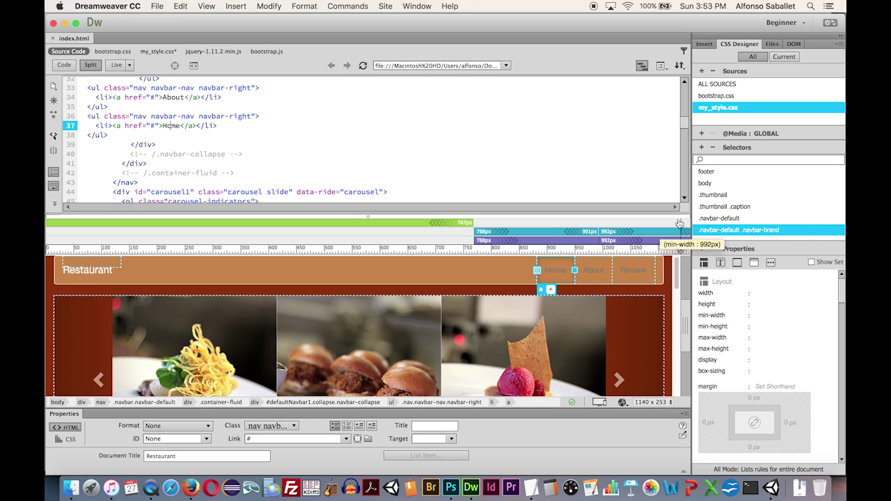
pyautogui.click(790, 57)
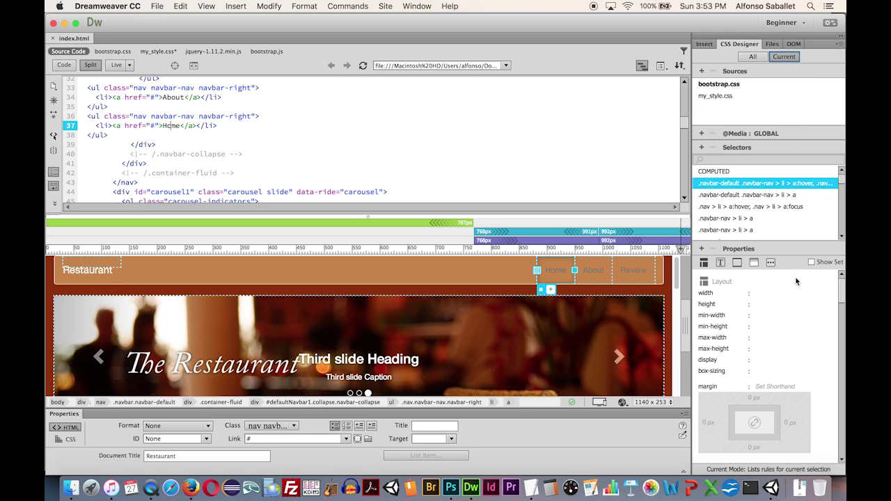
pyautogui.click(812, 263)
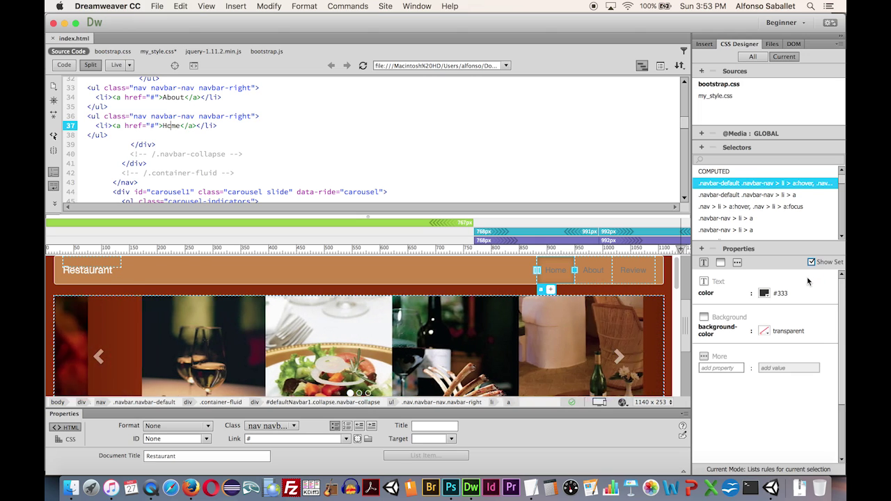
# Test text color #E5181B on Bootstrap's .navbar-default .navbar-nav > li > a:hover rule and undo the change.
pyautogui.click(763, 293)
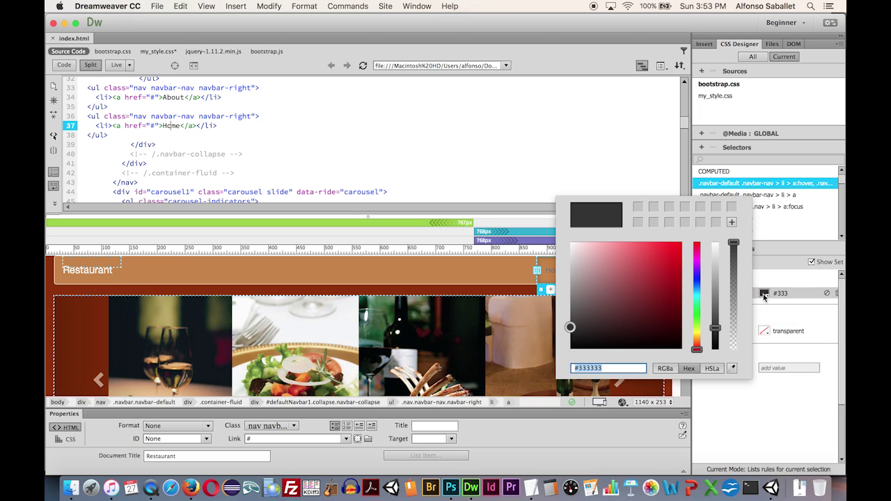
pyautogui.click(669, 253)
pyautogui.press('Return')
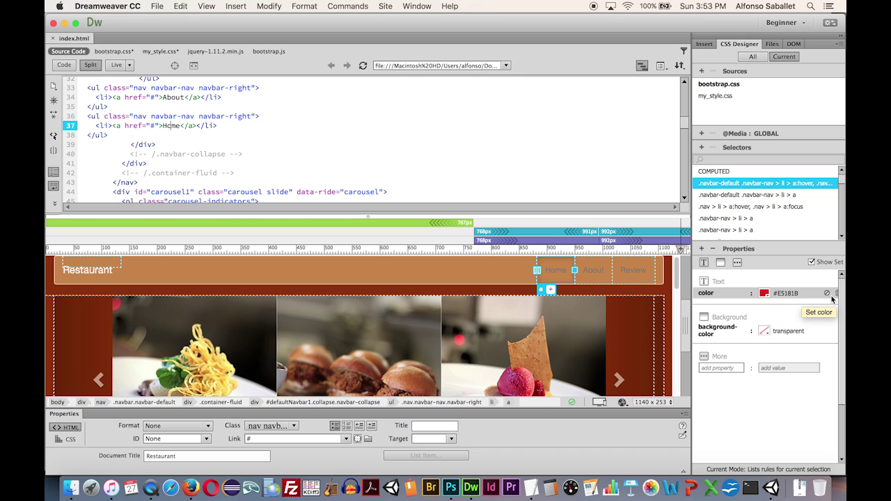
pyautogui.click(833, 296)
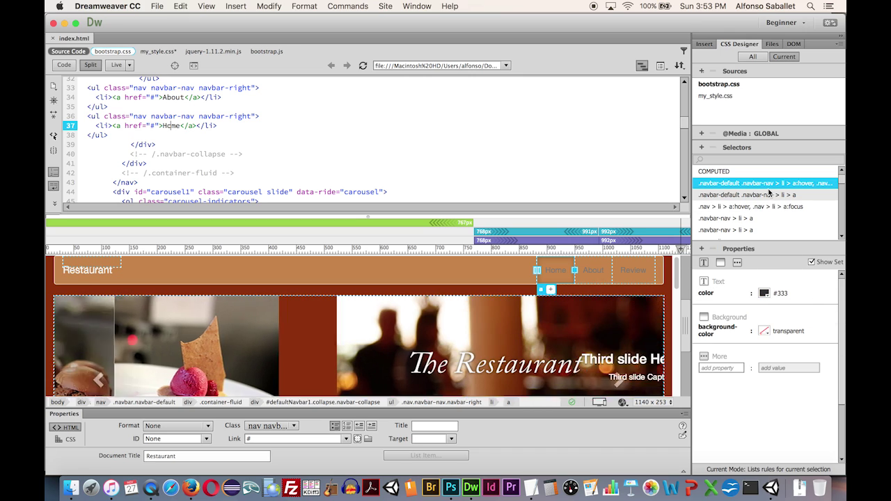
# Test a red text color on Bootstrap's .navbar-default .navbar-nav > li > a rule and undo the change.
pyautogui.click(769, 195)
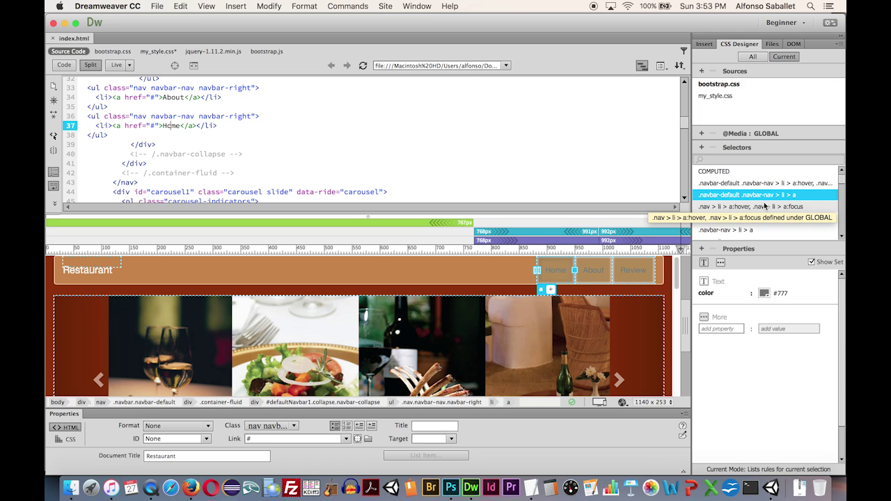
pyautogui.click(764, 295)
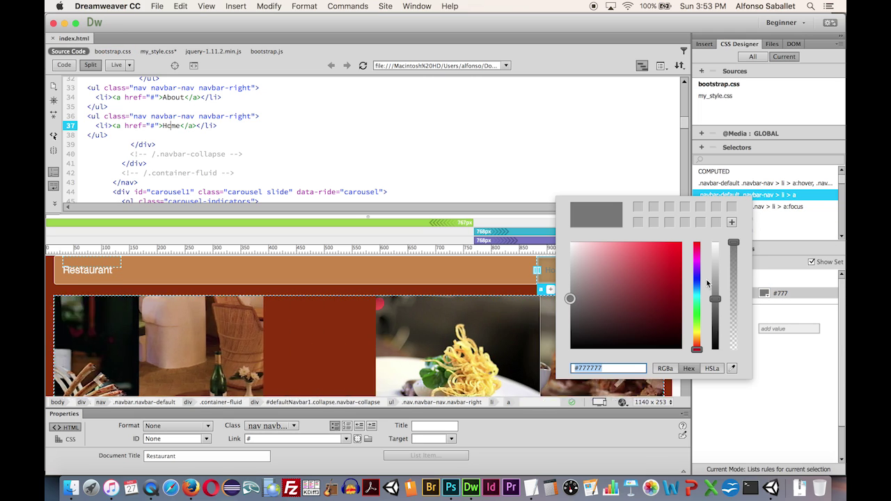
pyautogui.click(675, 250)
pyautogui.press('Return')
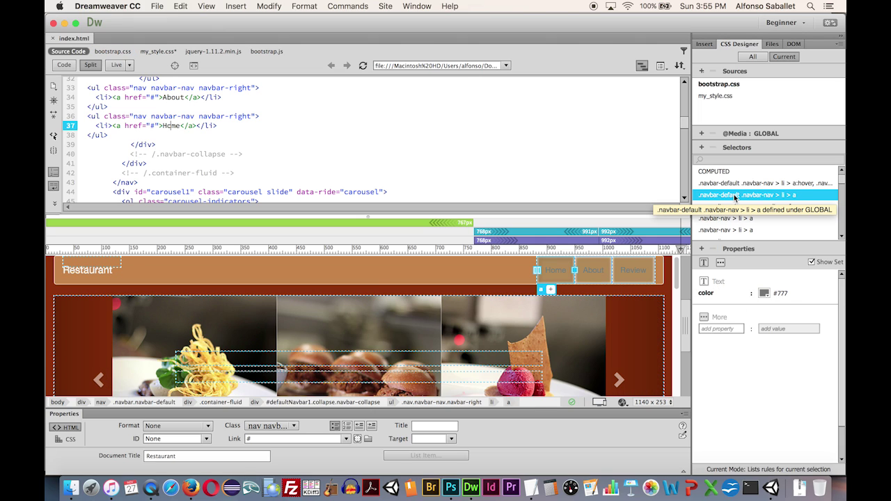
# Go to the code of Bootstrap's .navbar-default .navbar-nav > li > a rule and copy its selector.
pyautogui.rightClick(734, 199)
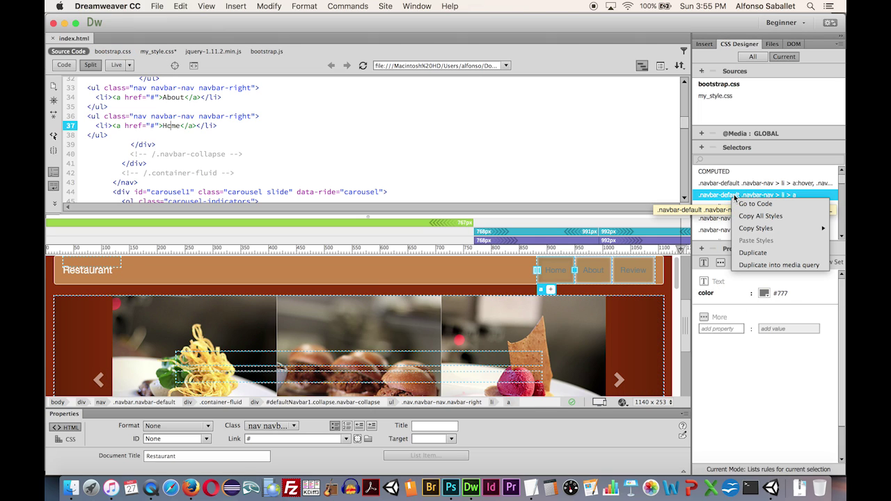
pyautogui.click(747, 204)
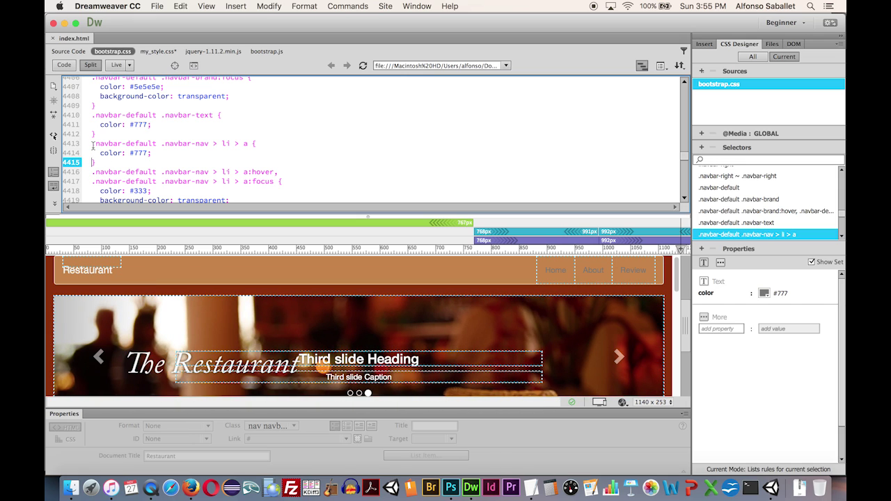
pyautogui.moveTo(92, 146); pyautogui.dragTo(248, 141)
pyautogui.press('super+c')
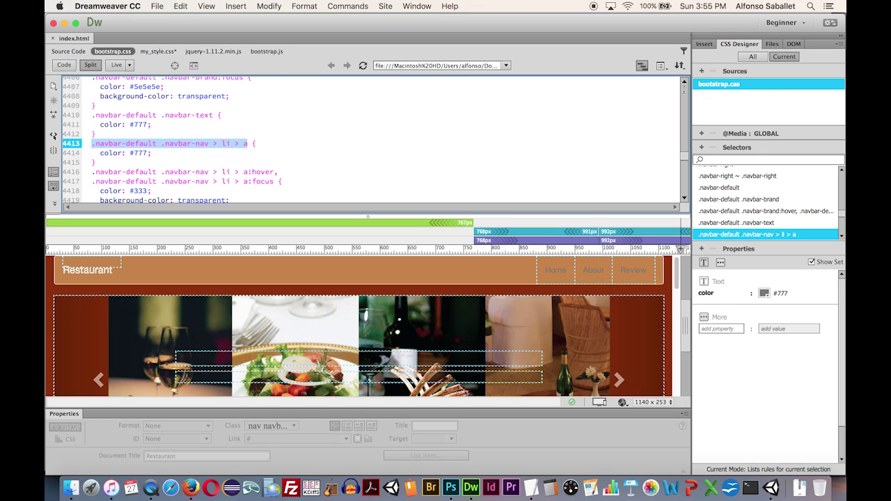
# Add a rule with the copied selector .navbar-default .navbar-nav > li > a to my_style.css.
pyautogui.click(753, 56)
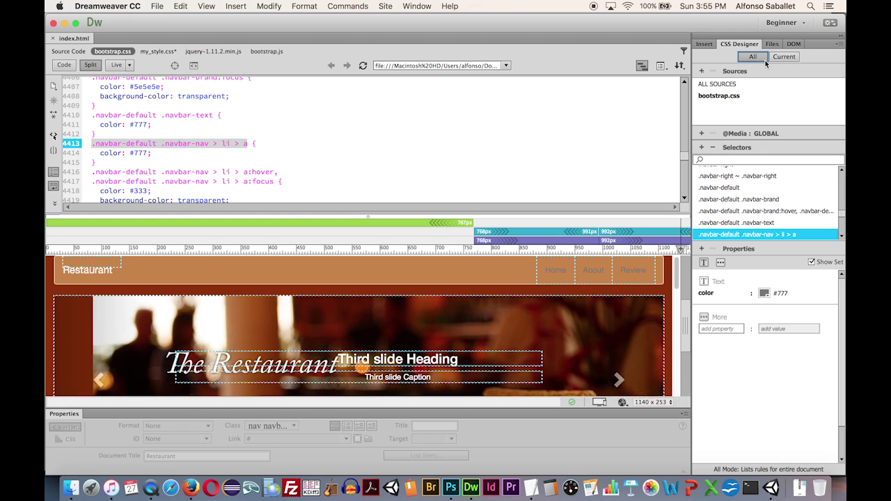
pyautogui.click(789, 58)
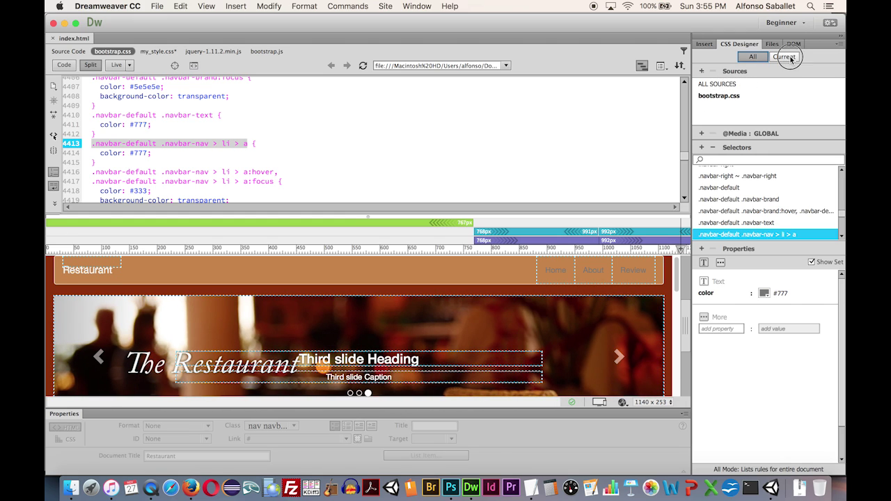
pyautogui.click(68, 55)
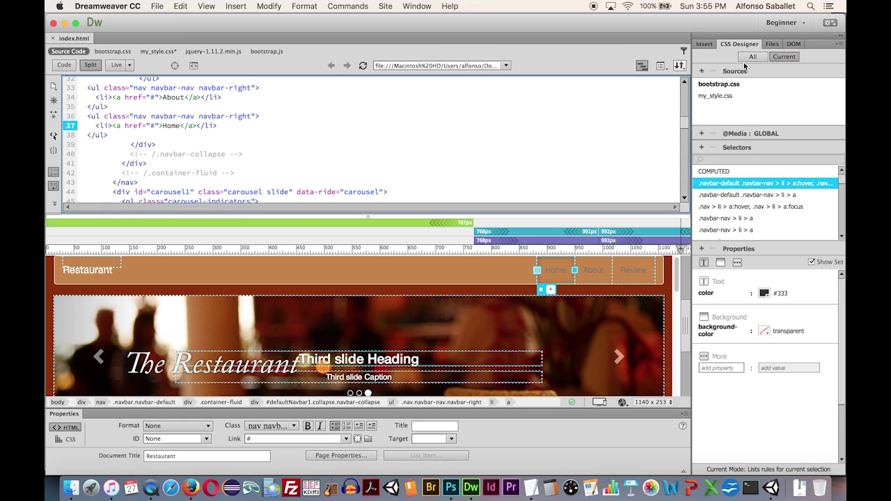
pyautogui.click(753, 57)
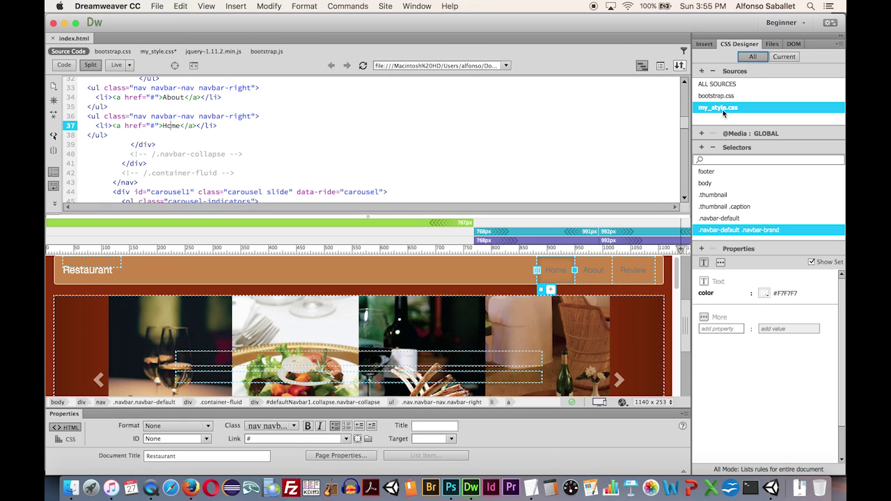
pyautogui.click(701, 148)
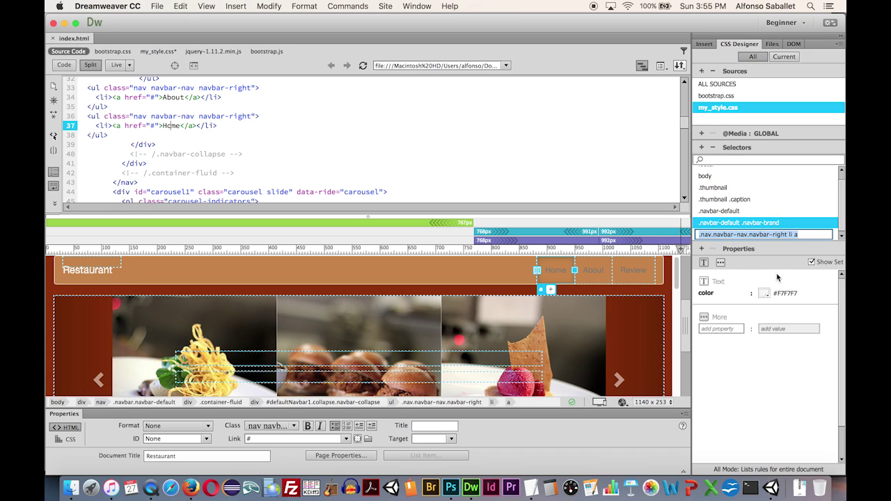
pyautogui.press('super+v')
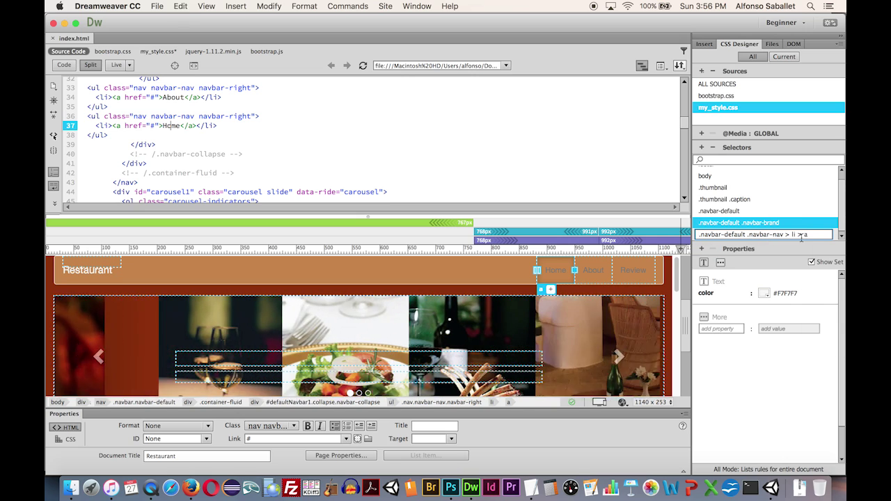
pyautogui.press('Return')
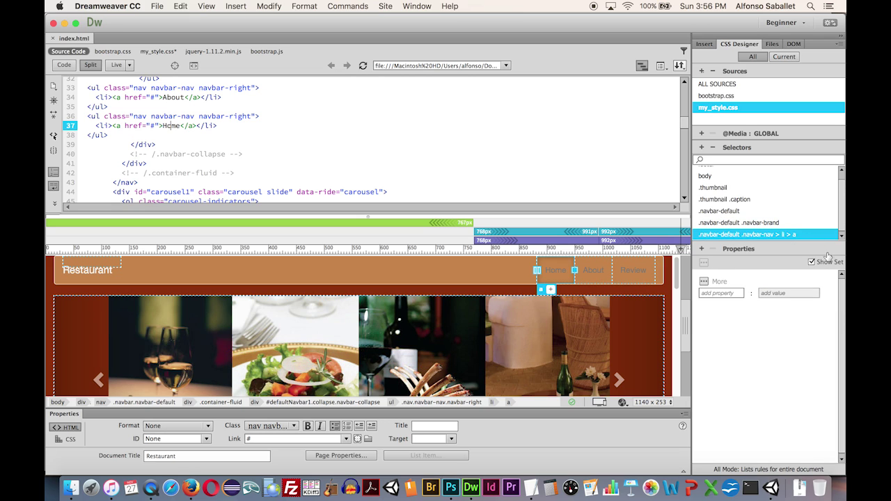
# Set the text color of the new navigation link rule to #F8F6F6 and save all files.
pyautogui.click(811, 262)
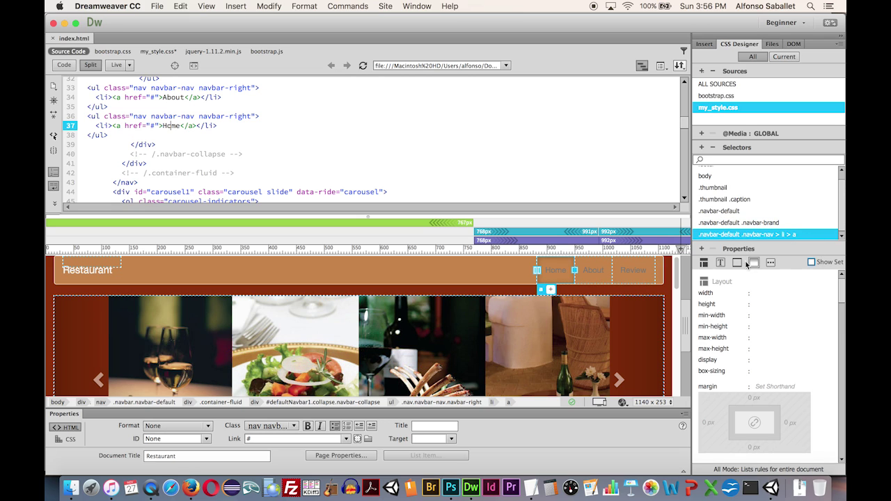
pyautogui.click(719, 262)
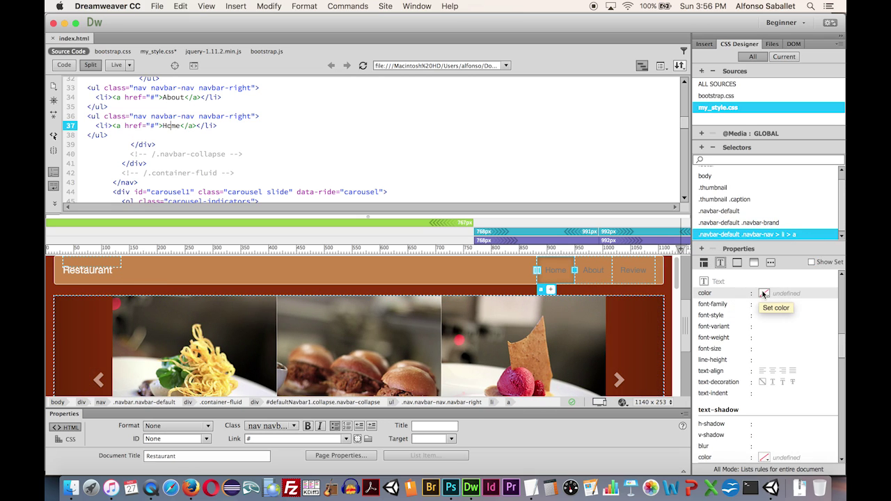
pyautogui.click(764, 293)
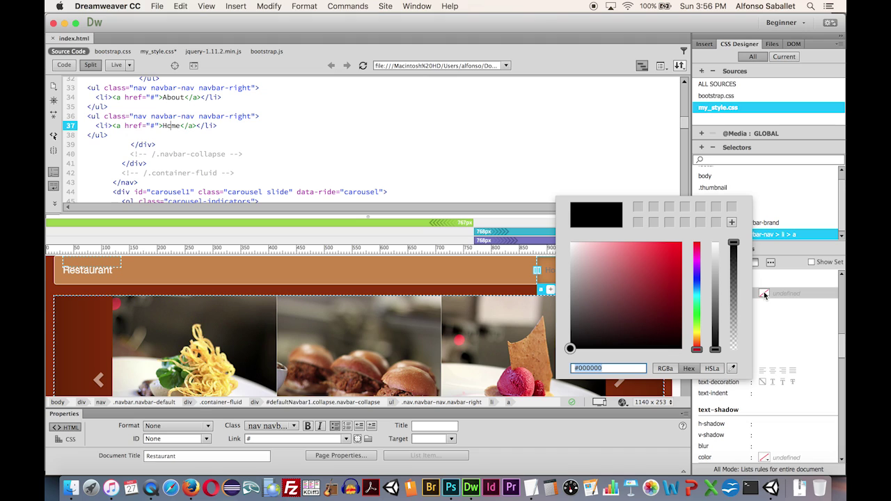
pyautogui.click(571, 244)
pyautogui.press('Return')
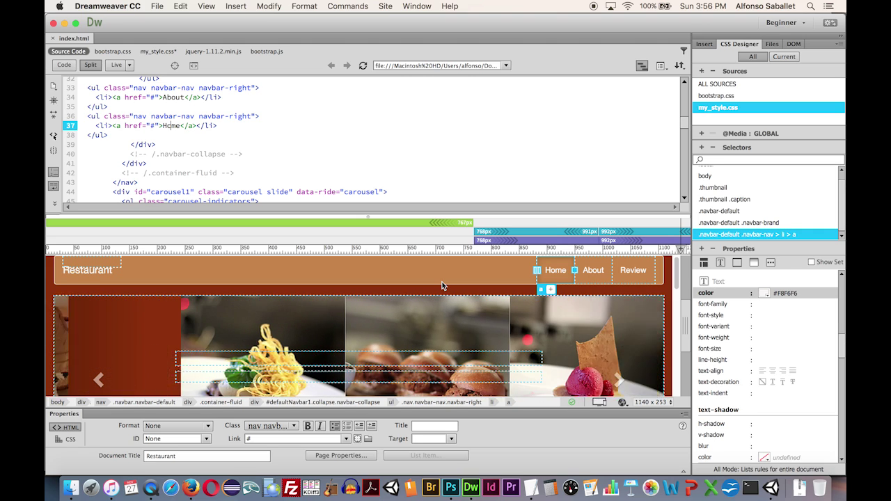
pyautogui.click(162, 7)
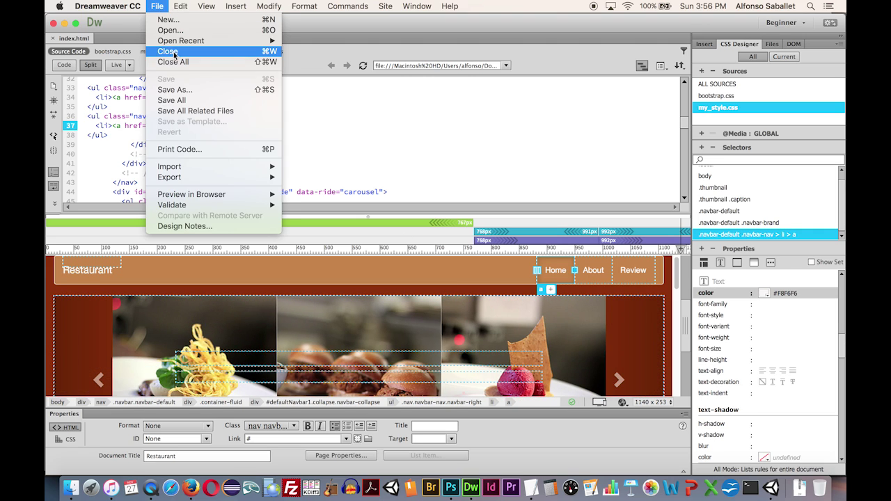
pyautogui.click(176, 100)
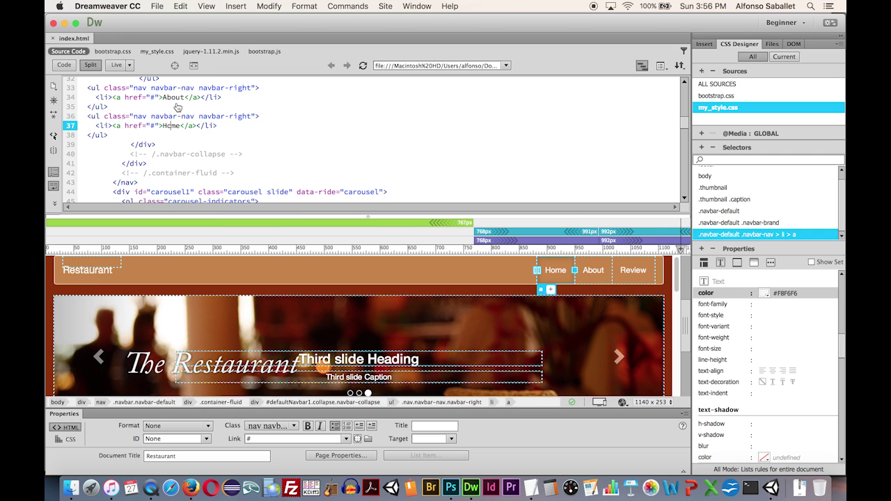
# Switch to Firefox, reload the restaurant page and examine its navigation bar, carousel, thumbnails and footer.
pyautogui.press('super+Tab')
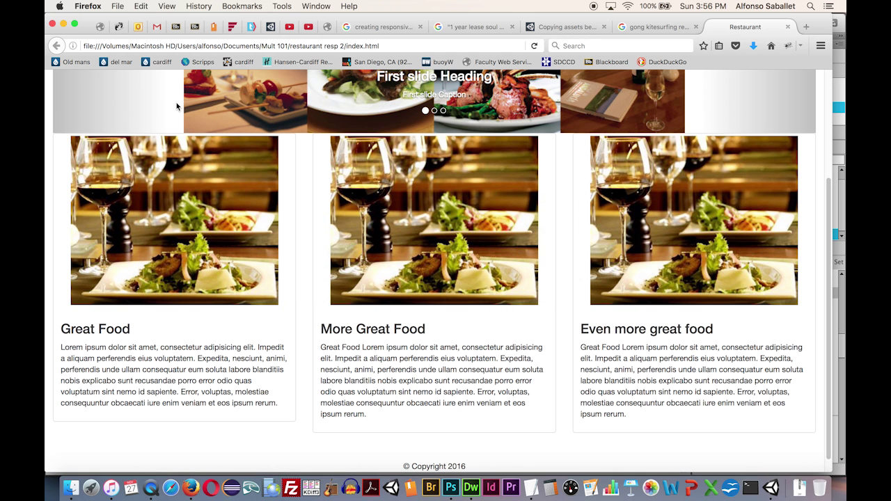
pyautogui.press('super+r')
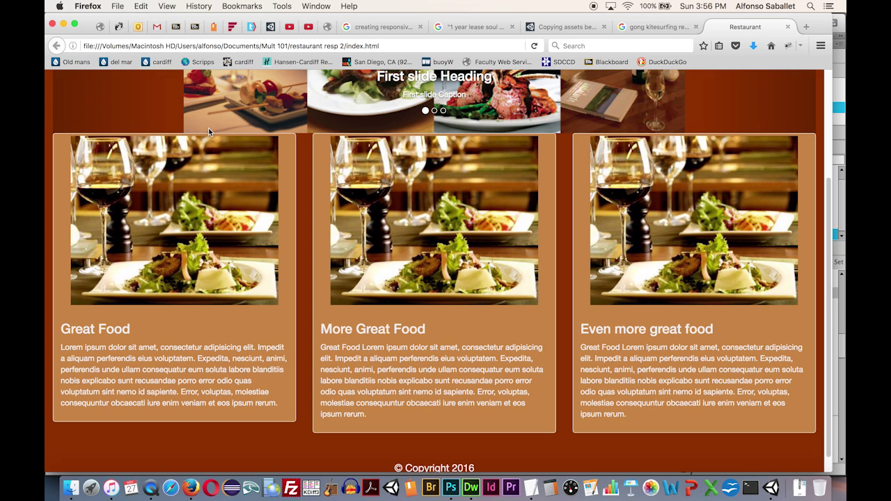
pyautogui.scroll(5, 279, 227)
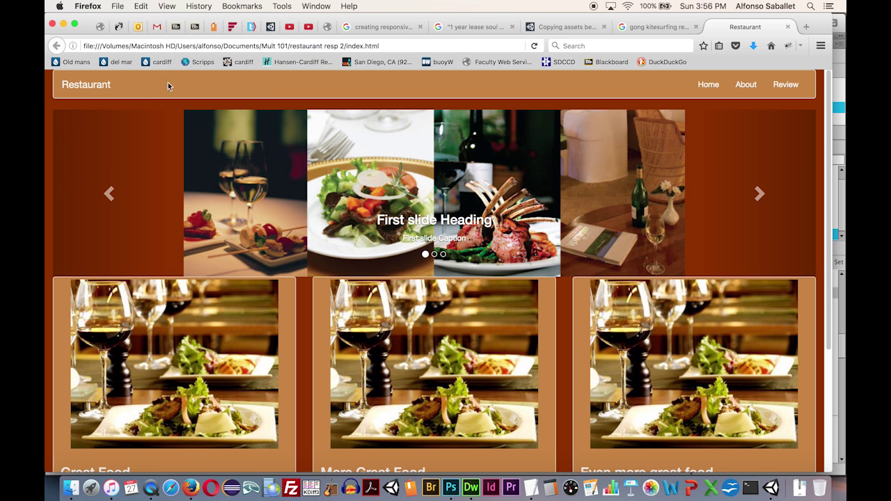
pyautogui.scroll(-5, 269, 249)
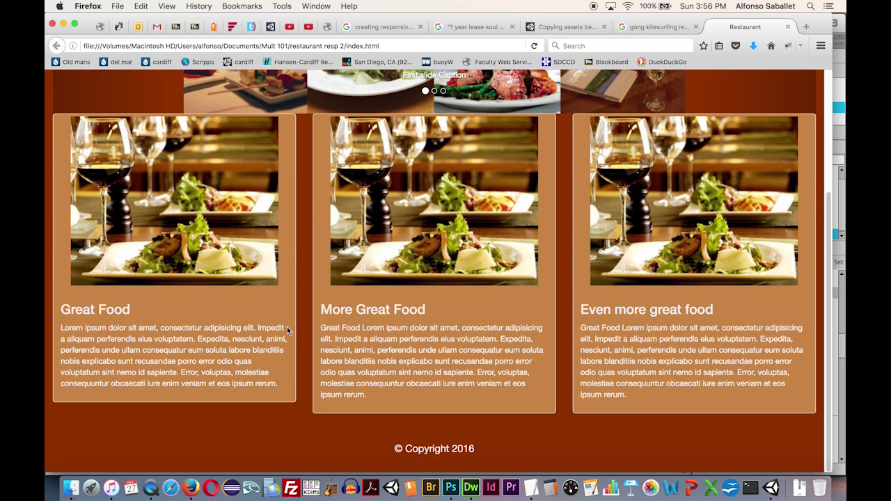
pyautogui.scroll(3, 457, 402)
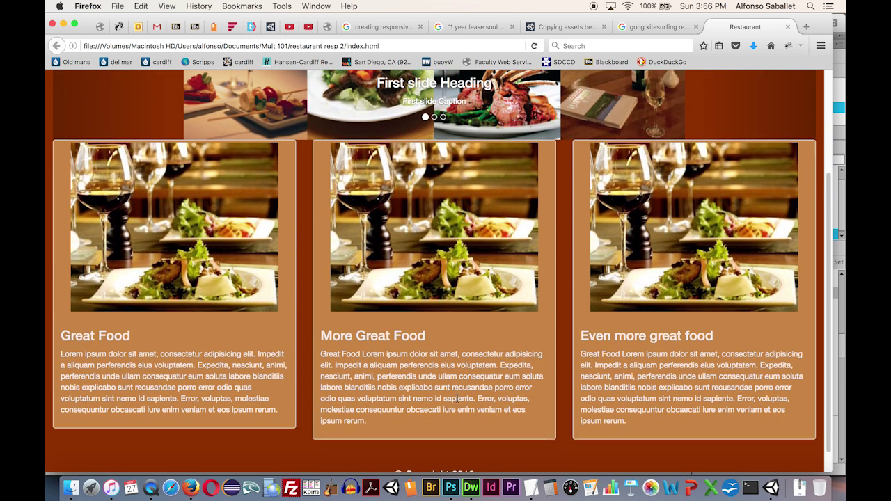
pyautogui.scroll(-2, 457, 399)
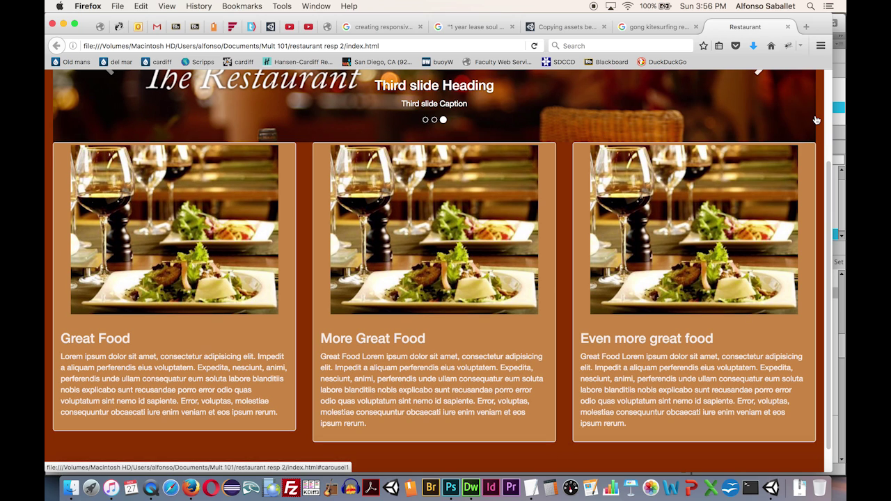
pyautogui.scroll(3, 815, 193)
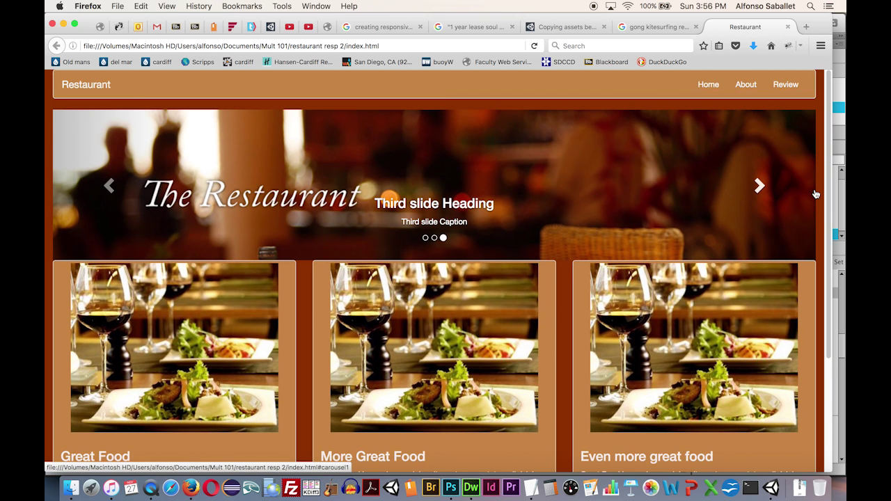
pyautogui.scroll(-4, 815, 193)
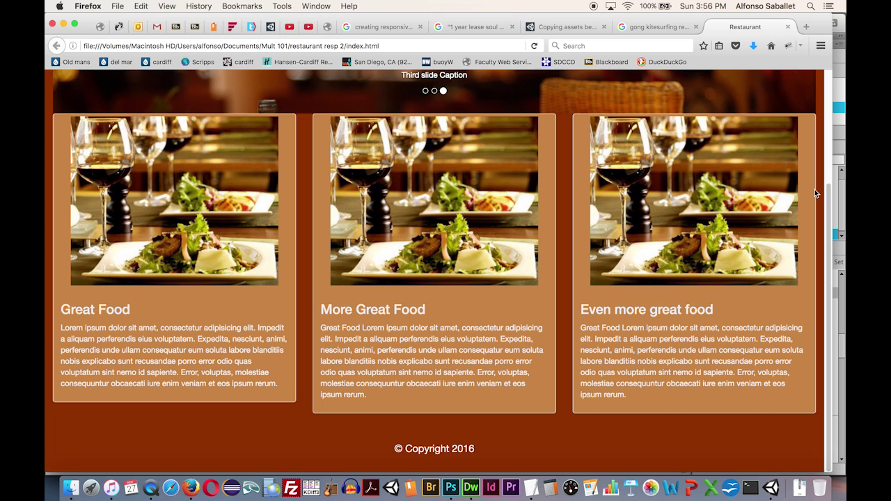
# Return to Dreamweaver and select the .row div that holds the three food thumbnails.
pyautogui.press('super+Tab')
pyautogui.press('super+Tab')
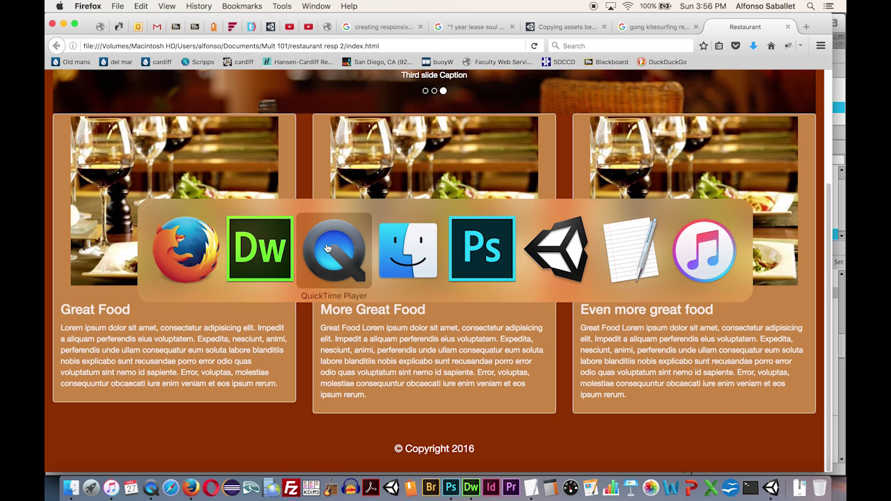
pyautogui.press('super+shift+Tab')
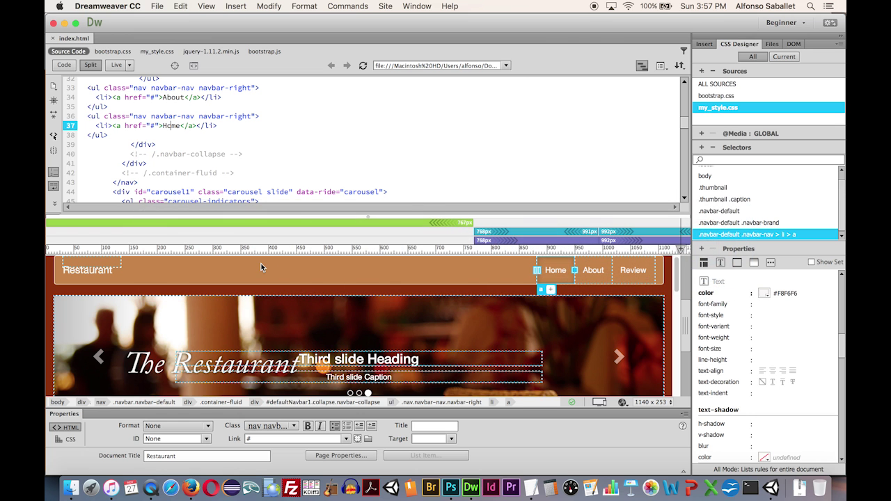
pyautogui.scroll(-5, 261, 263)
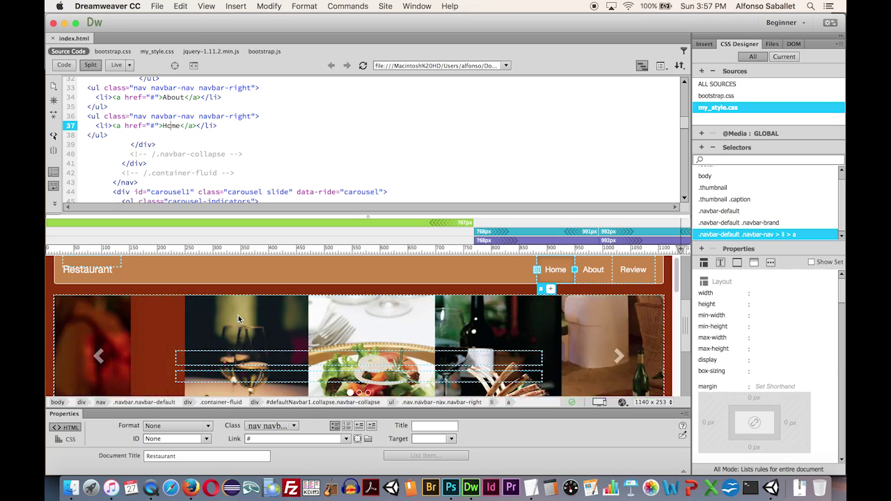
pyautogui.scroll(-6, 233, 334)
pyautogui.click(226, 352)
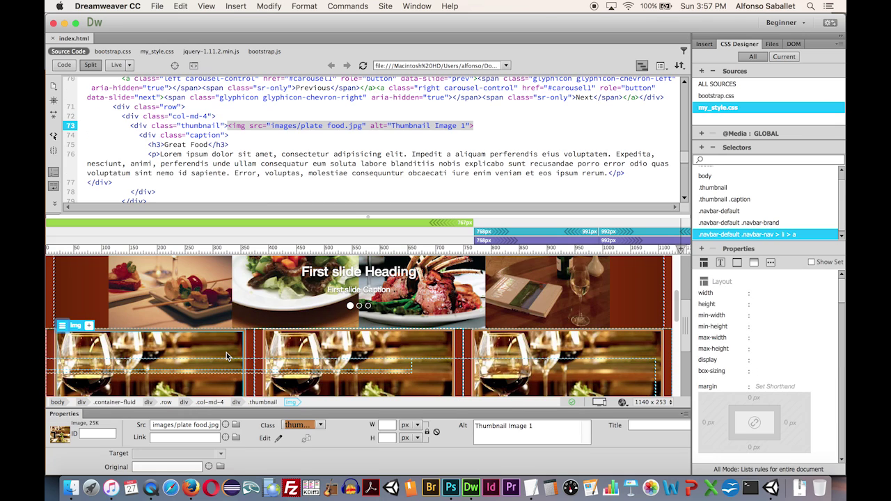
pyautogui.click(166, 403)
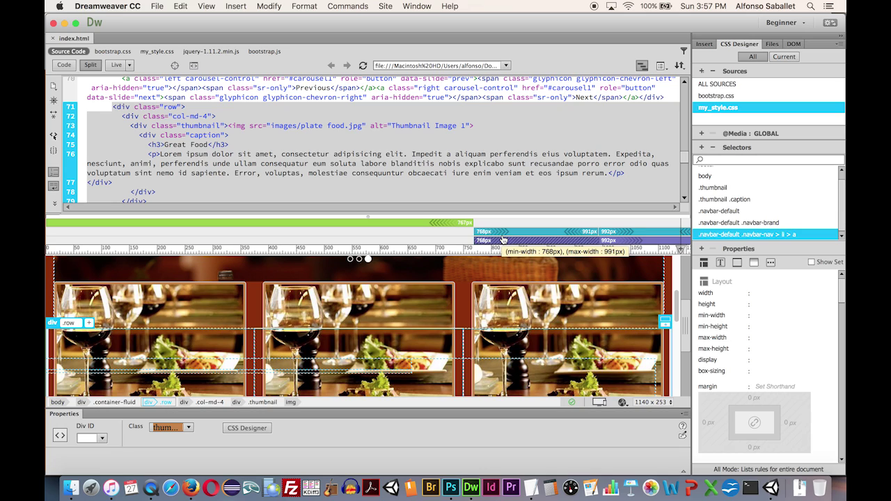
# Show the insertable Bootstrap Components and try to insert a Container at the selected thumbnail row.
pyautogui.click(705, 44)
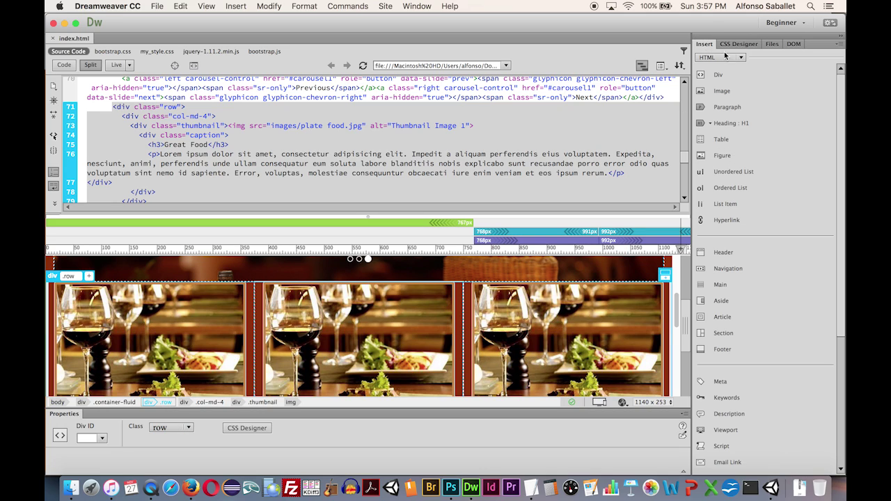
pyautogui.click(732, 58)
pyautogui.click(733, 81)
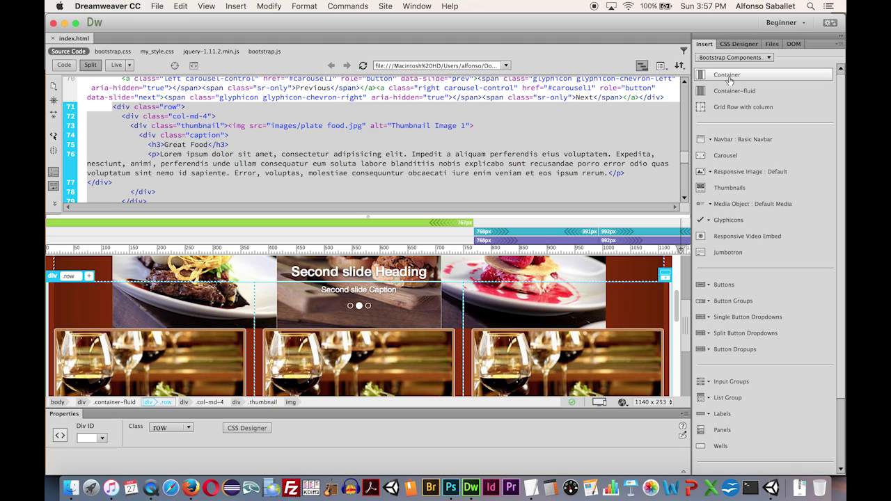
pyautogui.click(727, 75)
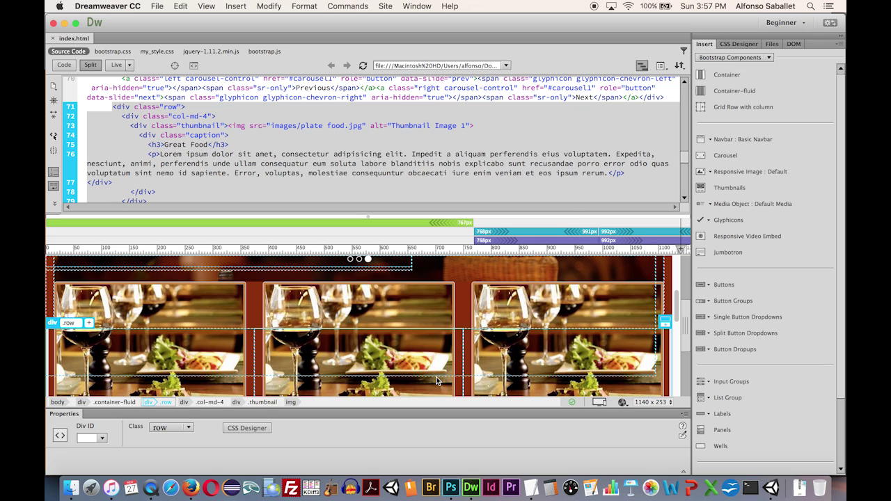
# Reselect the thumbnails' .row div through the middle thumbnail image and wrap it in a Bootstrap Container.
pyautogui.scroll(-2, 399, 351)
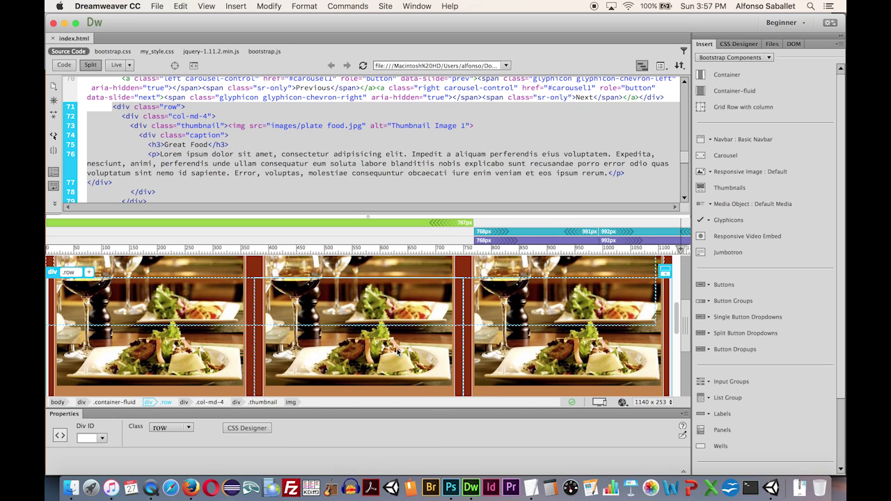
pyautogui.click(385, 384)
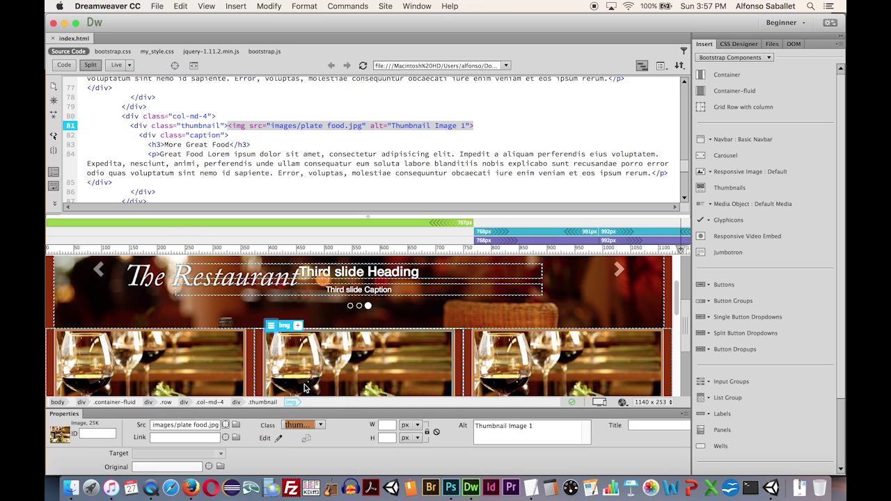
pyautogui.click(167, 403)
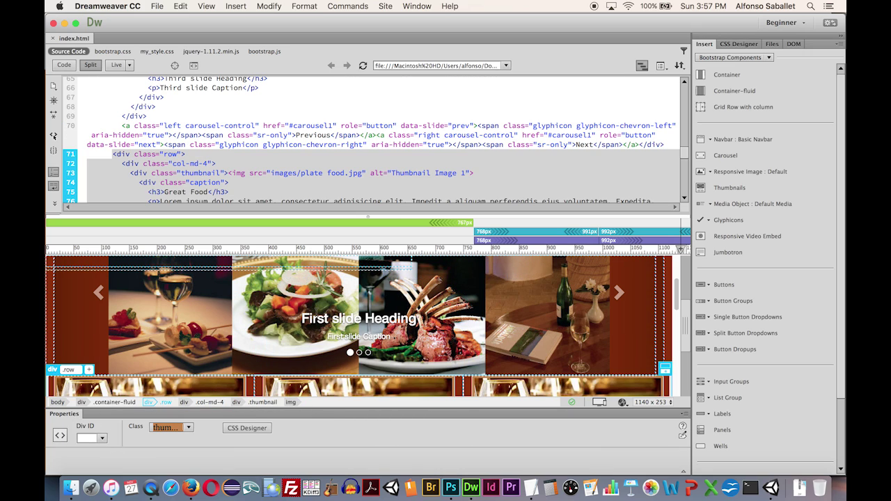
pyautogui.scroll(-1, 325, 178)
pyautogui.scroll(-2, 325, 181)
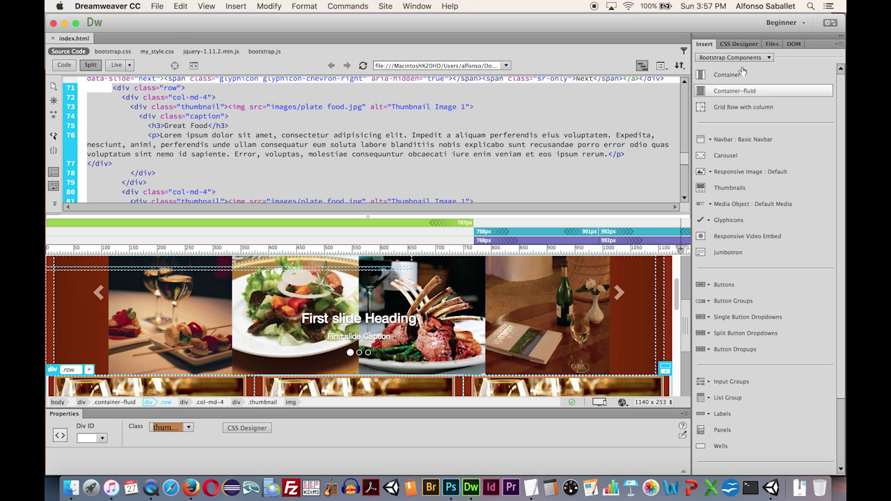
pyautogui.click(705, 78)
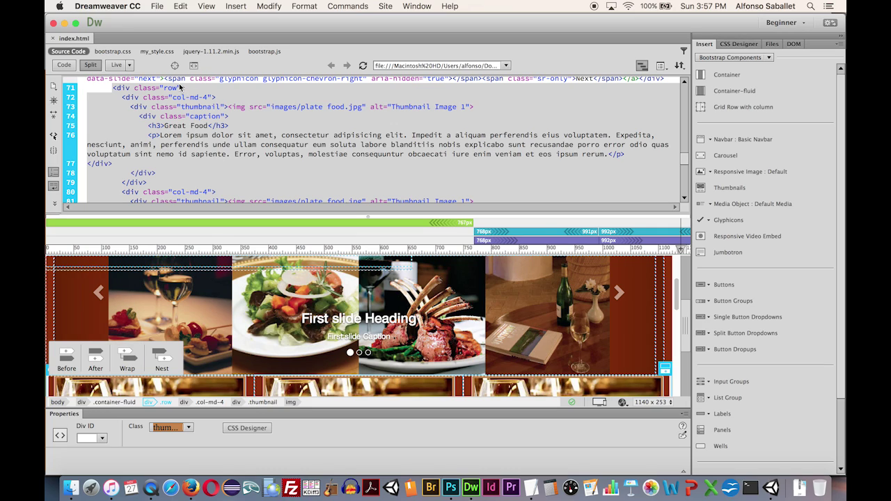
pyautogui.click(127, 363)
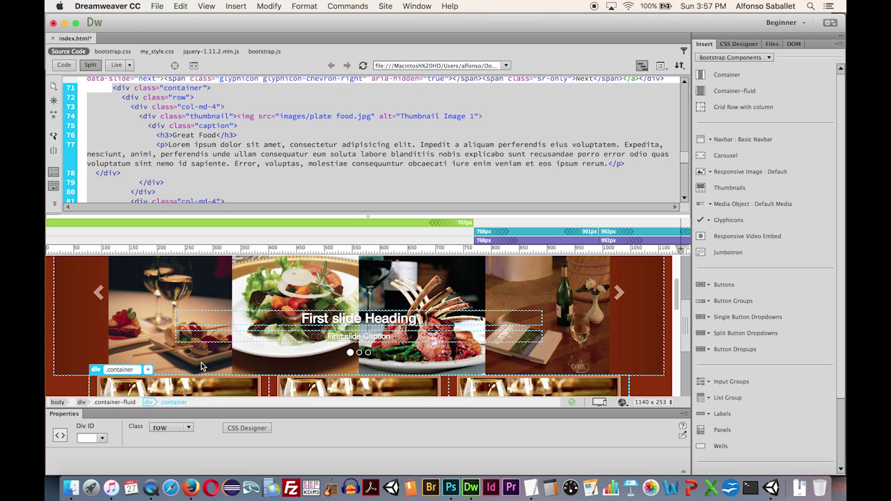
# Examine the thumbnail row inside its new container in the design view and show the CSS Designer.
pyautogui.scroll(-5, 343, 272)
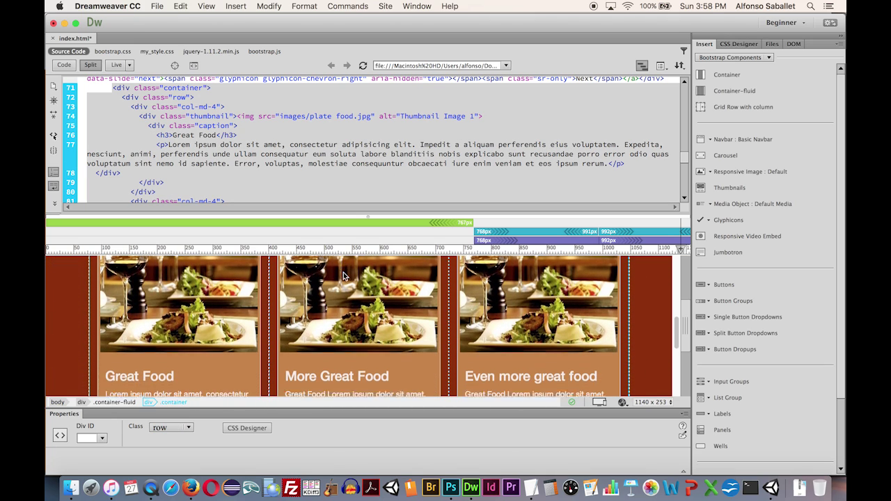
pyautogui.scroll(-2, 343, 276)
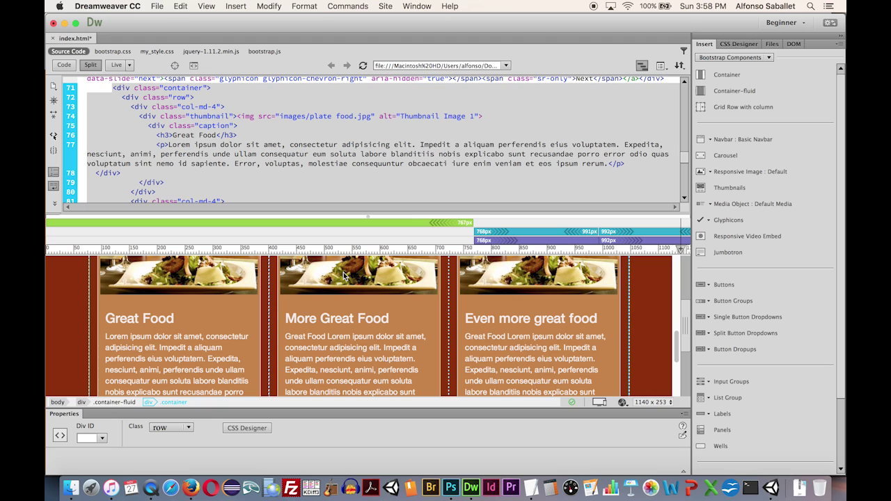
pyautogui.scroll(6, 343, 275)
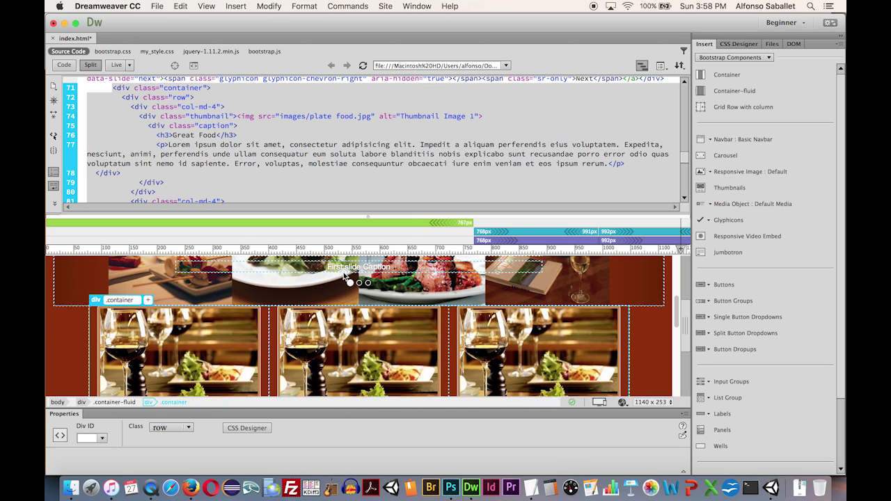
pyautogui.click(736, 44)
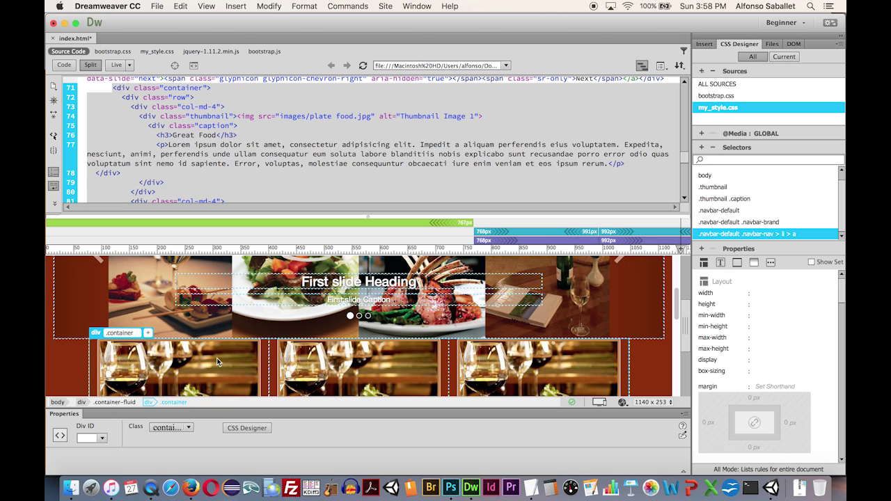
pyautogui.scroll(-5, 216, 358)
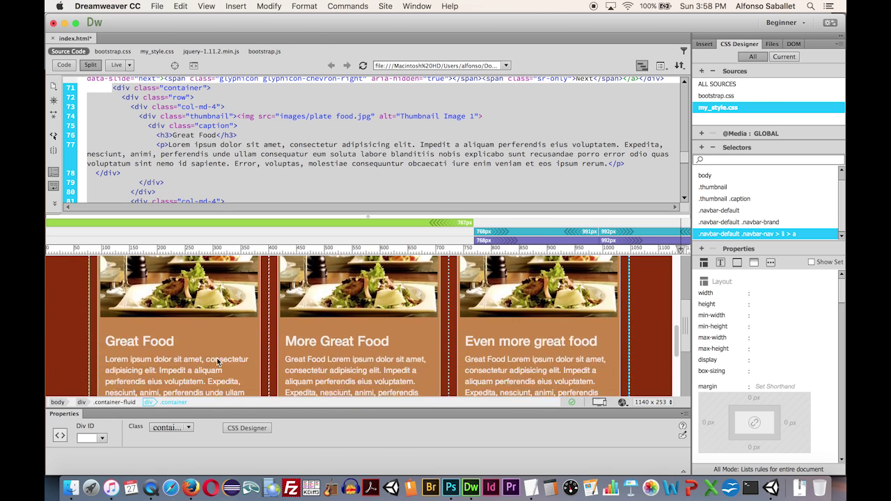
pyautogui.scroll(-3, 216, 362)
pyautogui.scroll(5, 217, 361)
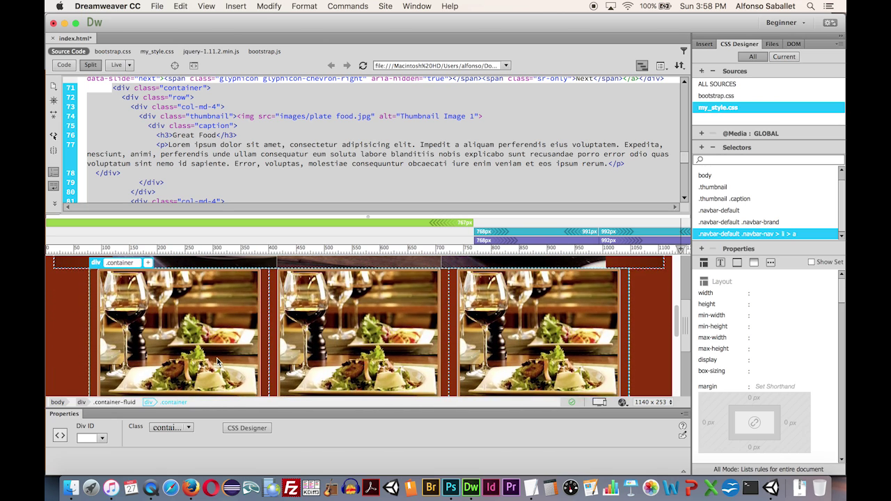
pyautogui.scroll(1, 216, 361)
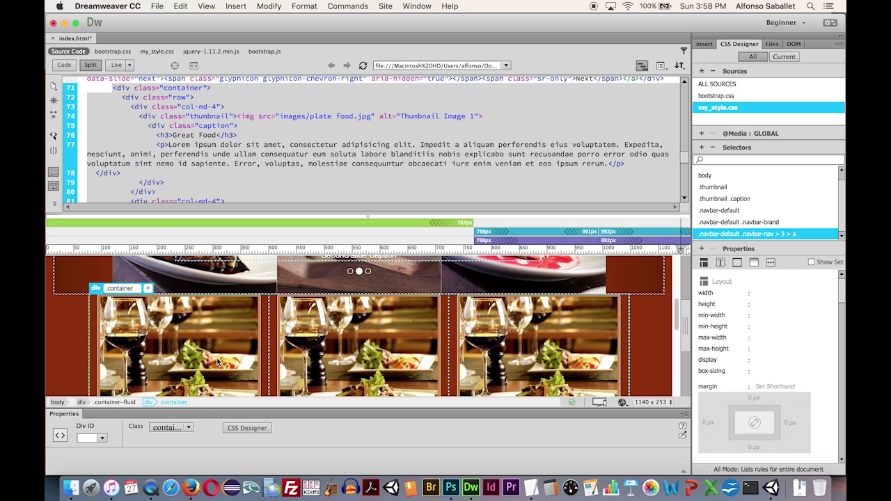
pyautogui.scroll(-1, 218, 361)
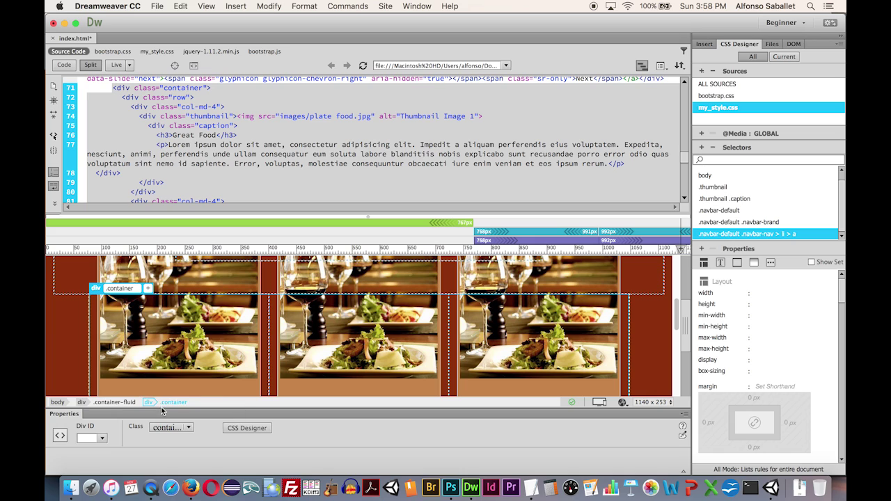
pyautogui.scroll(1, 181, 380)
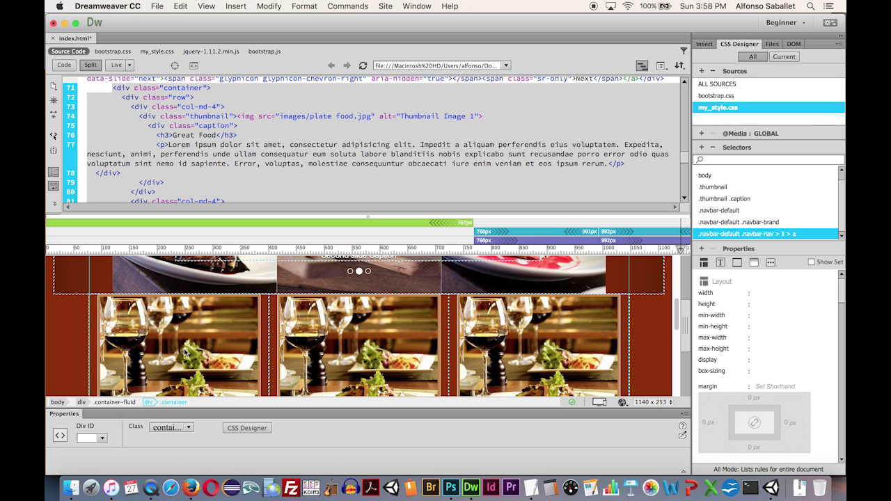
pyautogui.scroll(1, 185, 356)
pyautogui.scroll(1, 185, 356)
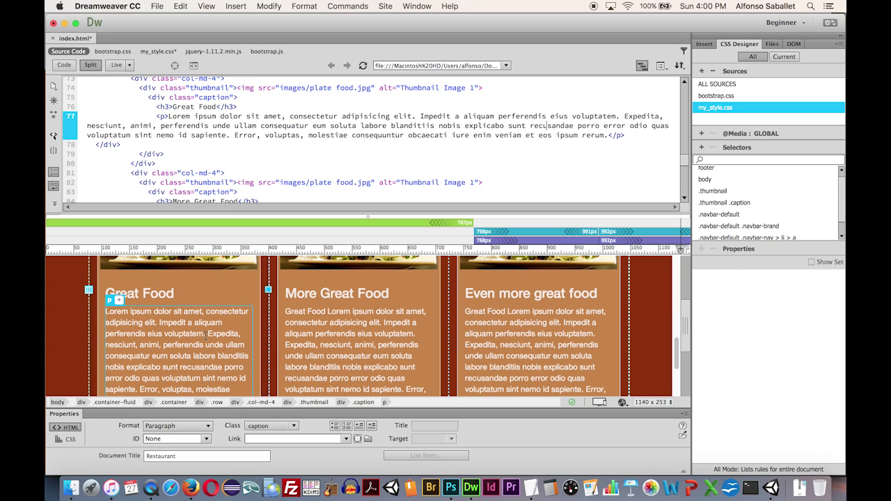
# Compare the width and spacing of the thumbnail row with the carousel above it.
pyautogui.scroll(5, 206, 336)
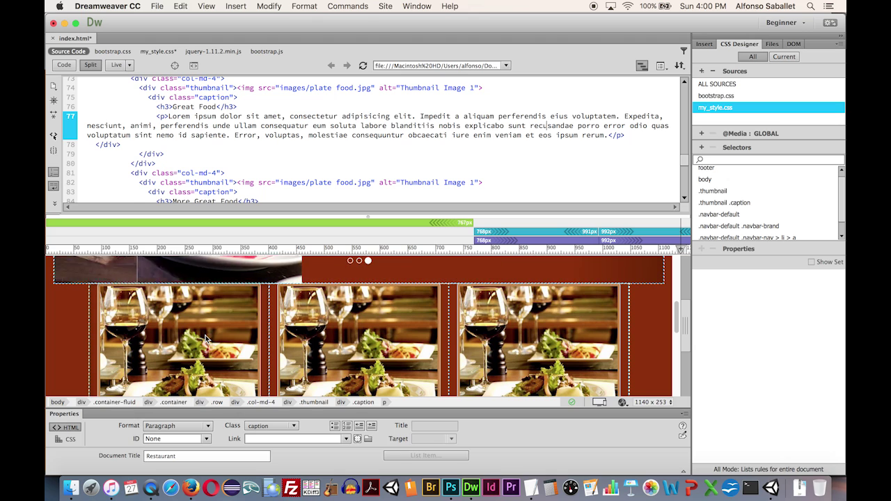
pyautogui.scroll(-1, 206, 339)
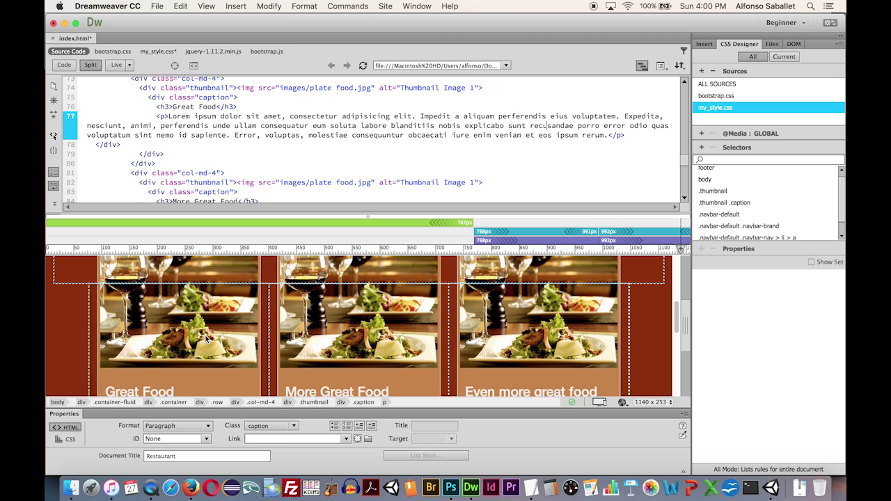
pyautogui.scroll(3, 206, 339)
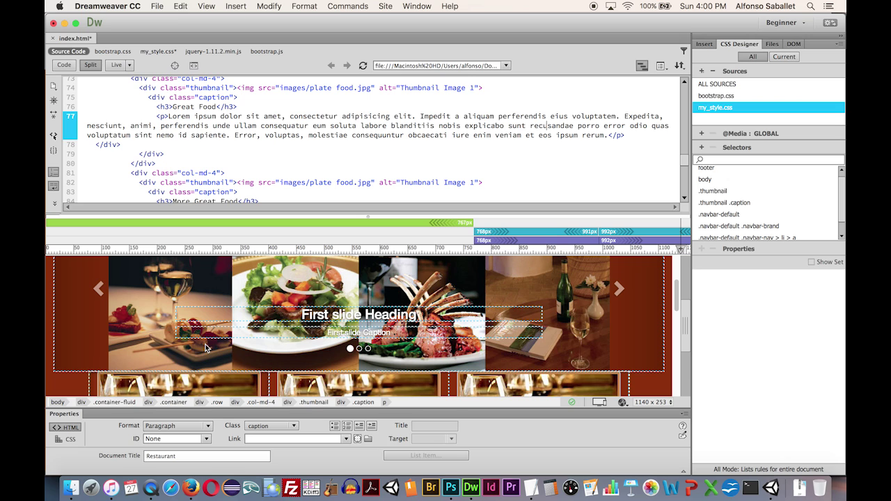
pyautogui.scroll(1, 205, 348)
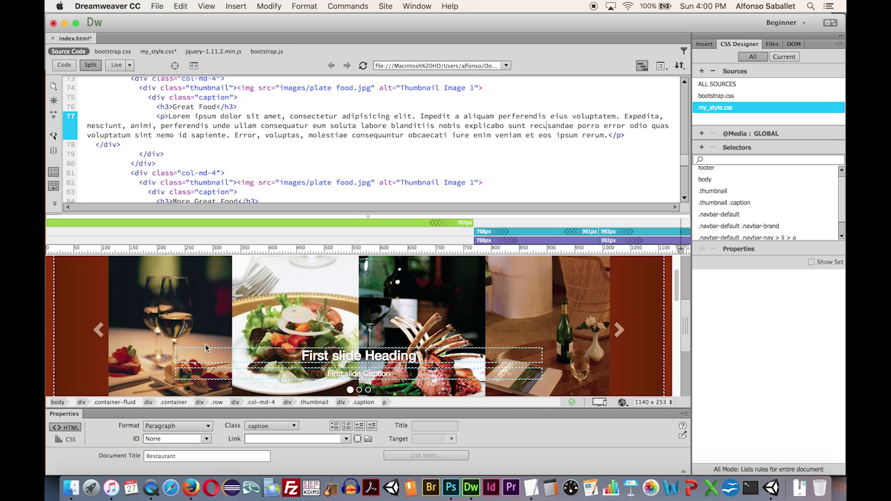
pyautogui.scroll(1, 206, 344)
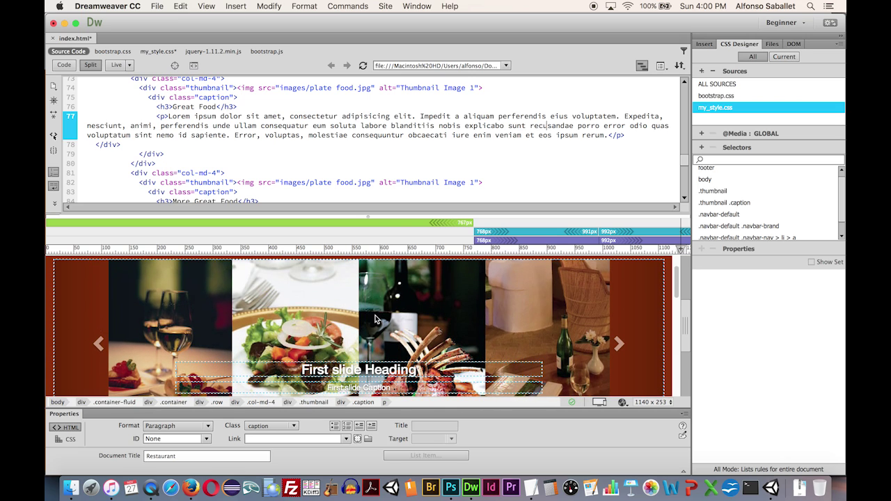
pyautogui.scroll(-5, 375, 319)
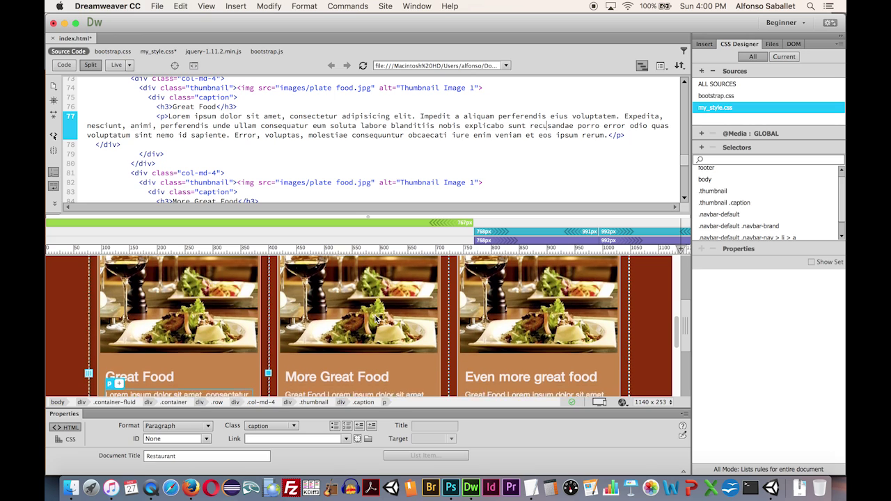
pyautogui.scroll(-1, 375, 319)
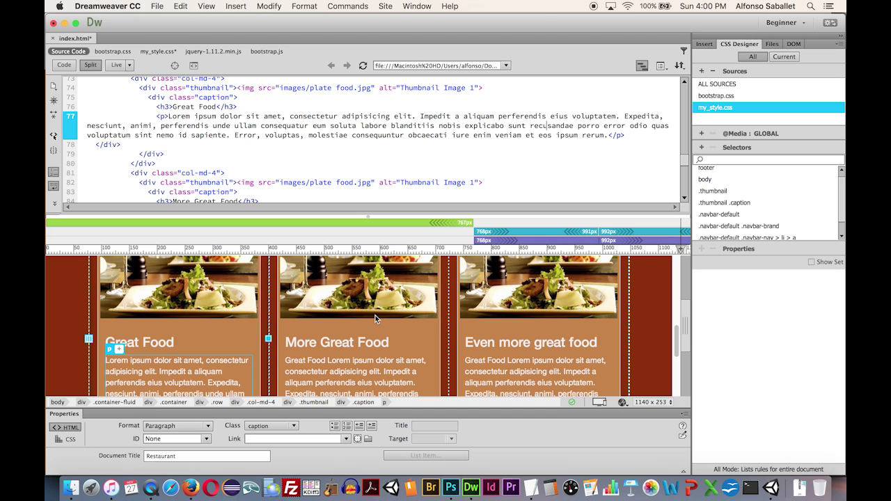
# Switch to Firefox, narrow the window to phone width to check the collapsed navigation menu, and widen the window again.
pyautogui.press('super+Tab')
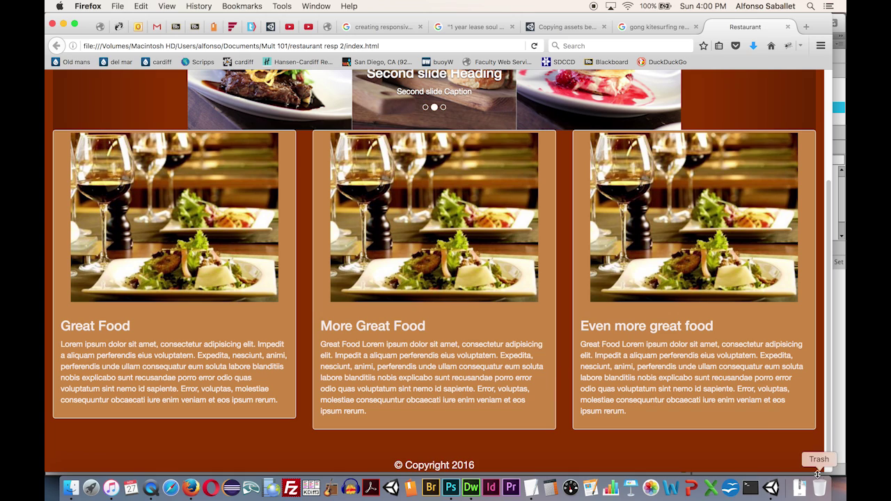
pyautogui.moveTo(844, 473); pyautogui.dragTo(384, 456)
pyautogui.scroll(3, 281, 286)
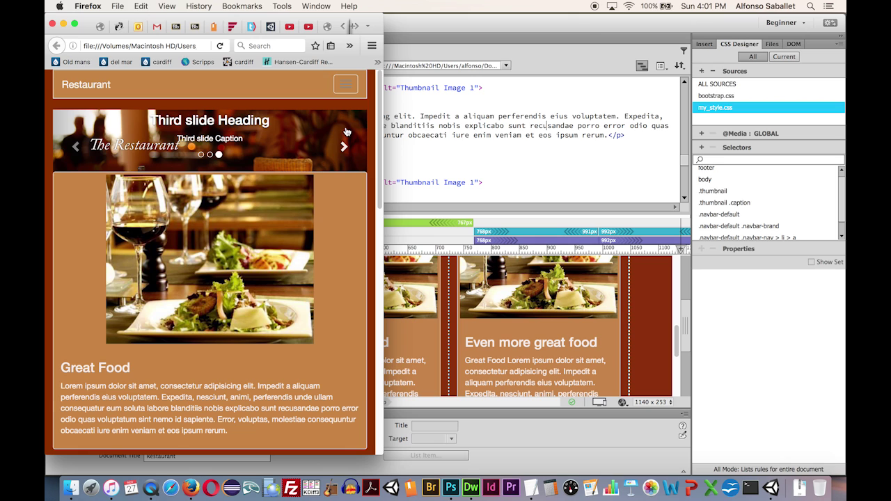
pyautogui.click(347, 89)
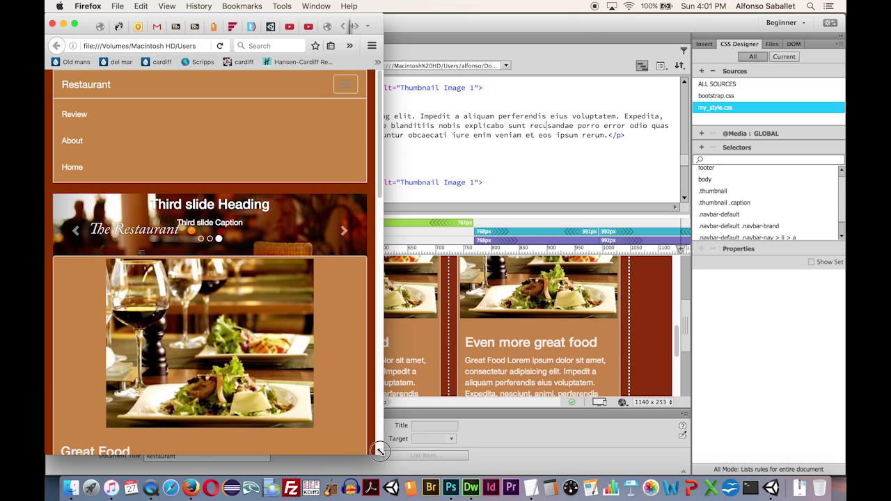
pyautogui.moveTo(380, 451); pyautogui.dragTo(837, 459)
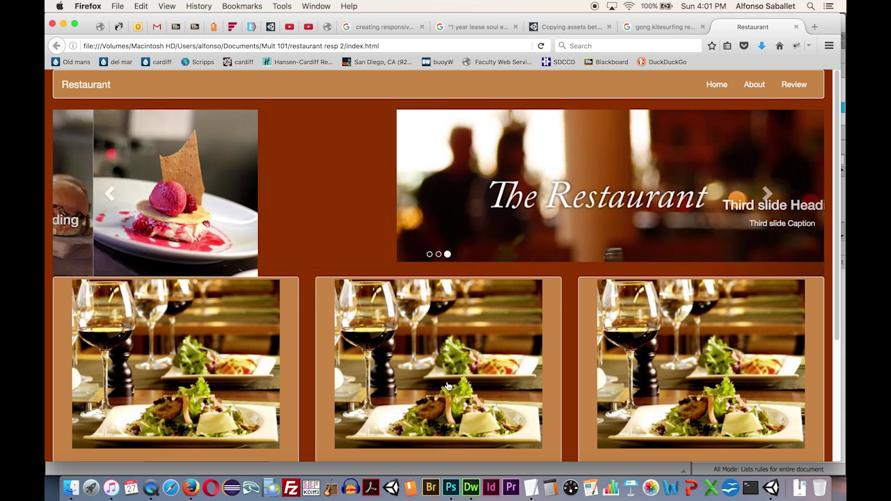
# Return to Dreamweaver and save all open files, including my_style.css.
pyautogui.press('super+Tab')
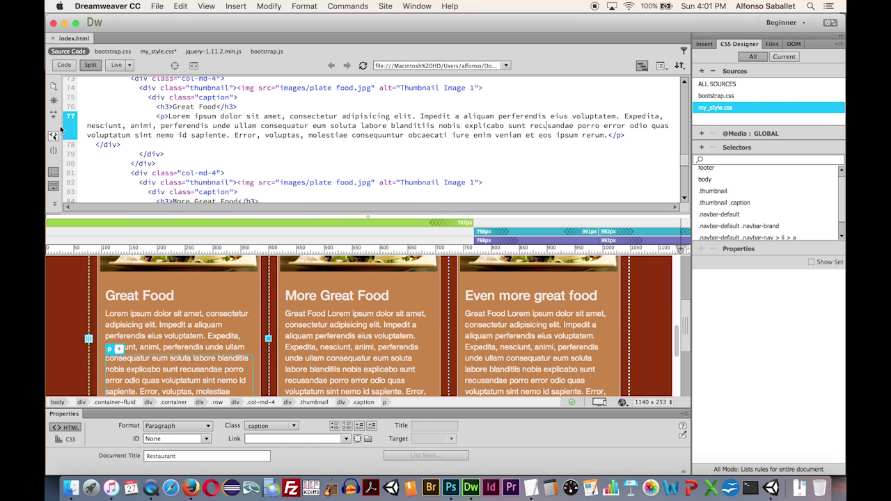
pyautogui.click(157, 6)
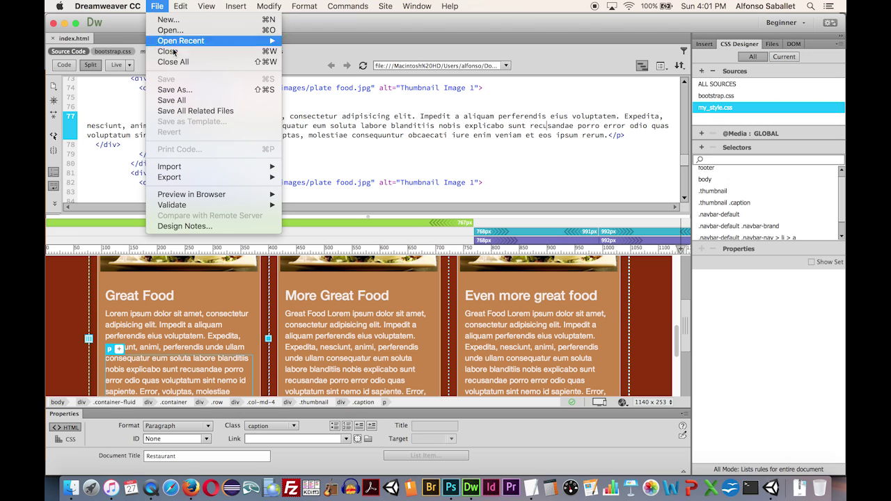
pyautogui.click(180, 90)
# Switch to Firefox, reload the restaurant page and examine the contained thumbnail row below the carousel.
pyautogui.press('super+Tab')
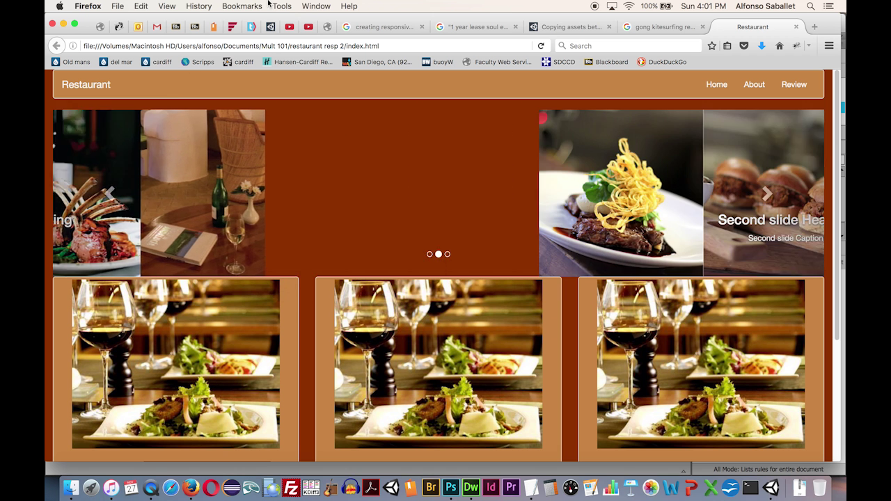
pyautogui.press('super+r')
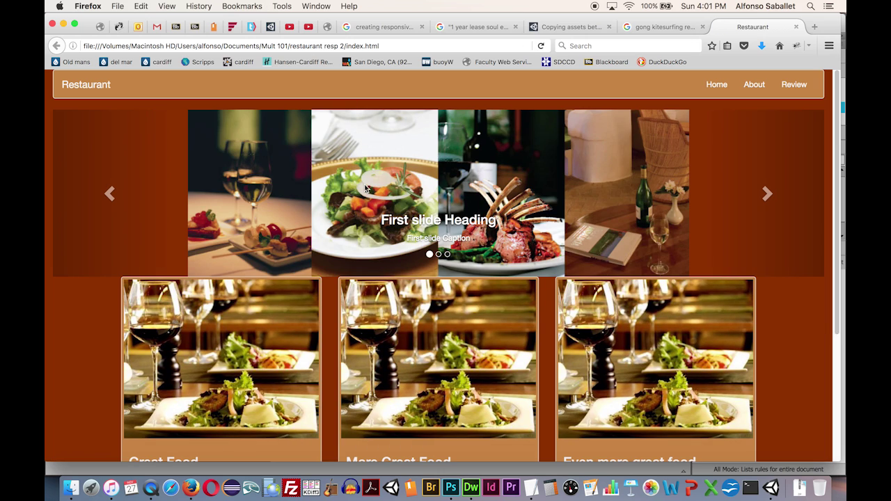
pyautogui.scroll(-5, 465, 239)
pyautogui.scroll(2, 465, 238)
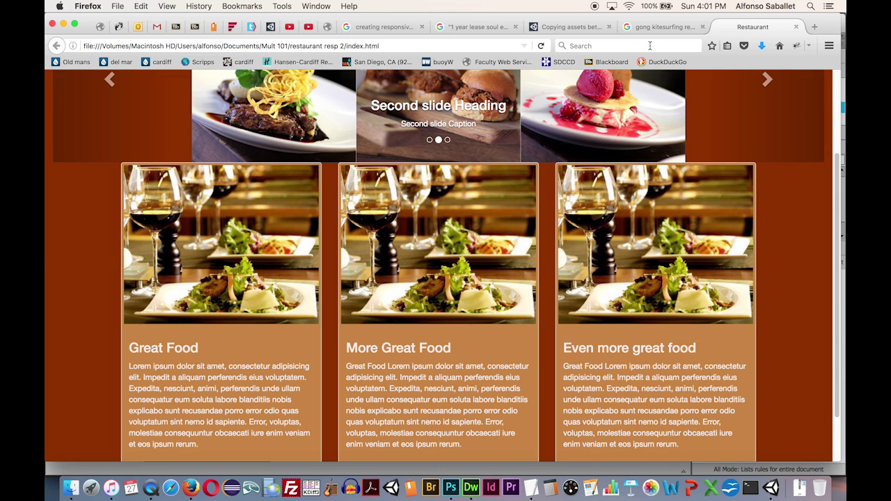
# Return to Dreamweaver and select the .container div that wraps the thumbnail row.
pyautogui.press('super+Tab')
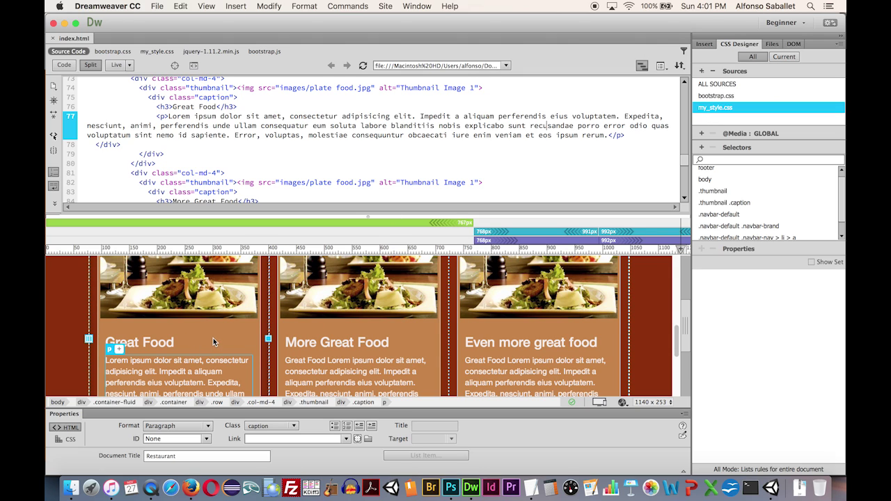
pyautogui.scroll(5, 213, 344)
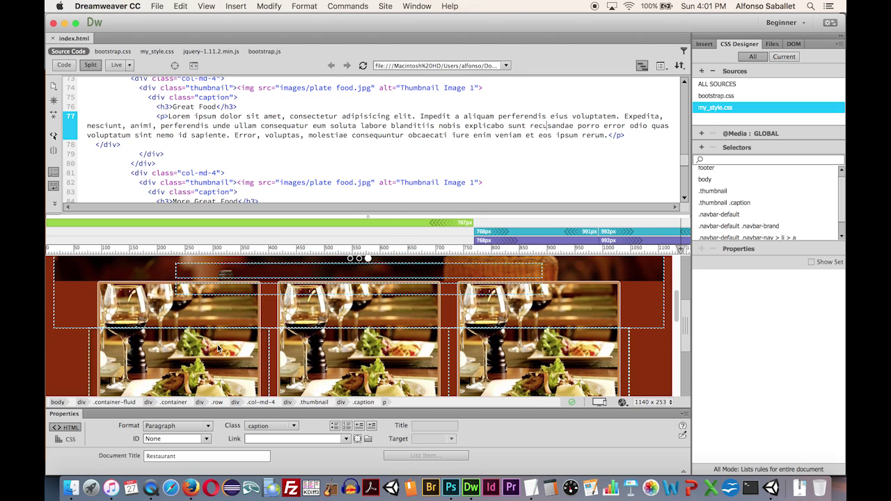
pyautogui.click(217, 402)
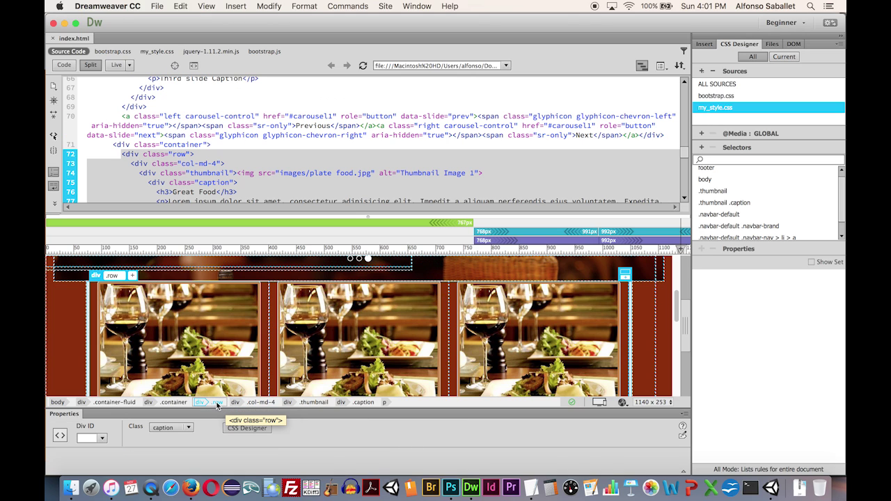
pyautogui.click(180, 402)
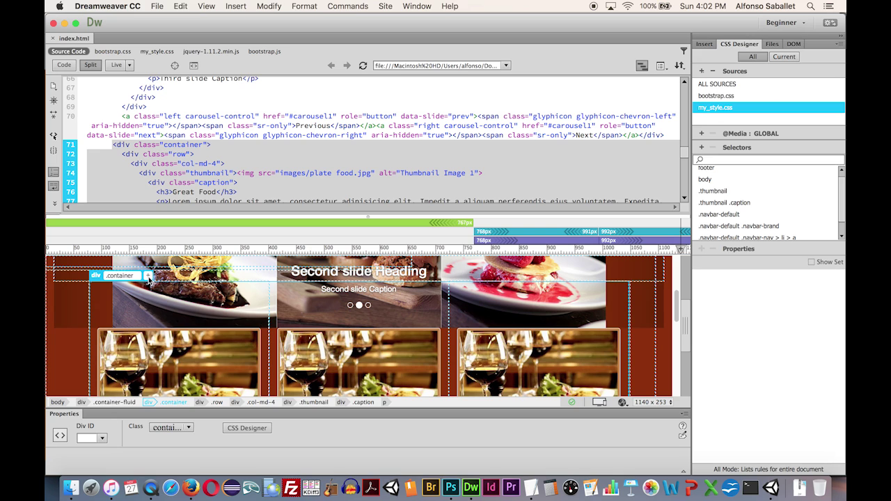
# Assign the ID #my_thumbnails to the selected .container div, with my_style.css as the source for its rule.
pyautogui.scroll(-2, 165, 313)
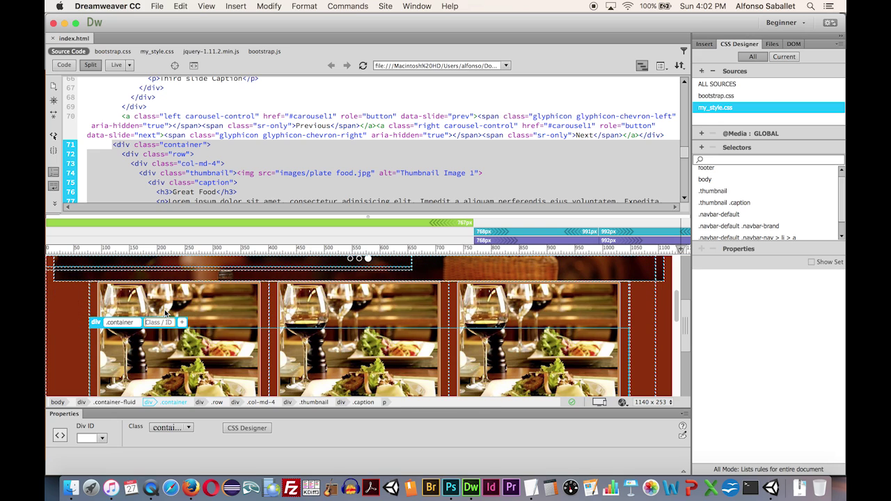
pyautogui.write('#my_thi')
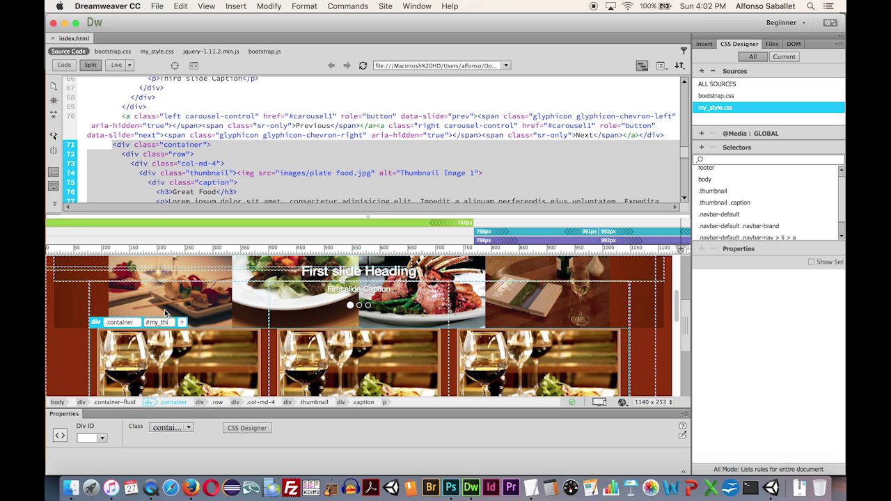
pyautogui.write('umbnails')
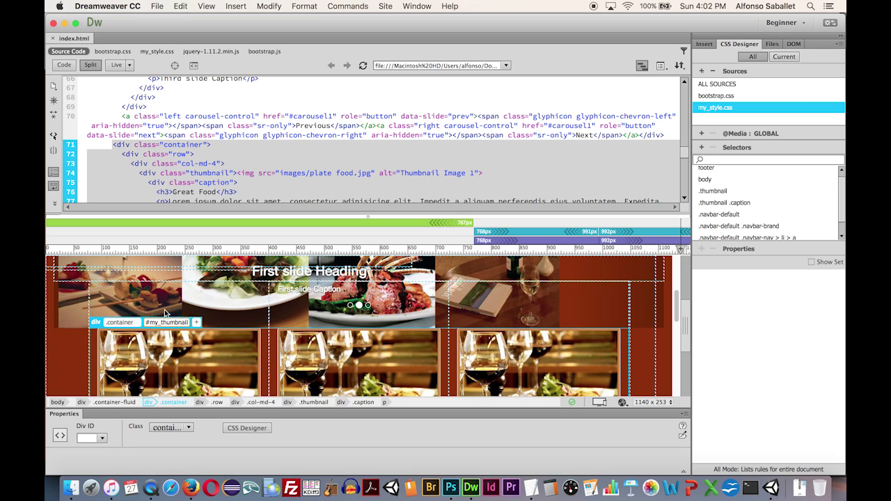
pyautogui.press('Return')
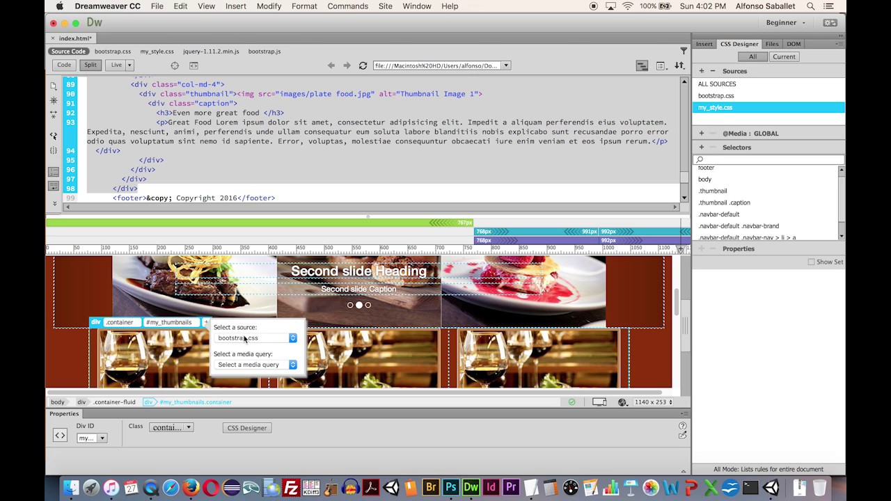
pyautogui.click(275, 337)
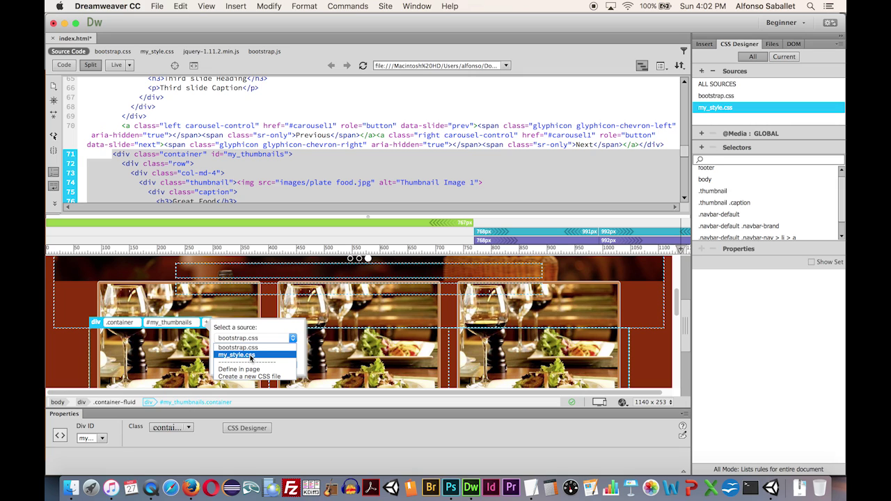
pyautogui.click(251, 355)
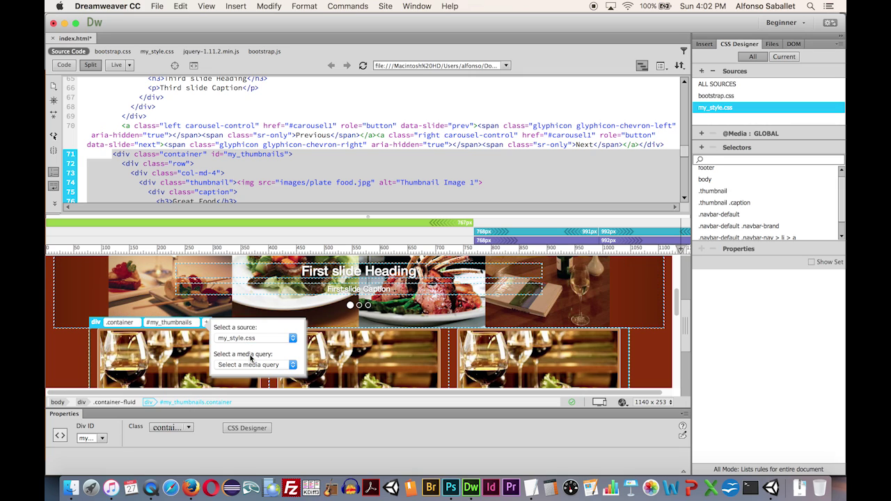
pyautogui.press('Return')
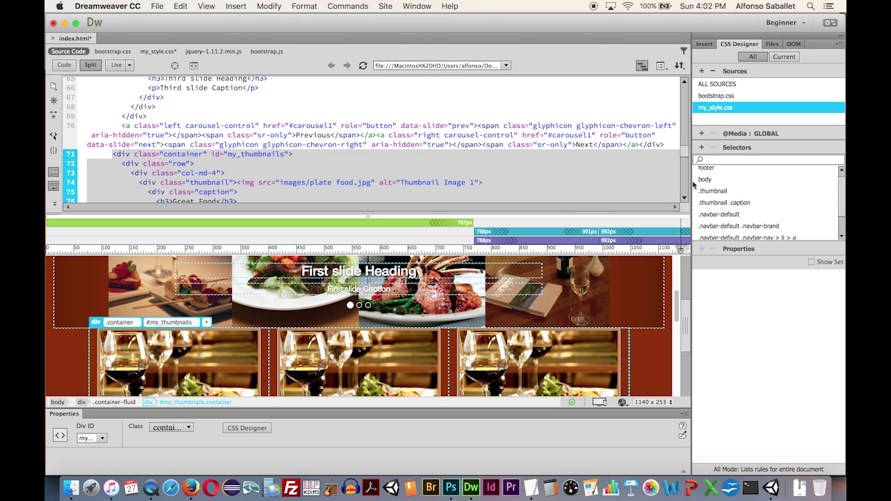
# Select the #my_thumbnails rule in my_style.css and set its top margin to 30 px.
pyautogui.click(720, 110)
pyautogui.scroll(-3, 747, 223)
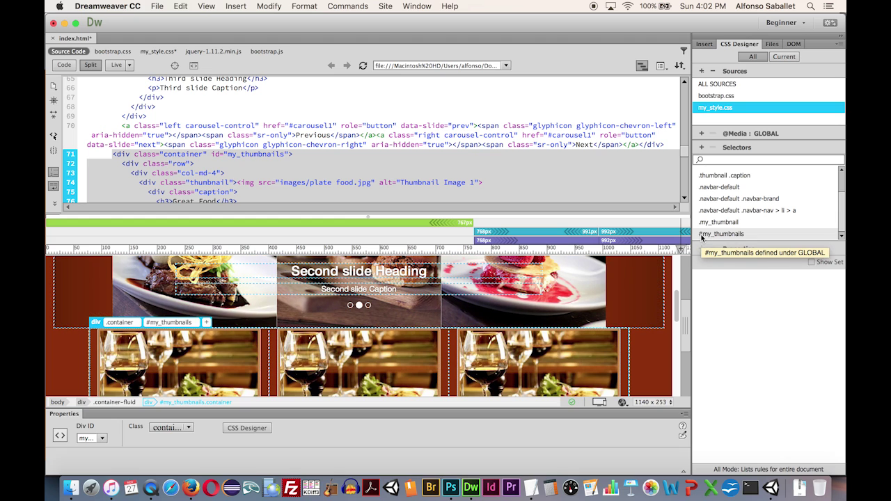
pyautogui.click(704, 235)
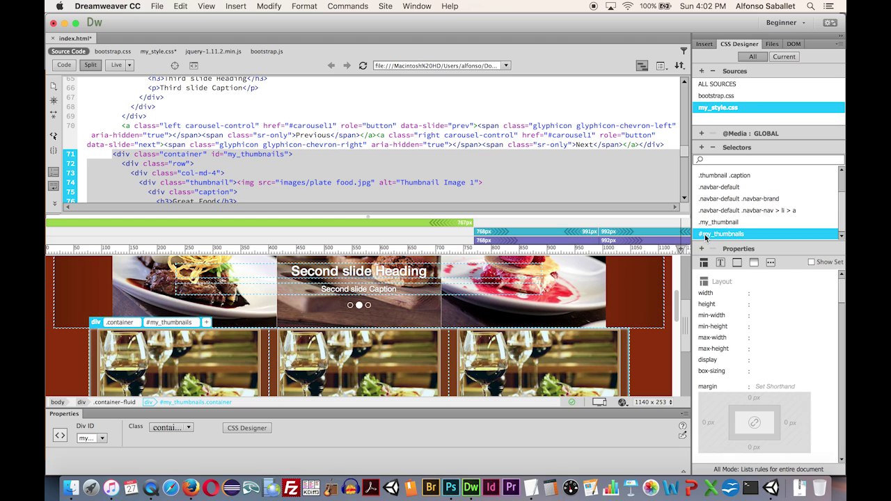
pyautogui.click(811, 262)
pyautogui.click(811, 262)
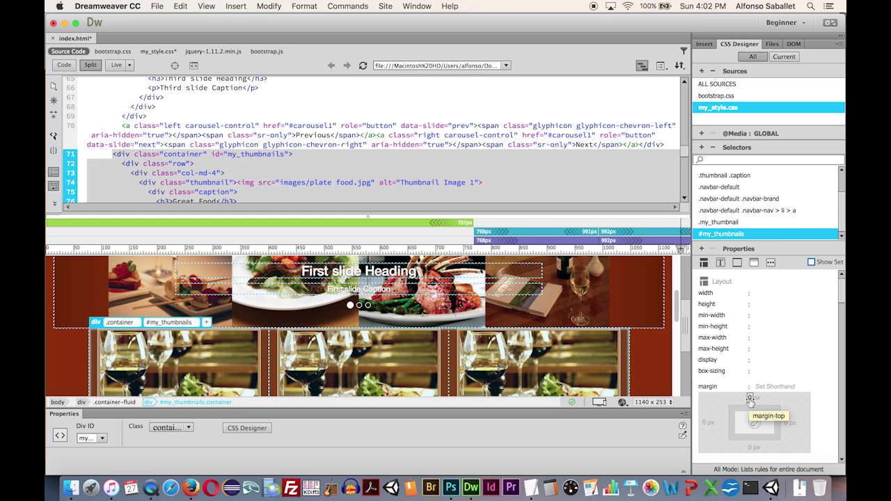
pyautogui.click(749, 399)
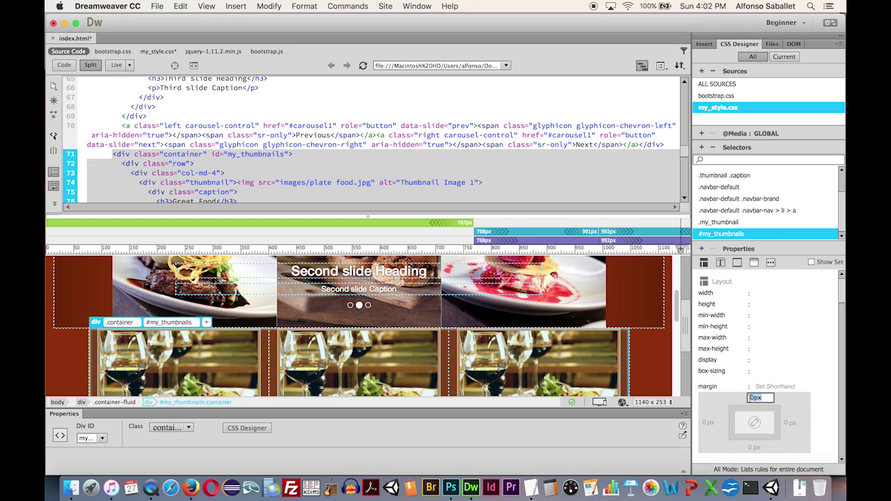
pyautogui.write('30')
pyautogui.press('Return')
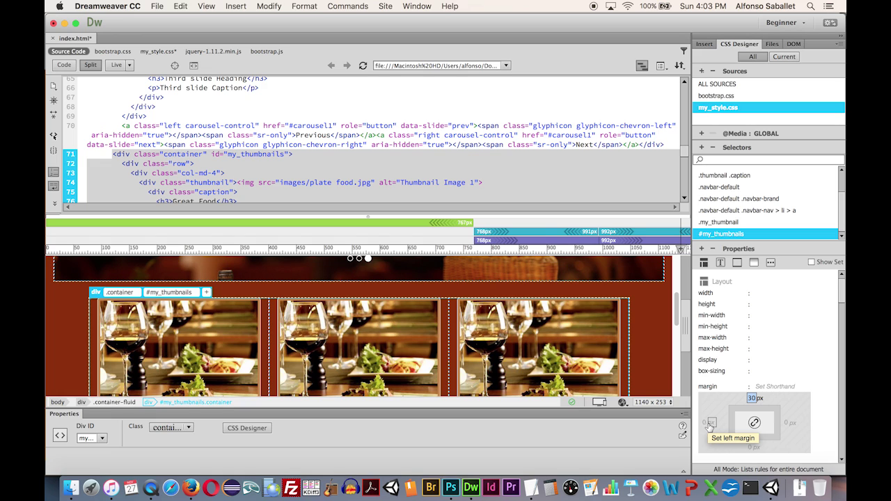
# Set the left and right margins of the #my_thumbnails rule to auto.
pyautogui.click(711, 426)
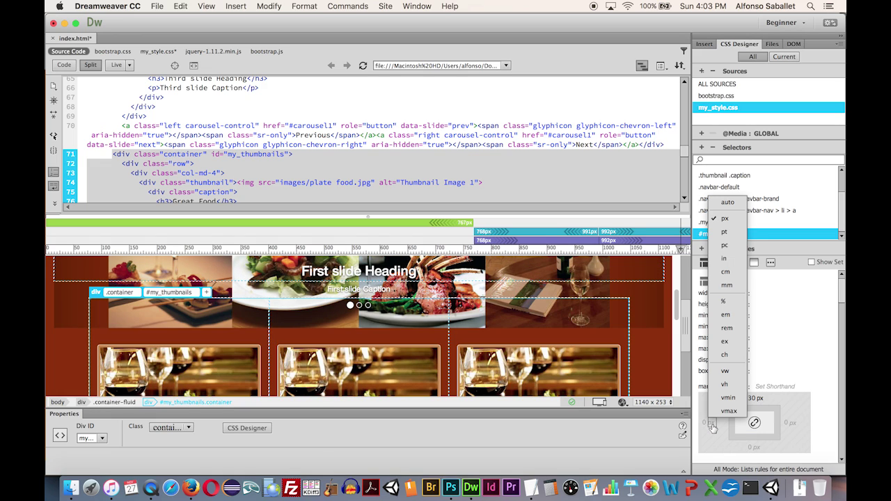
pyautogui.click(727, 202)
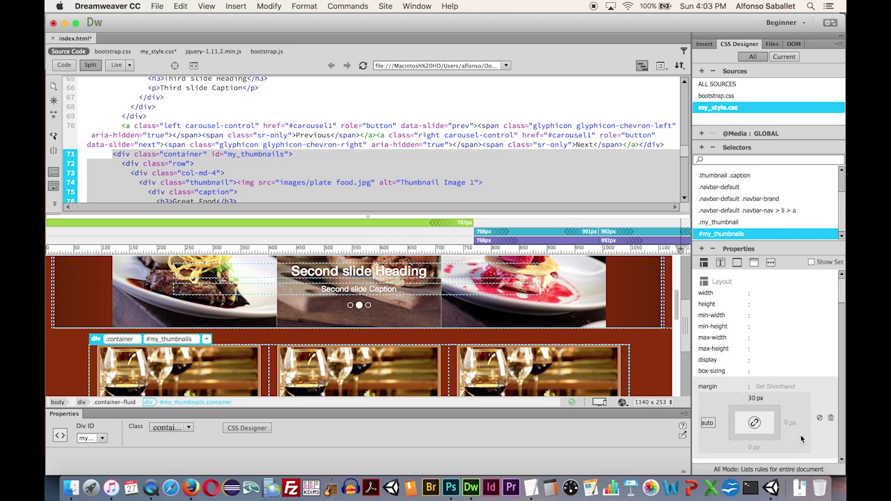
pyautogui.click(793, 426)
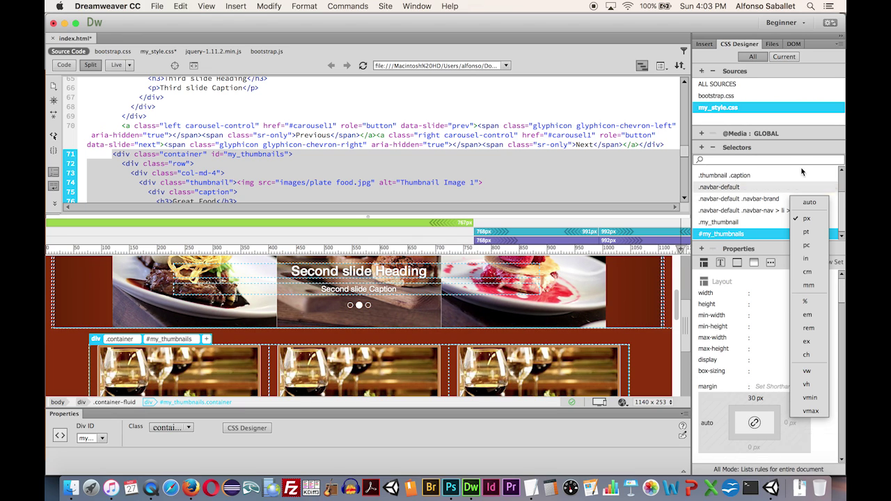
pyautogui.click(810, 202)
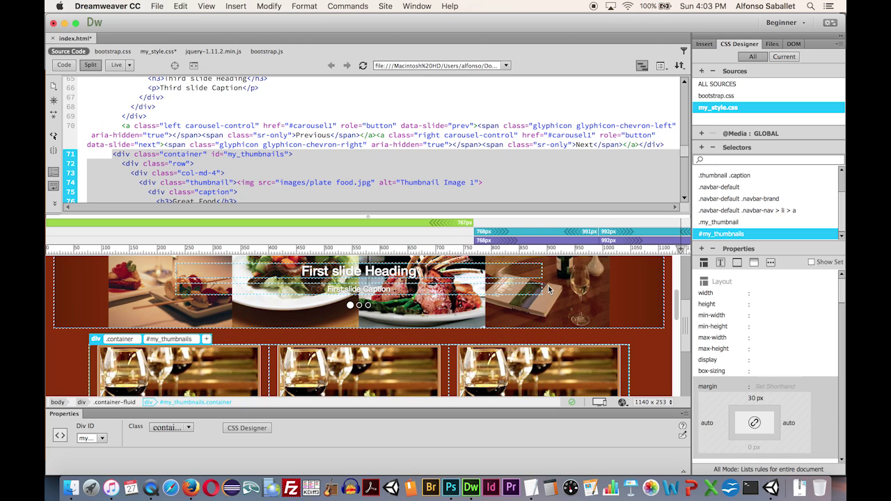
# Save all open files, switch to Firefox and reload the restaurant page.
pyautogui.click(158, 5)
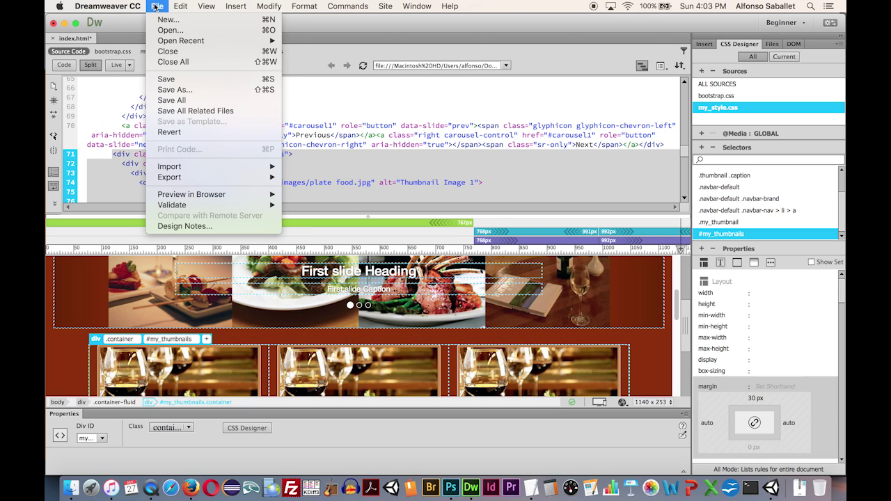
pyautogui.click(182, 101)
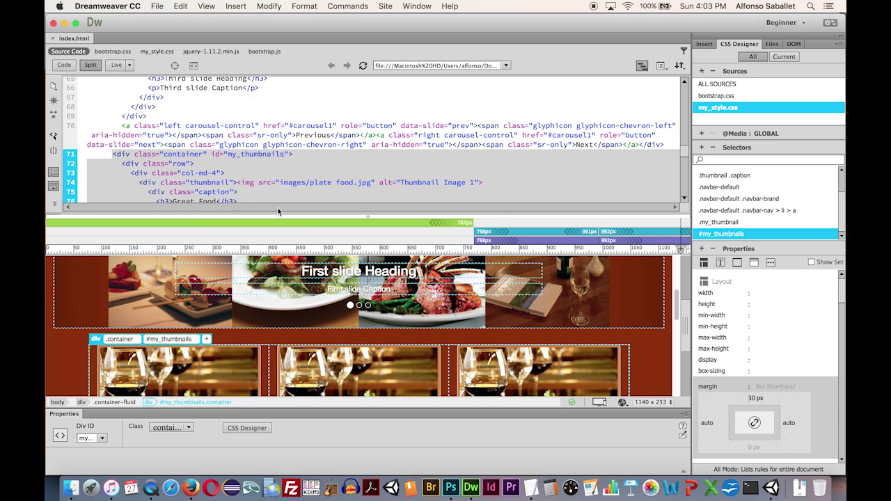
pyautogui.press('super+Tab')
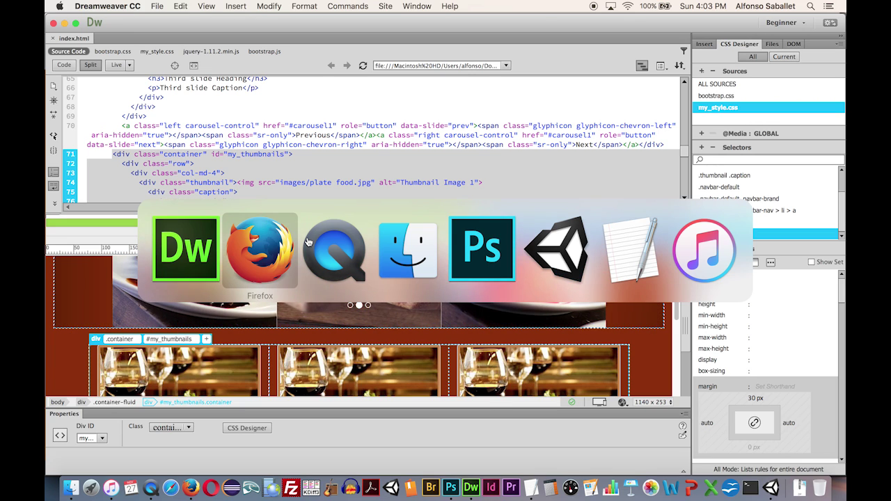
pyautogui.press('super+r')
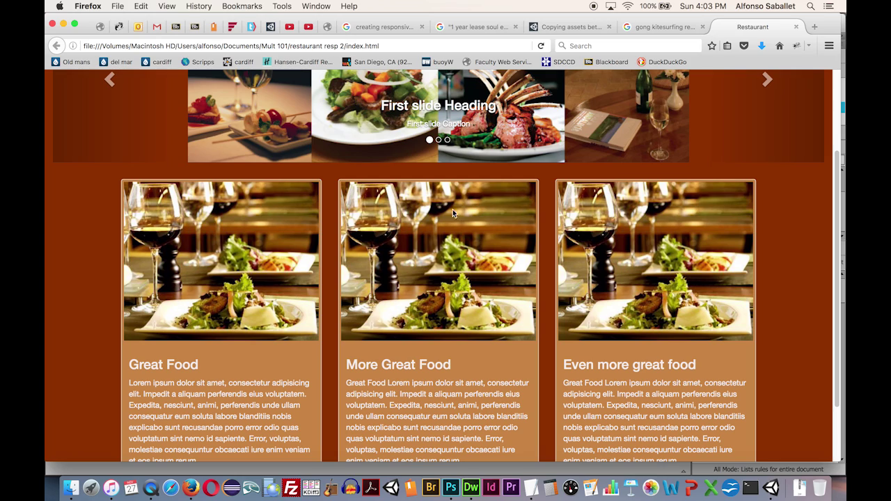
pyautogui.click(540, 46)
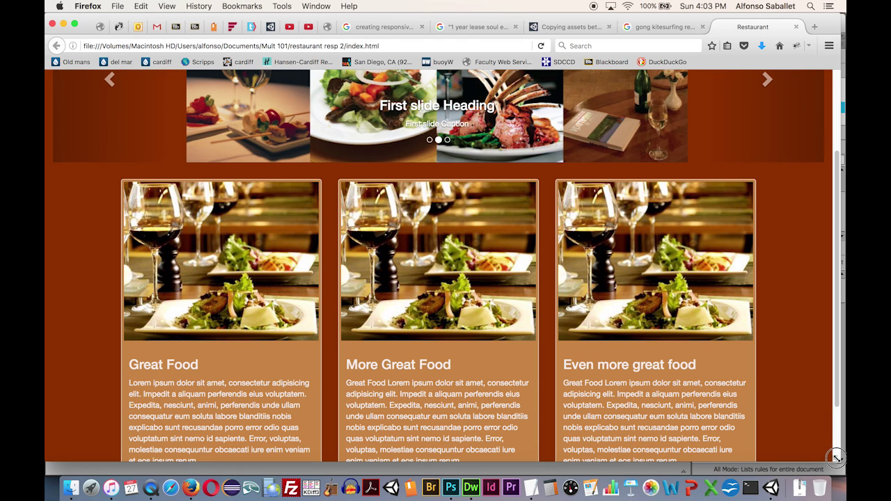
# Narrow the Firefox window to phone width, expand and collapse the navigation menu, and widen the window again.
pyautogui.moveTo(839, 458); pyautogui.dragTo(402, 432)
pyautogui.scroll(3, 314, 333)
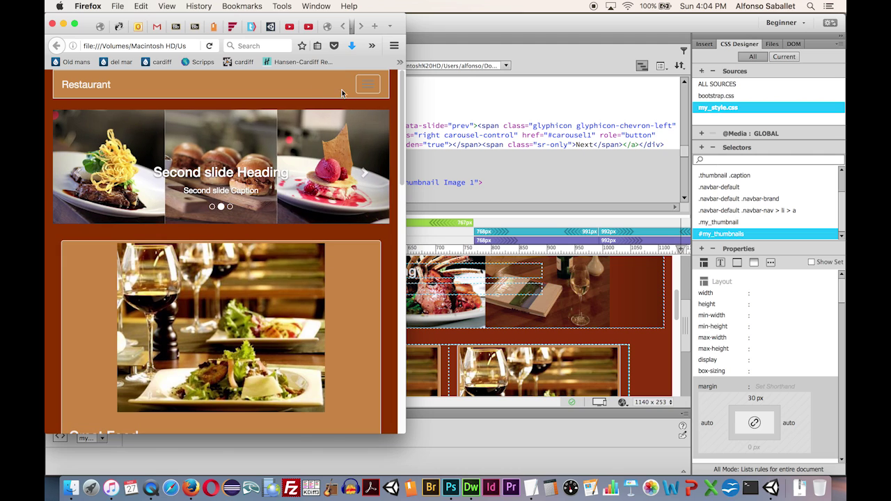
pyautogui.click(374, 87)
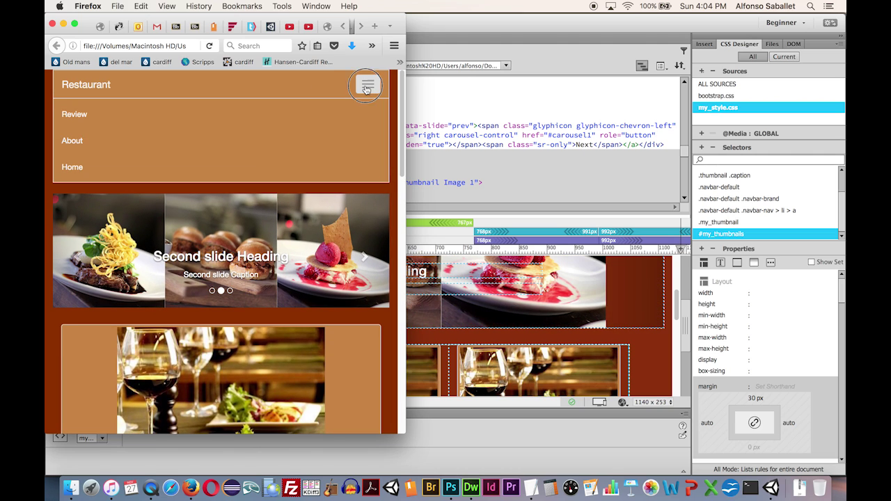
pyautogui.click(372, 81)
pyautogui.moveTo(402, 433); pyautogui.dragTo(835, 472)
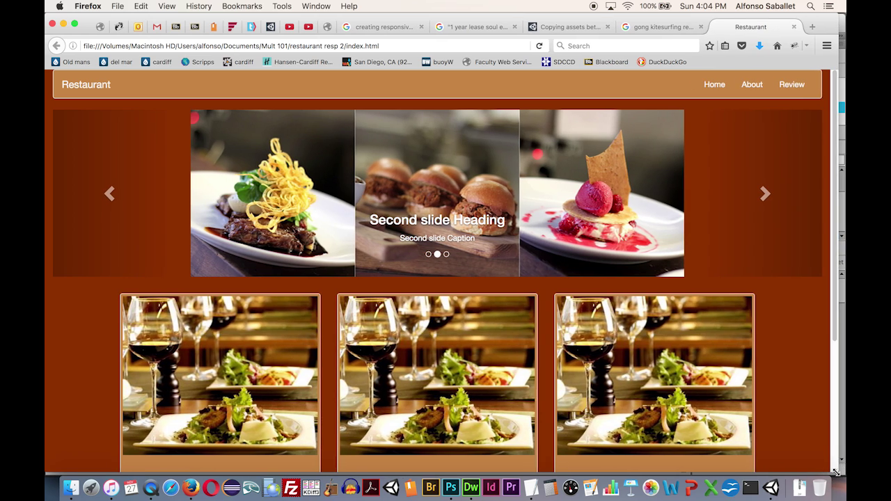
# Return to Dreamweaver, show the page in full Live view and examine it from the carousel down to the footer.
pyautogui.press('super+Tab')
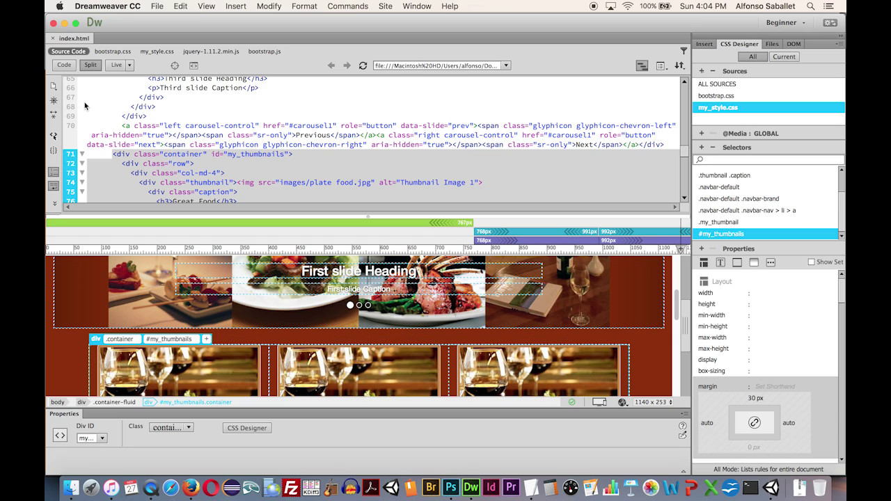
pyautogui.click(116, 65)
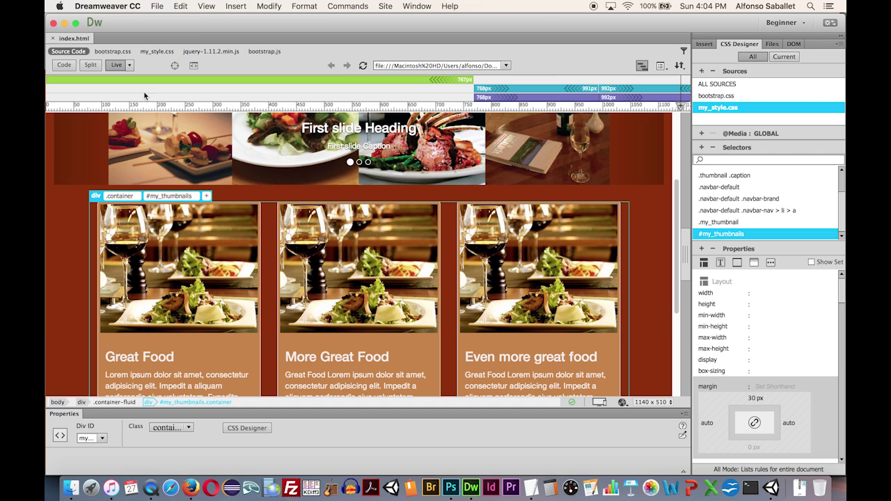
pyautogui.scroll(-5, 249, 236)
pyautogui.scroll(7, 249, 236)
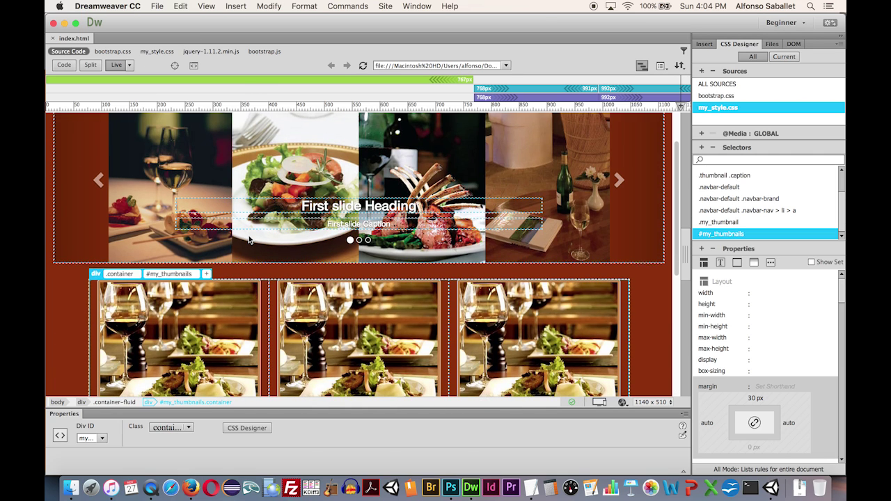
pyautogui.scroll(-2, 249, 236)
pyautogui.scroll(-5, 250, 240)
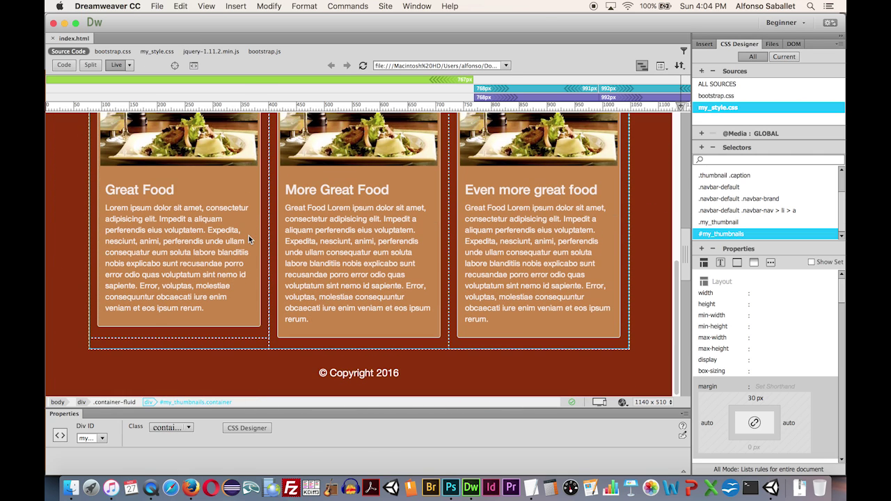